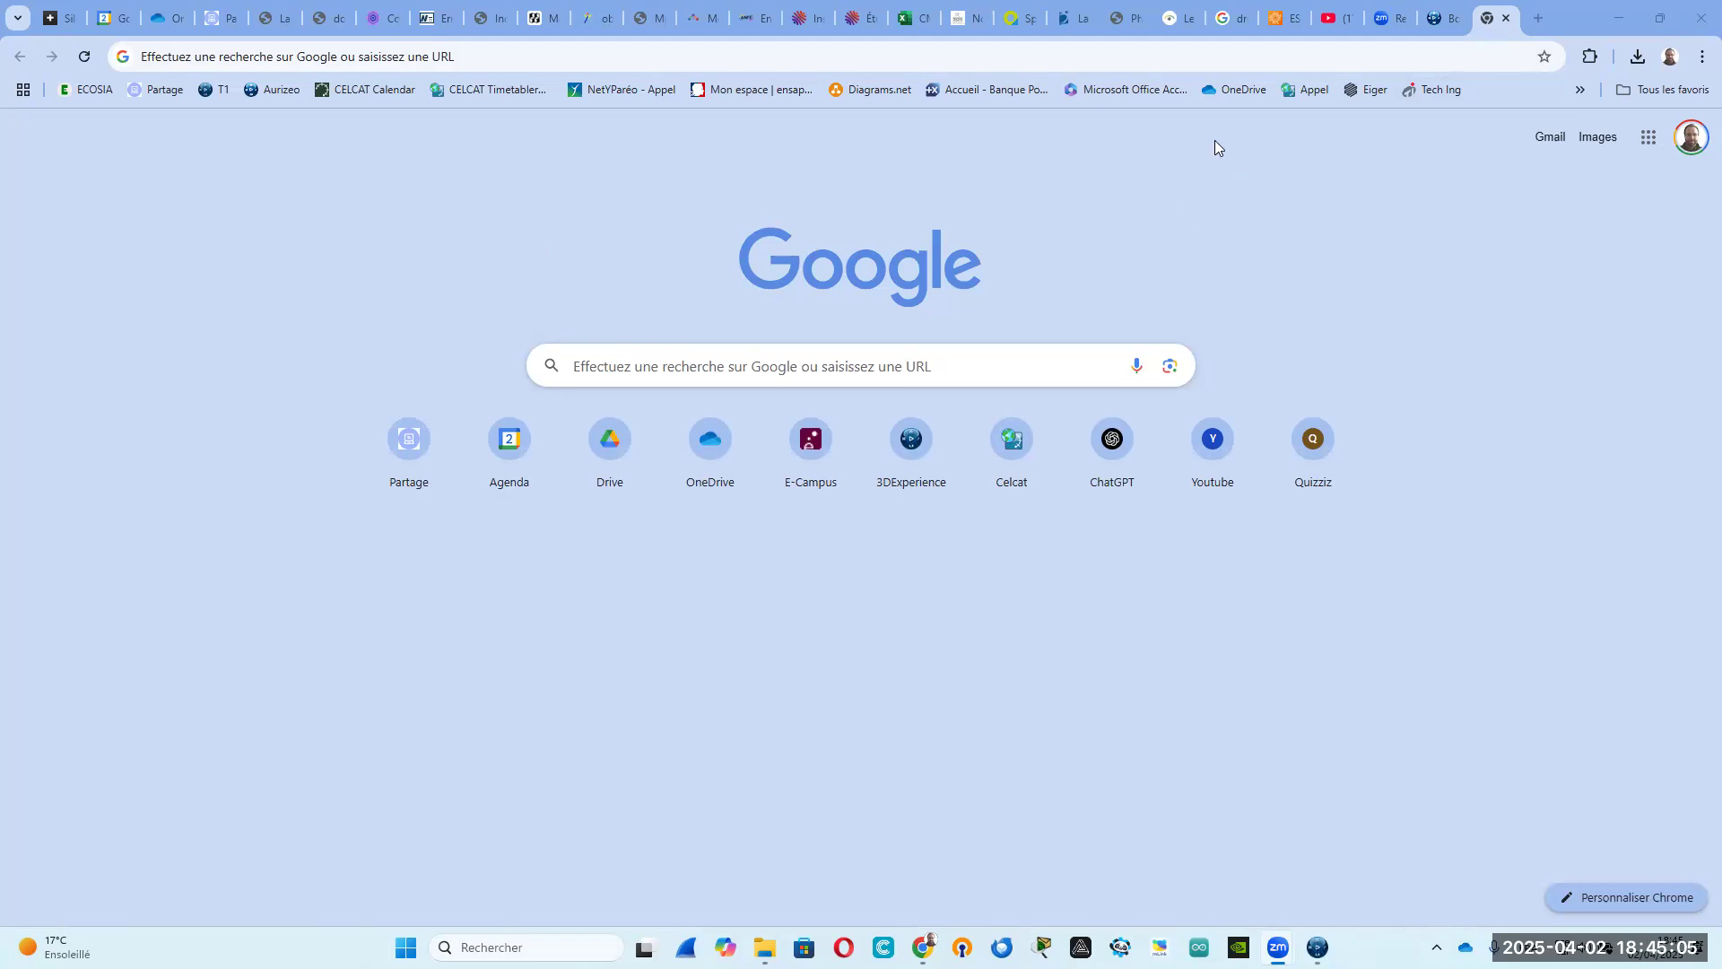
# Open the 3DEXPERIENCE education cloud login page at go.3ds.com/educloud.
pyautogui.click(1314, 59)
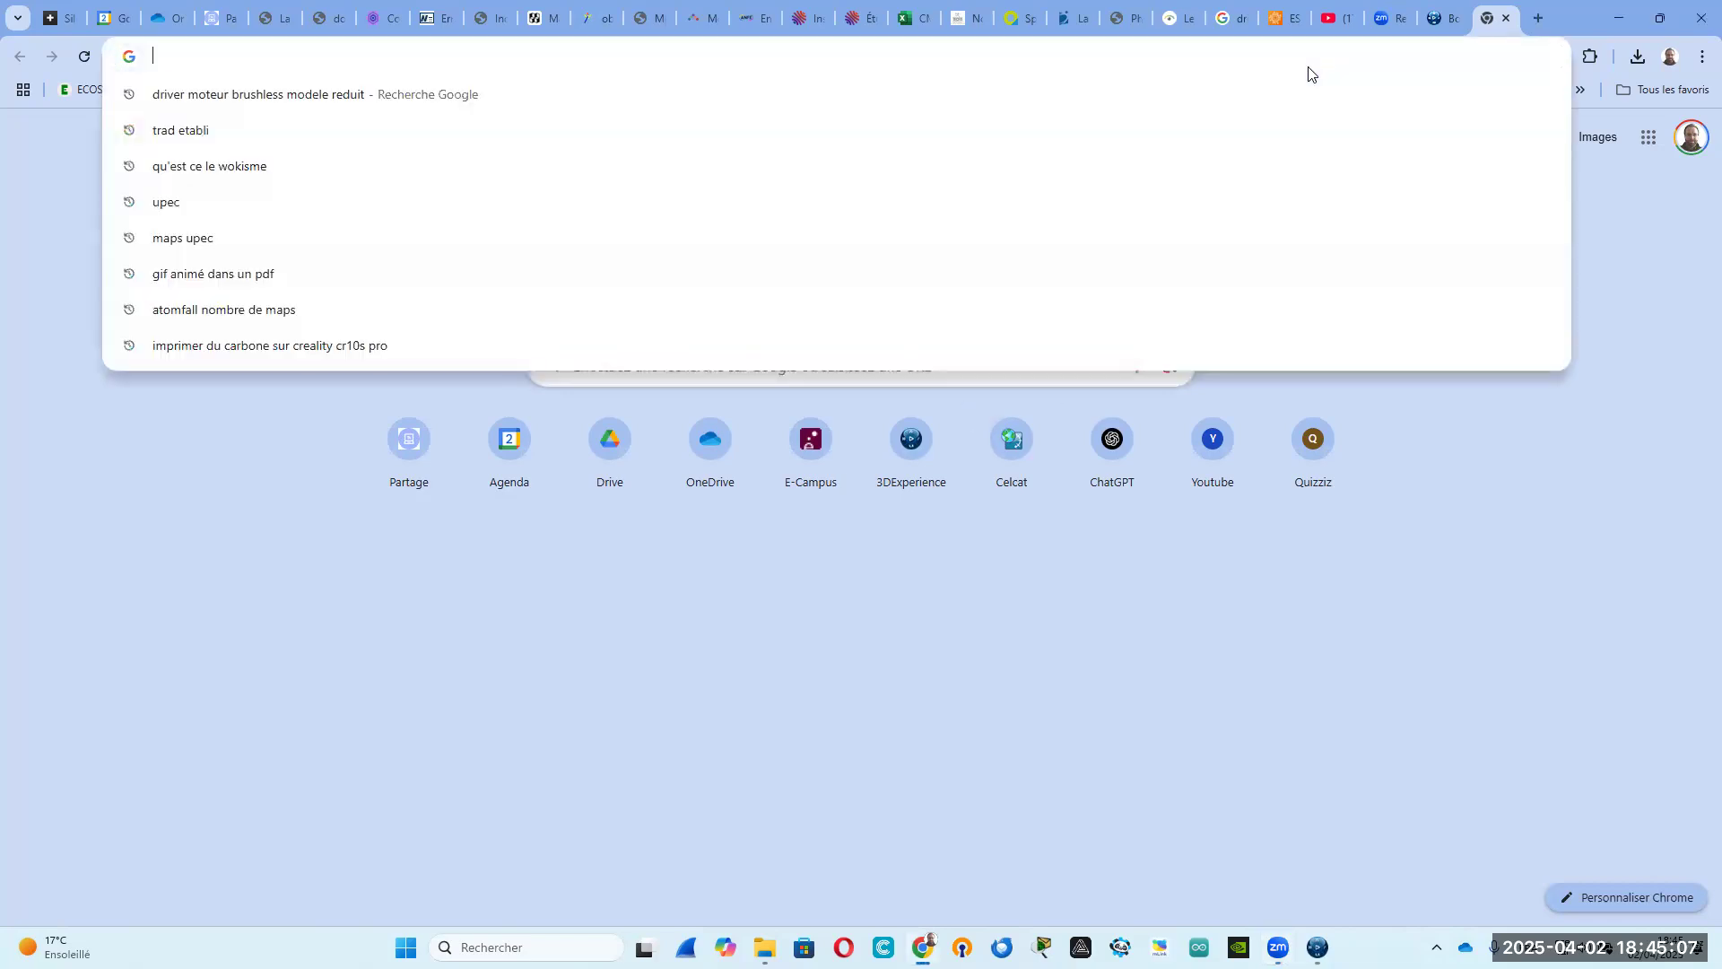
pyautogui.write('go.3ds.')
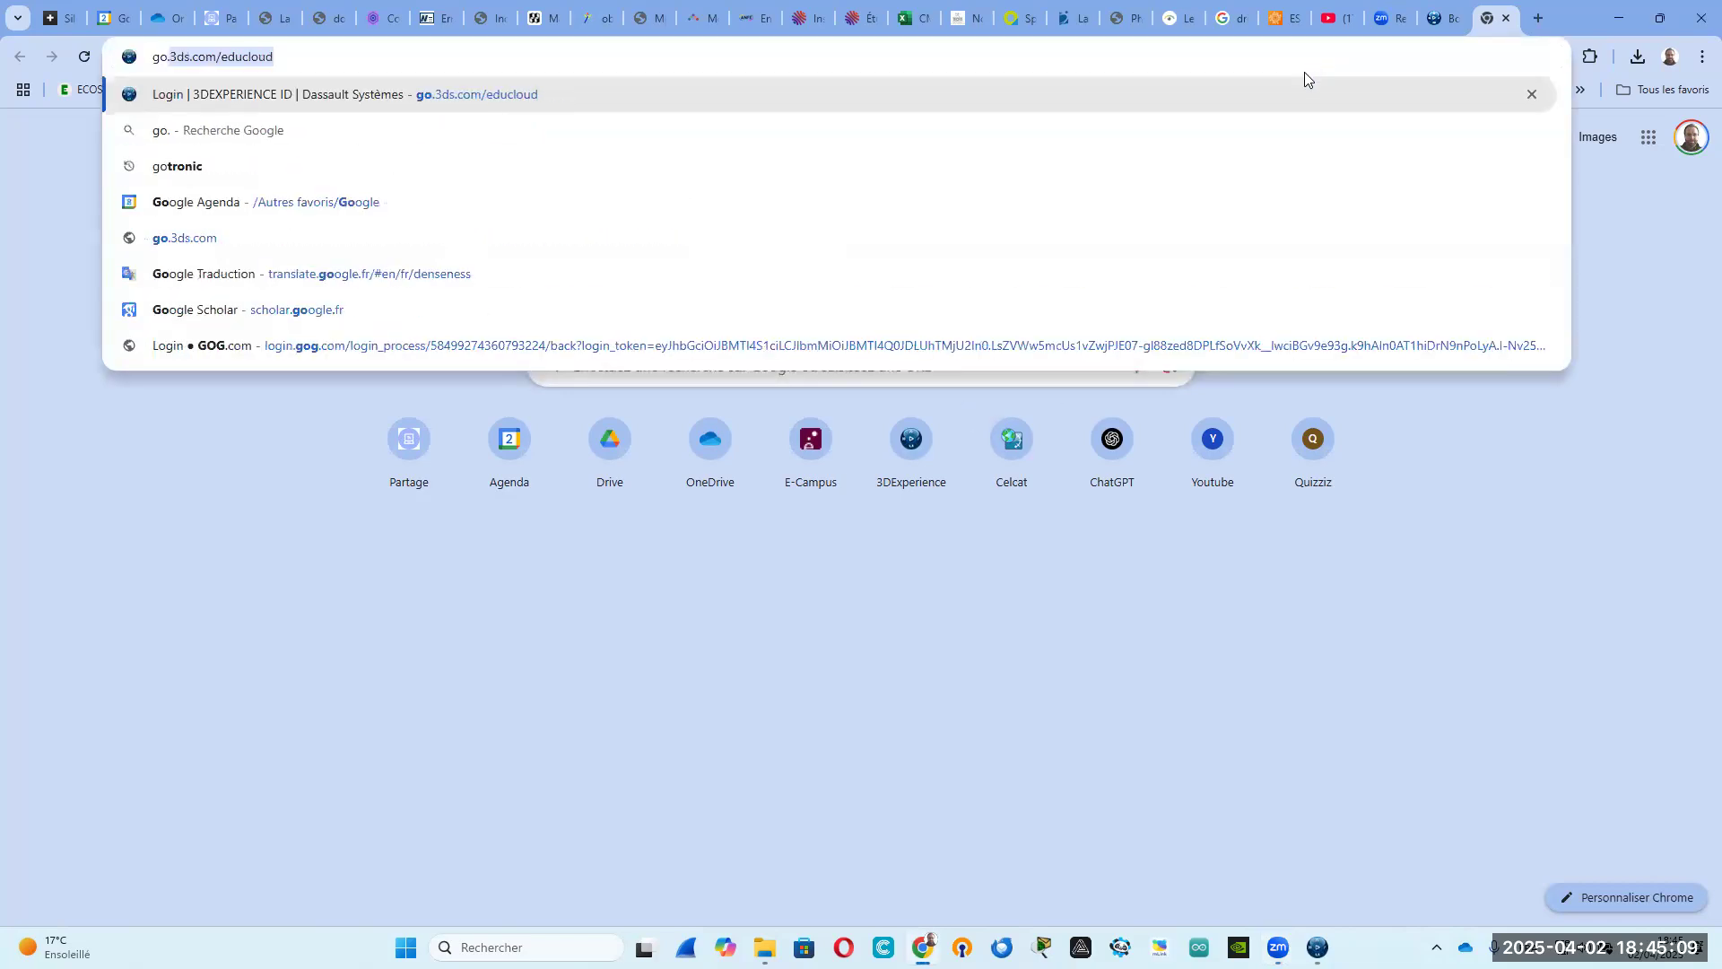
pyautogui.write('com/eduic')
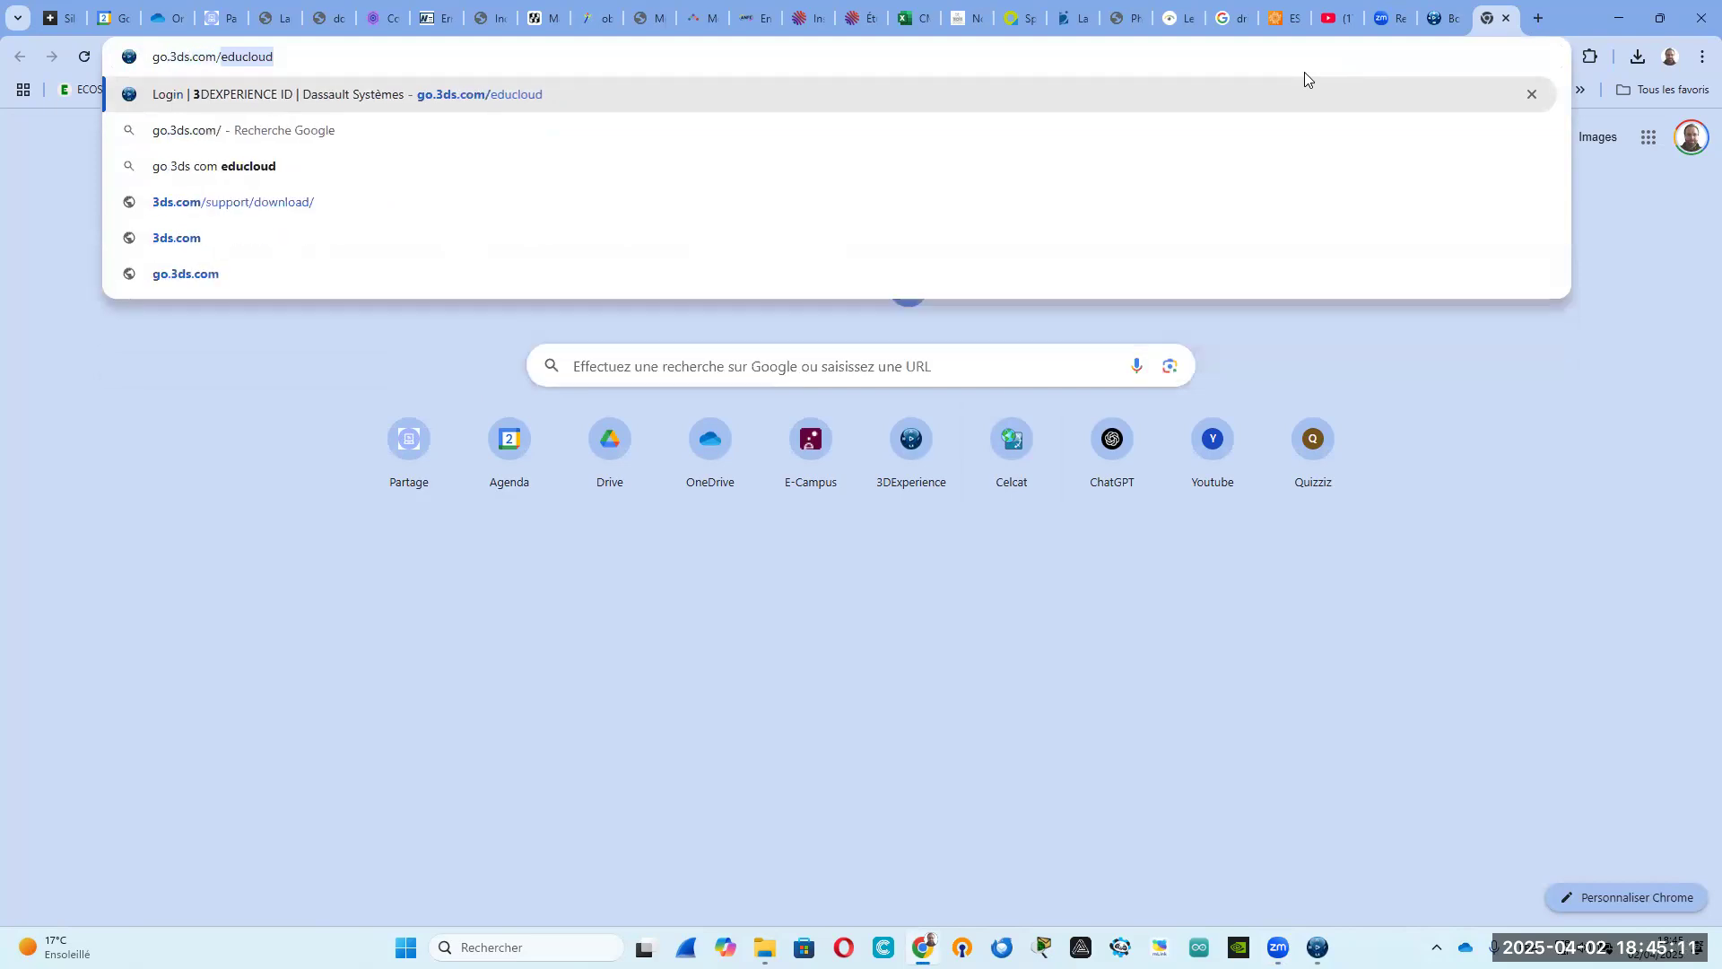
pyautogui.press('BackSpace')
pyautogui.press('BackSpace')
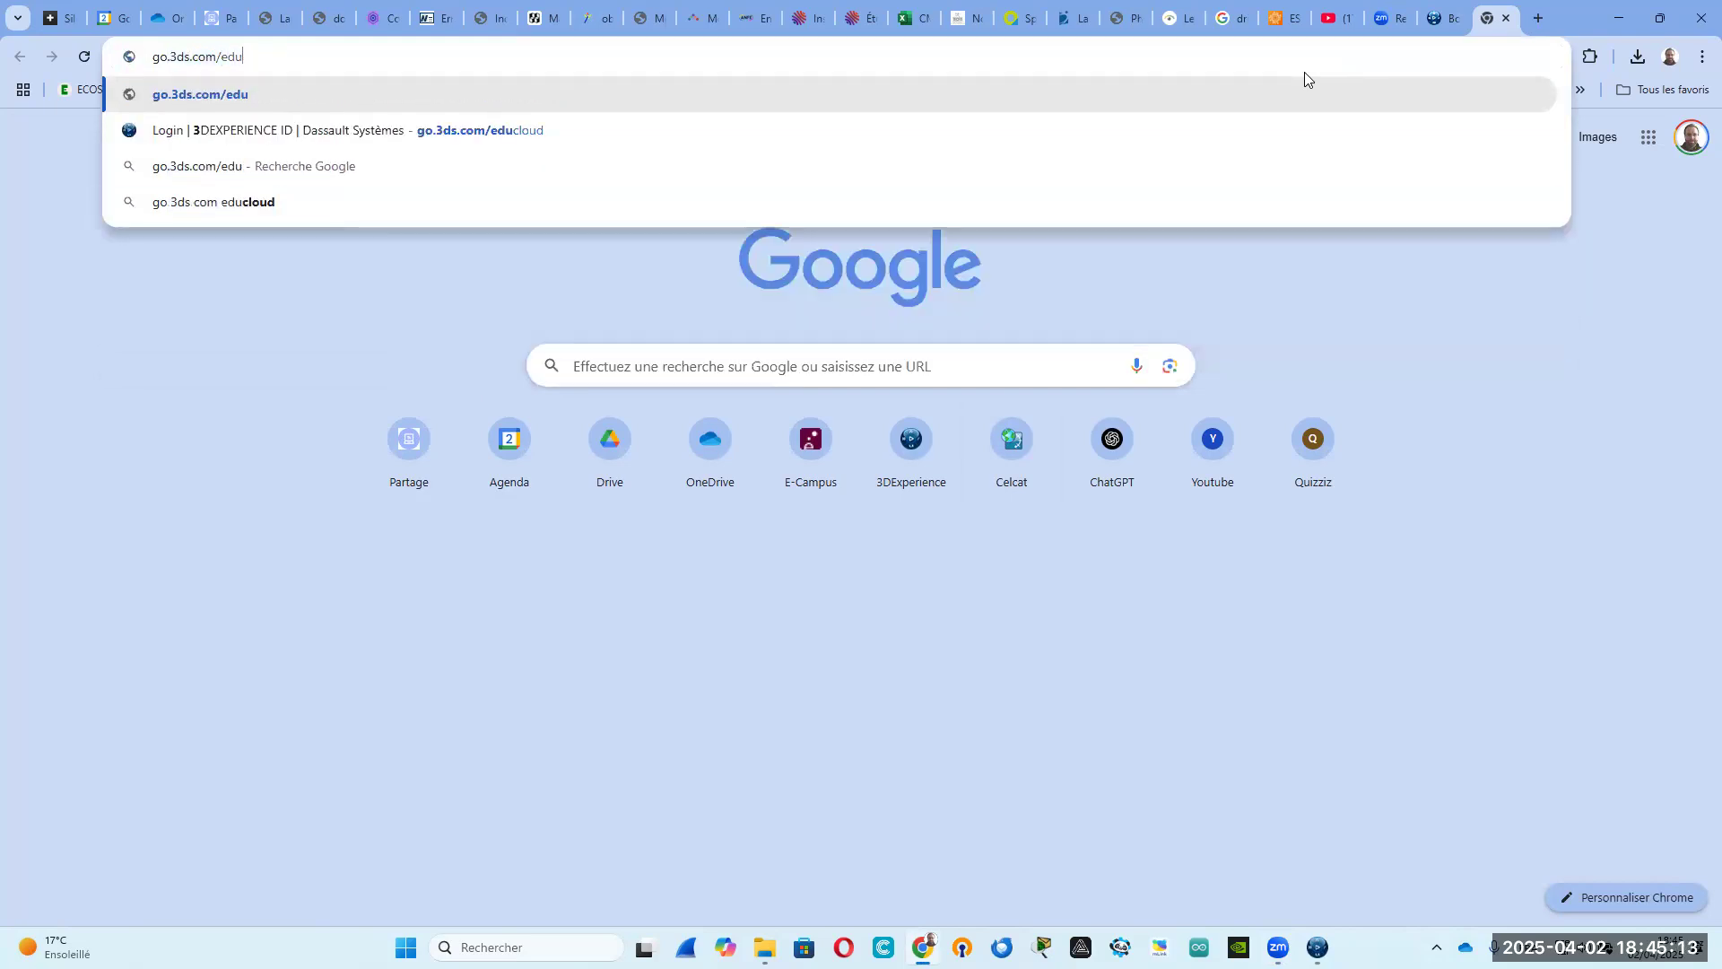
pyautogui.write('cloud')
pyautogui.press('Return')
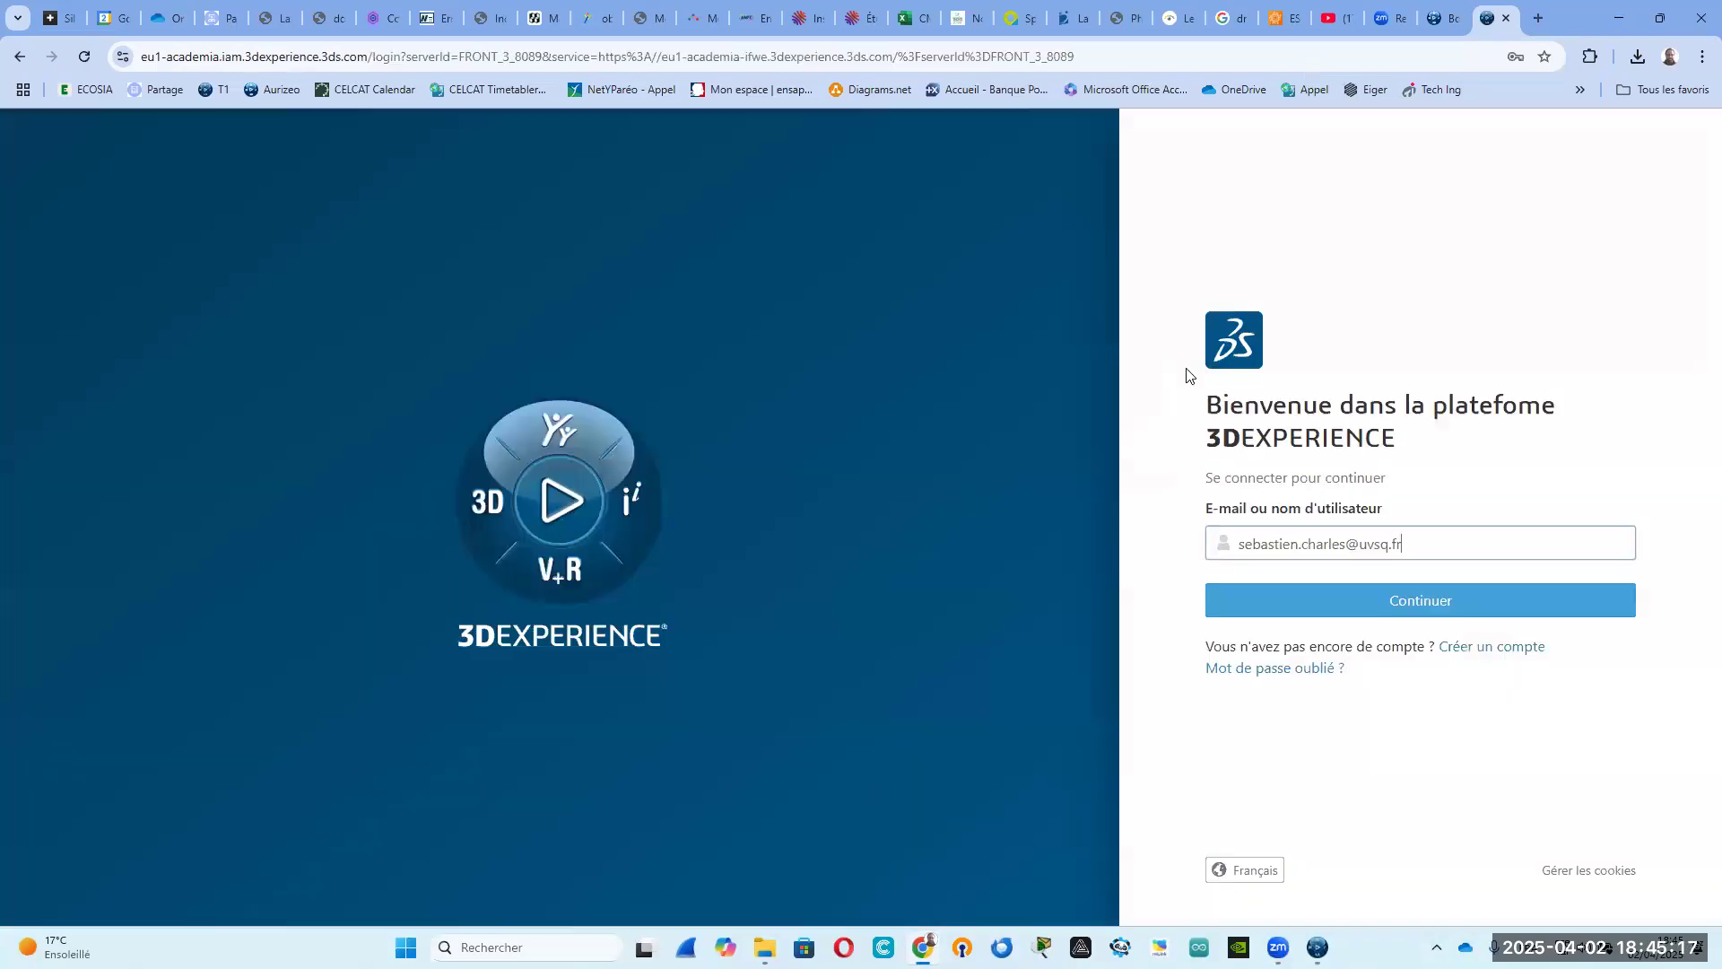
# Sign in to the platform with the prefilled e-mail and saved account password, entering the Windows security PIN to authorise it.
pyautogui.click(1377, 603)
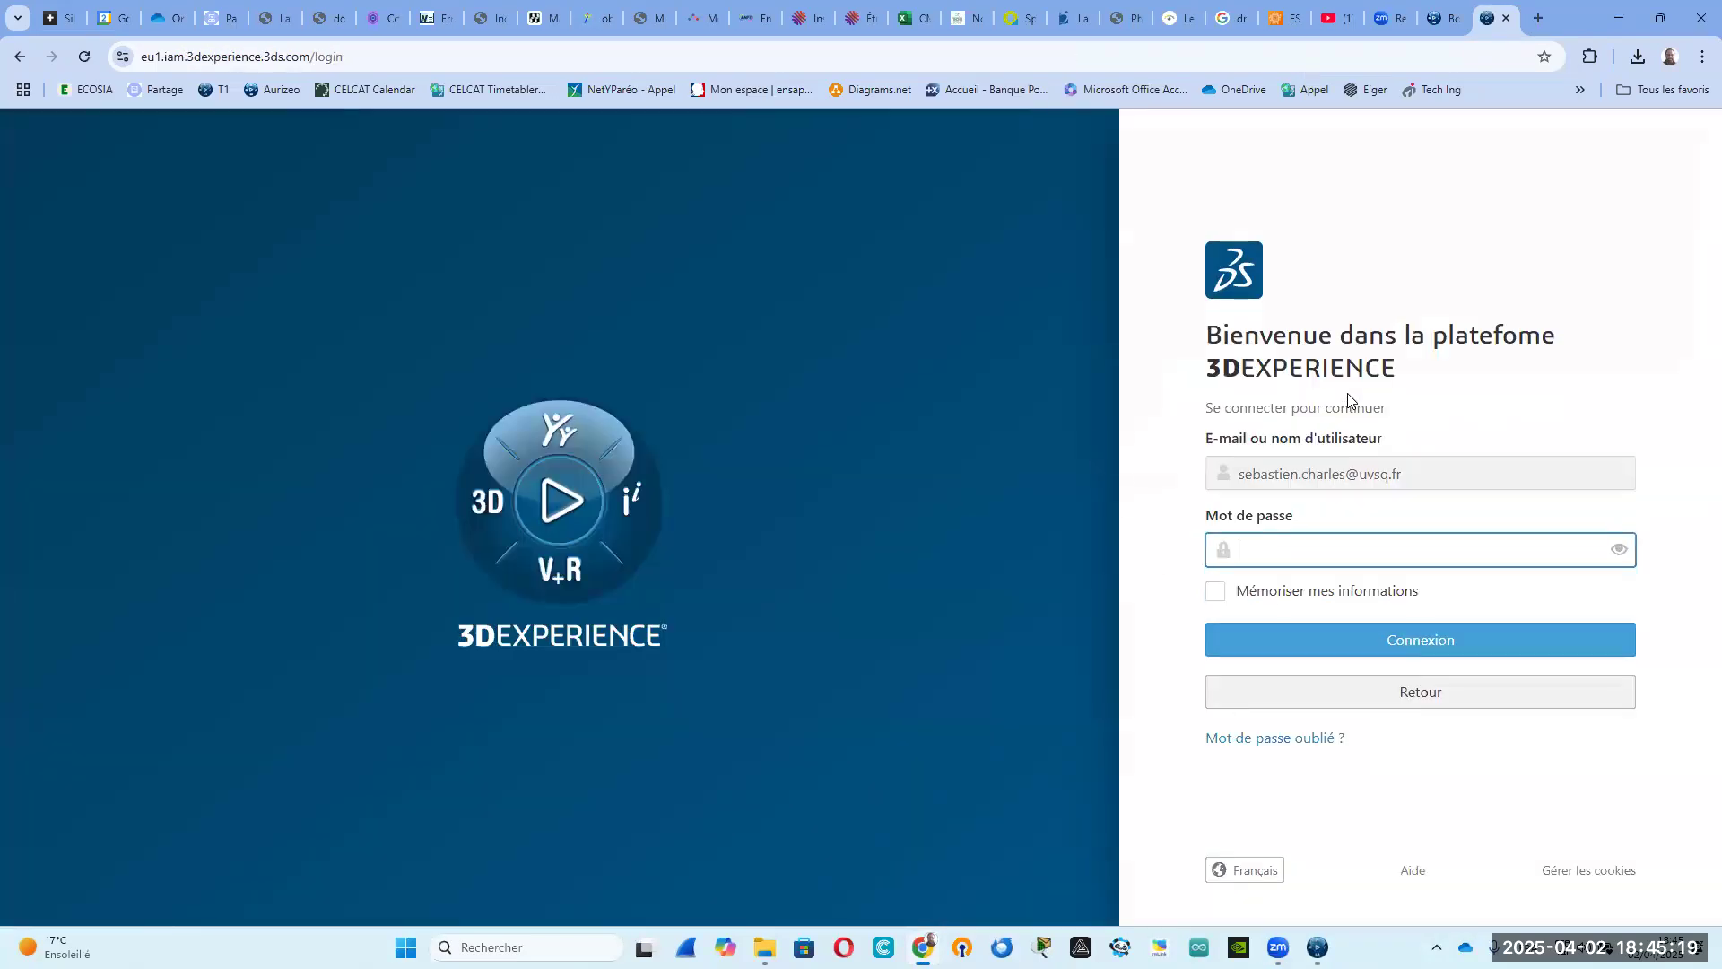
pyautogui.click(1328, 550)
pyautogui.click(1336, 615)
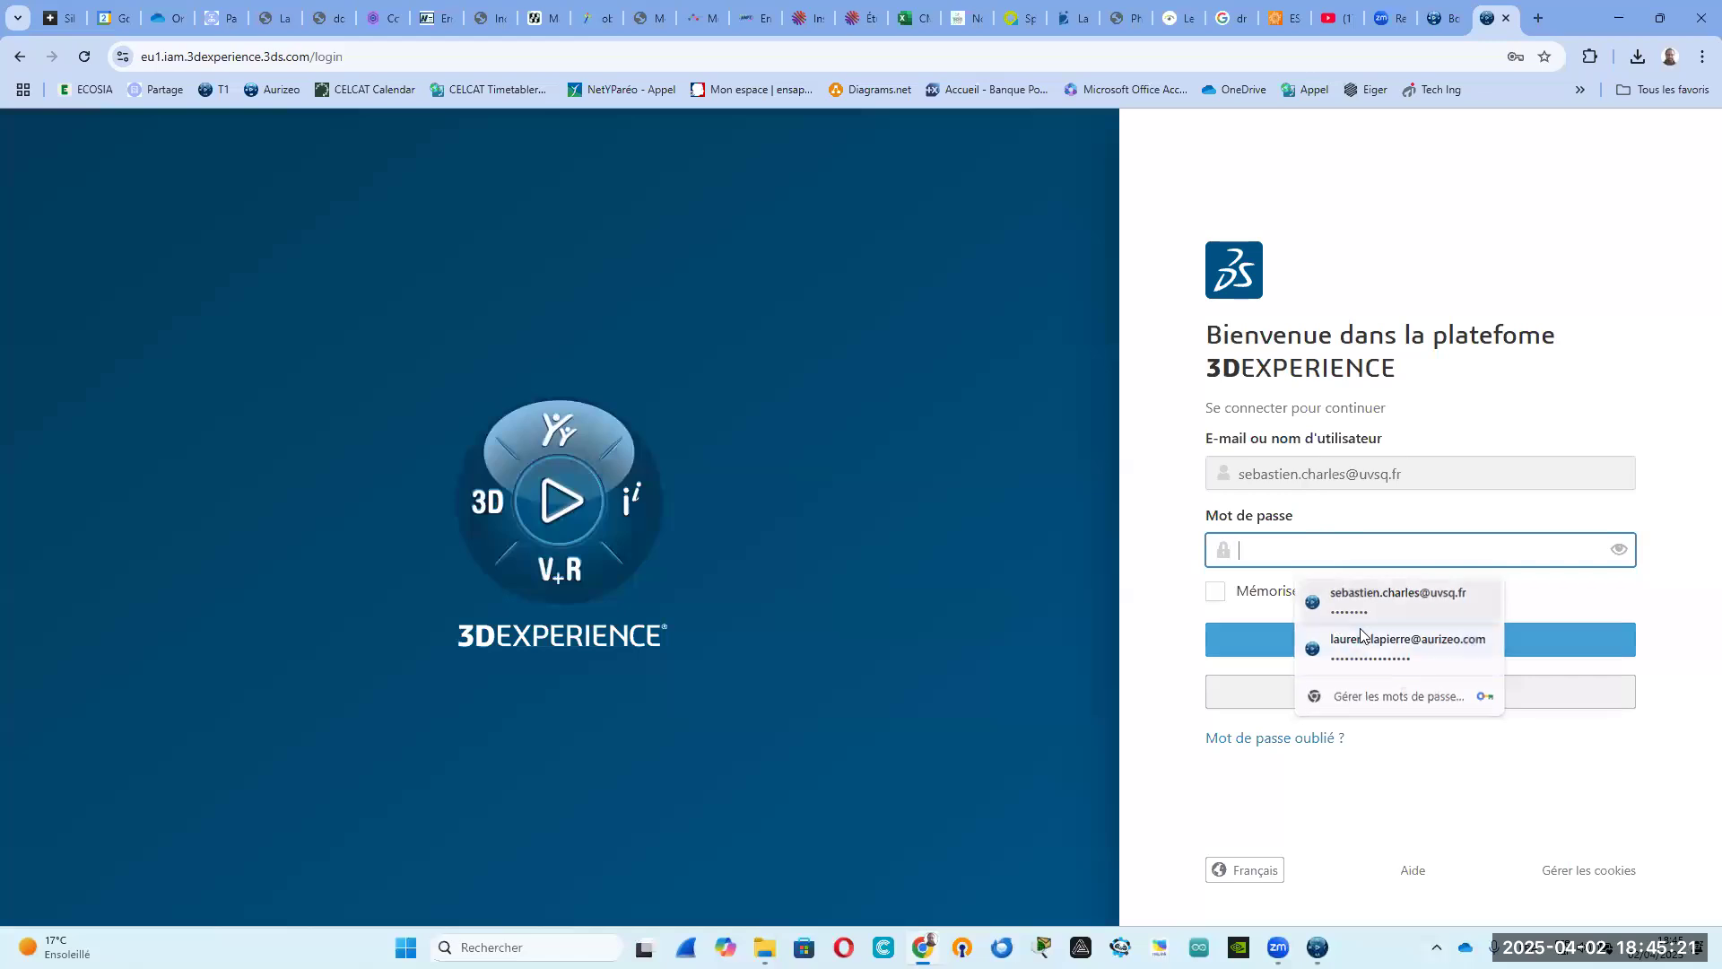
pyautogui.write('••••••')
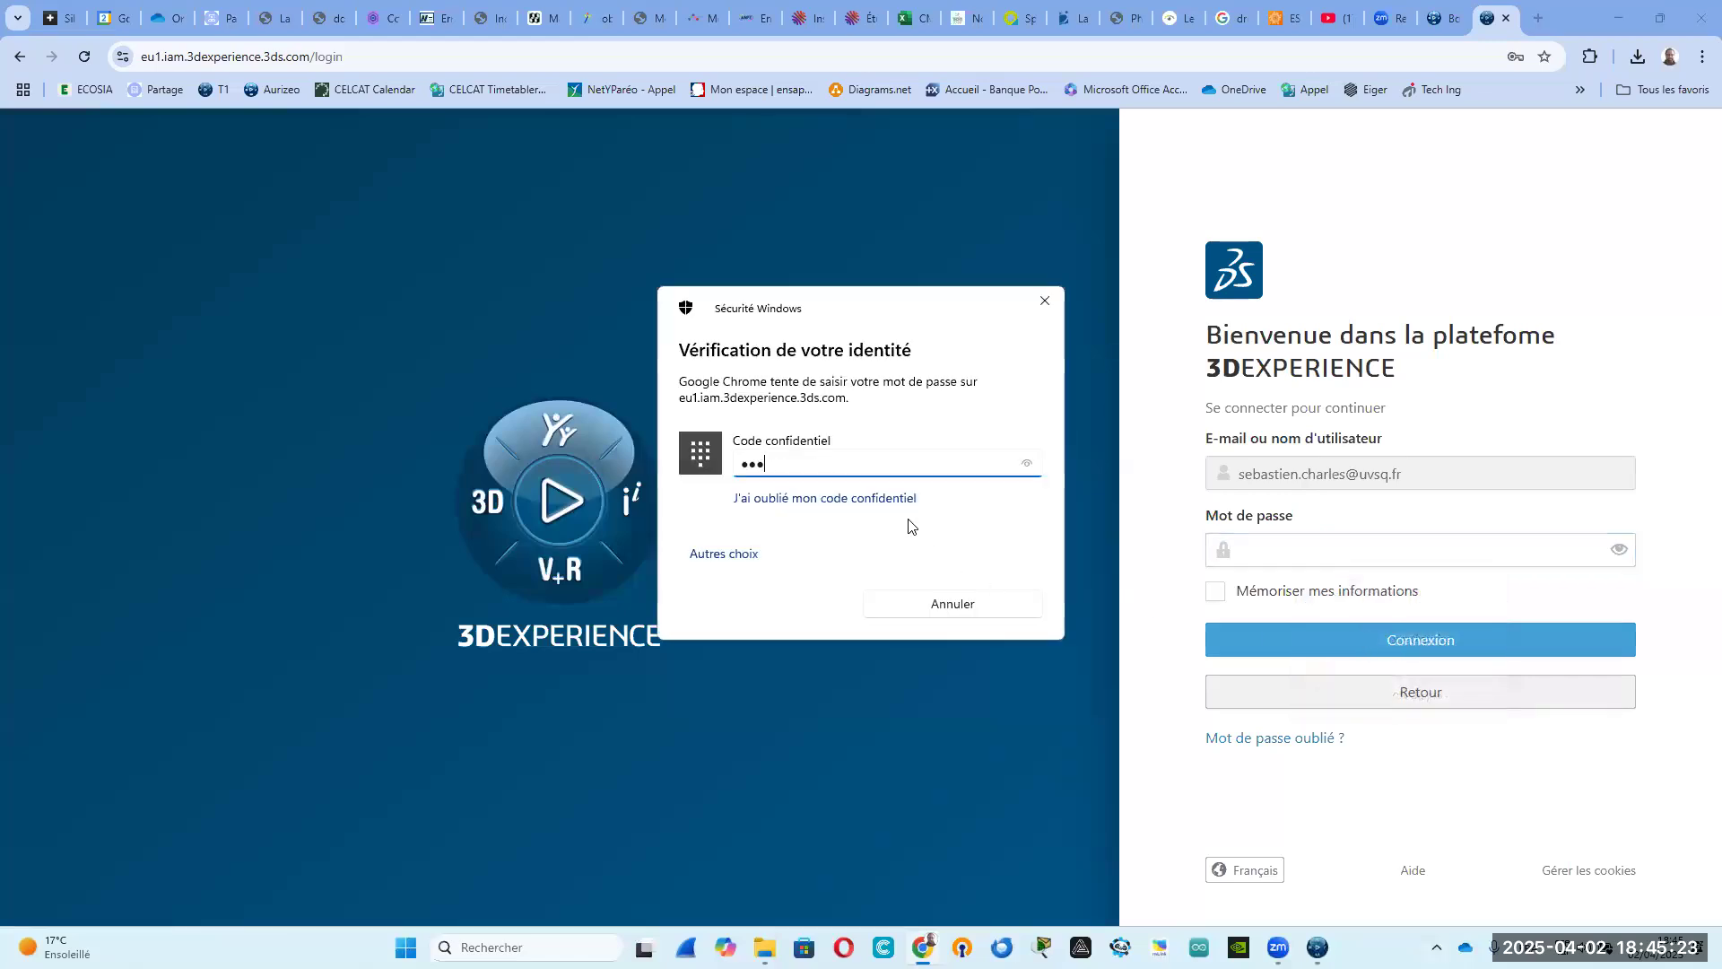
pyautogui.click(1238, 642)
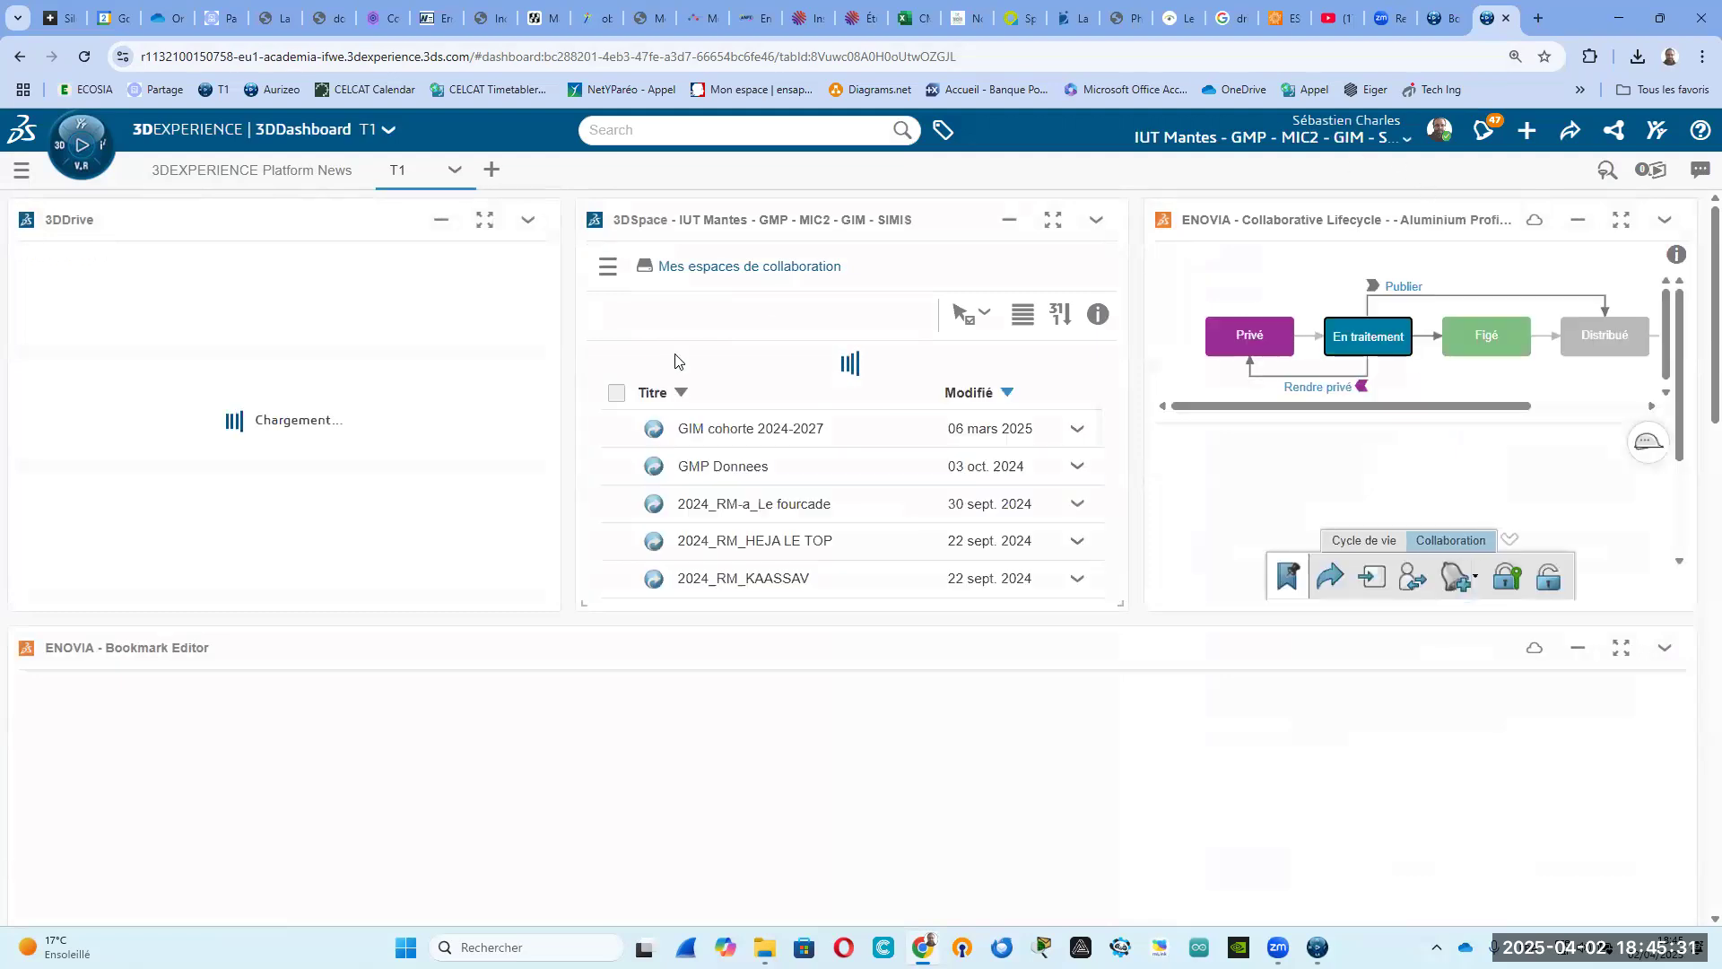
# Find the Robot Programming app in the compass's personal app list and show its installation options.
pyautogui.scroll(-1, 666, 568)
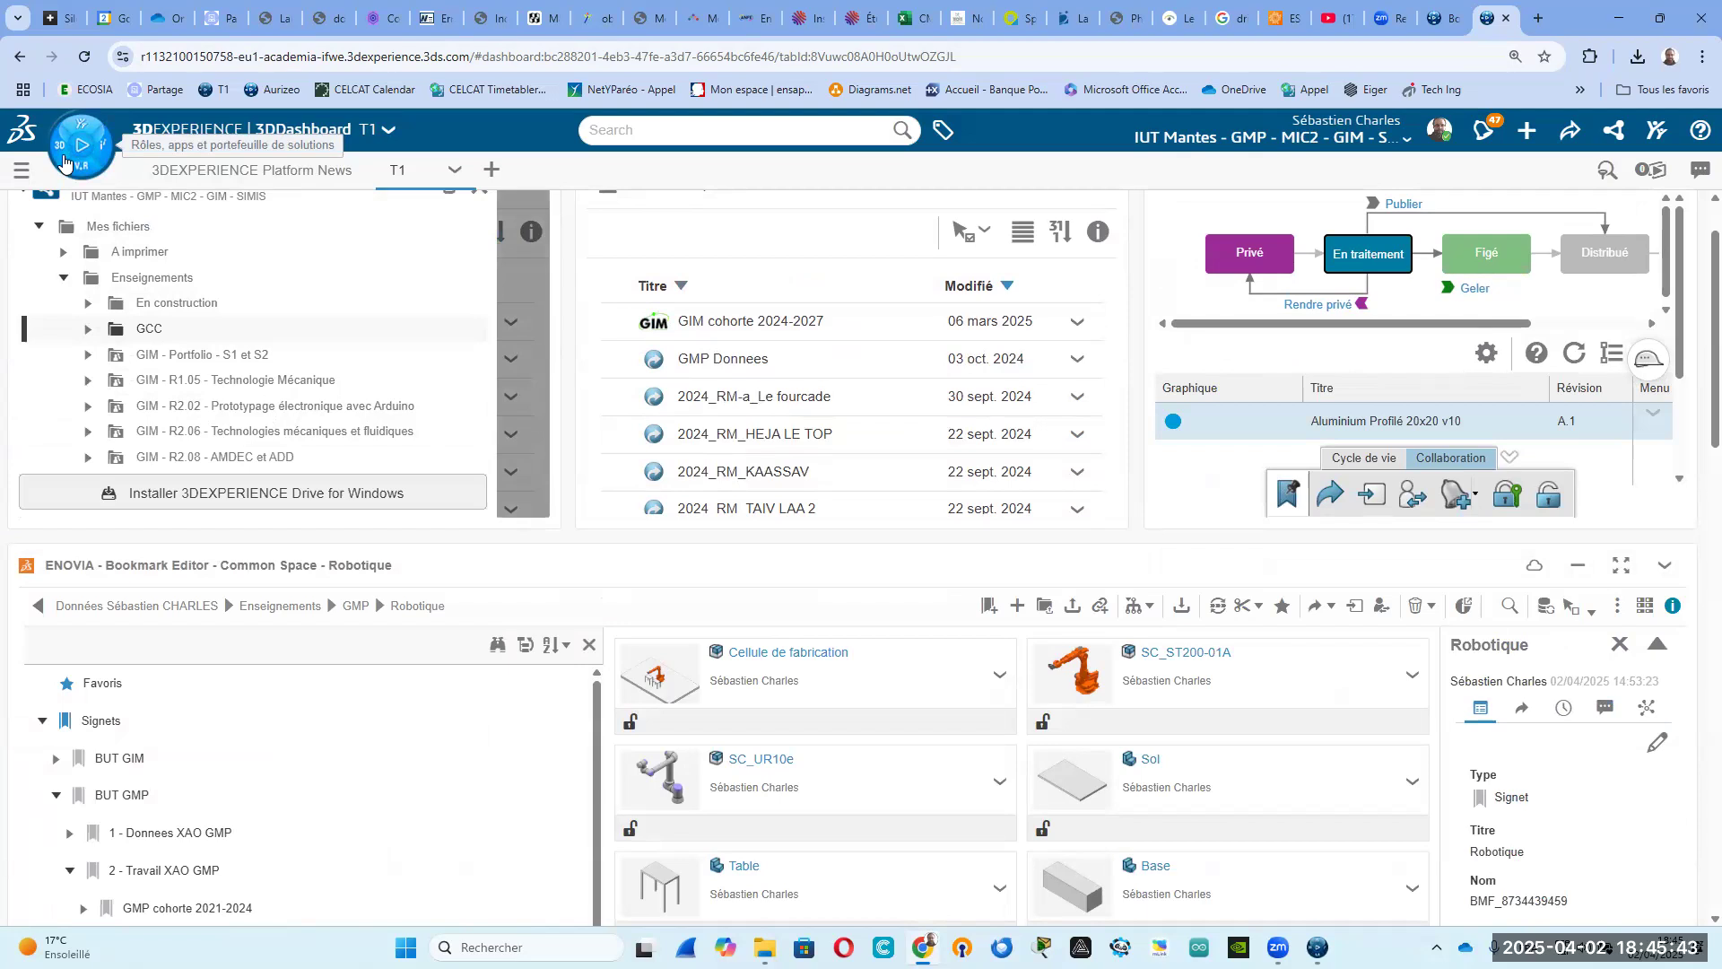
pyautogui.click(64, 162)
pyautogui.scroll(-6, 382, 460)
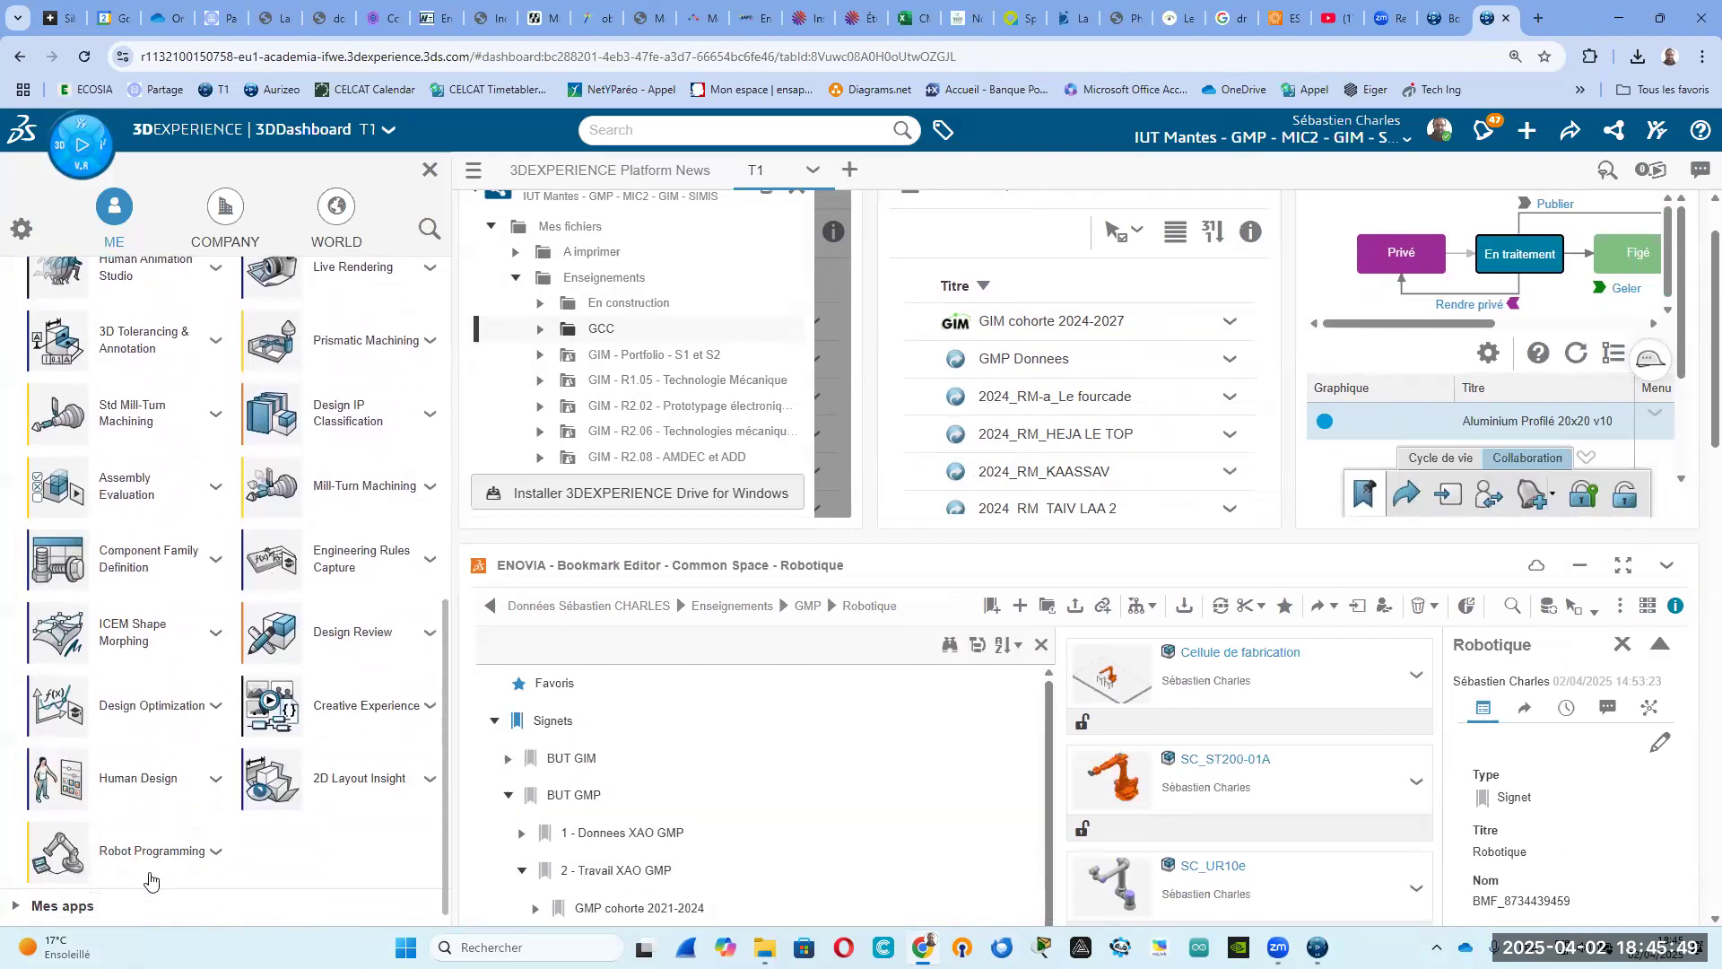
pyautogui.click(219, 857)
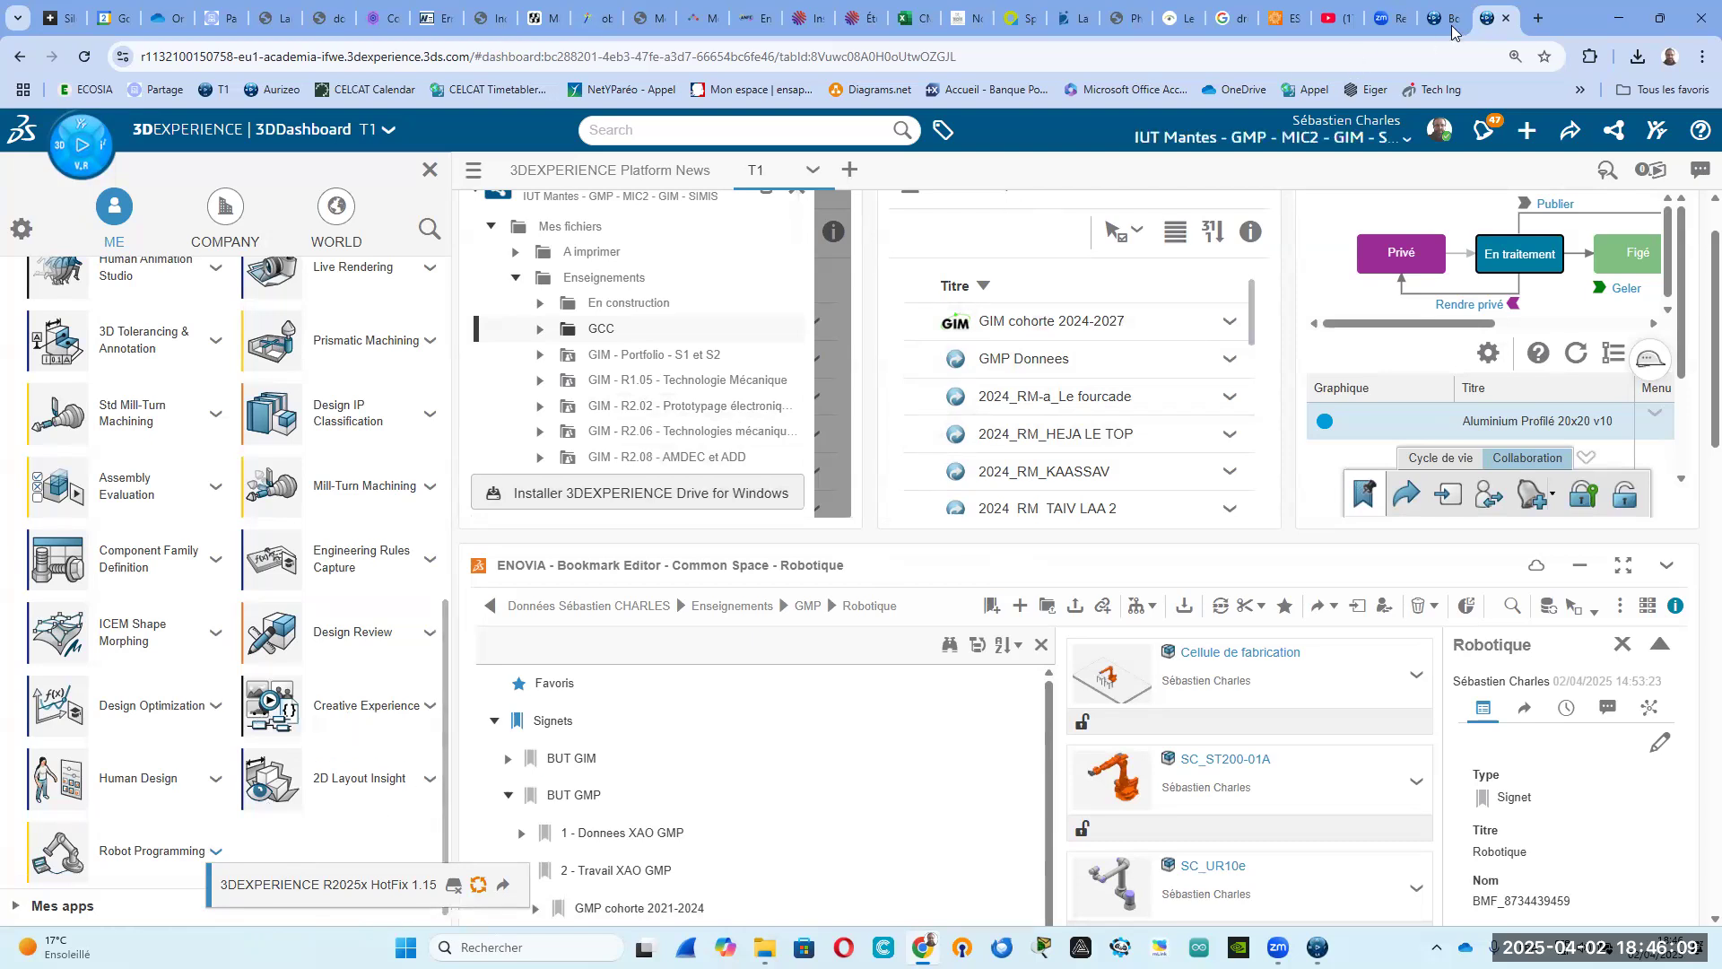
# Switch to File Explorer, browse to C:\Programmes\Dassault Systemes and move the window lower on the screen.
pyautogui.moveTo(765, 947)
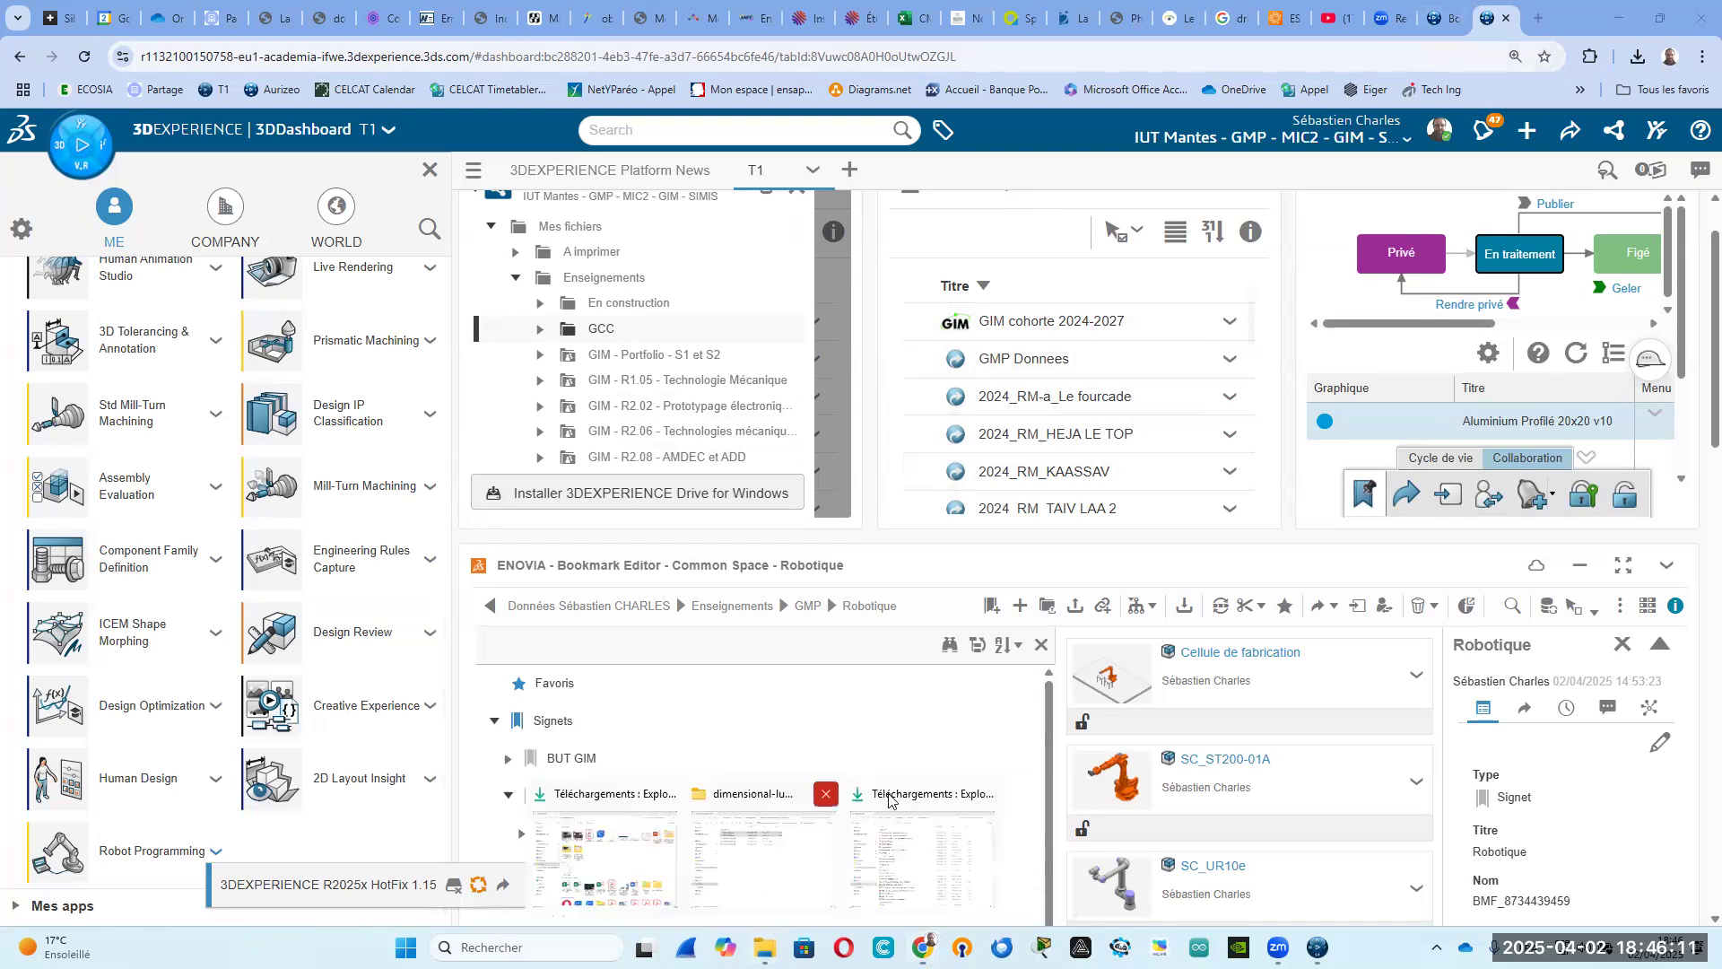
pyautogui.click(729, 854)
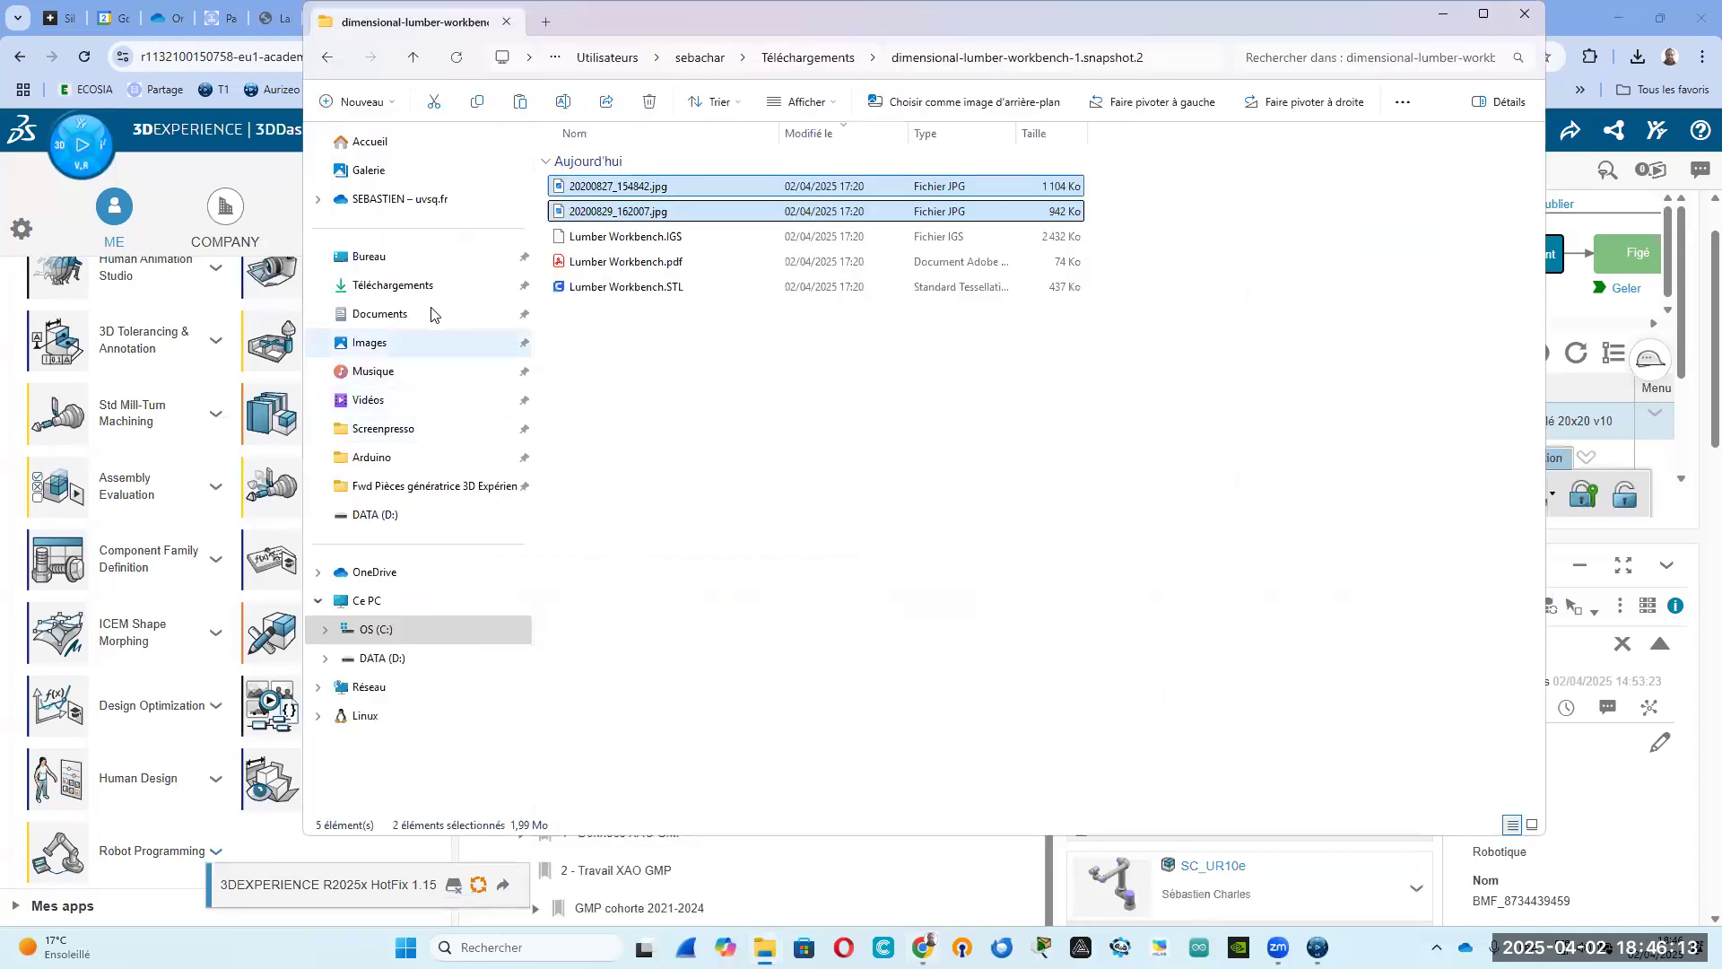
pyautogui.click(421, 285)
pyautogui.click(434, 628)
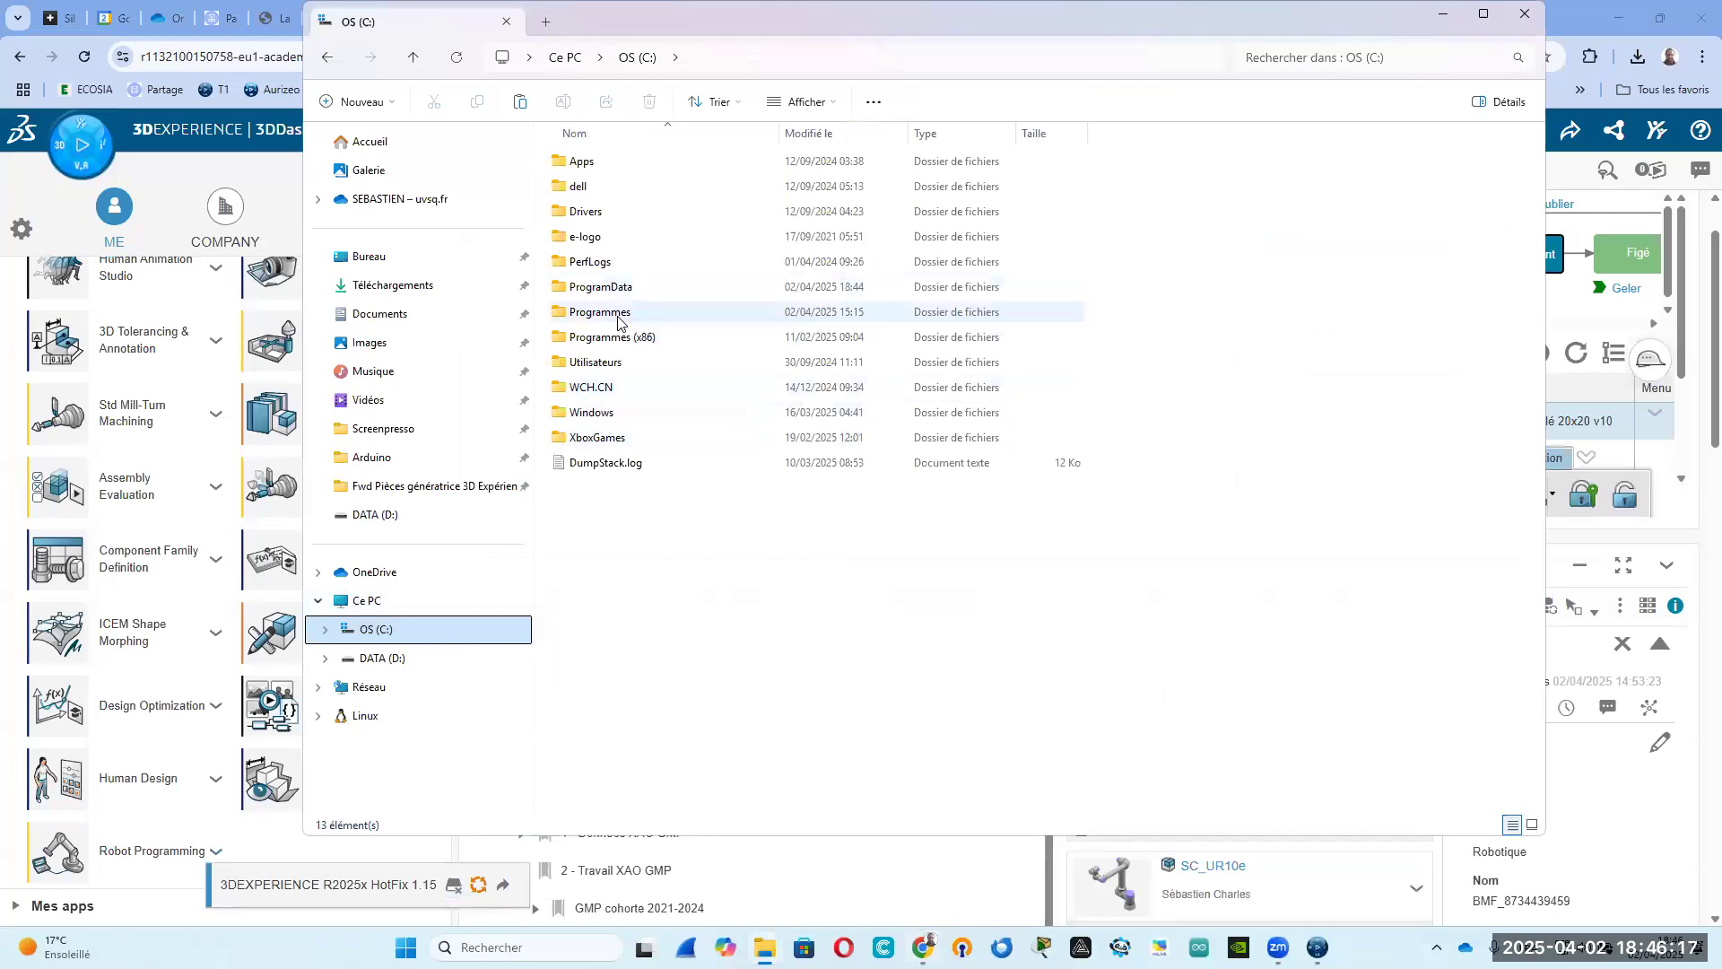
pyautogui.doubleClick(616, 311)
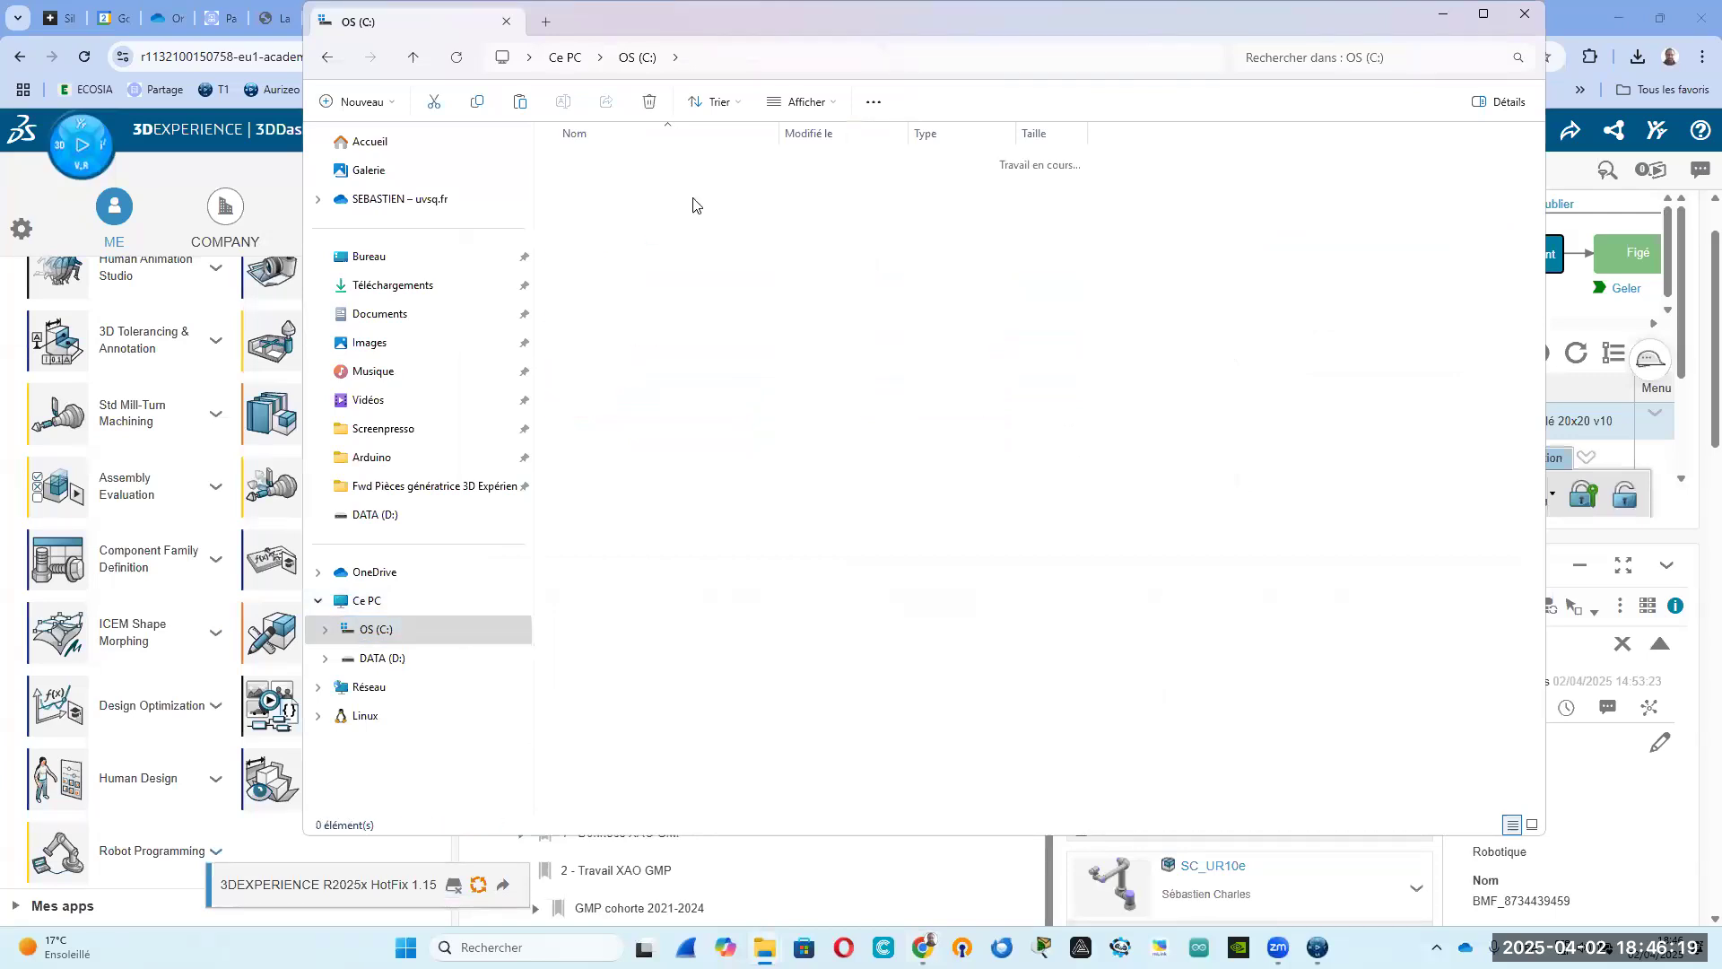
pyautogui.doubleClick(613, 316)
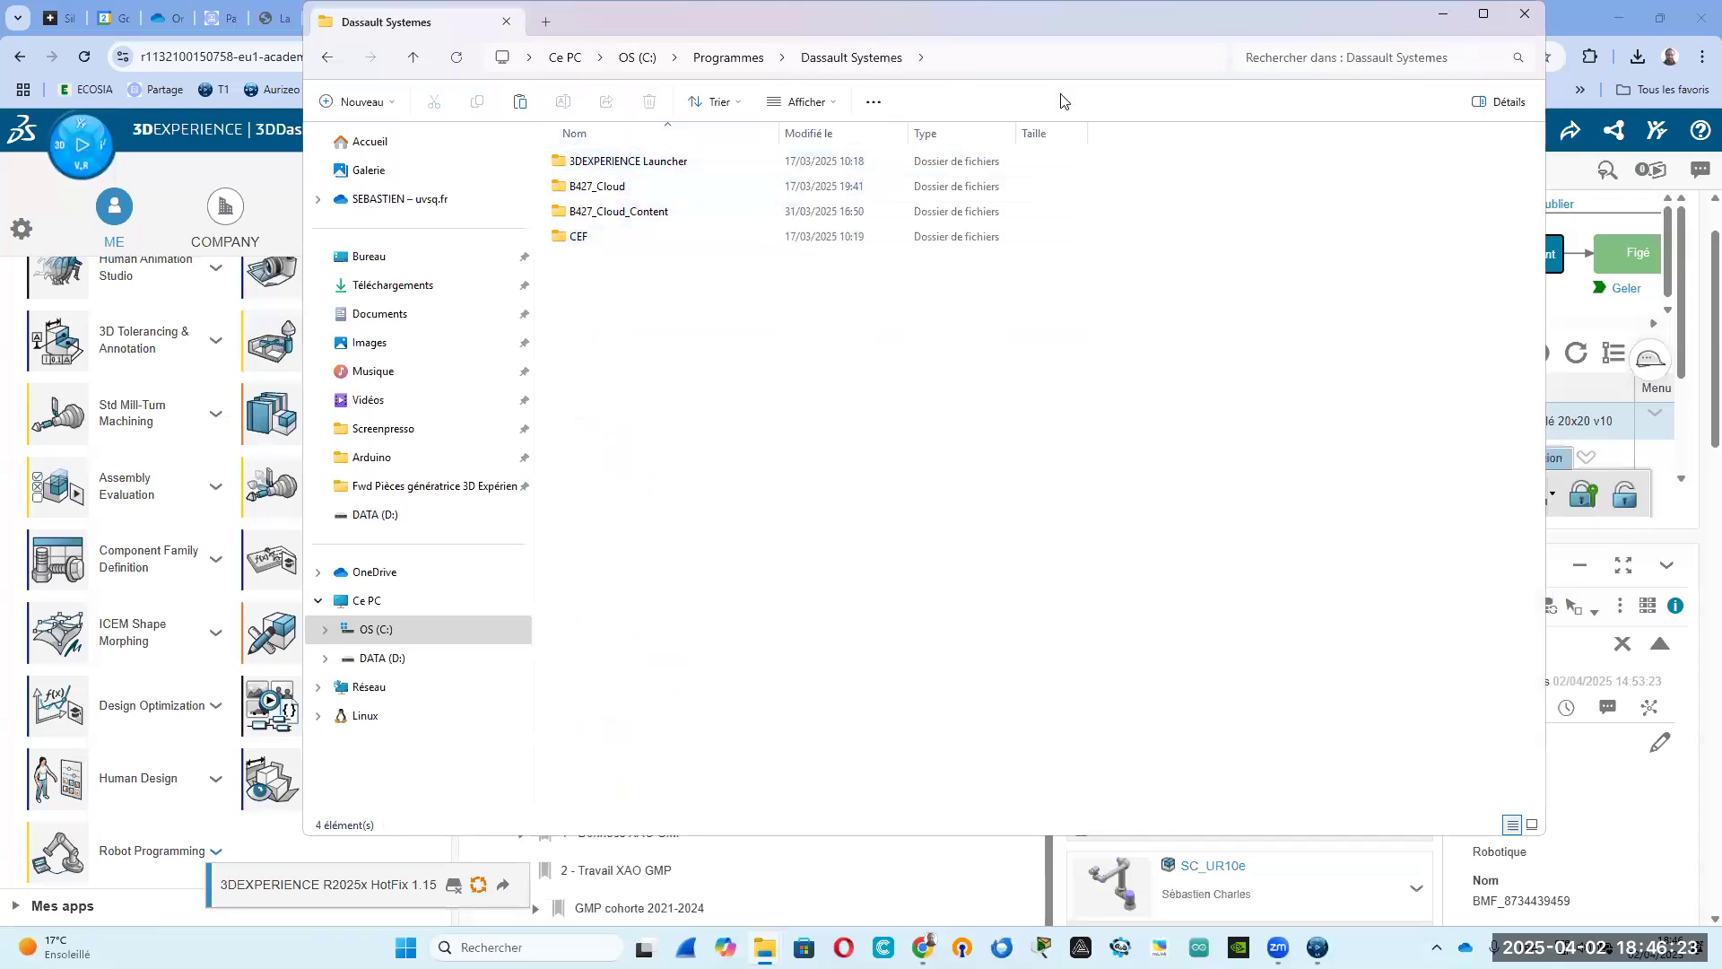
pyautogui.moveTo(1270, 9); pyautogui.dragTo(1247, 114)
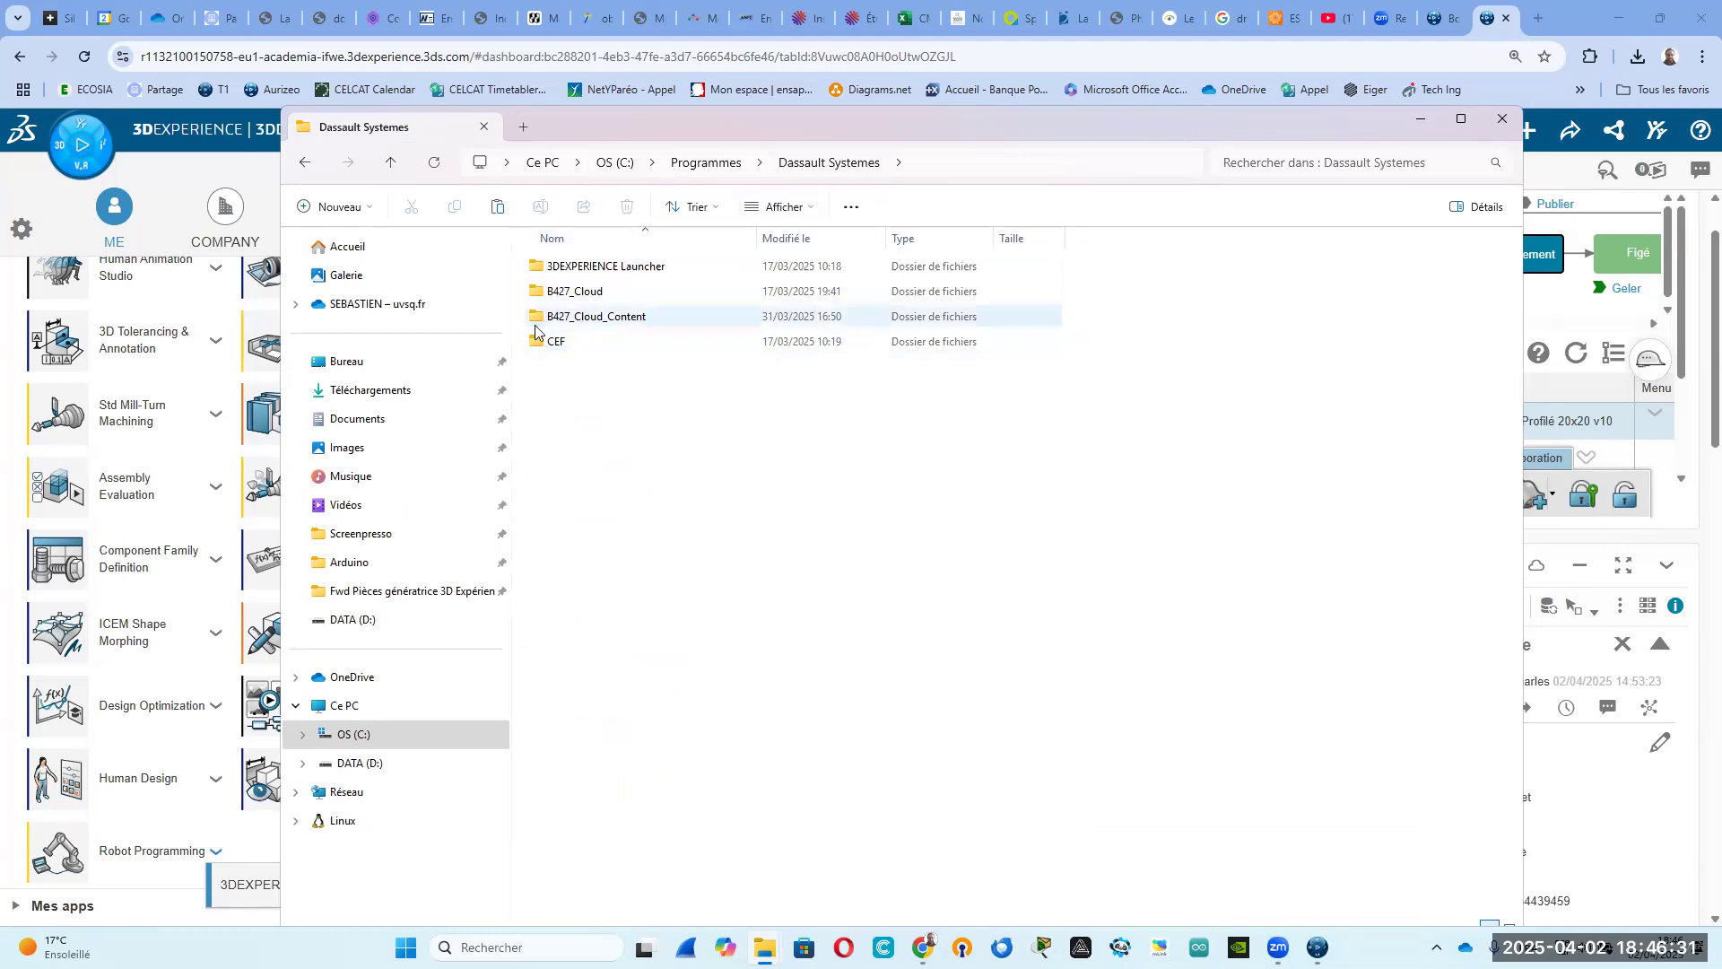
# Browse through B427_Cloud_Content and win_b64, check the resources folder, and open the Robotlib folder inside startup.
pyautogui.doubleClick(627, 325)
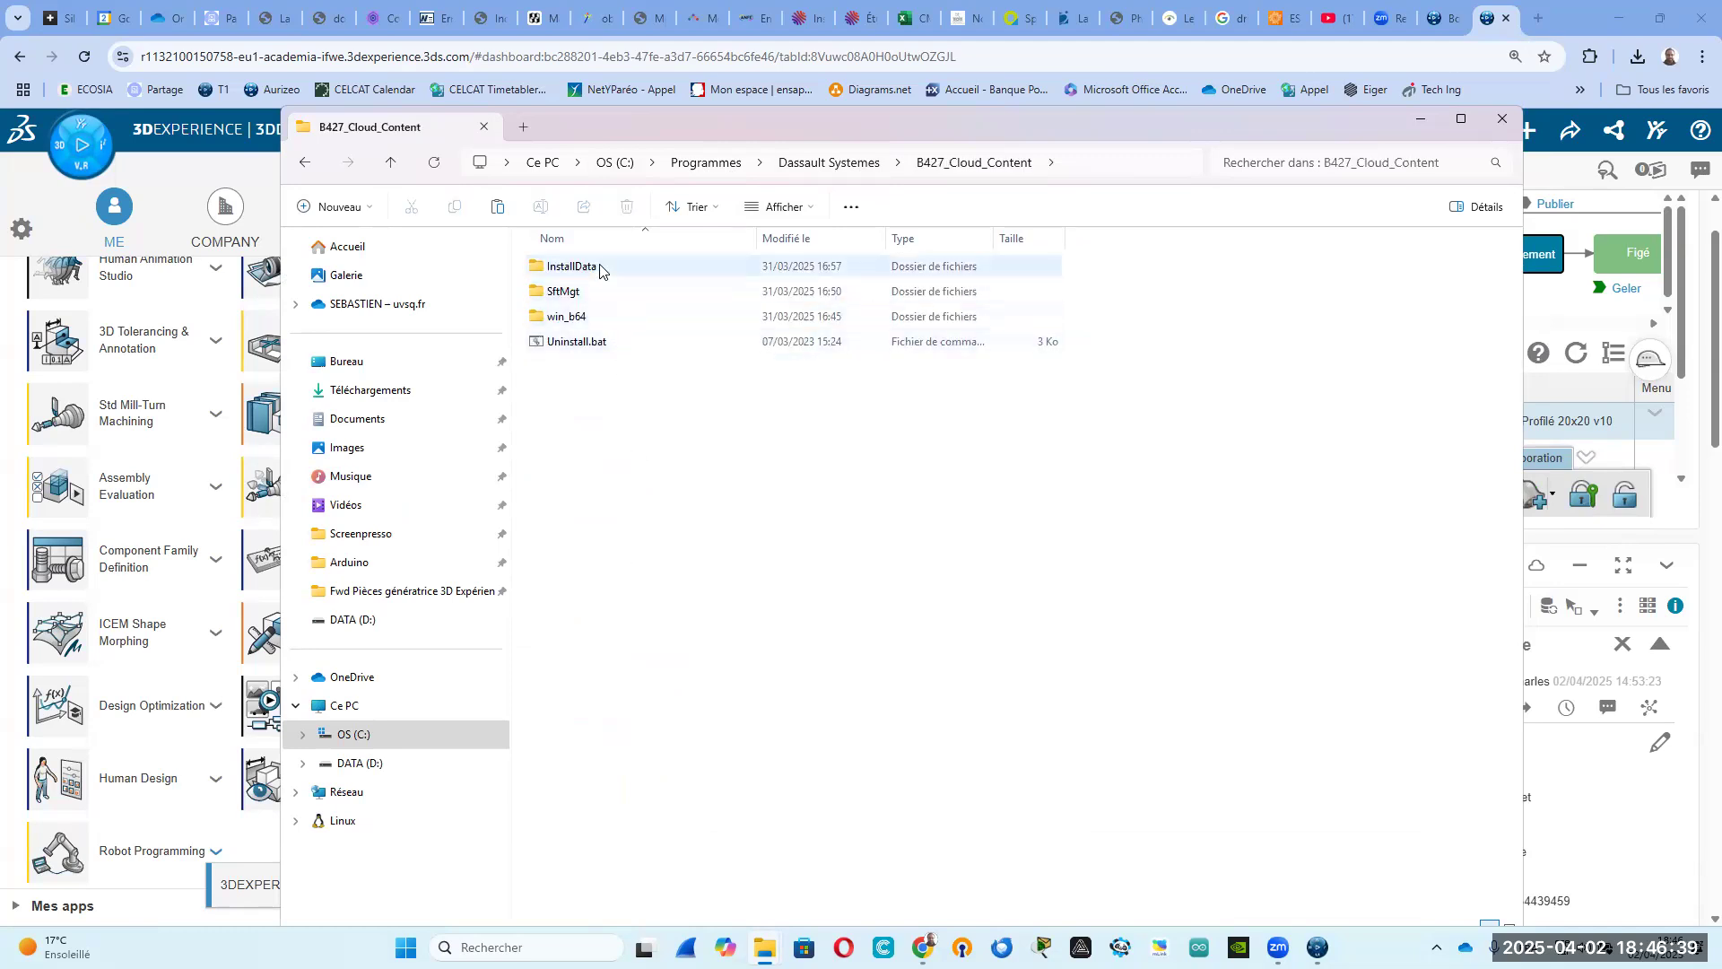
pyautogui.doubleClick(596, 319)
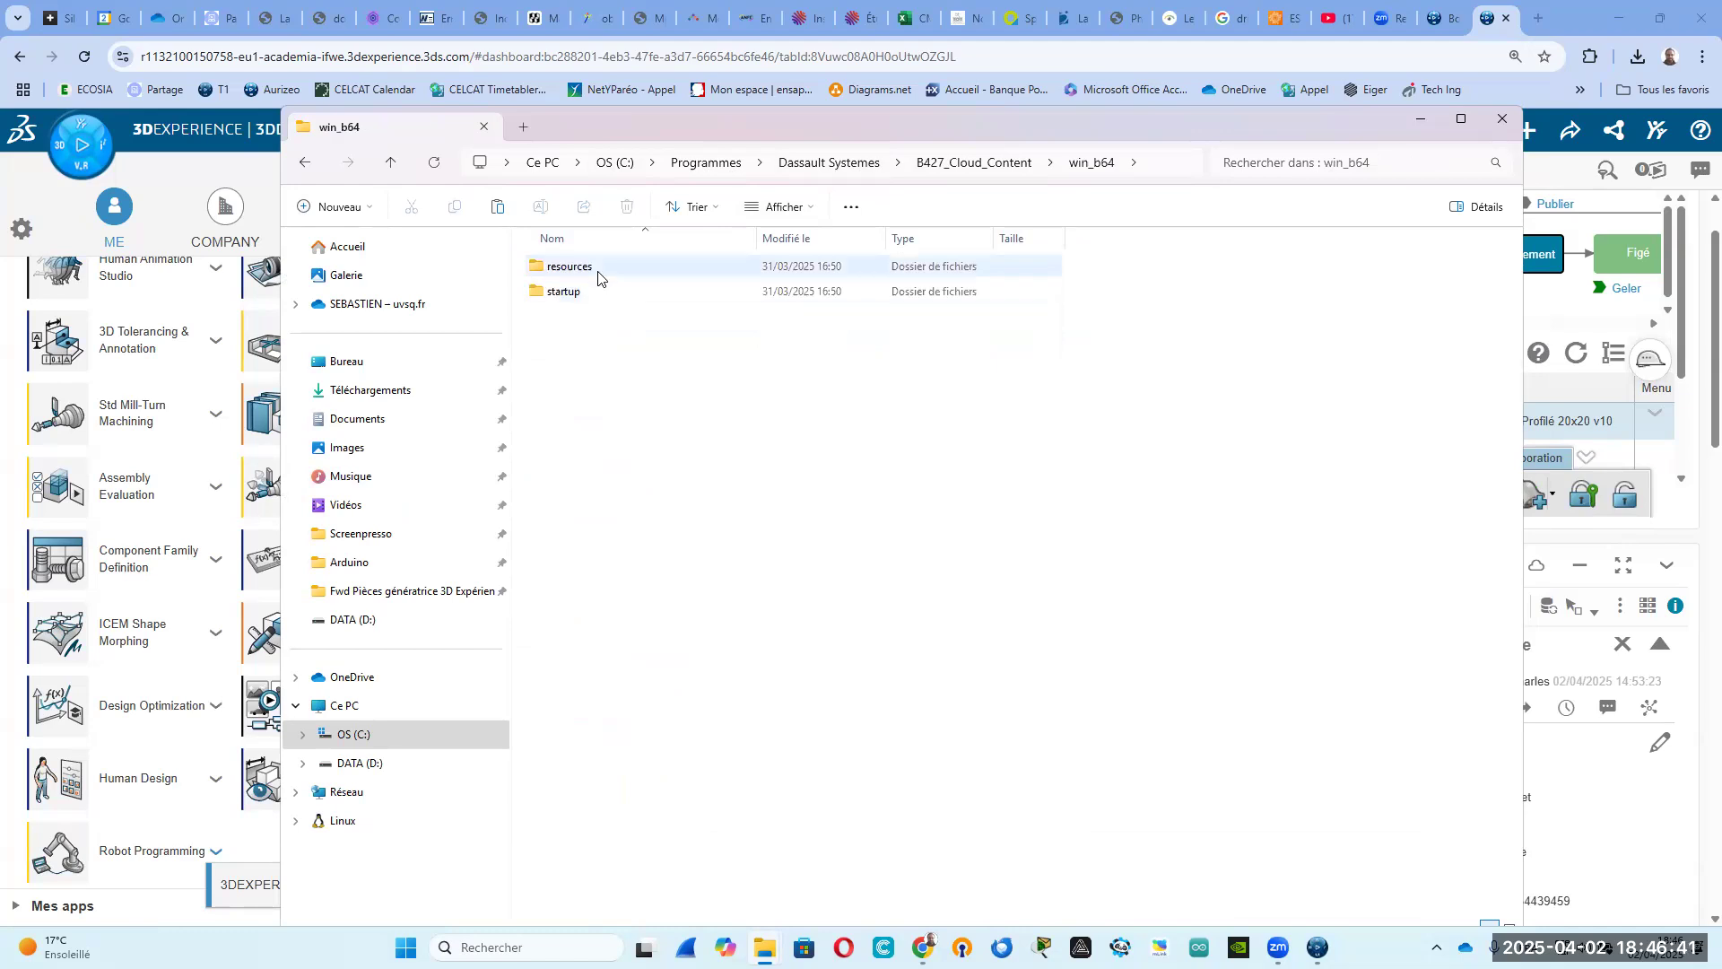
pyautogui.doubleClick(598, 274)
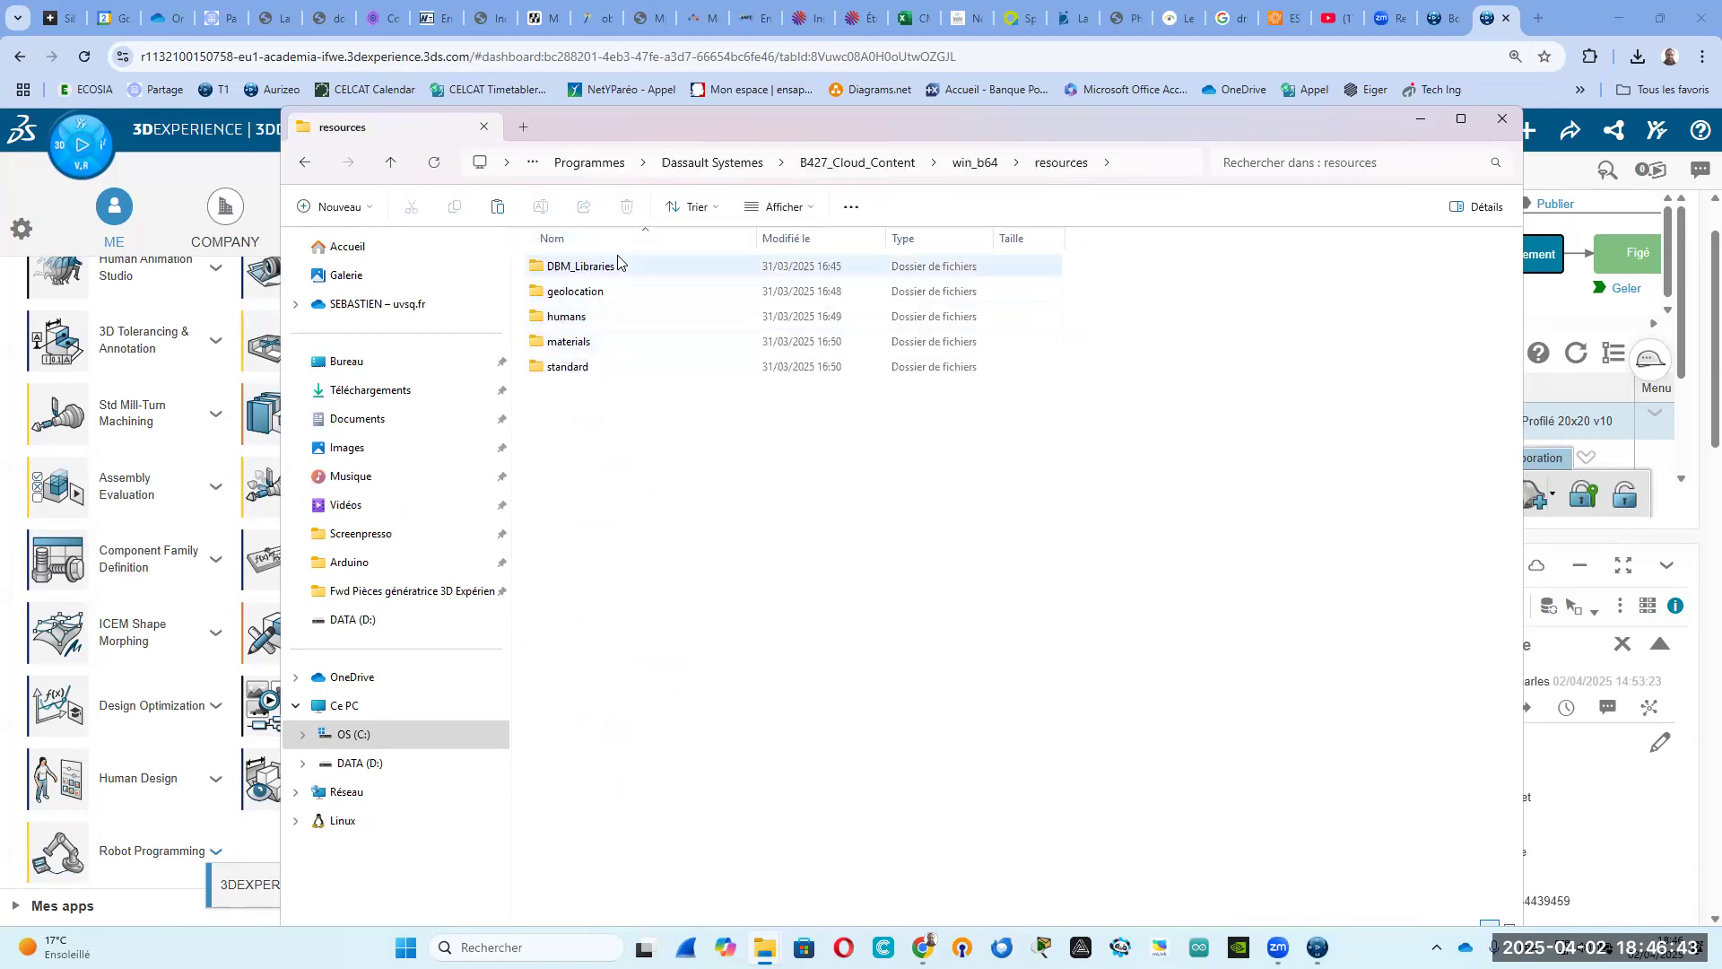
pyautogui.click(974, 164)
pyautogui.doubleClick(577, 295)
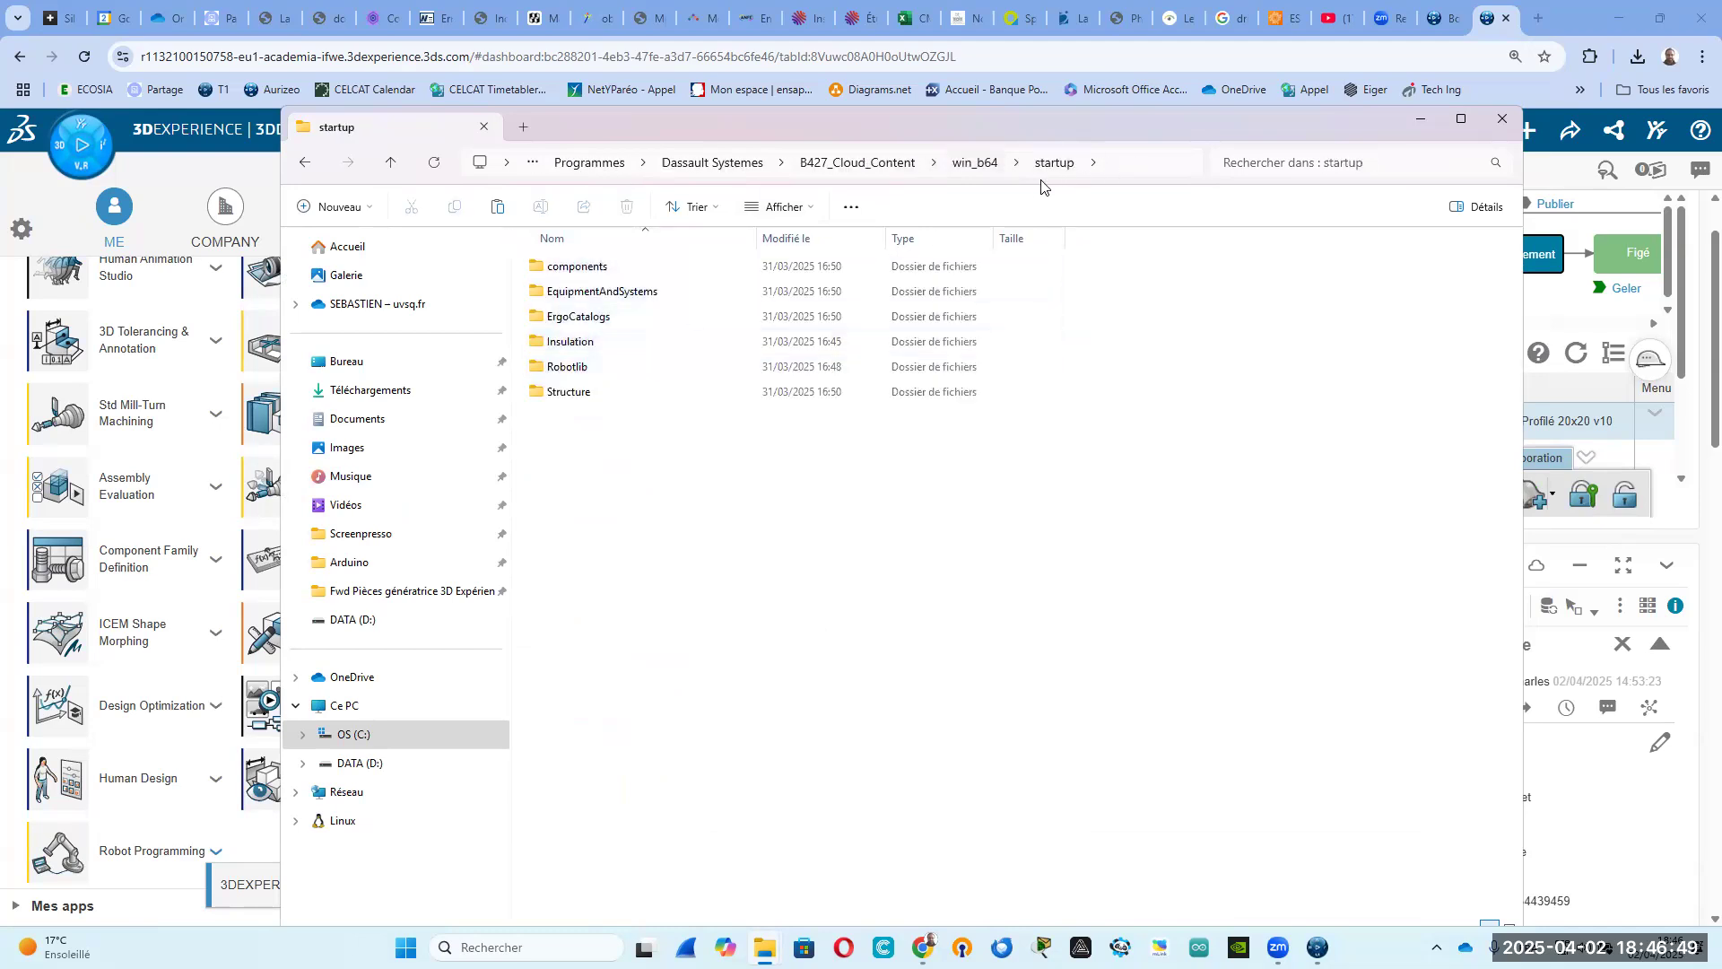
pyautogui.doubleClick(645, 369)
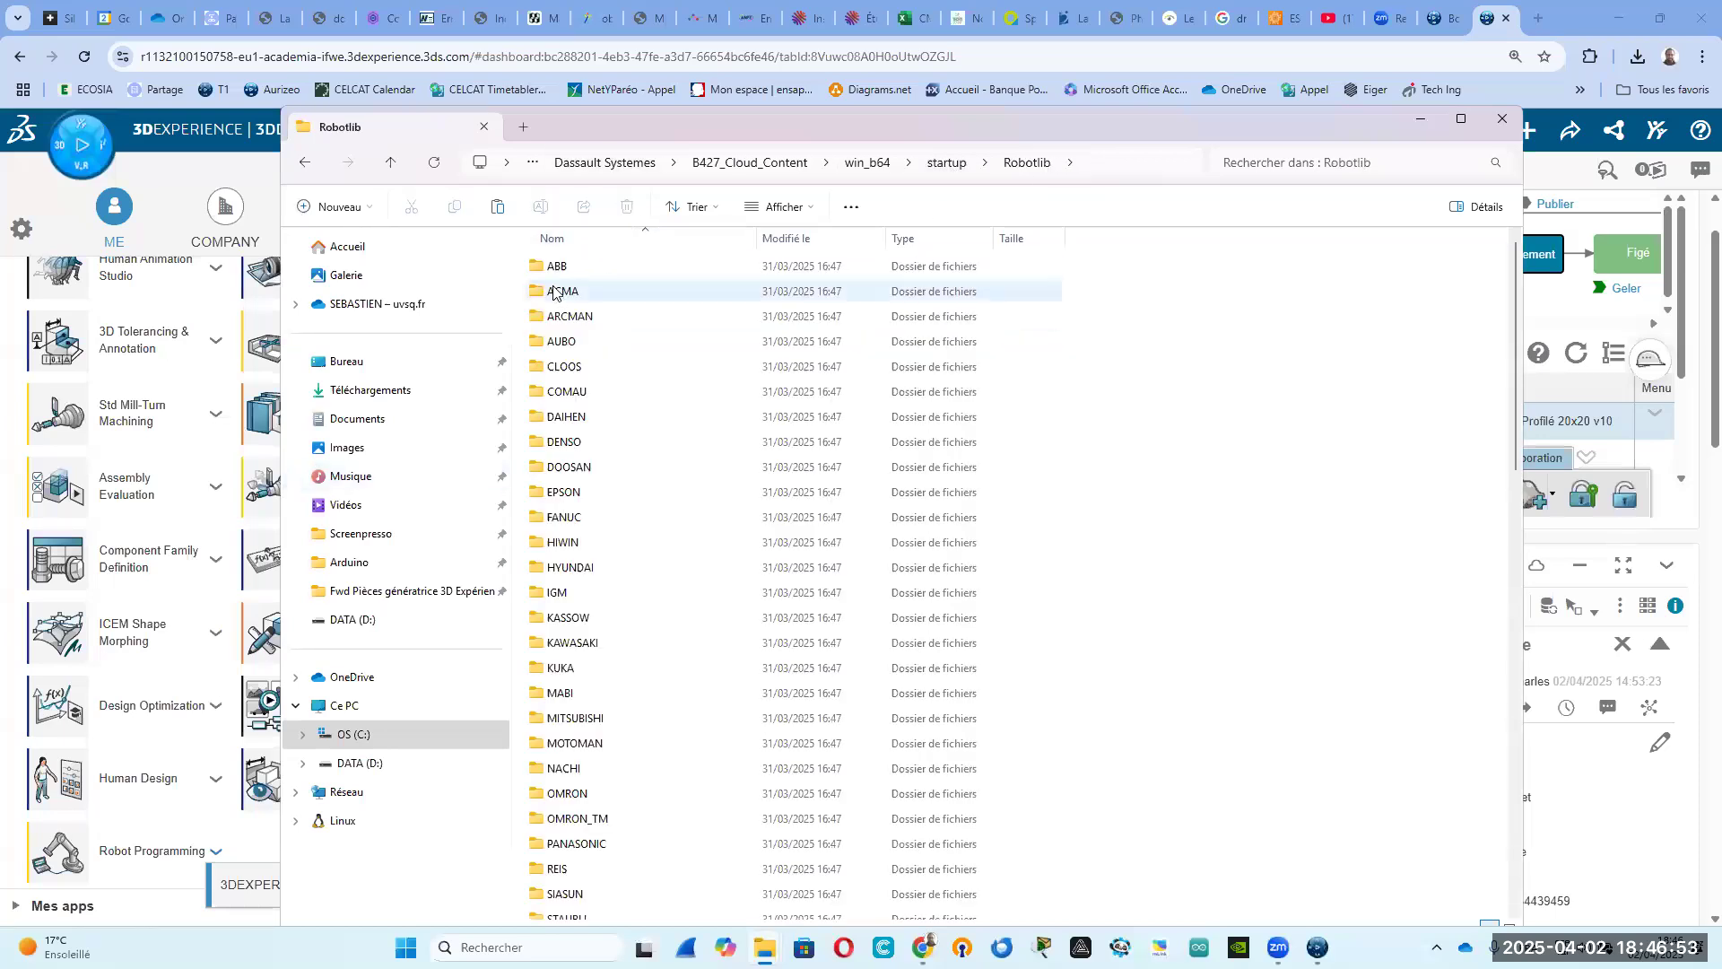
# Examine the manufacturer folders and 3DXML catalogs in Robotlib and the individual robot files in the ABB folder.
pyautogui.scroll(-7, 599, 315)
pyautogui.scroll(7, 682, 411)
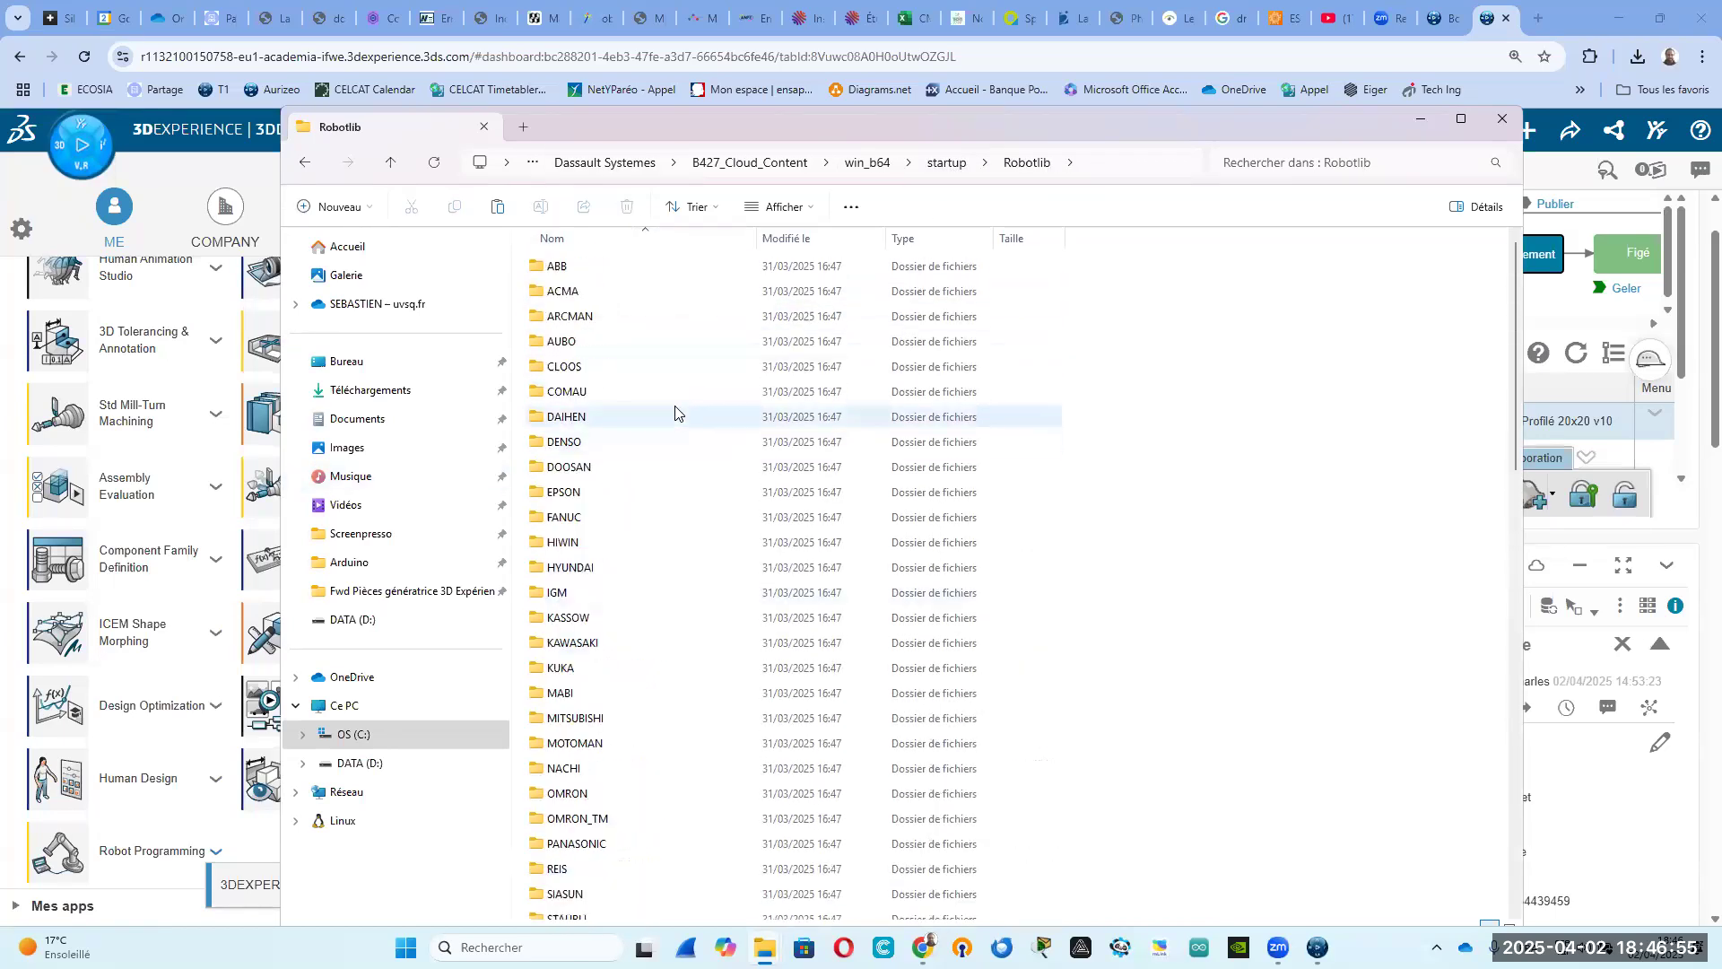
pyautogui.scroll(-8, 628, 373)
pyautogui.scroll(-3, 708, 601)
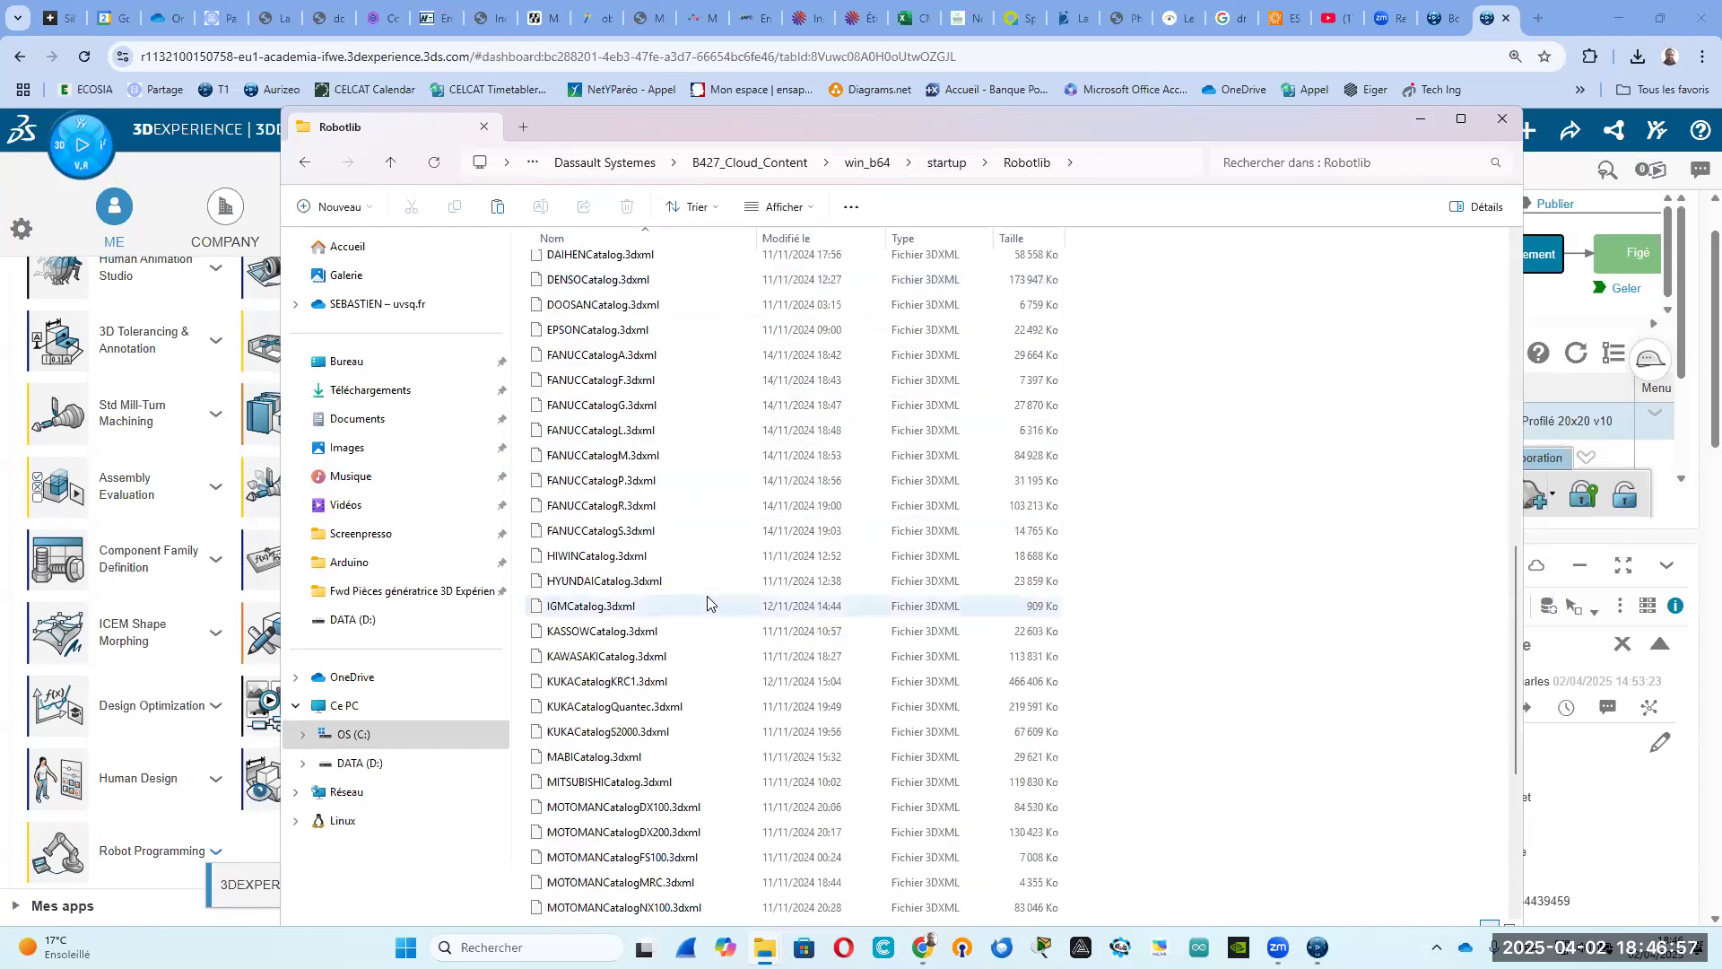
pyautogui.scroll(10, 710, 602)
pyautogui.scroll(-12, 619, 350)
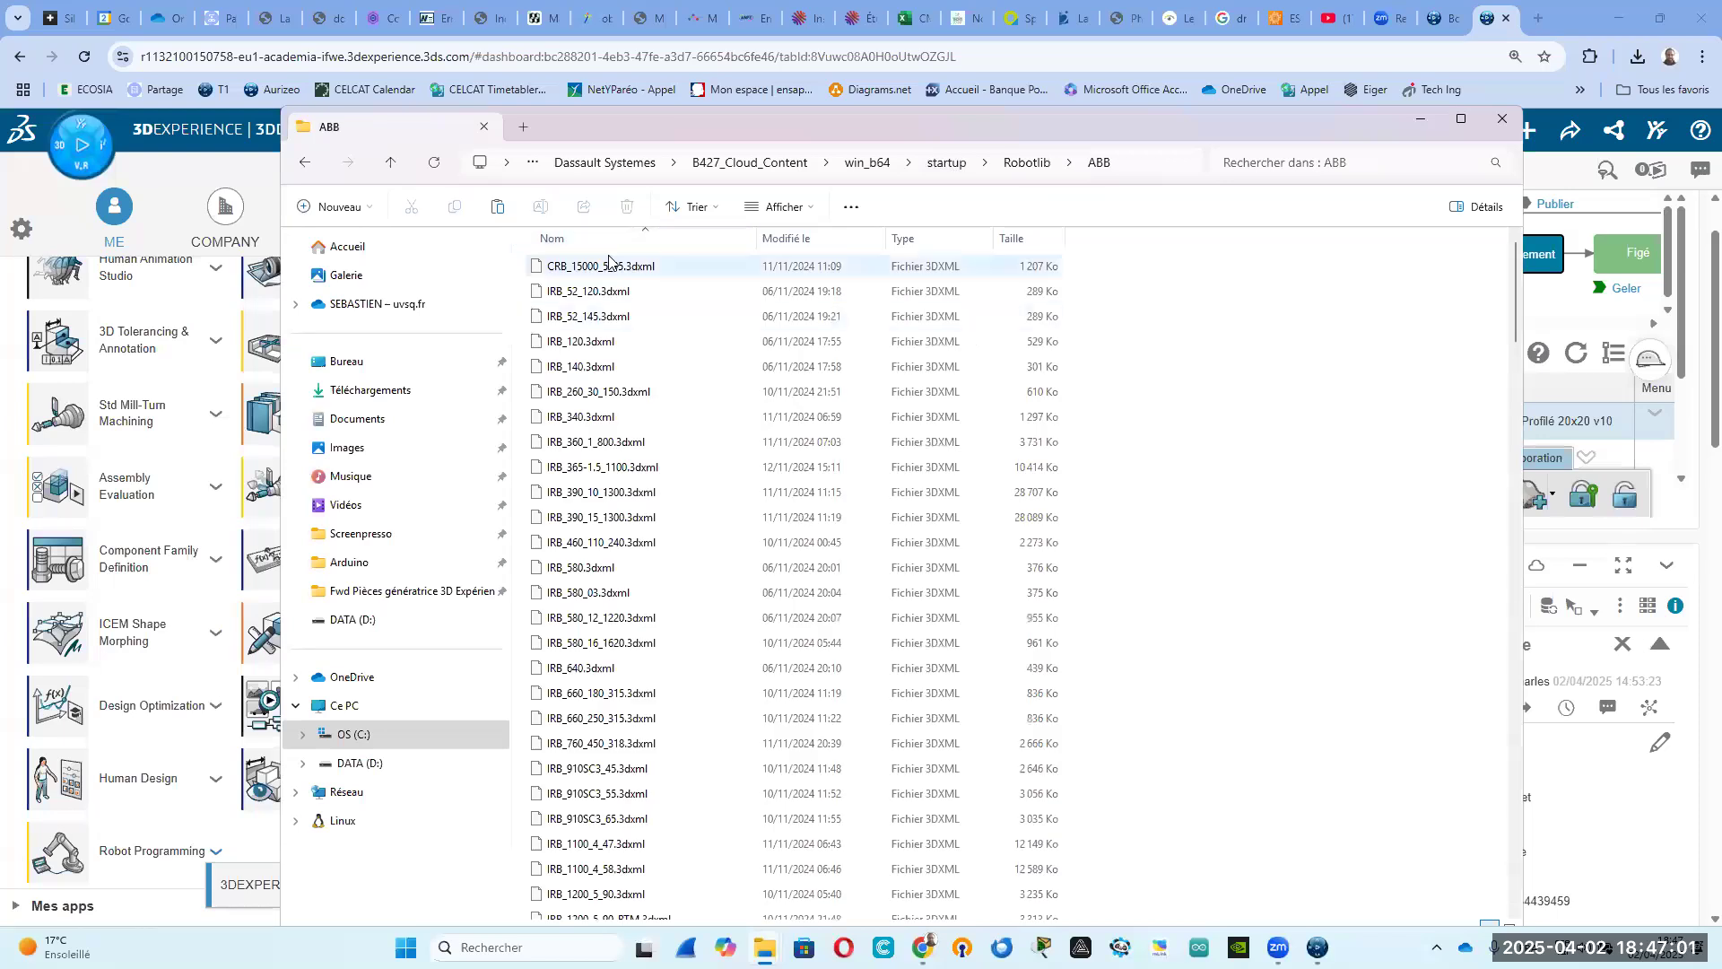
pyautogui.scroll(-7, 628, 668)
pyautogui.scroll(-3, 623, 691)
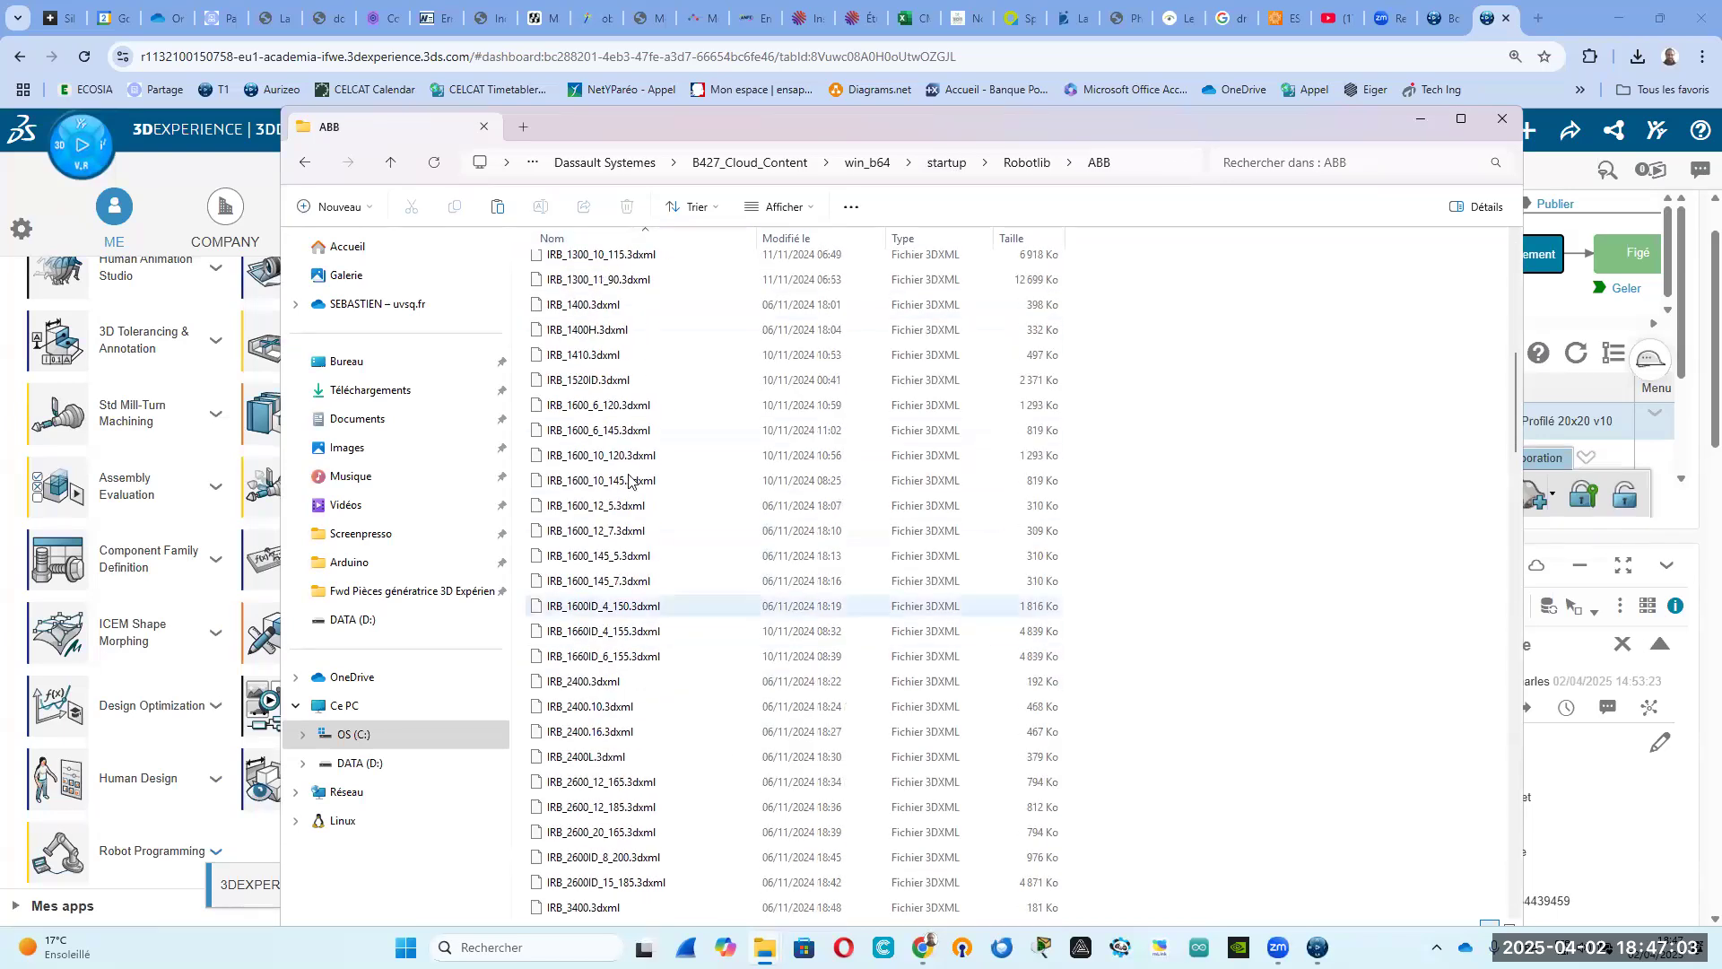
pyautogui.click(639, 634)
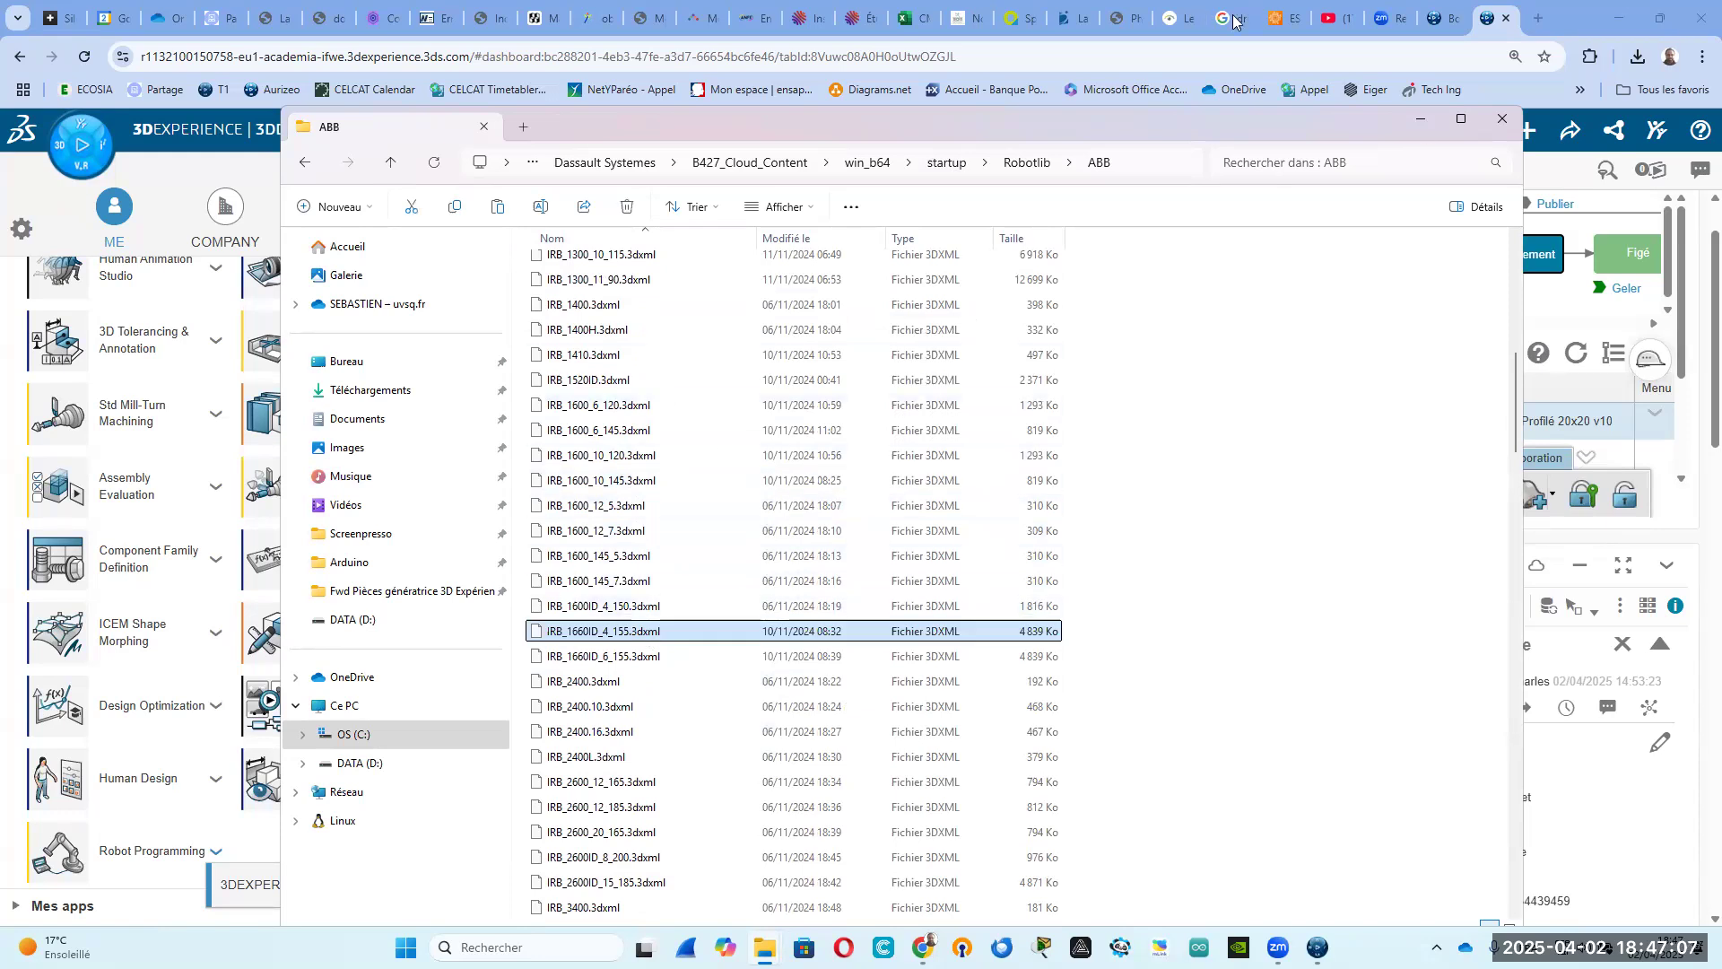
pyautogui.scroll(10, 987, 323)
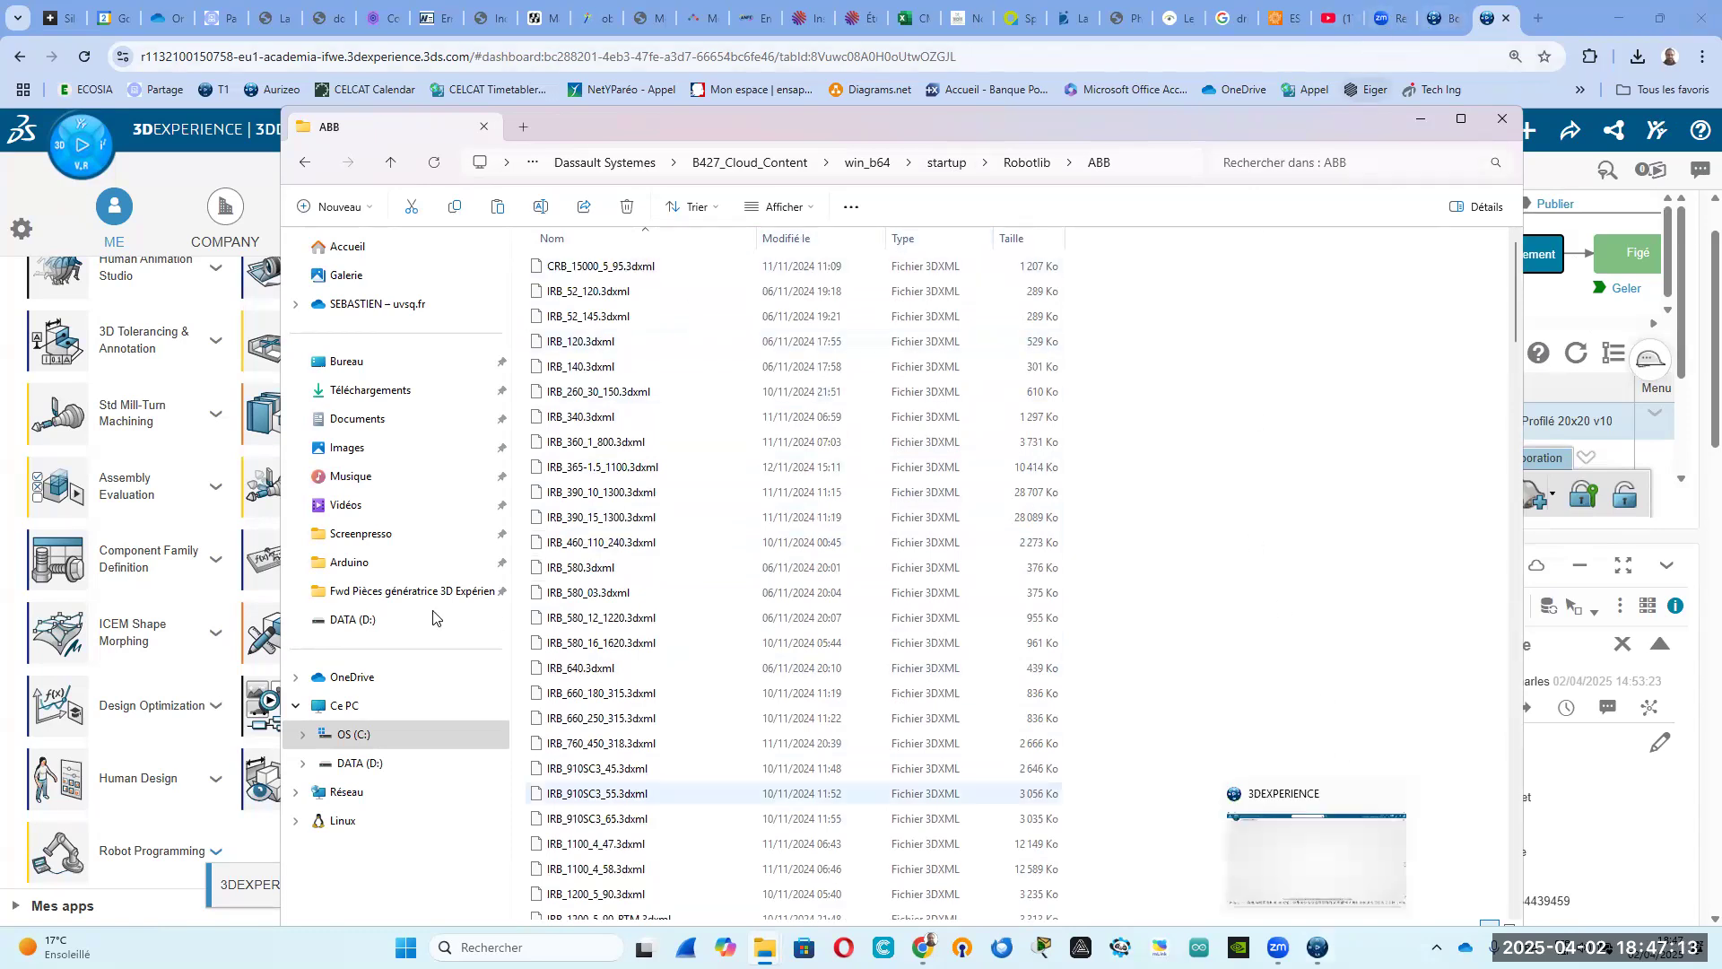
# Switch to the DELMIA Robot Programming window of the 3DEXPERIENCE application and maximize it.
pyautogui.click(22, 186)
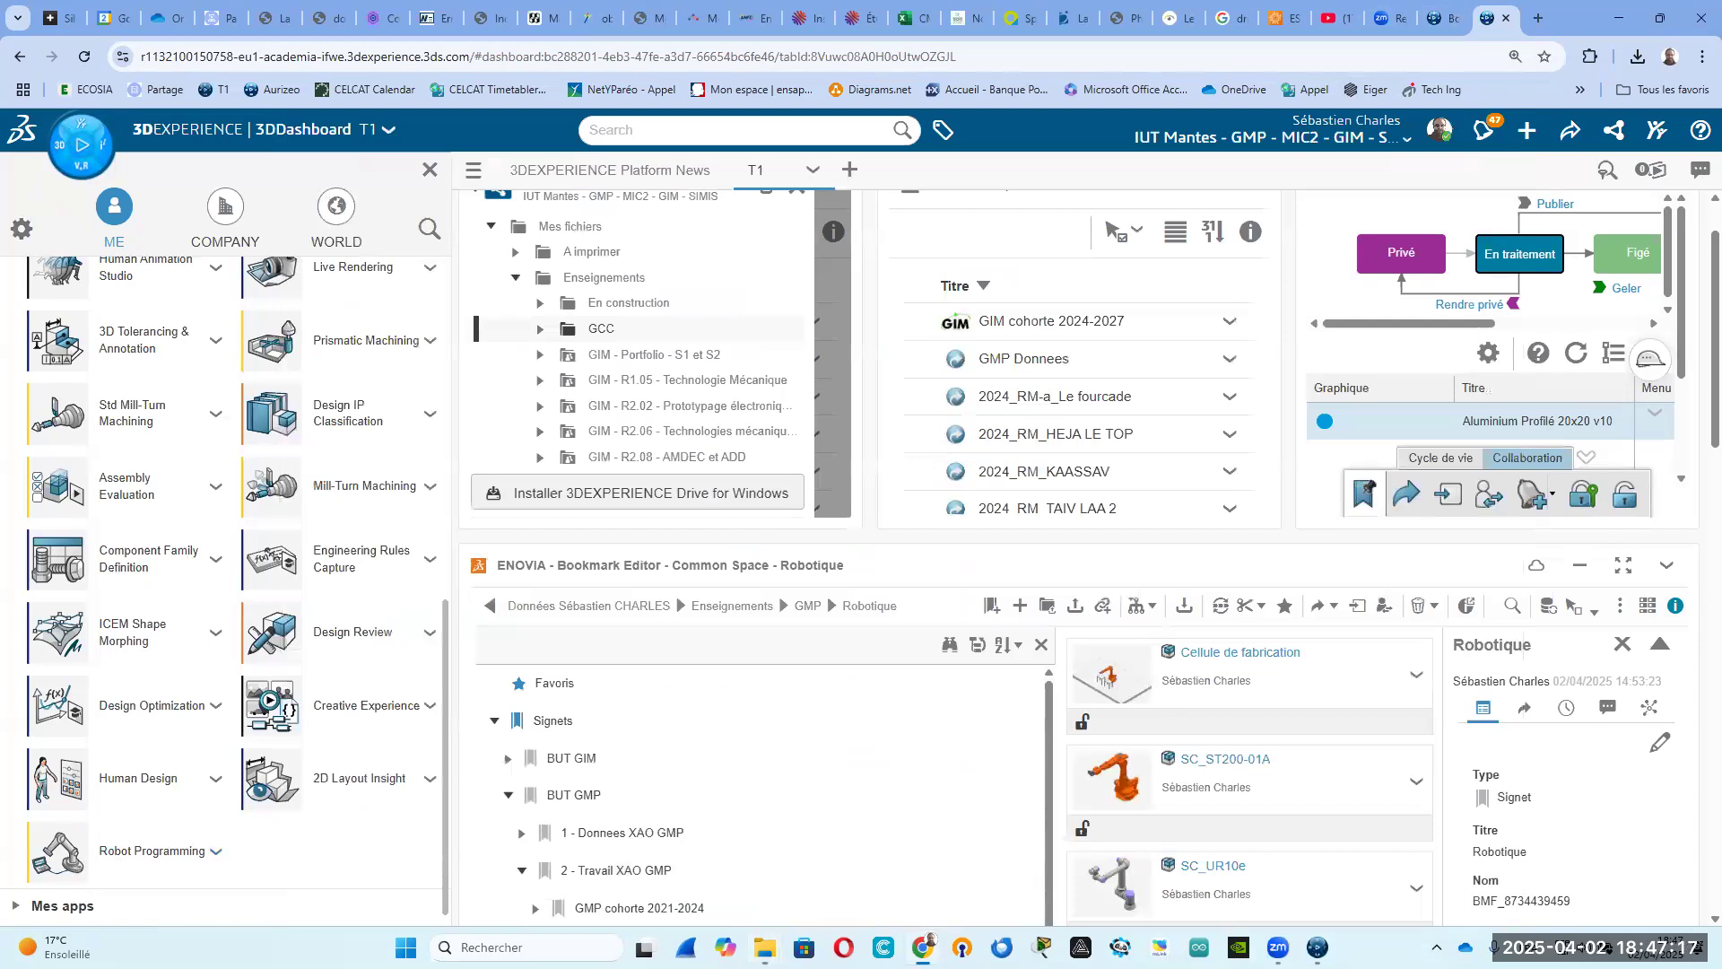
pyautogui.click(1316, 947)
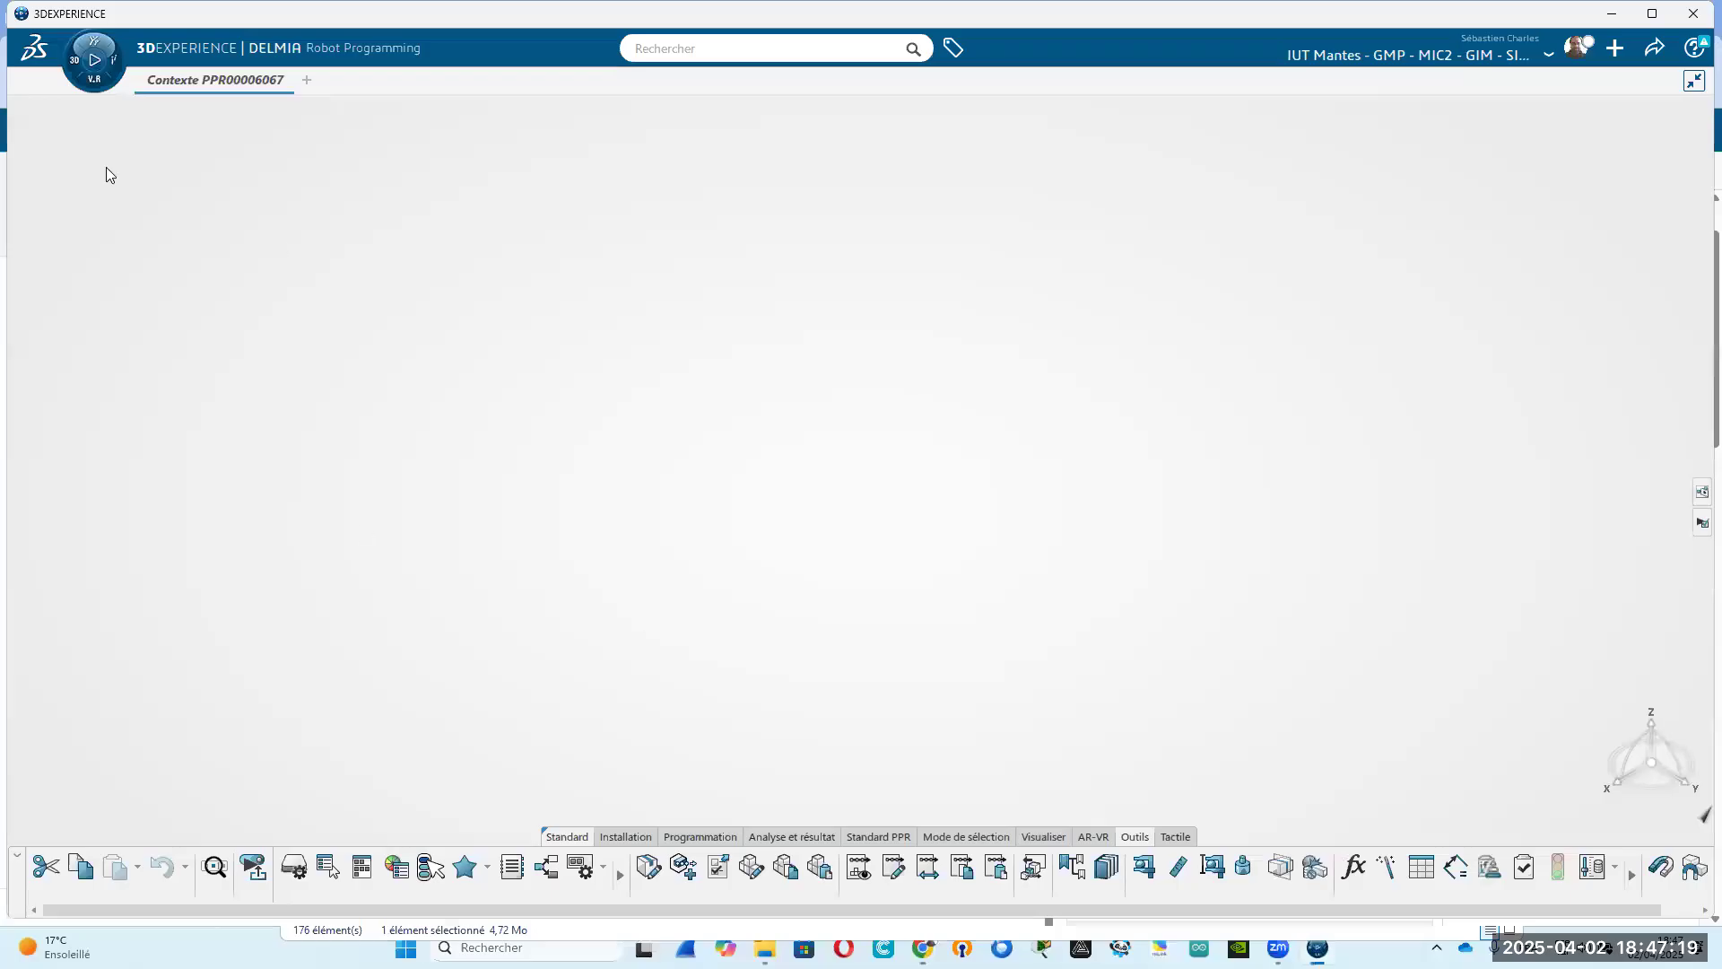
pyautogui.click(1651, 15)
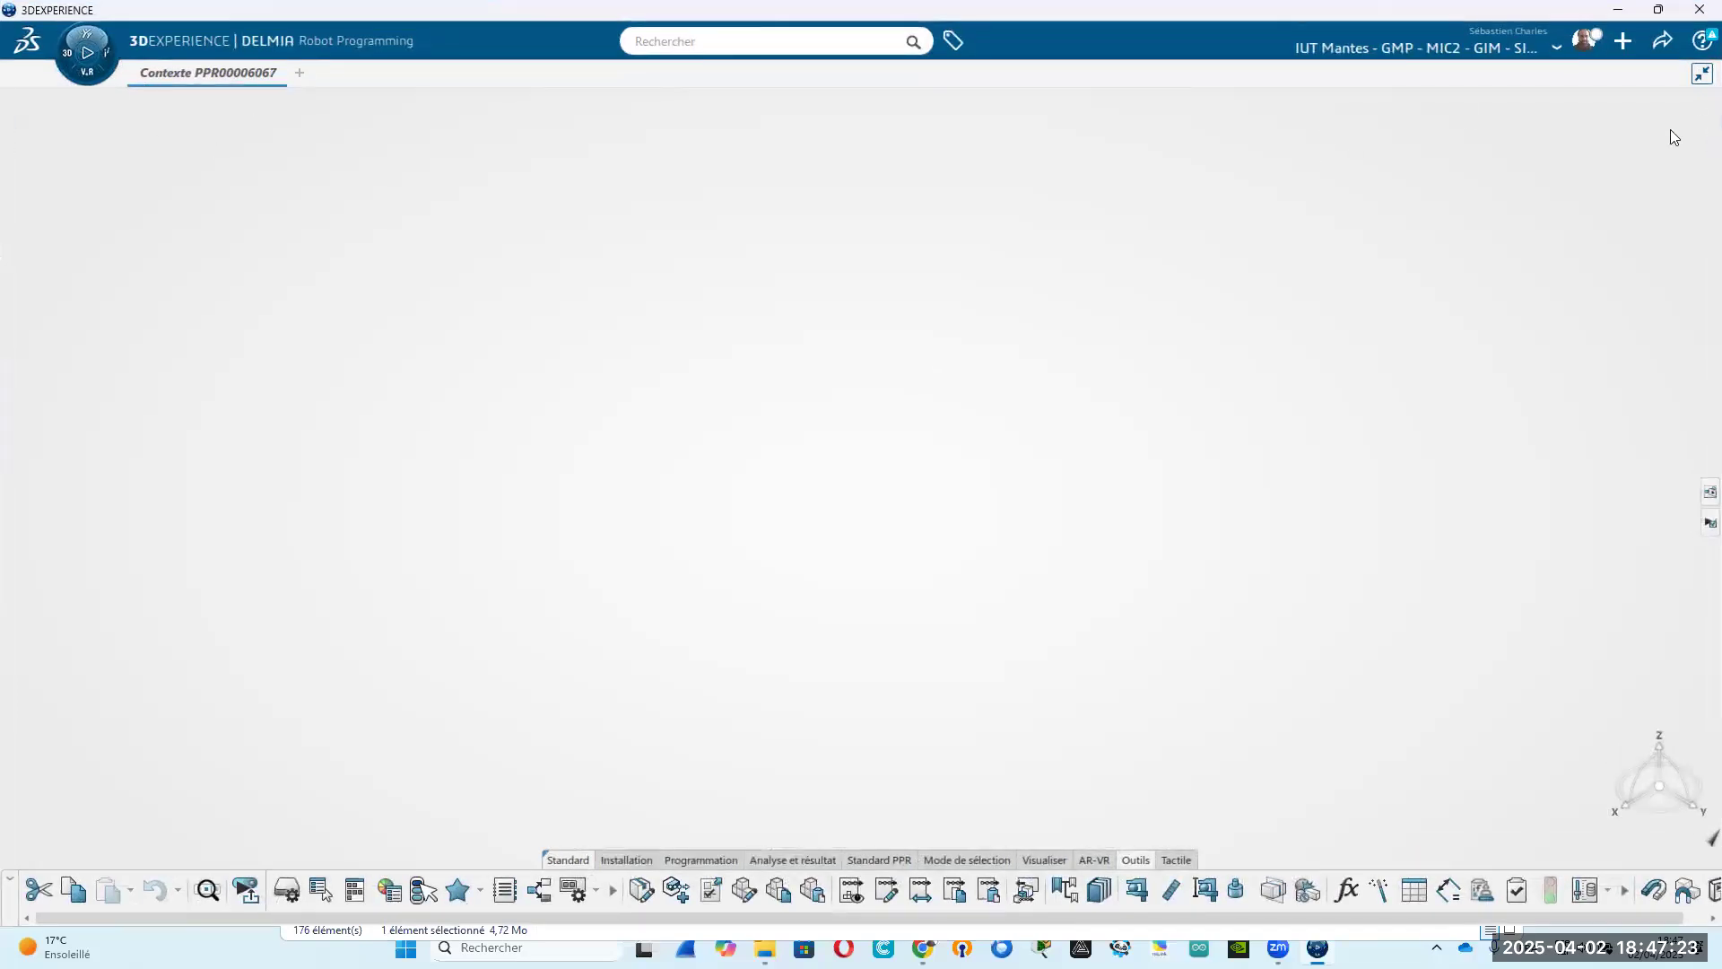
# Start an import from a file on disk and set its format to 3DXML avec création (*.3dxml).
pyautogui.click(1624, 43)
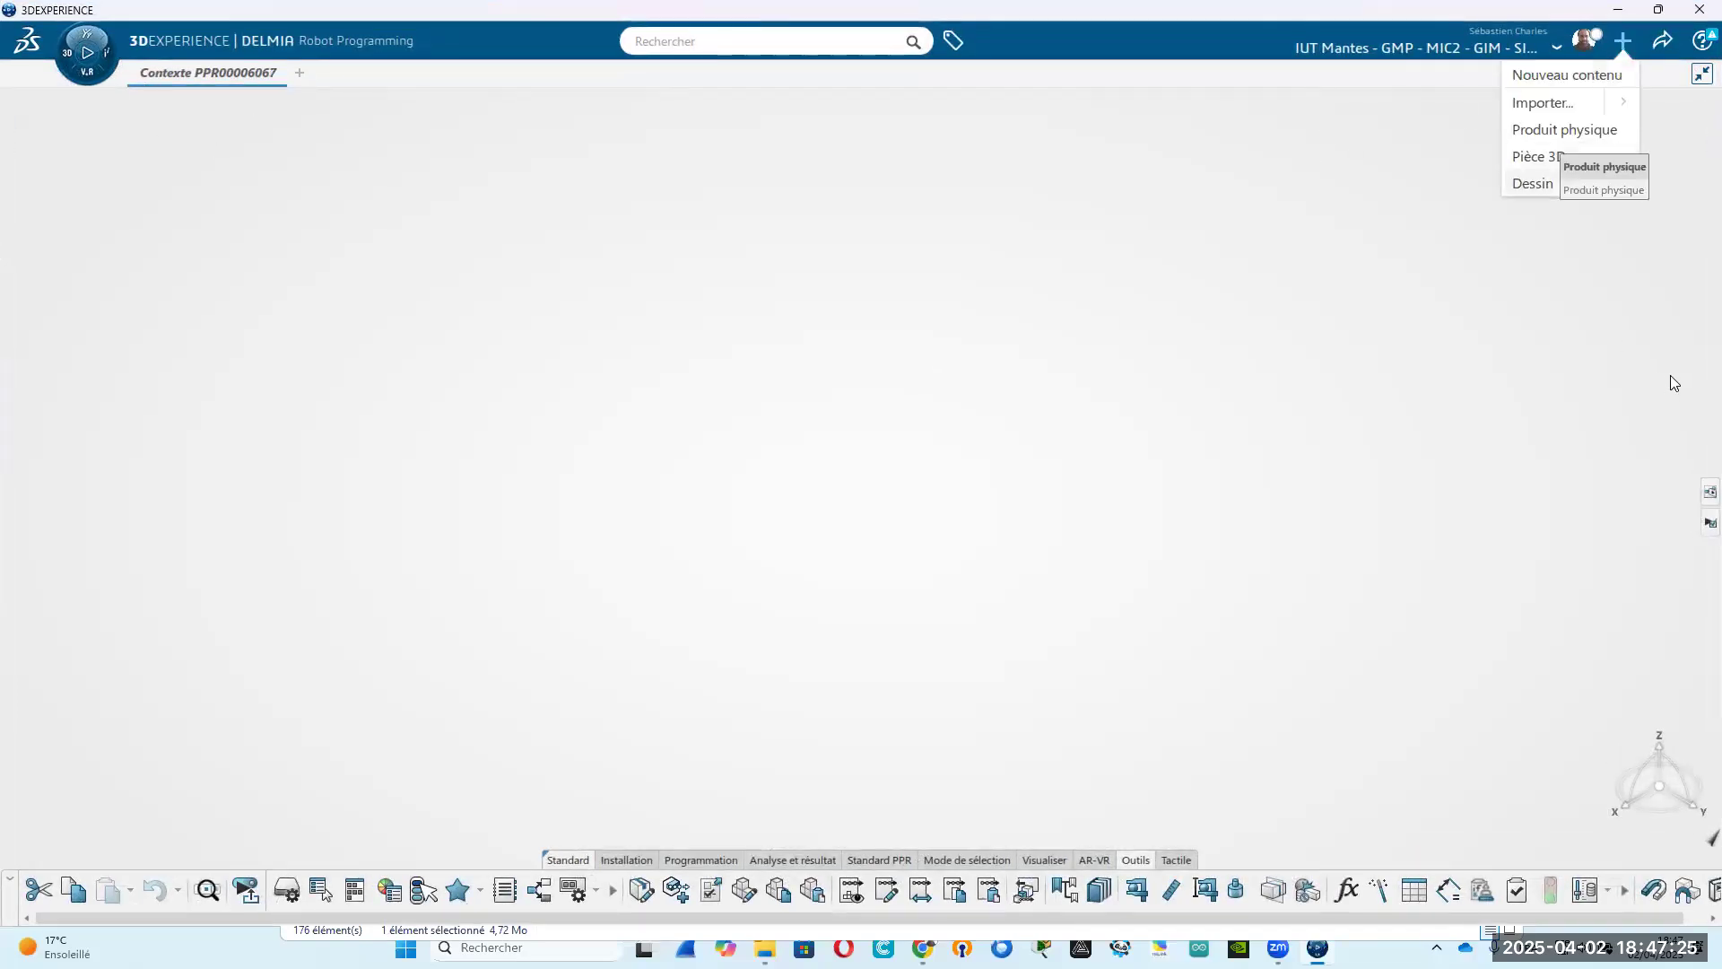
pyautogui.click(1548, 101)
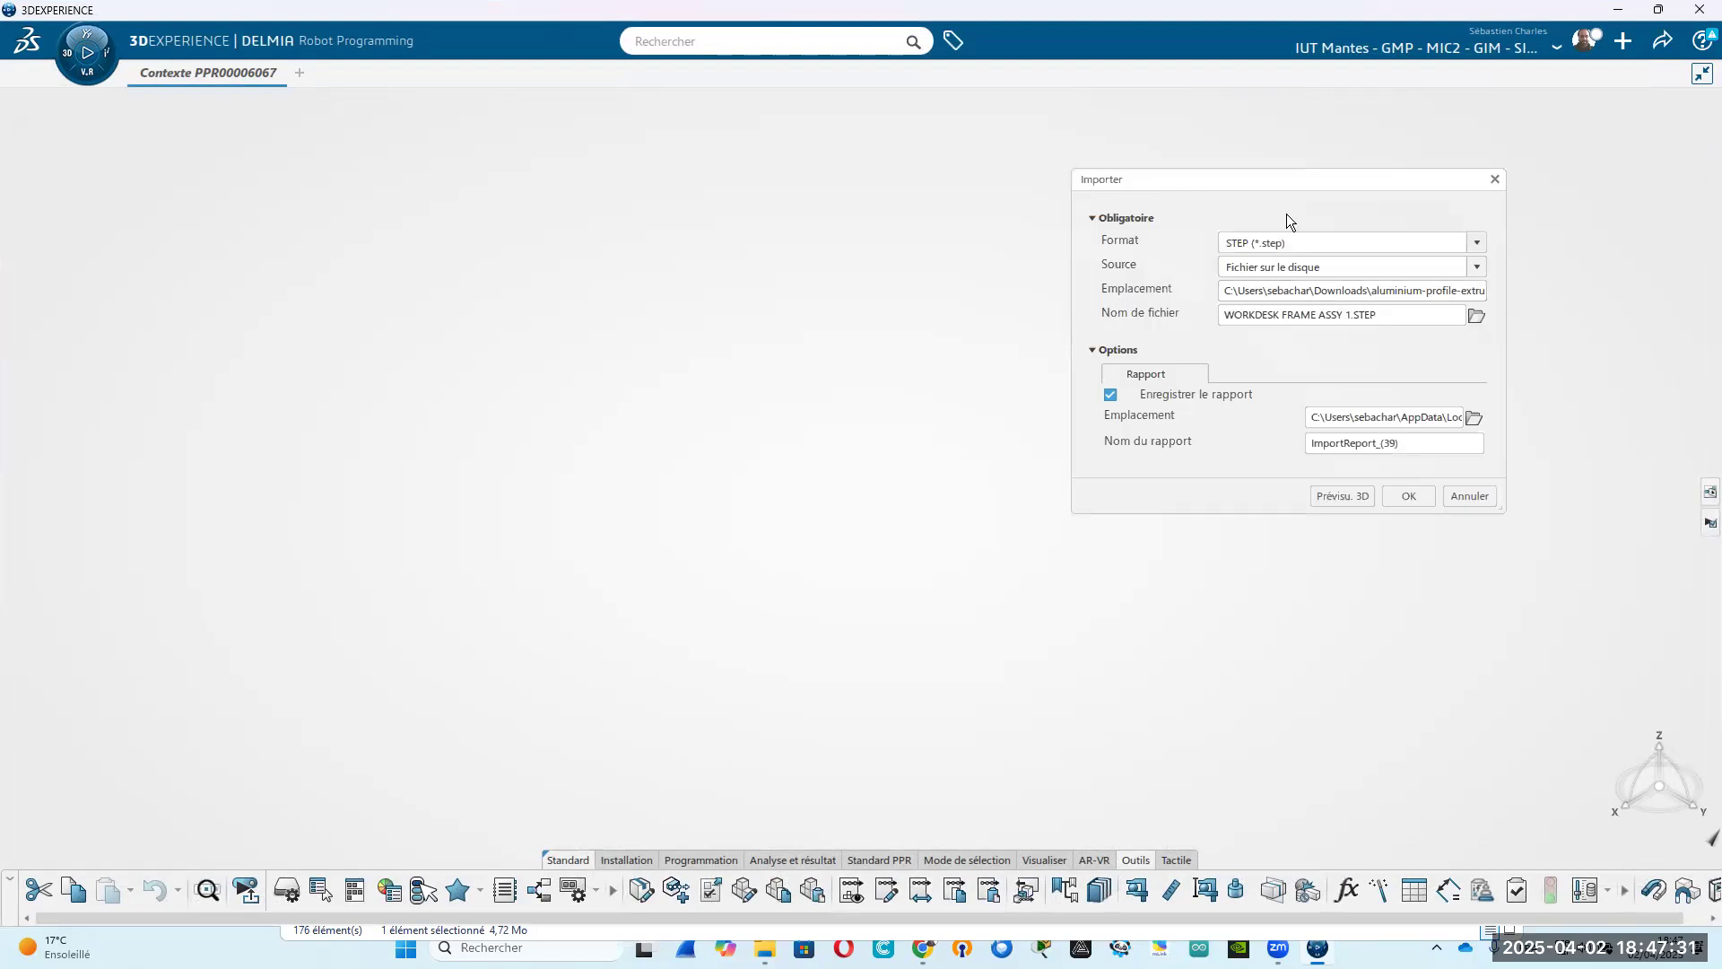
pyautogui.click(1476, 243)
pyautogui.scroll(10, 1370, 380)
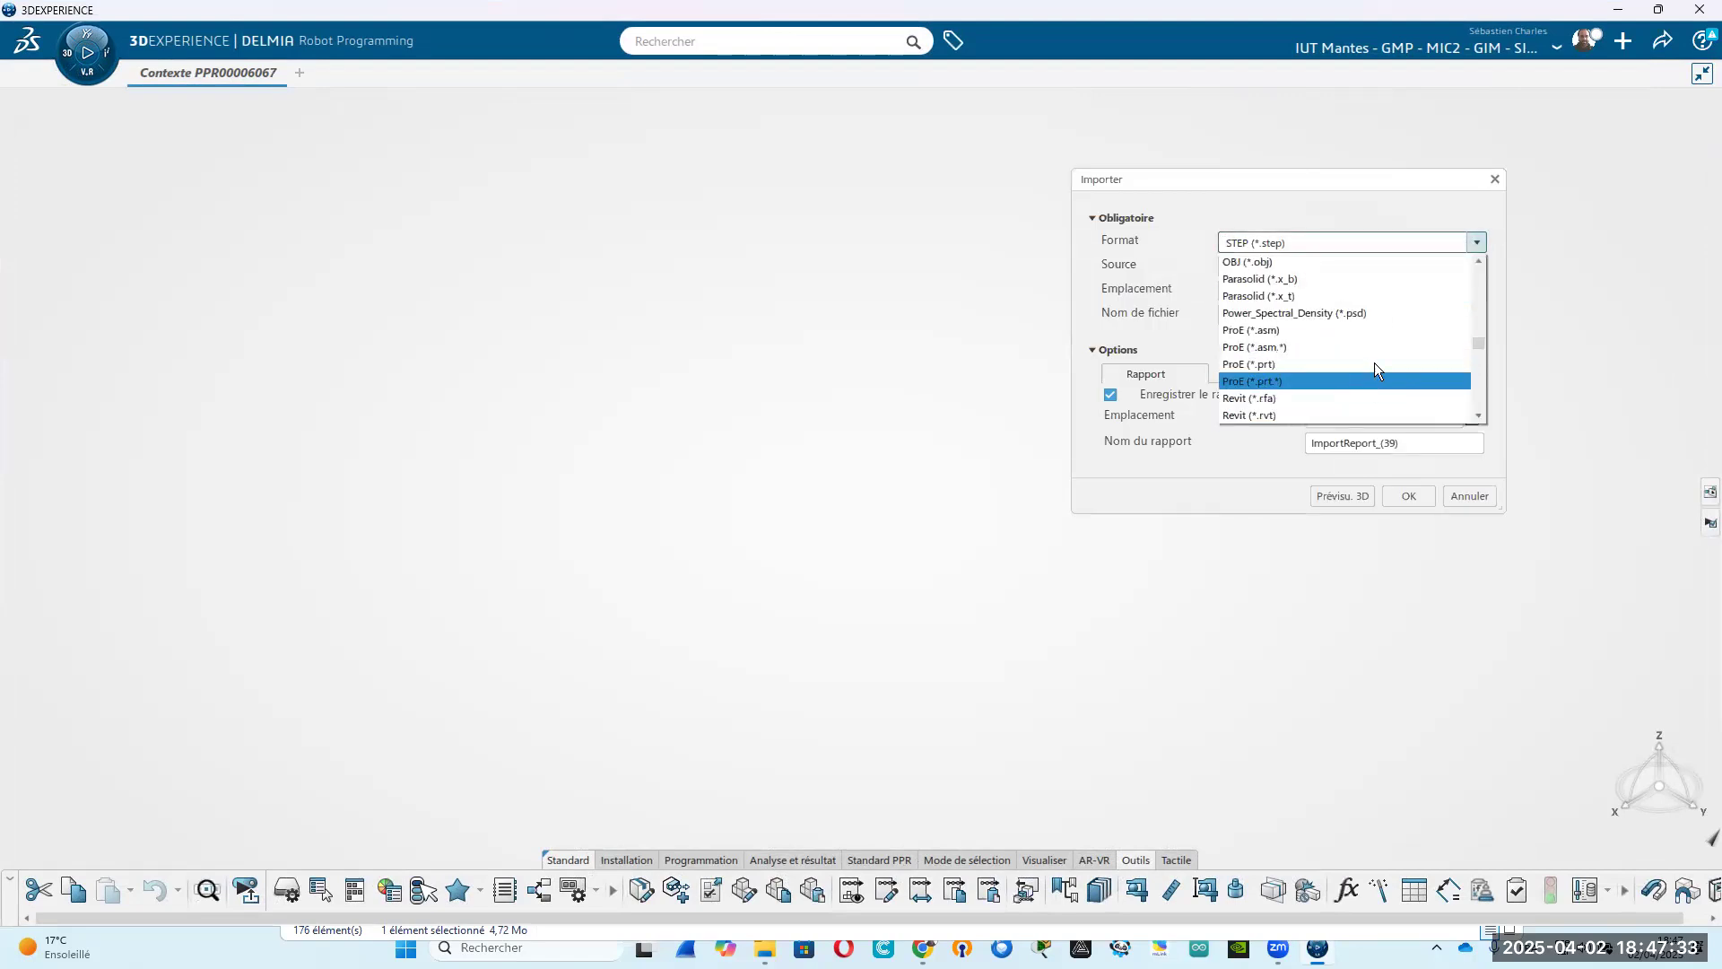
pyautogui.scroll(1, 1413, 348)
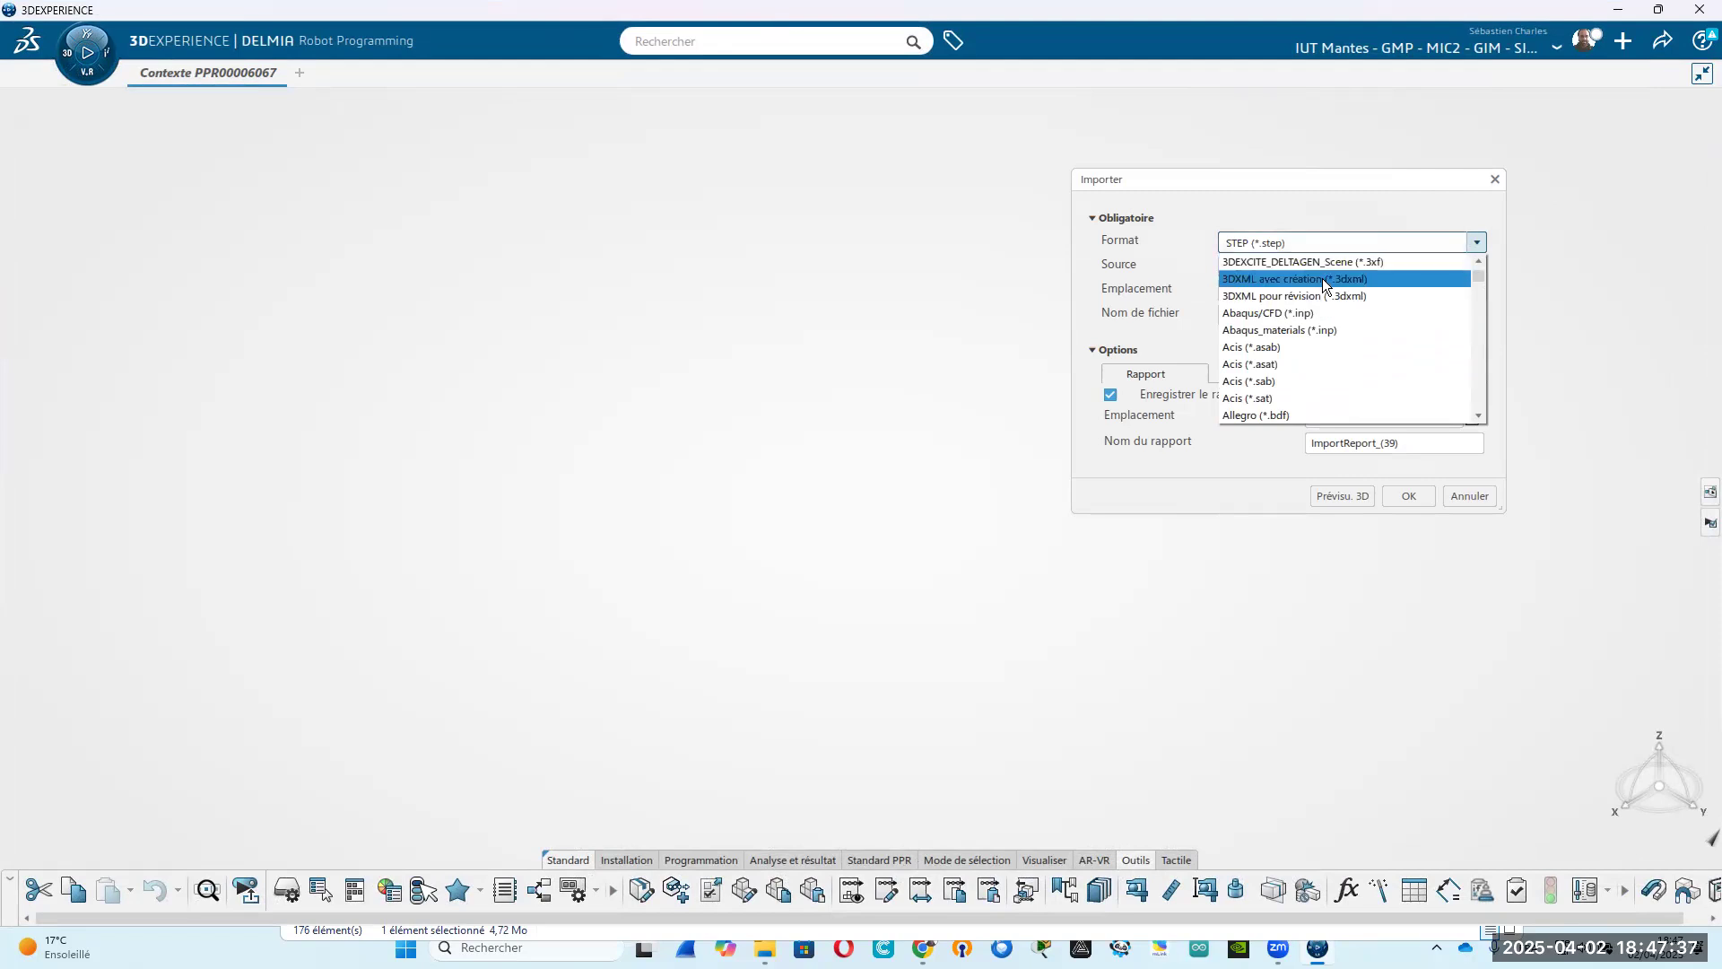
pyautogui.click(1292, 278)
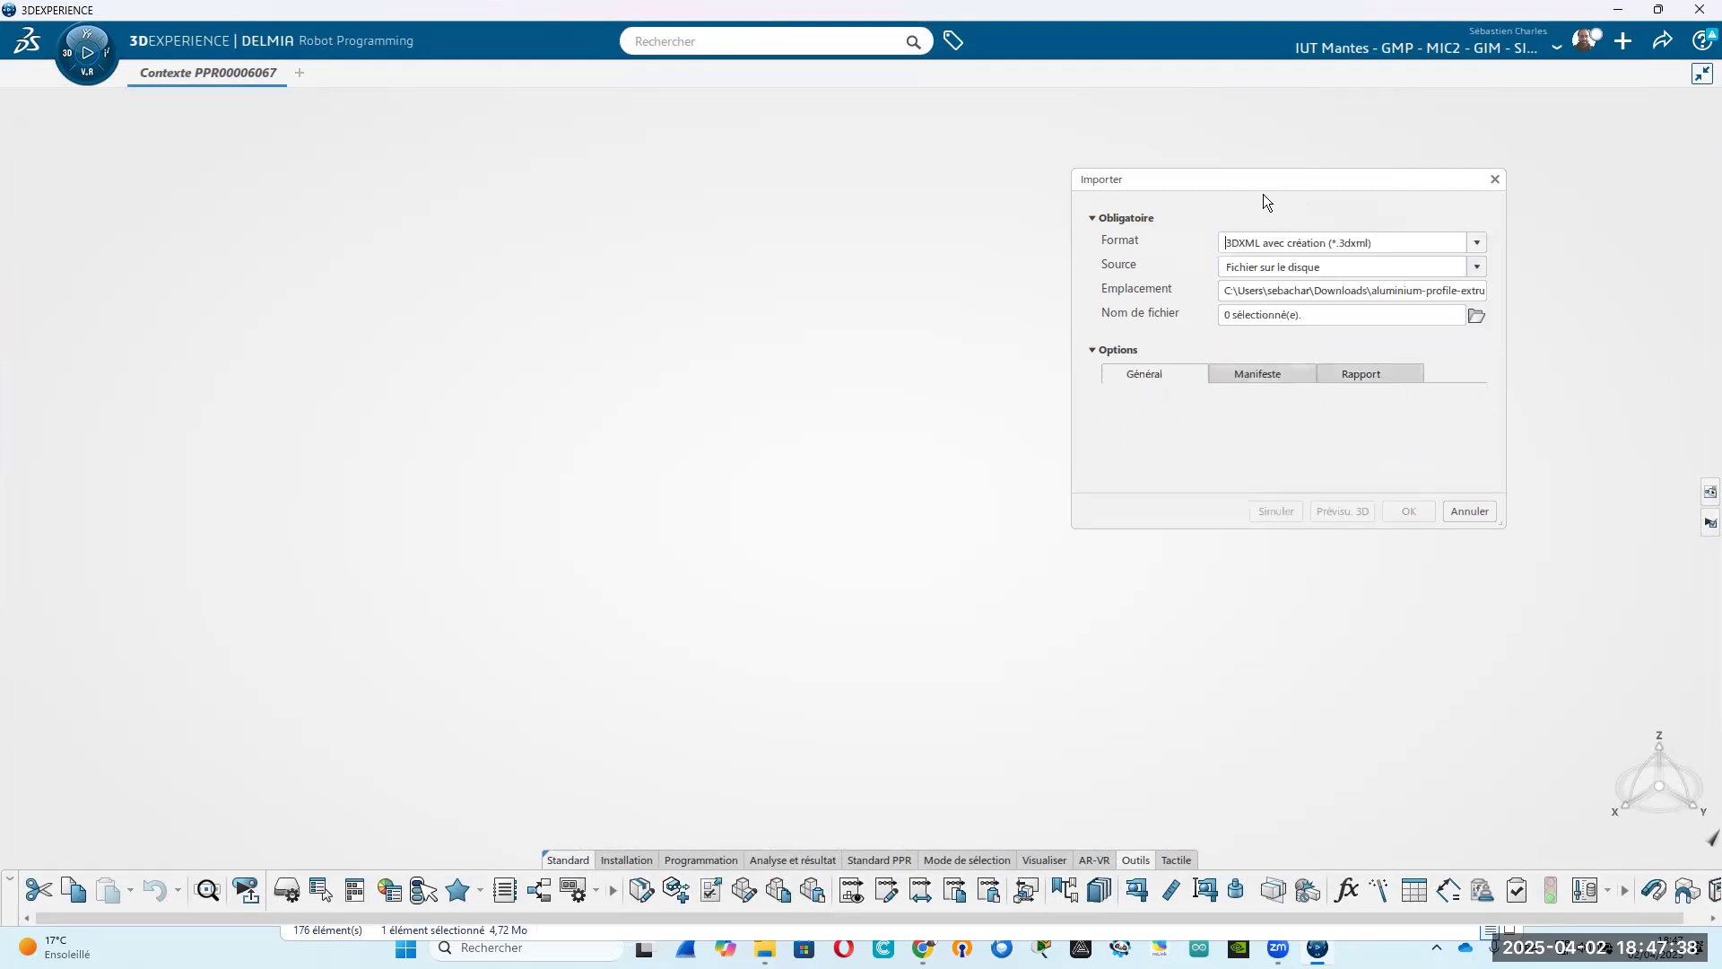
# Browse for the import file and go to C:\Programmes\Dassault Systemes\B427_Cloud_Content.
pyautogui.click(1476, 315)
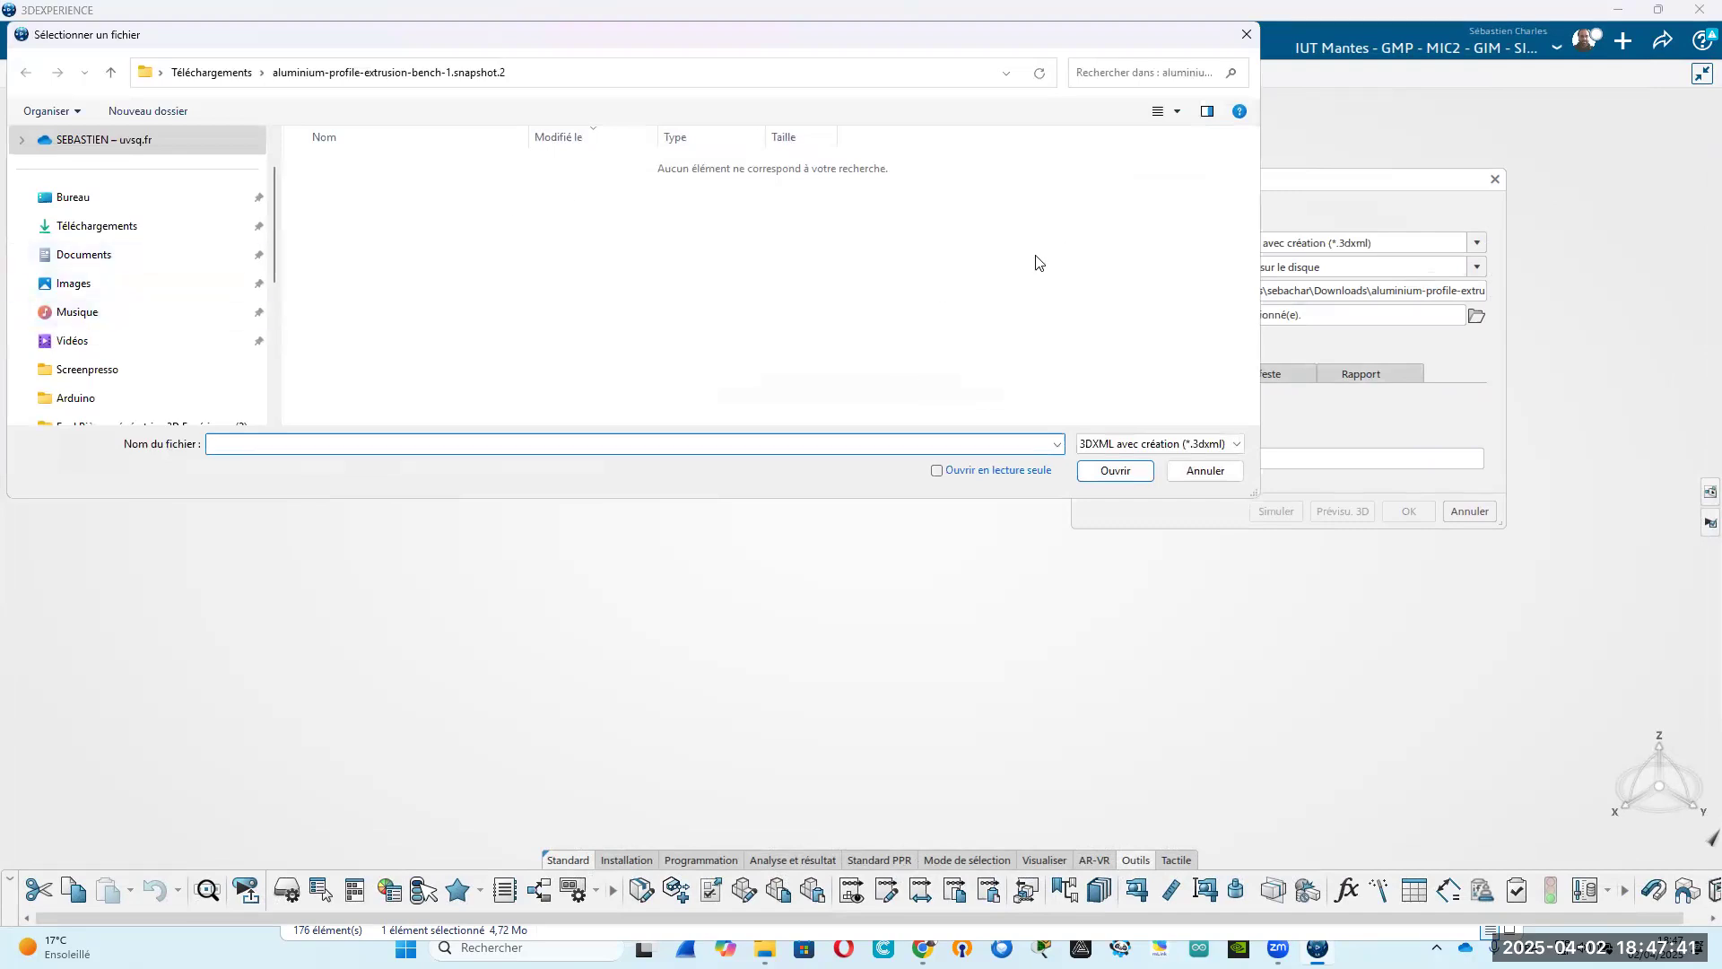
pyautogui.scroll(-4, 170, 359)
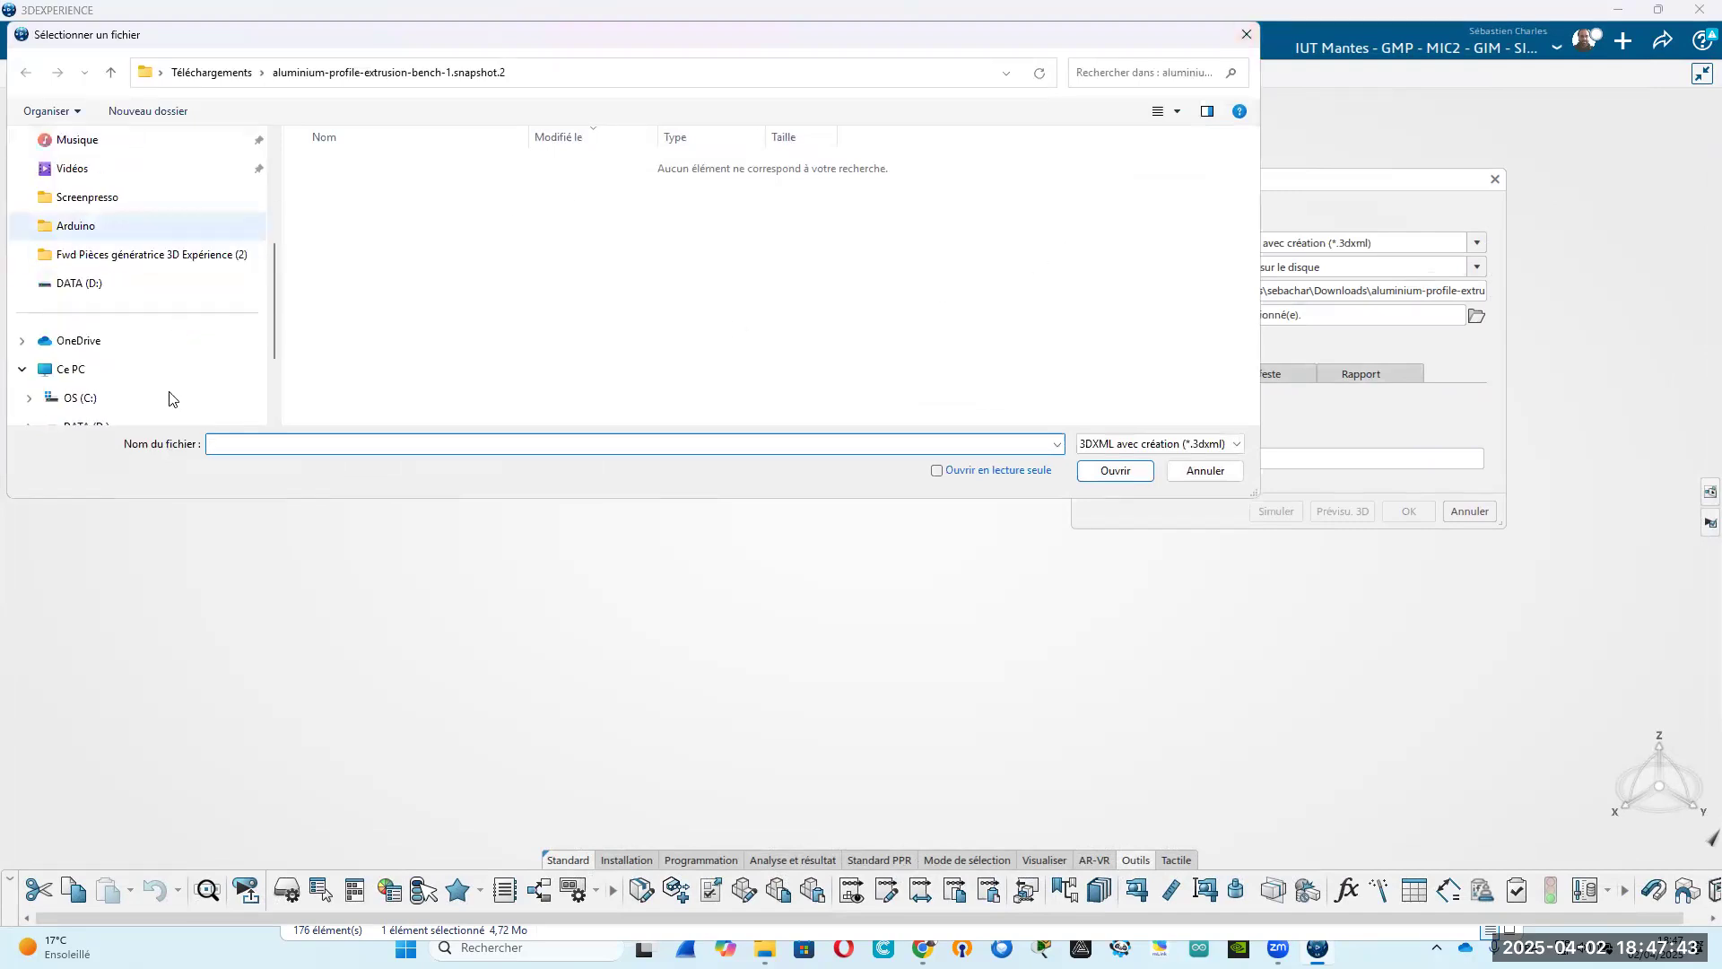
pyautogui.click(153, 283)
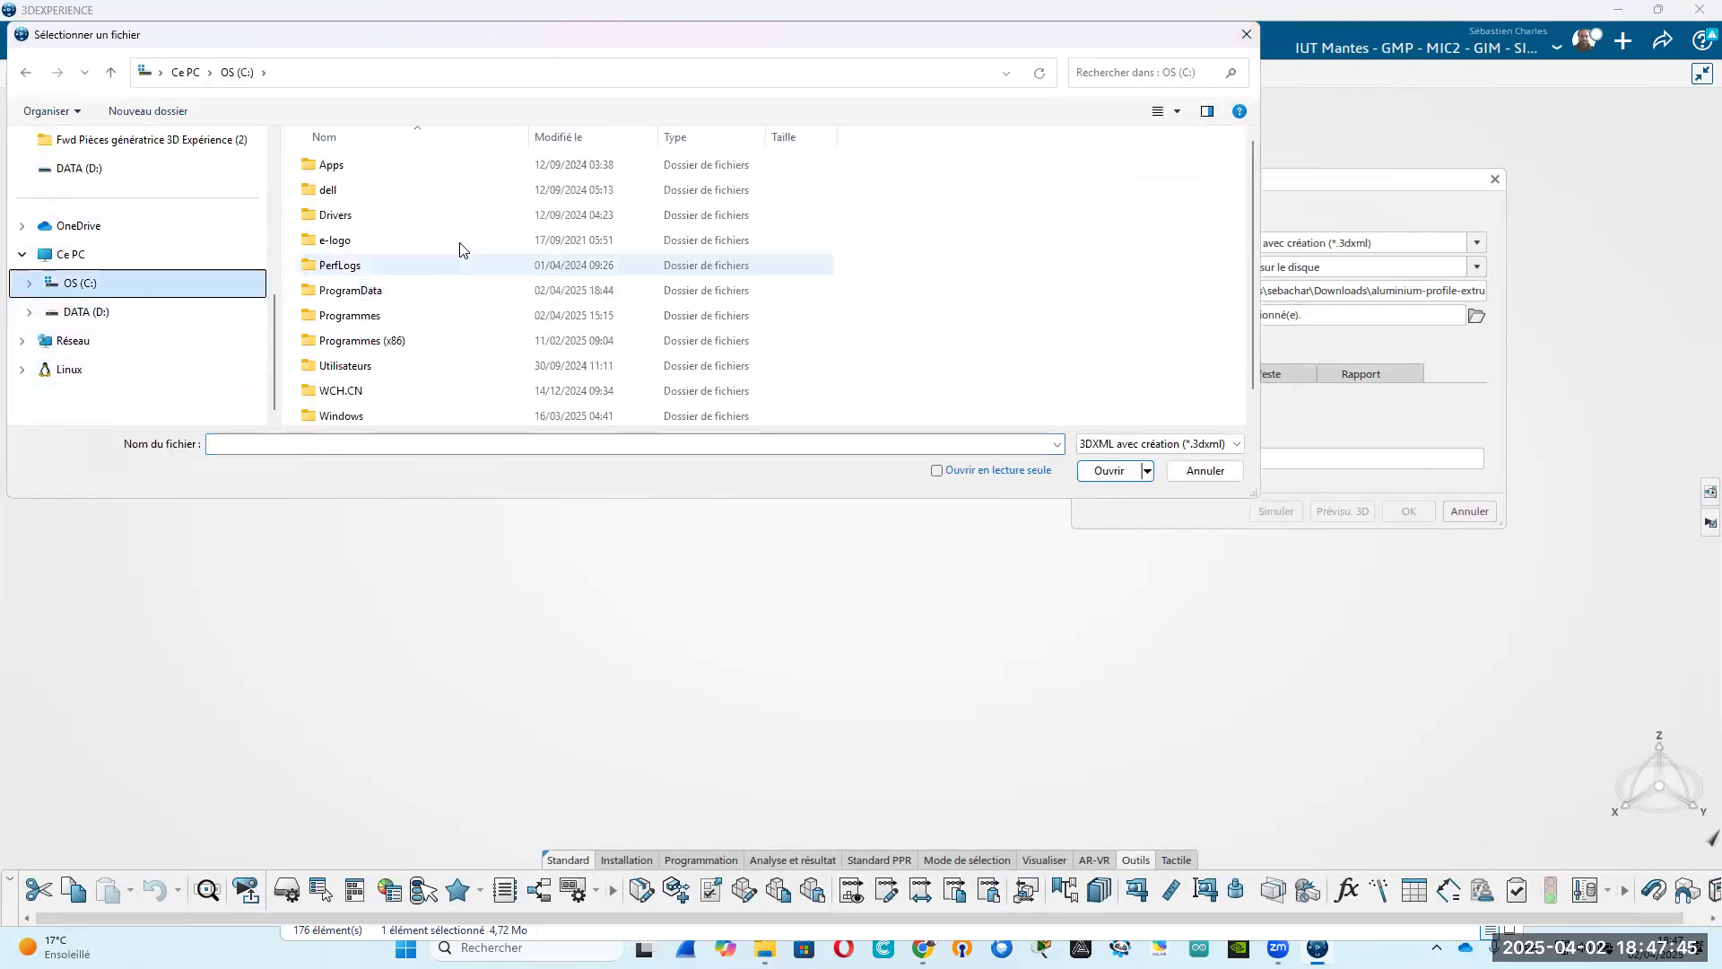
pyautogui.doubleClick(424, 316)
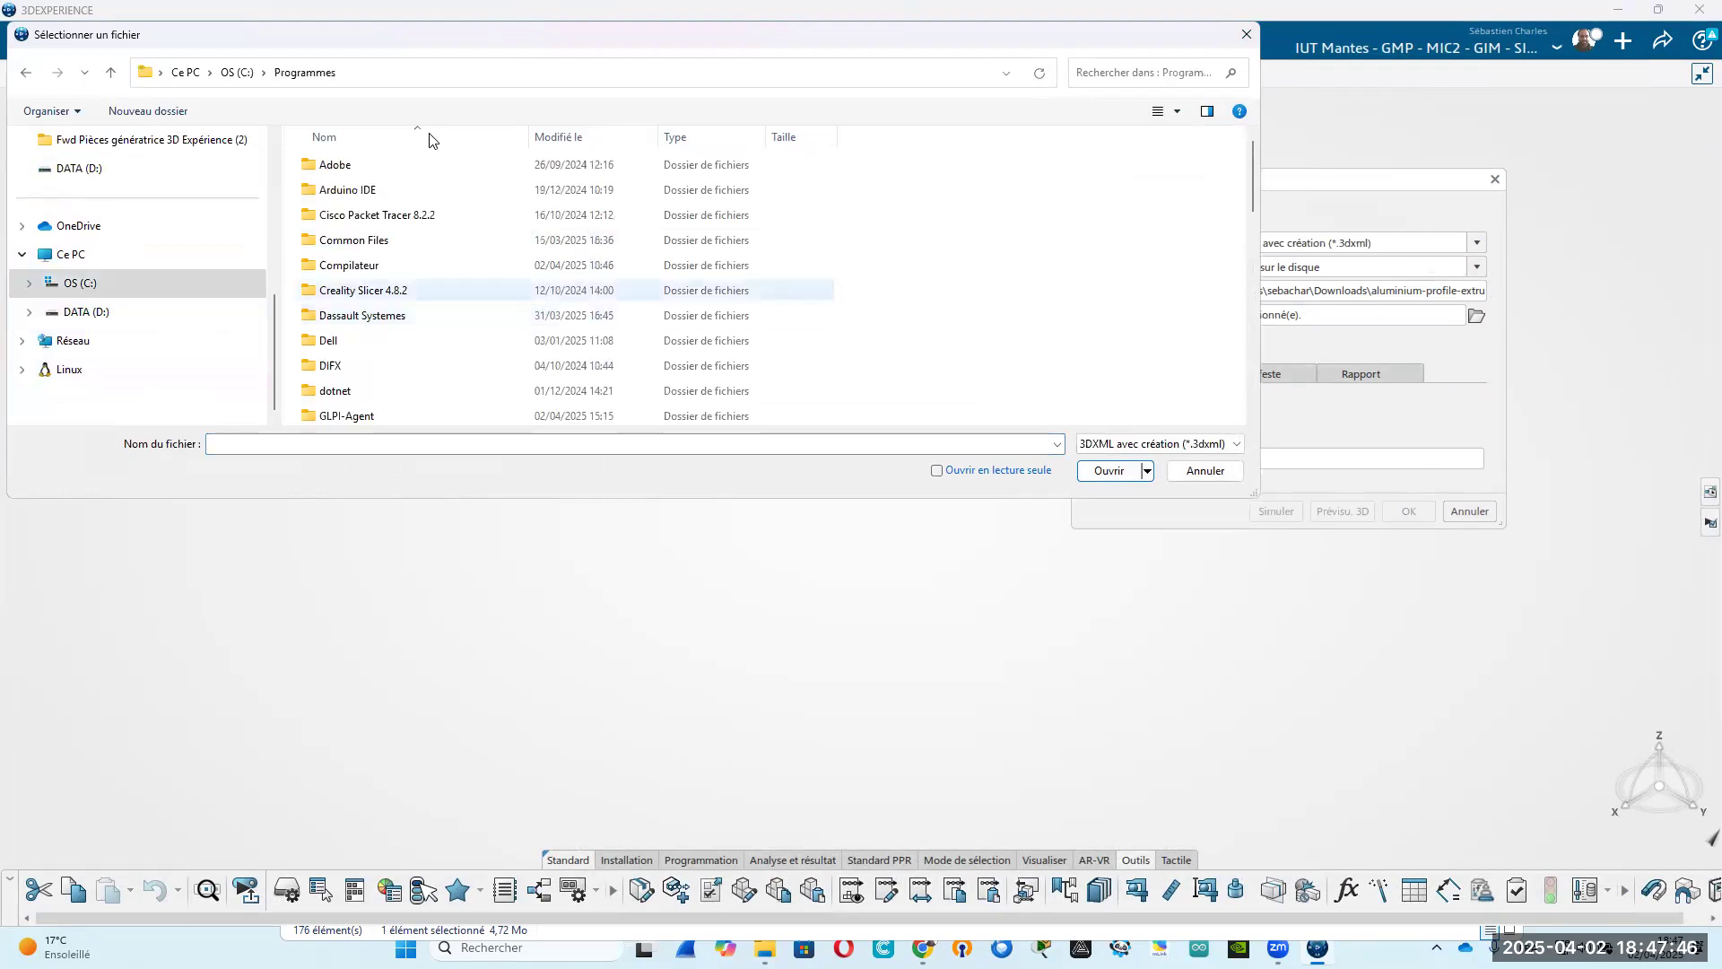
pyautogui.doubleClick(392, 318)
pyautogui.doubleClick(381, 218)
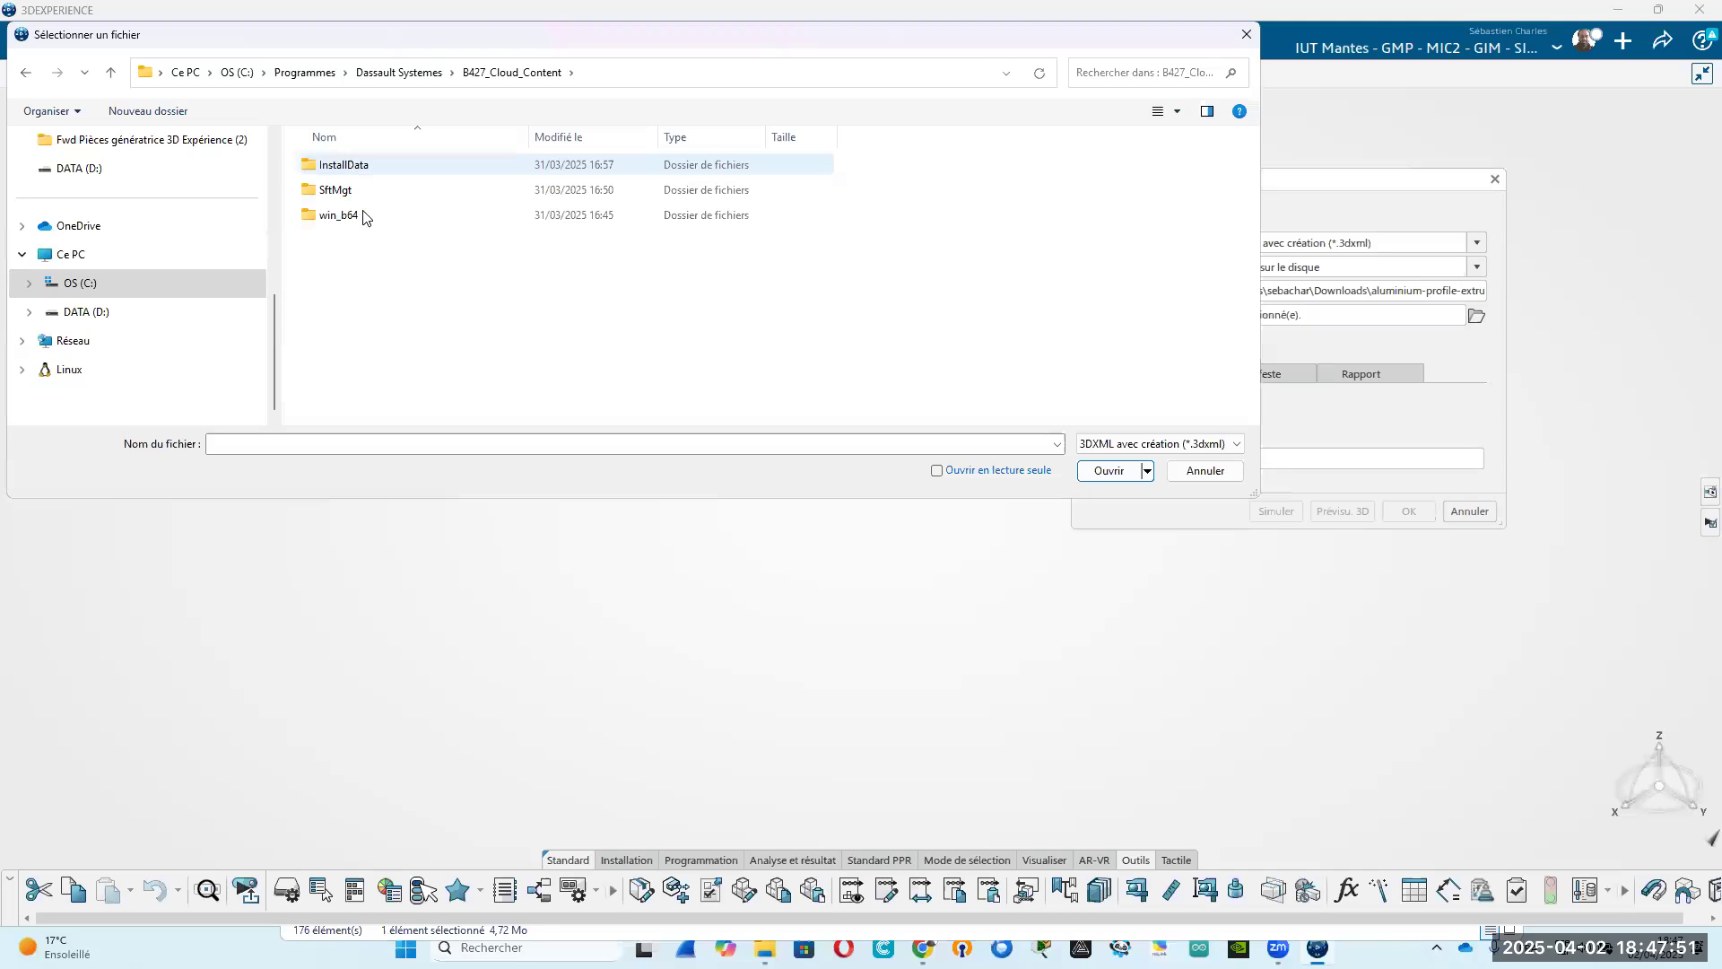
# Go through win_b64, startup and Robotlib to the ABB folder and choose CRB_15000_5_95.3dxml as the import file.
pyautogui.click(364, 216)
pyautogui.doubleClick(357, 167)
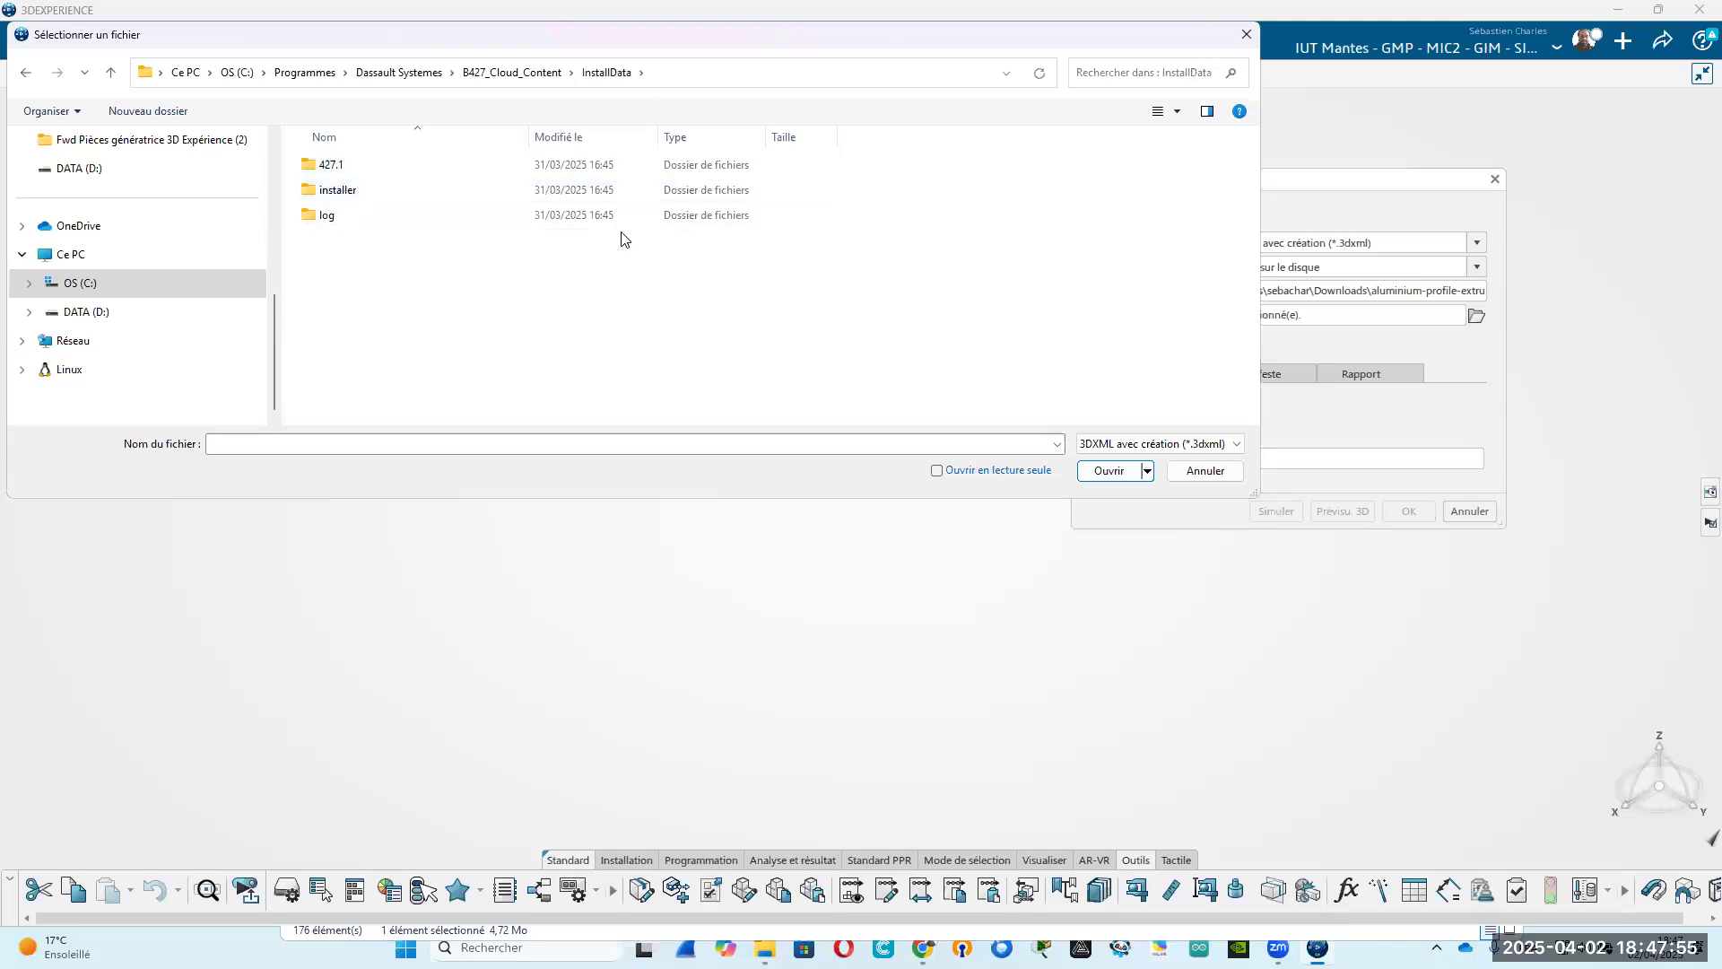
pyautogui.click(538, 210)
pyautogui.doubleClick(368, 349)
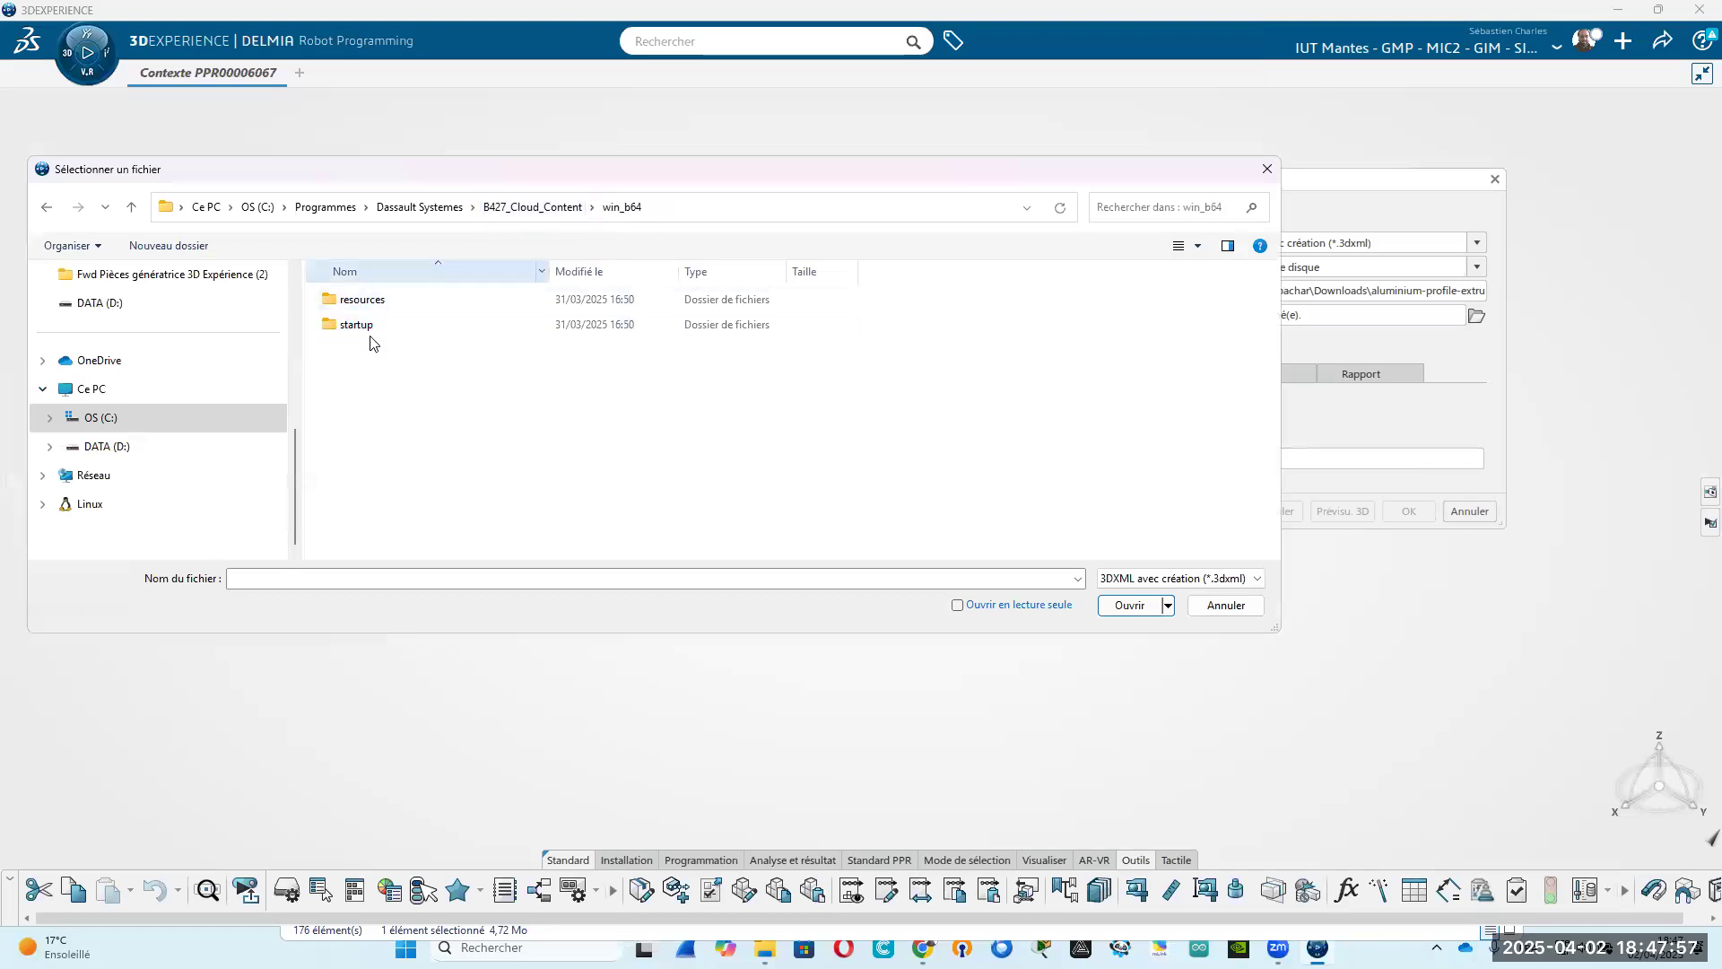
pyautogui.doubleClick(365, 328)
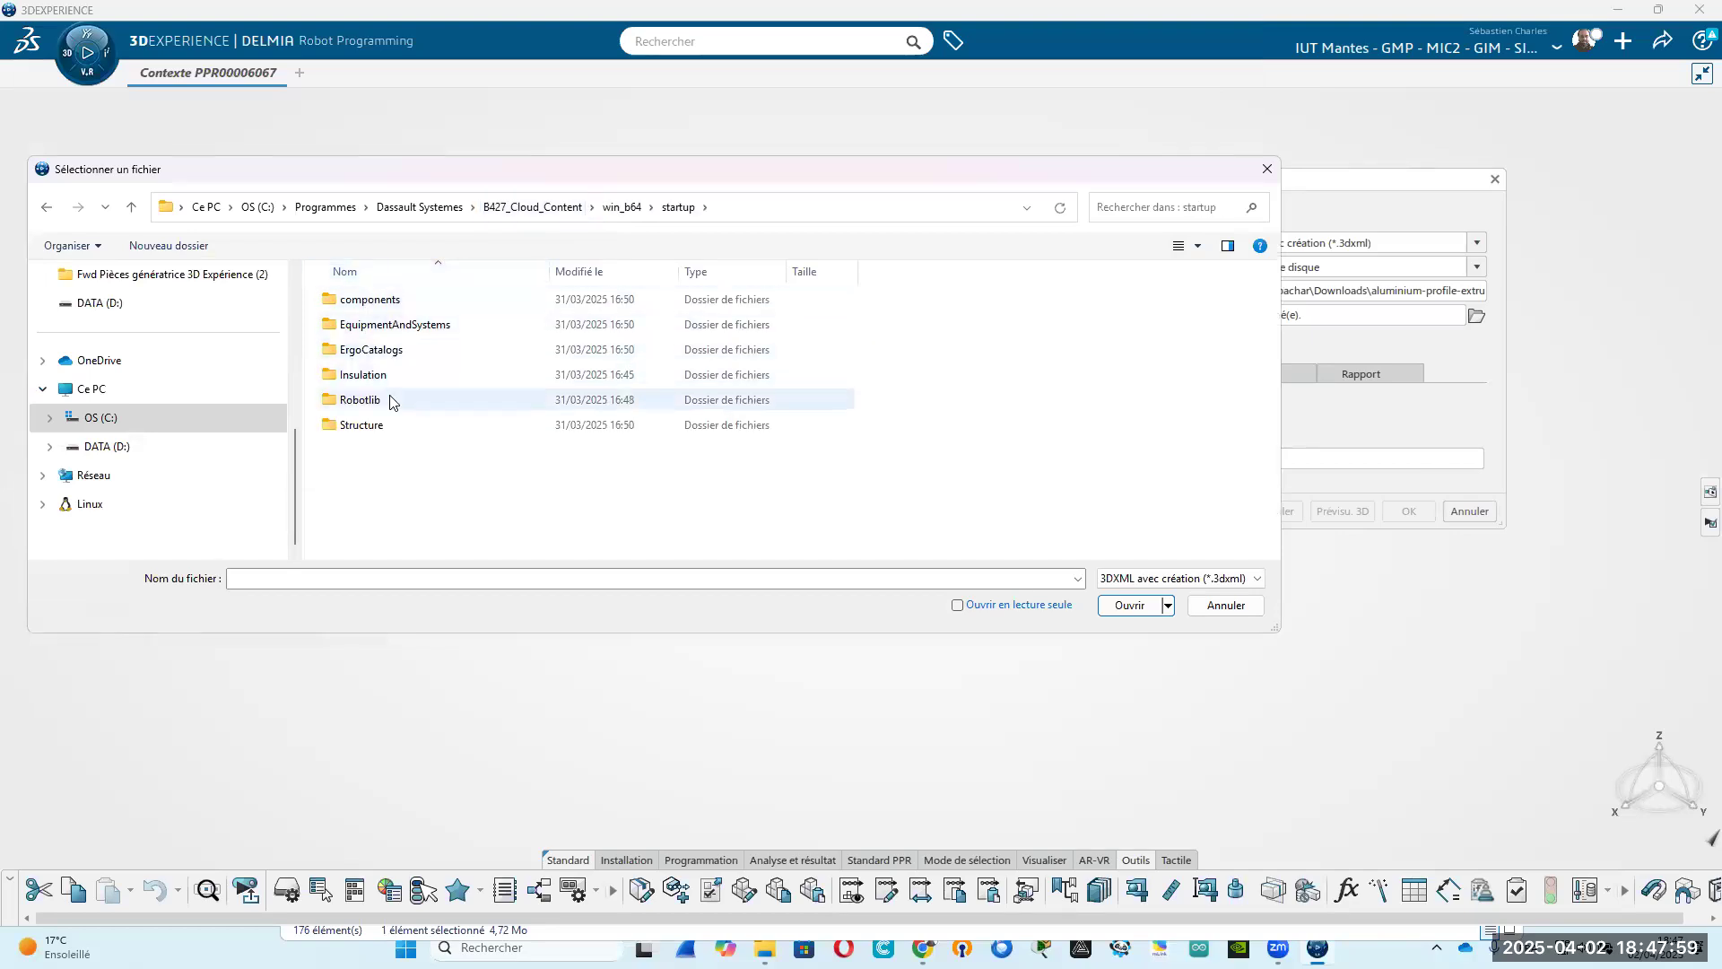
pyautogui.doubleClick(360, 400)
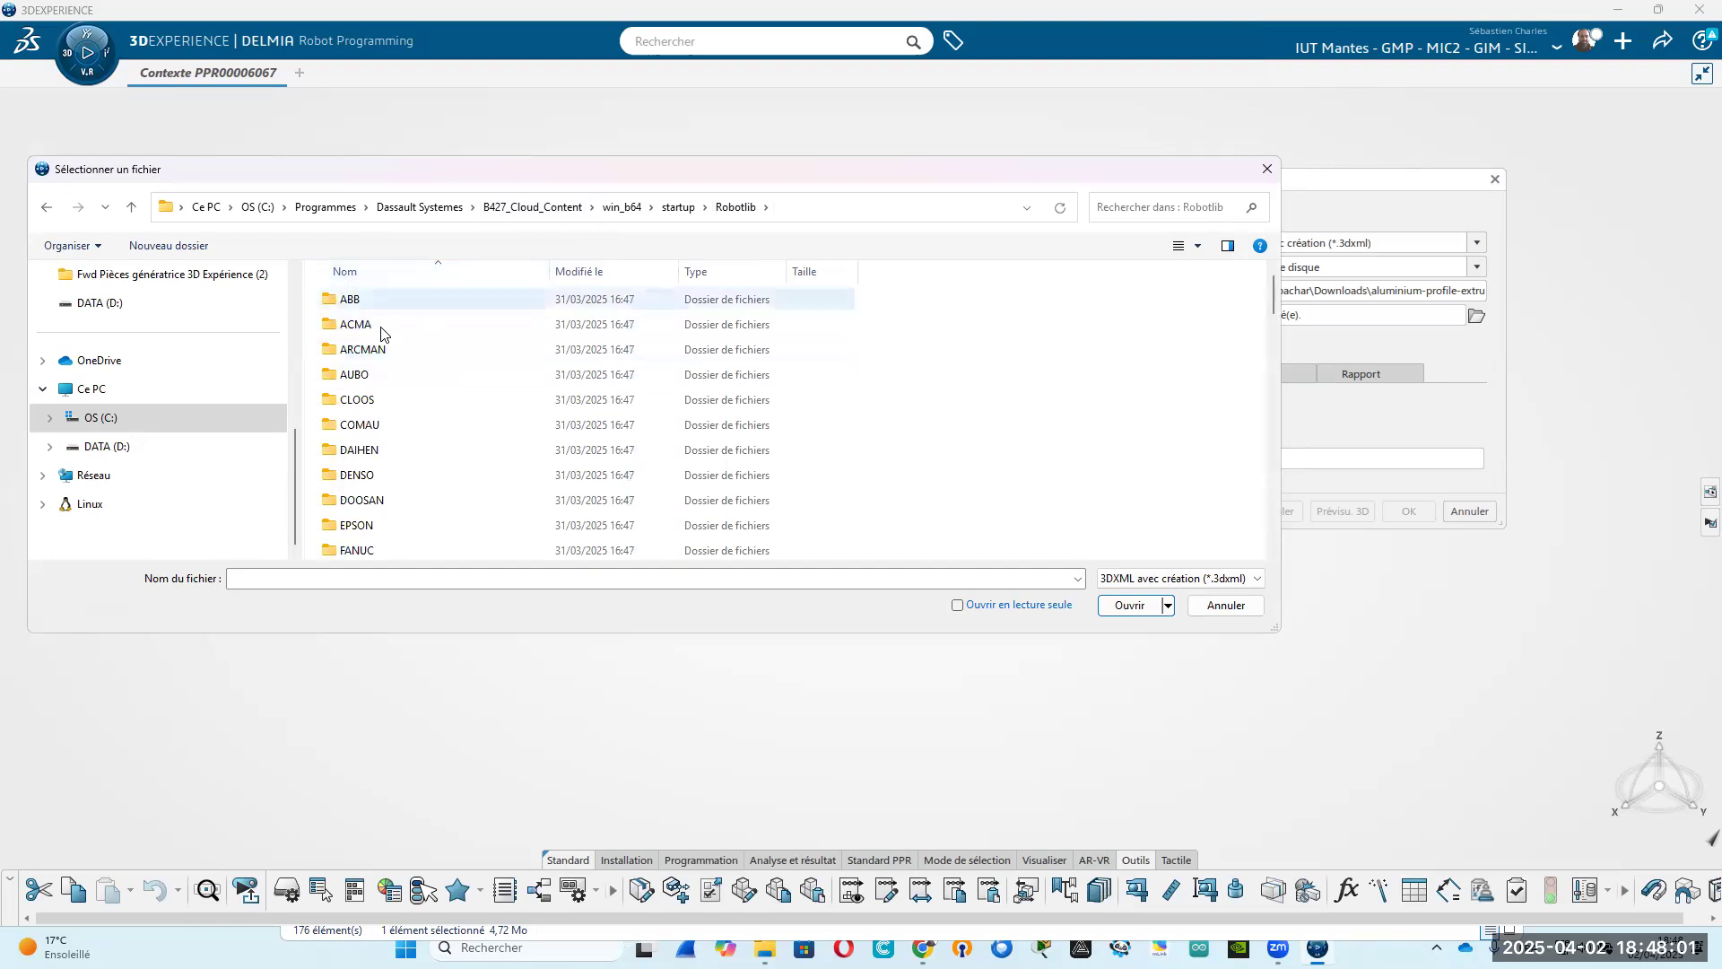
pyautogui.doubleClick(364, 302)
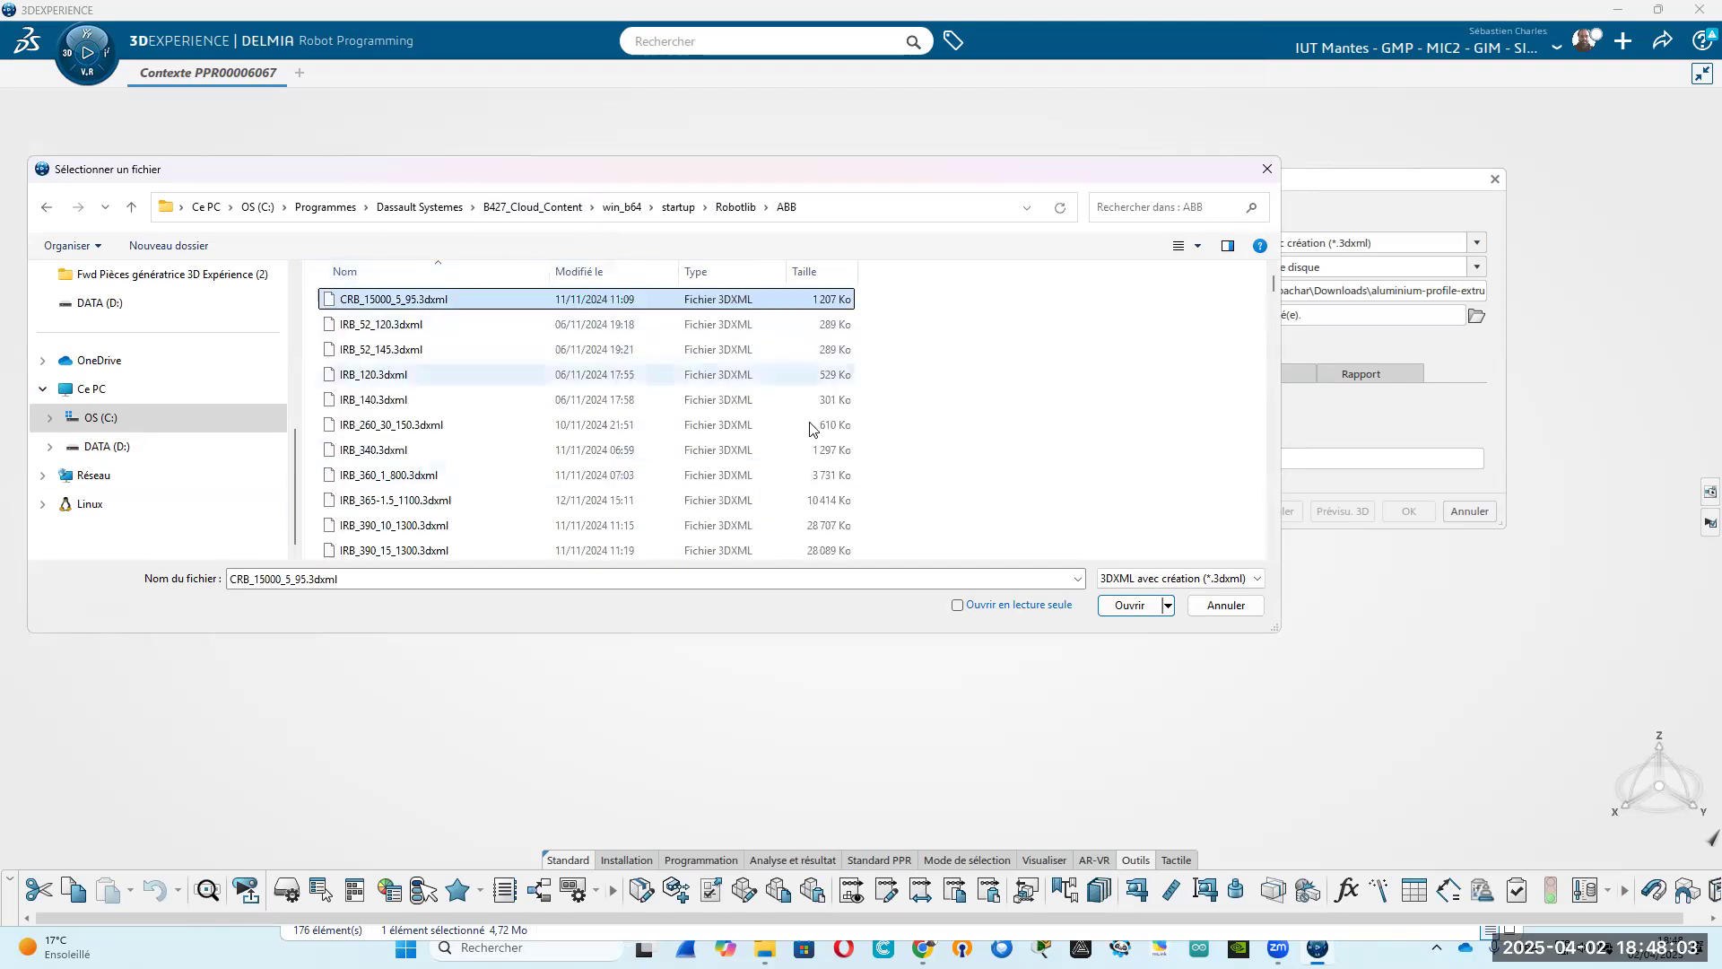
pyautogui.click(1132, 605)
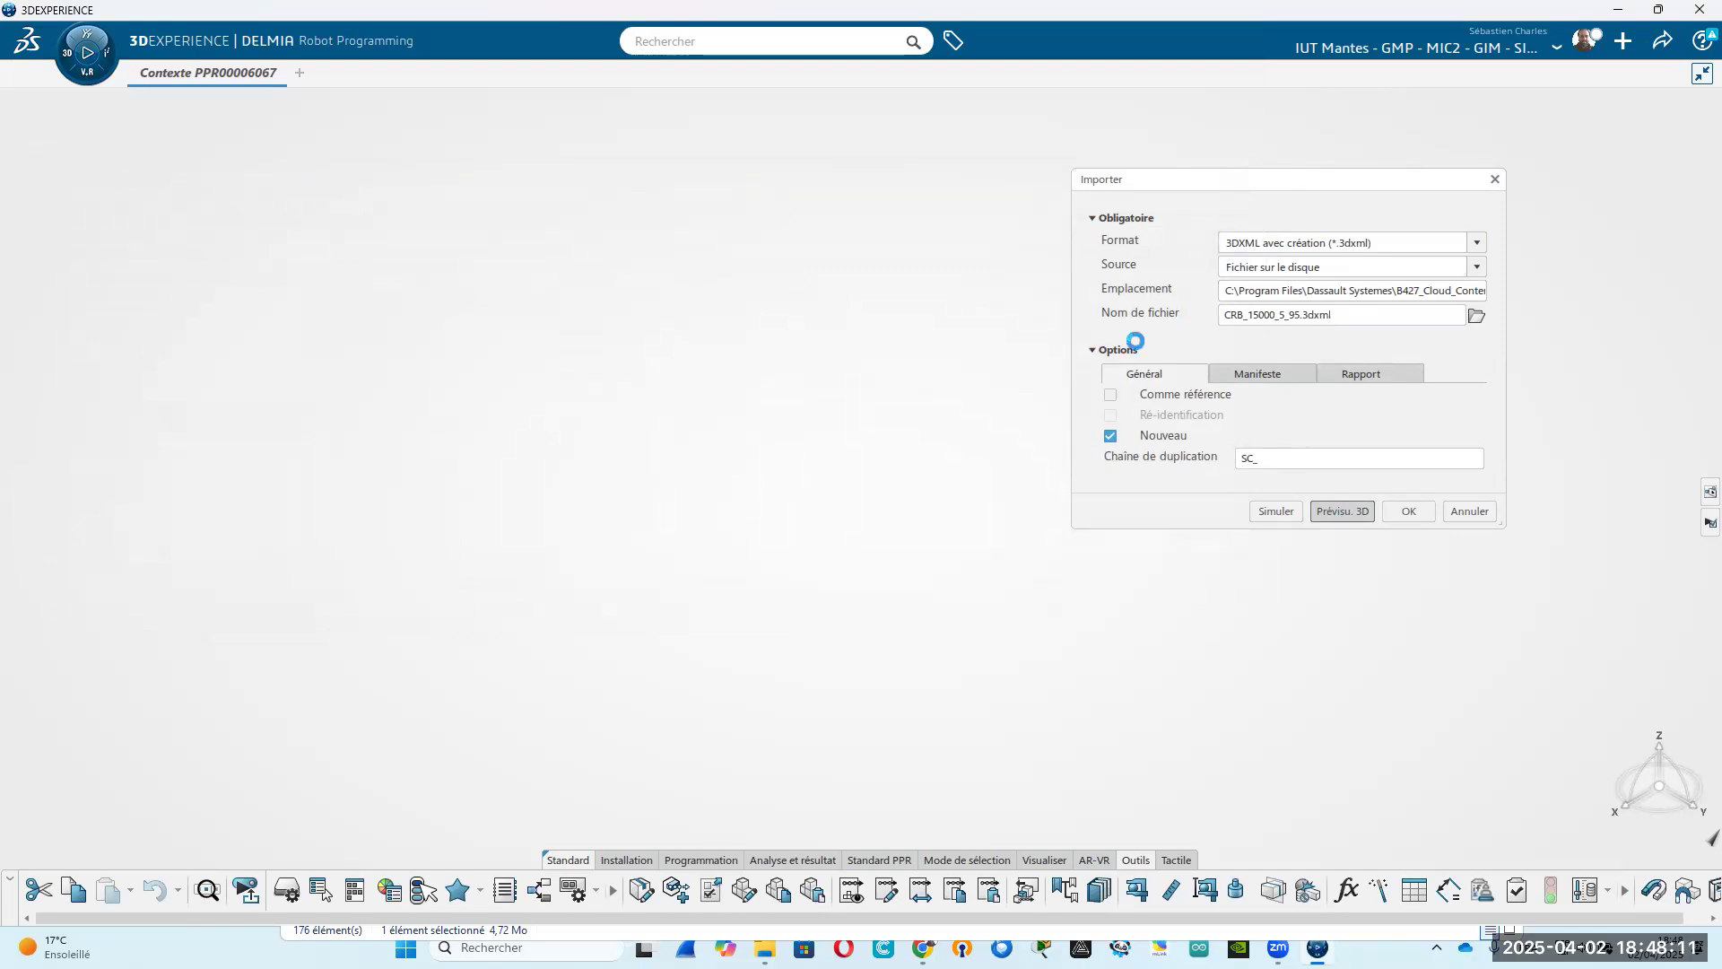
# Request a 3D preview of the CRB_15000_5_95 robot file and cancel the import.
pyautogui.click(1312, 711)
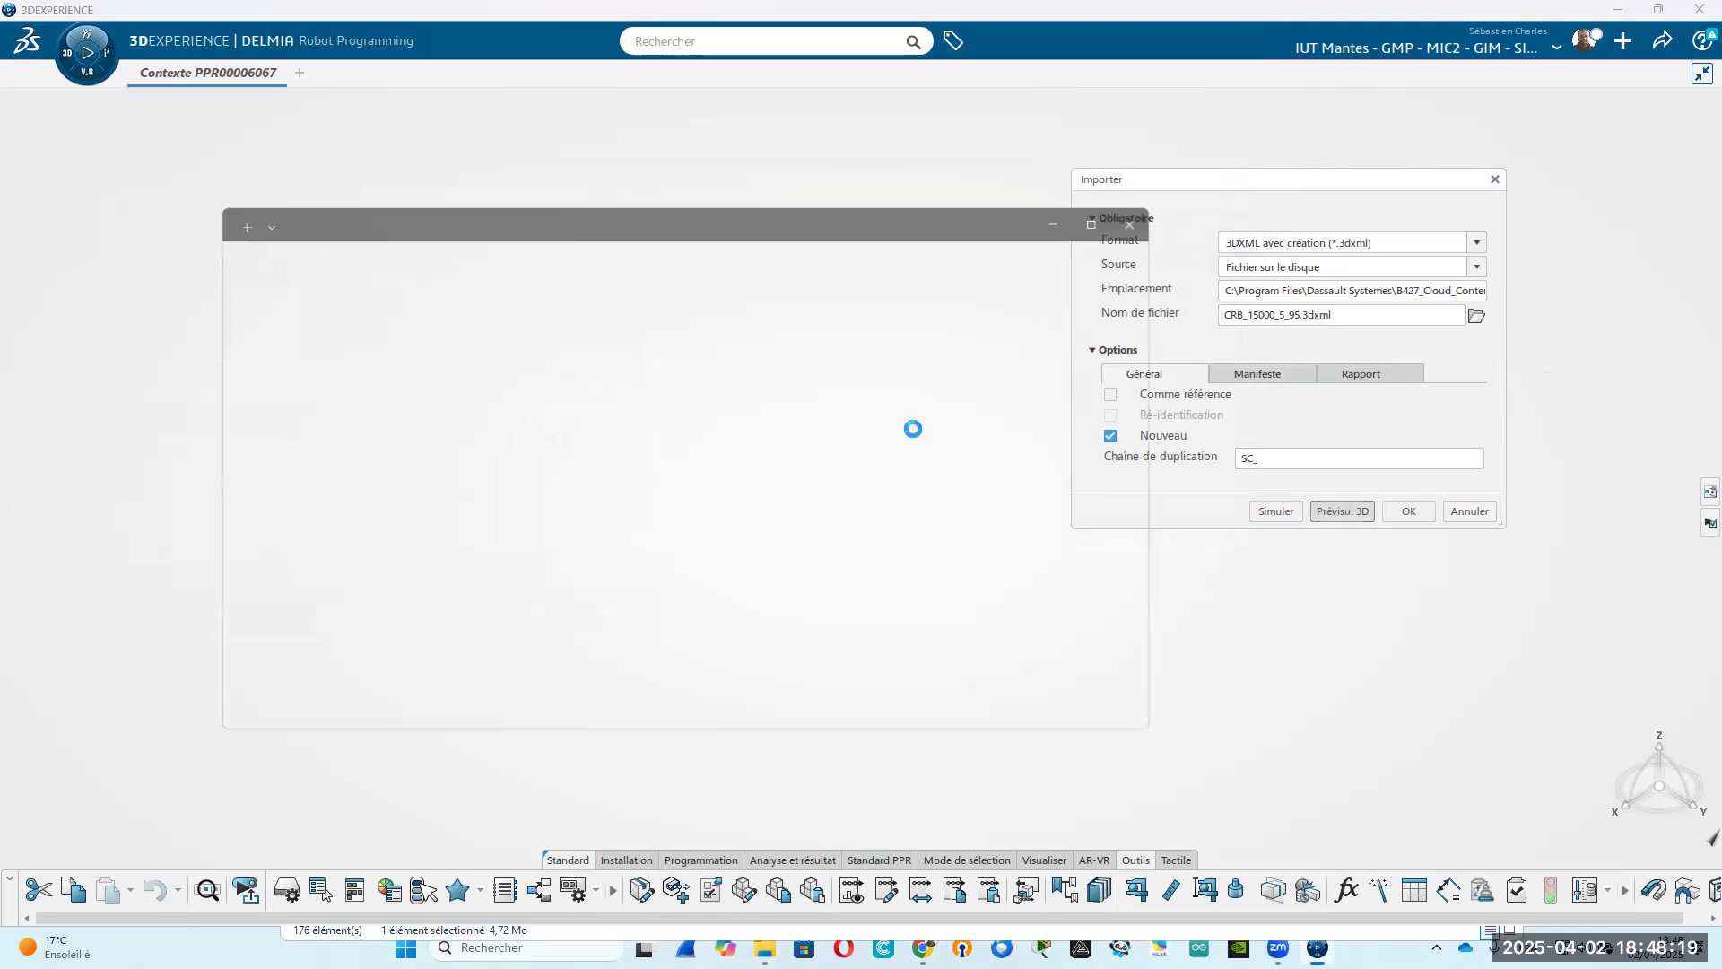
pyautogui.click(1365, 723)
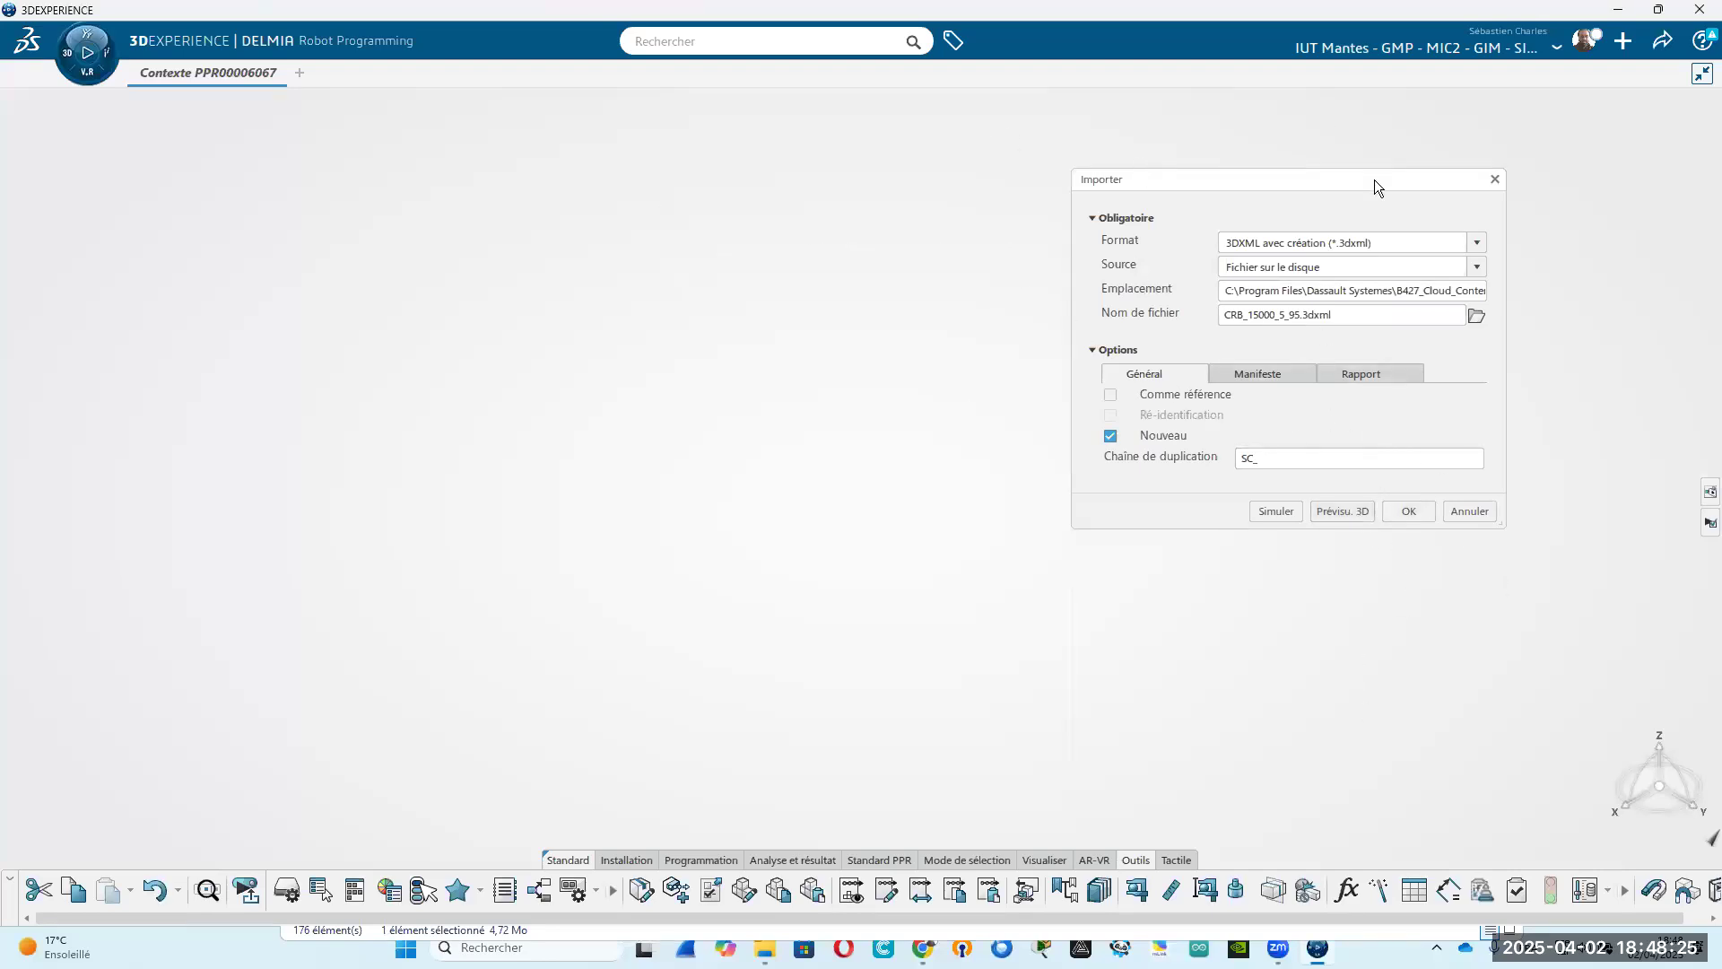
pyautogui.moveTo(1374, 180); pyautogui.dragTo(1276, 154)
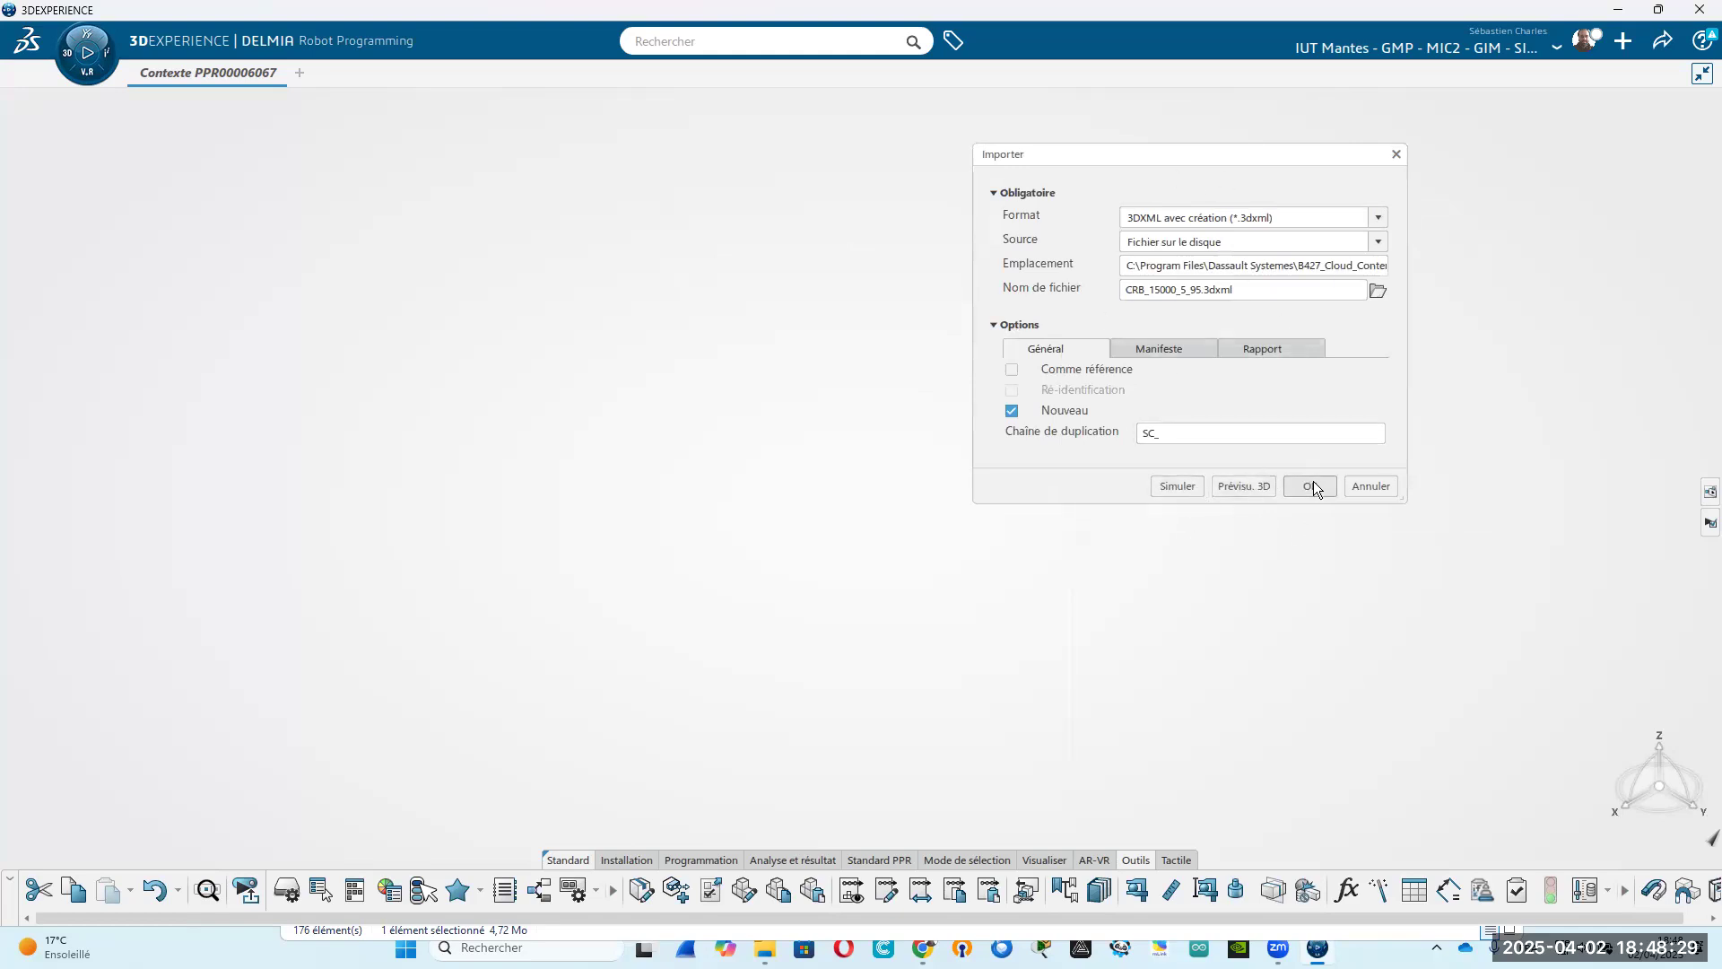
pyautogui.click(1370, 485)
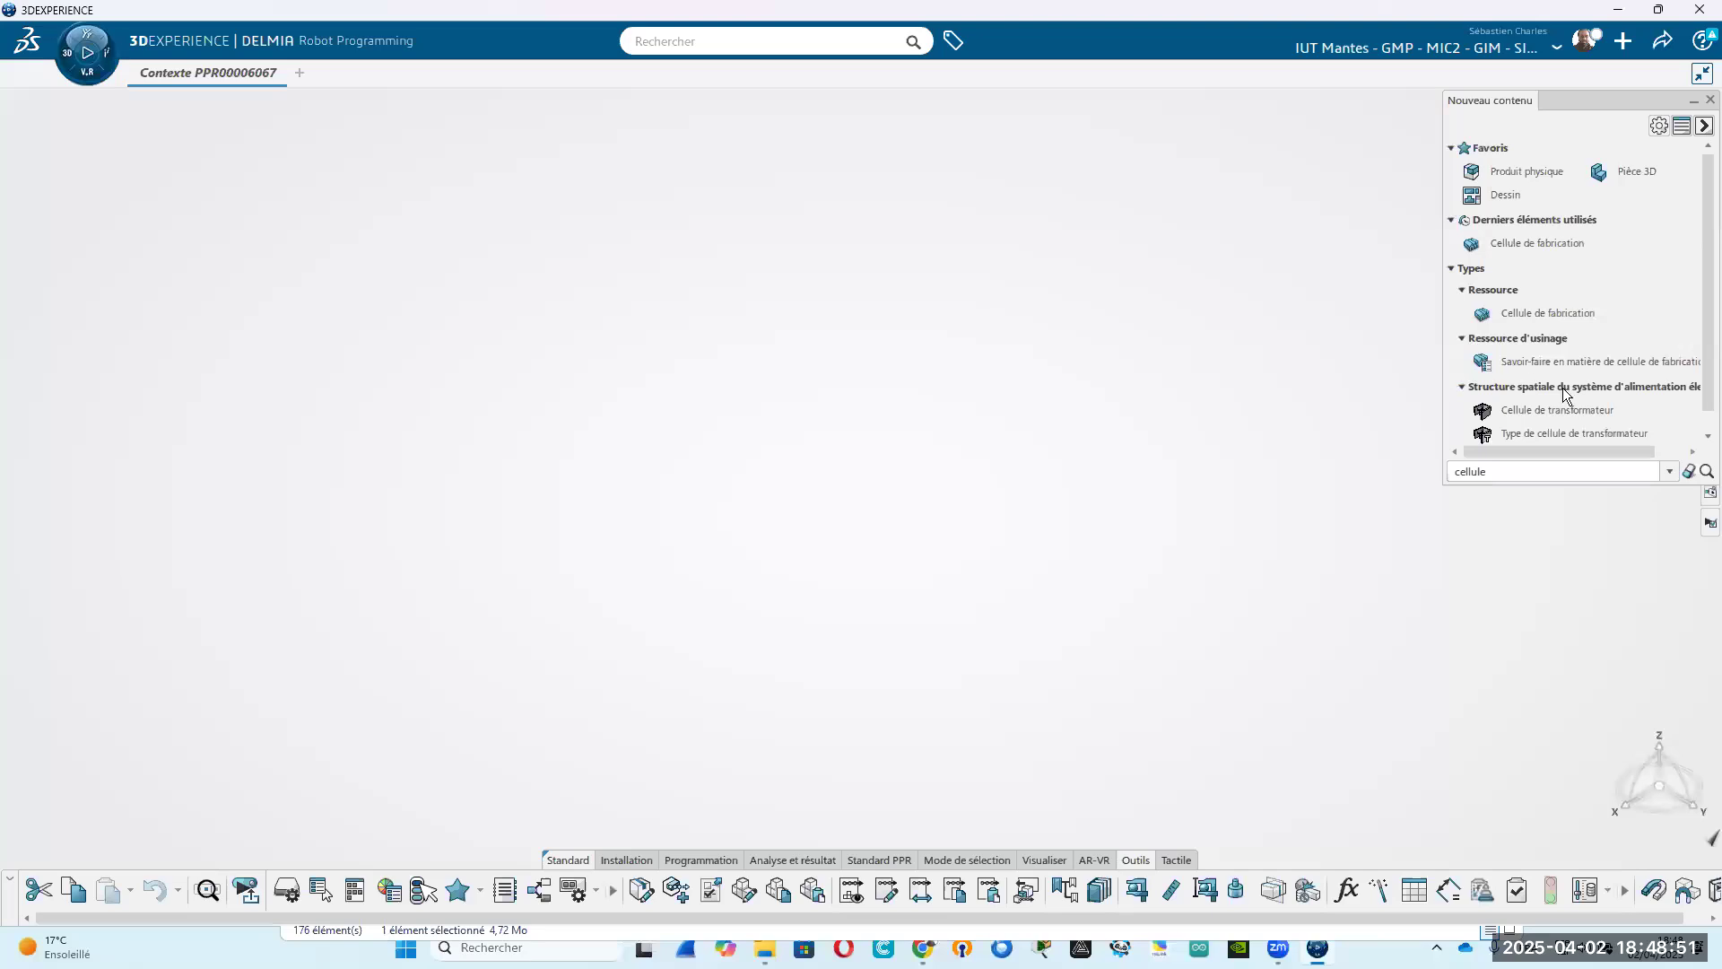
# Create a new Cellule de fabrication and switch to the view for editing its product structure.
pyautogui.click(1574, 251)
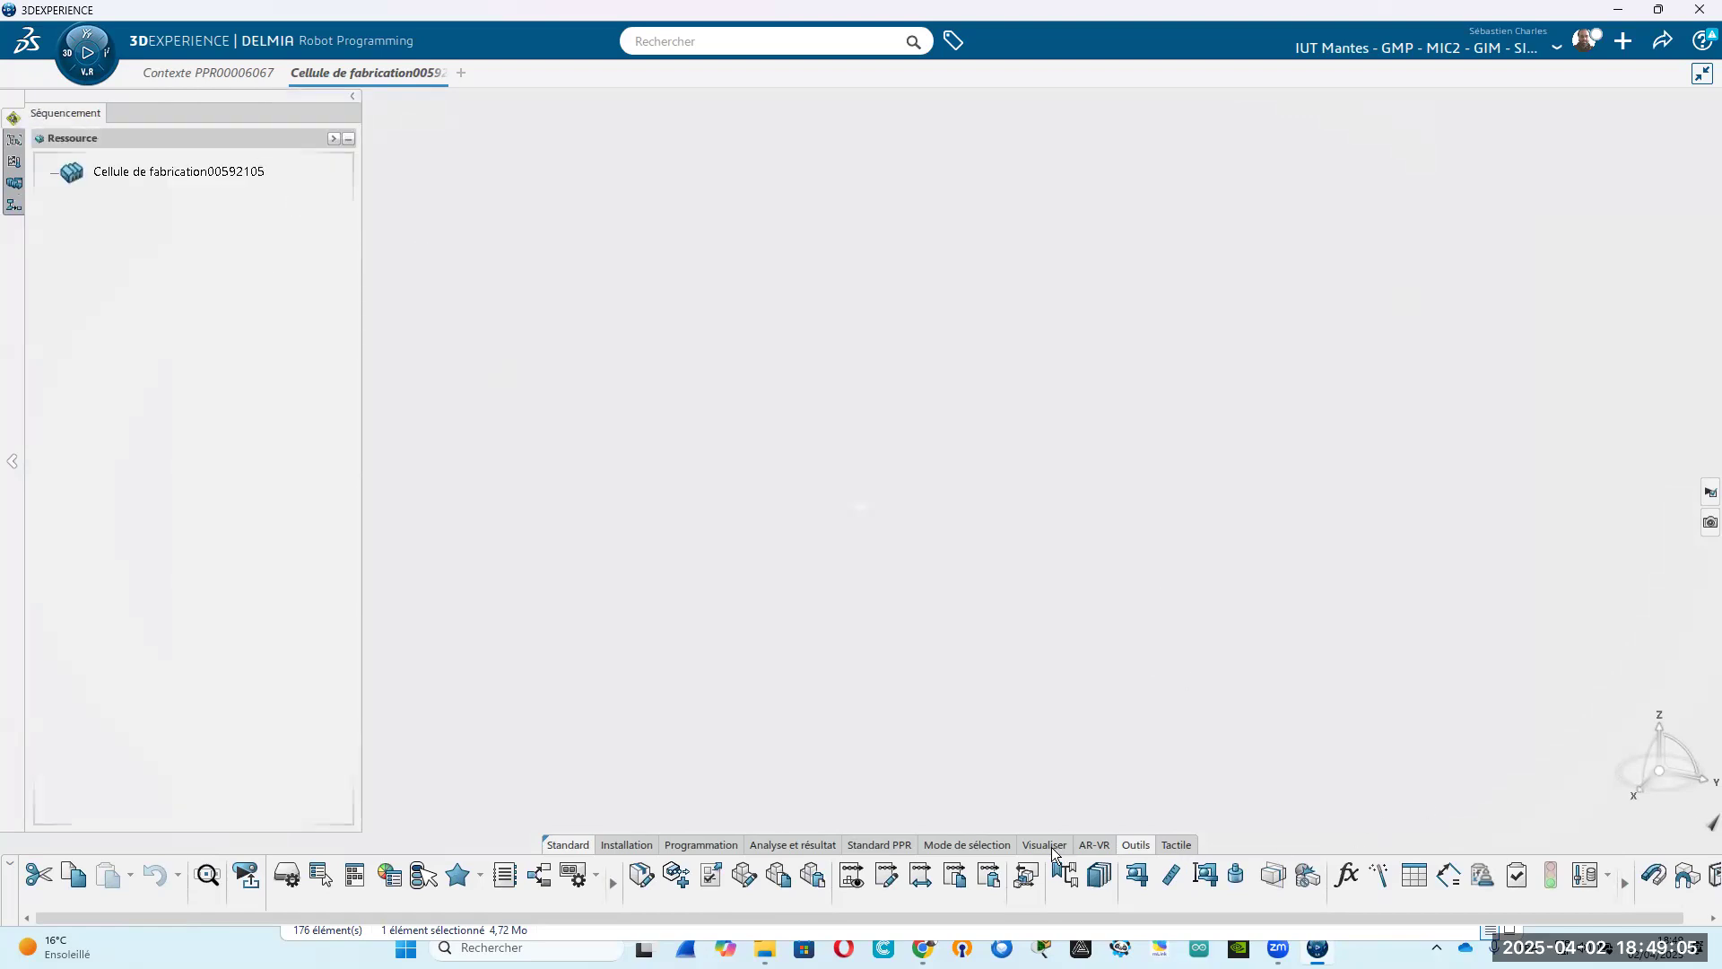
pyautogui.click(631, 846)
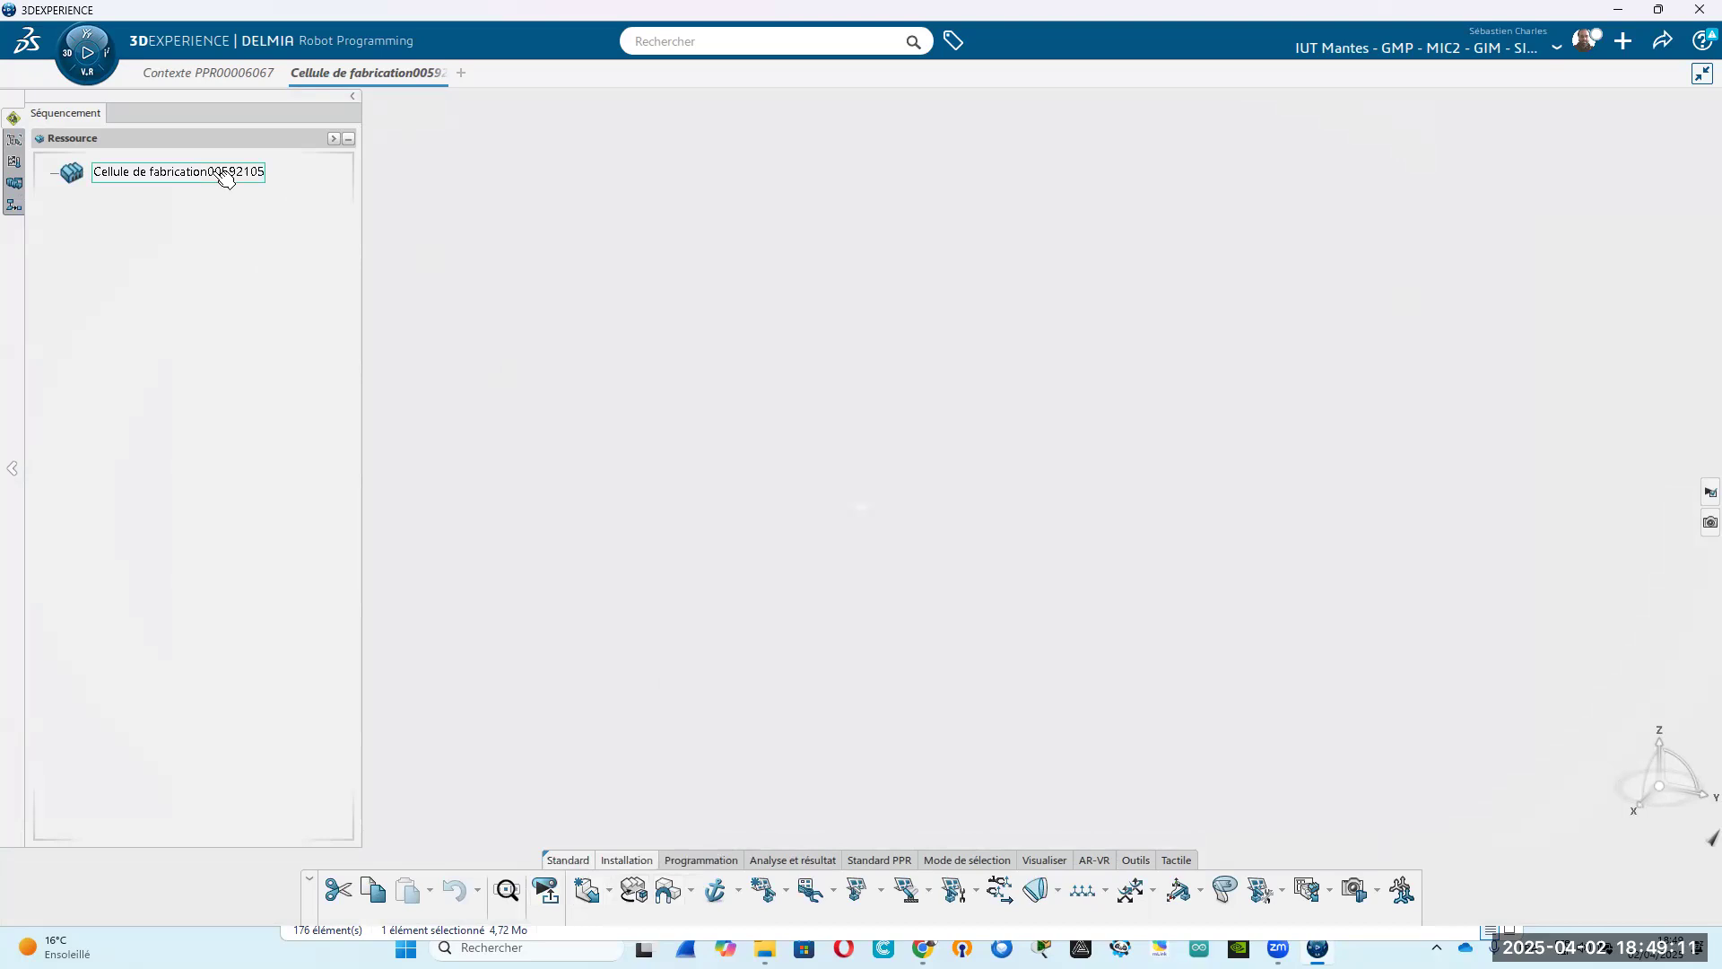
pyautogui.click(547, 889)
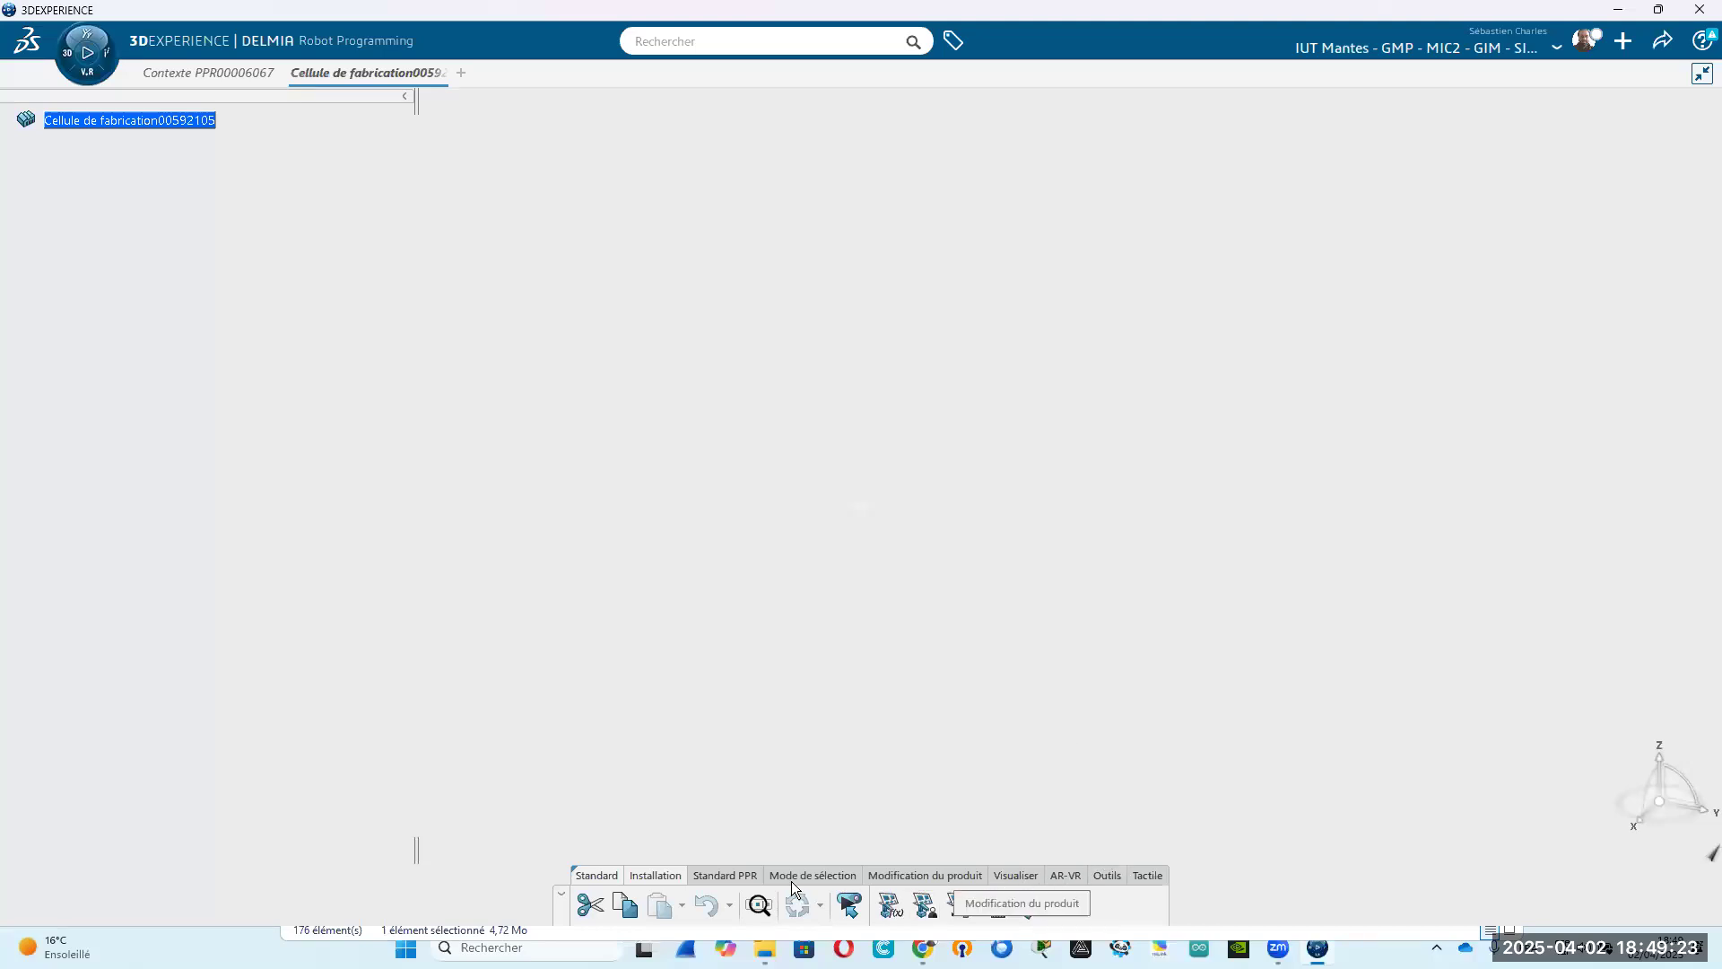
pyautogui.click(920, 883)
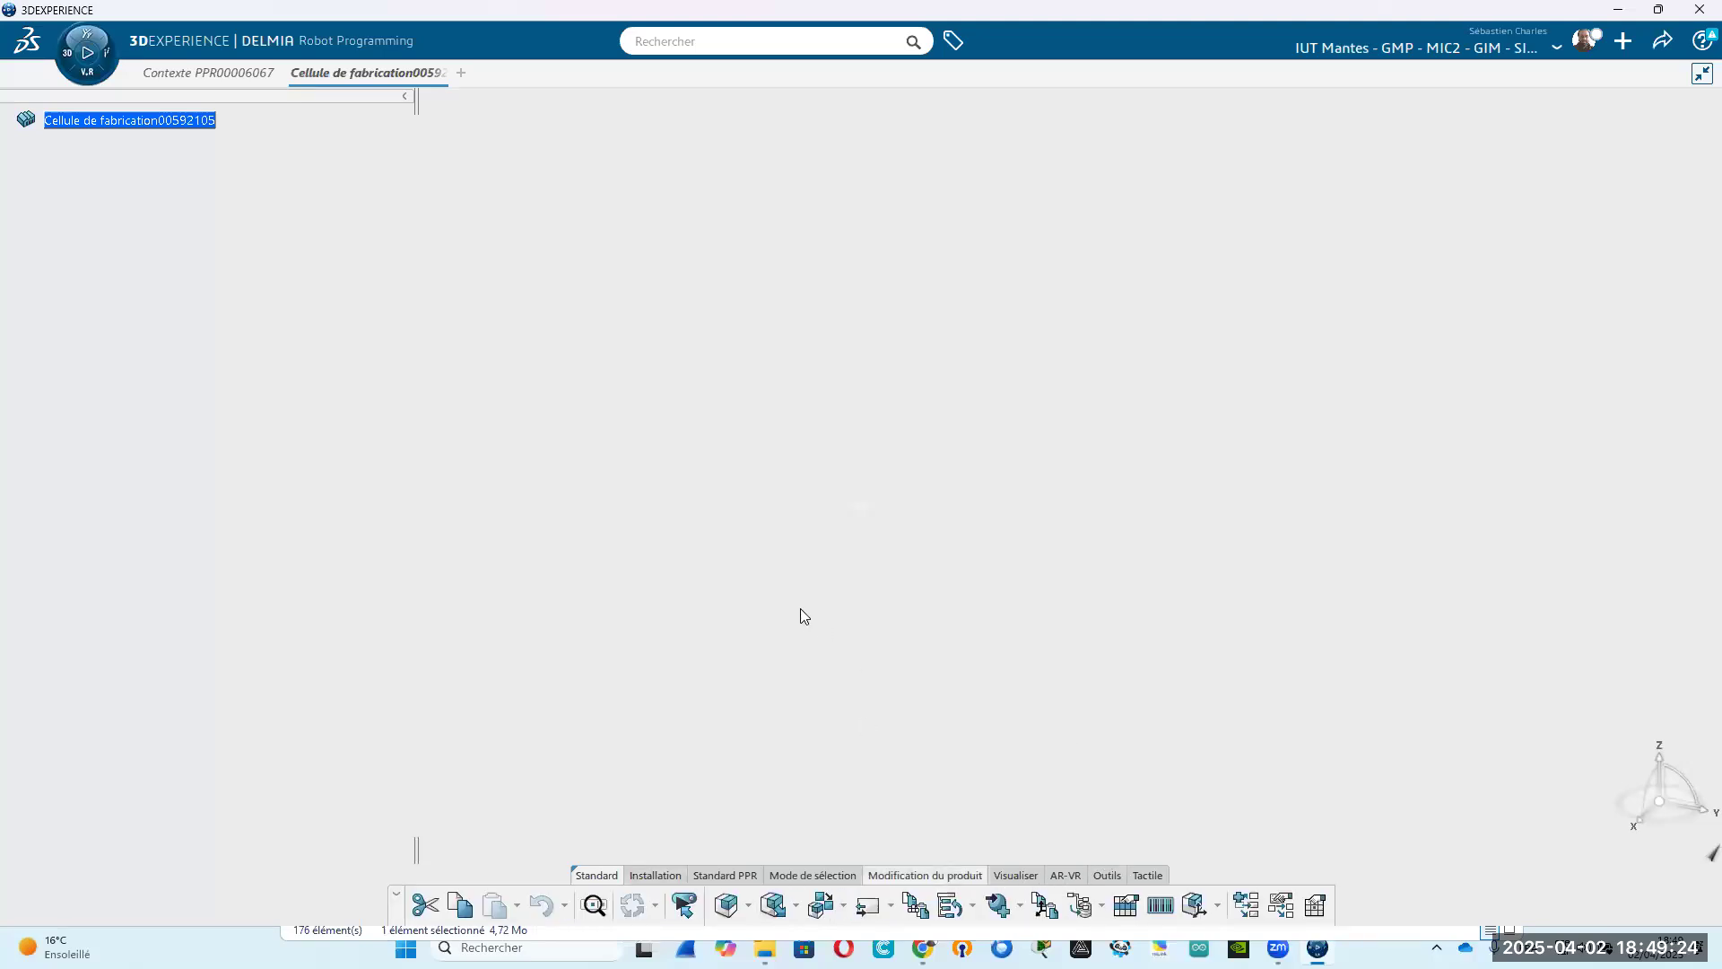
pyautogui.click(796, 906)
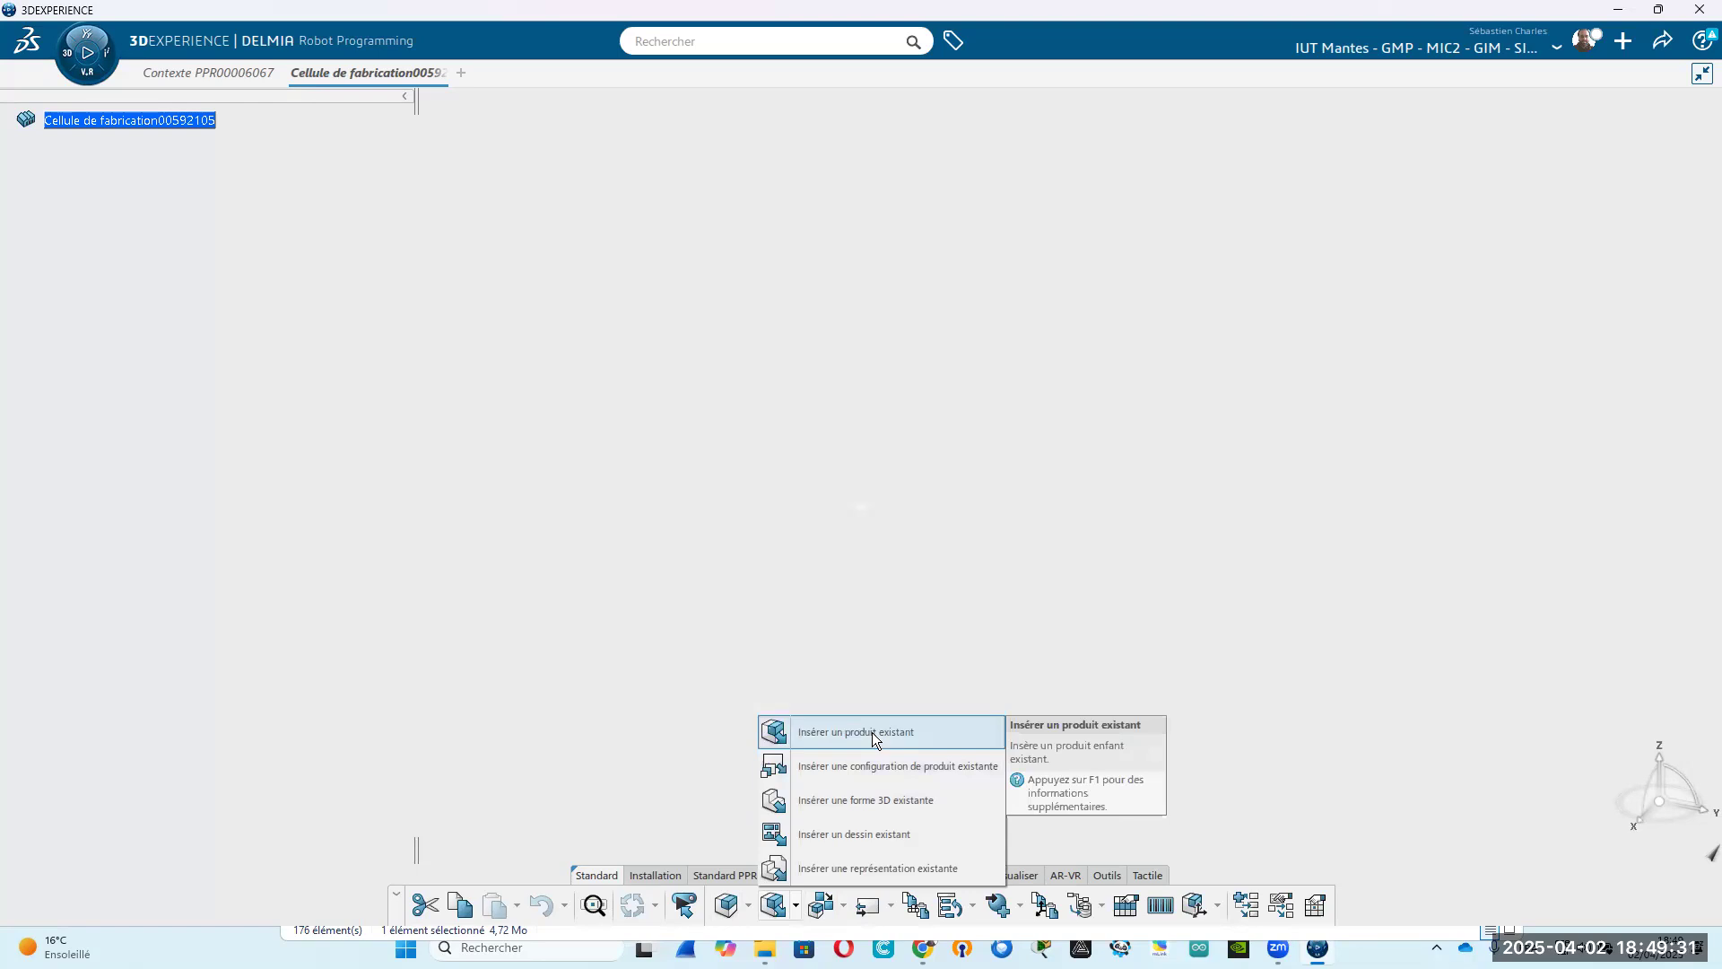
pyautogui.click(872, 732)
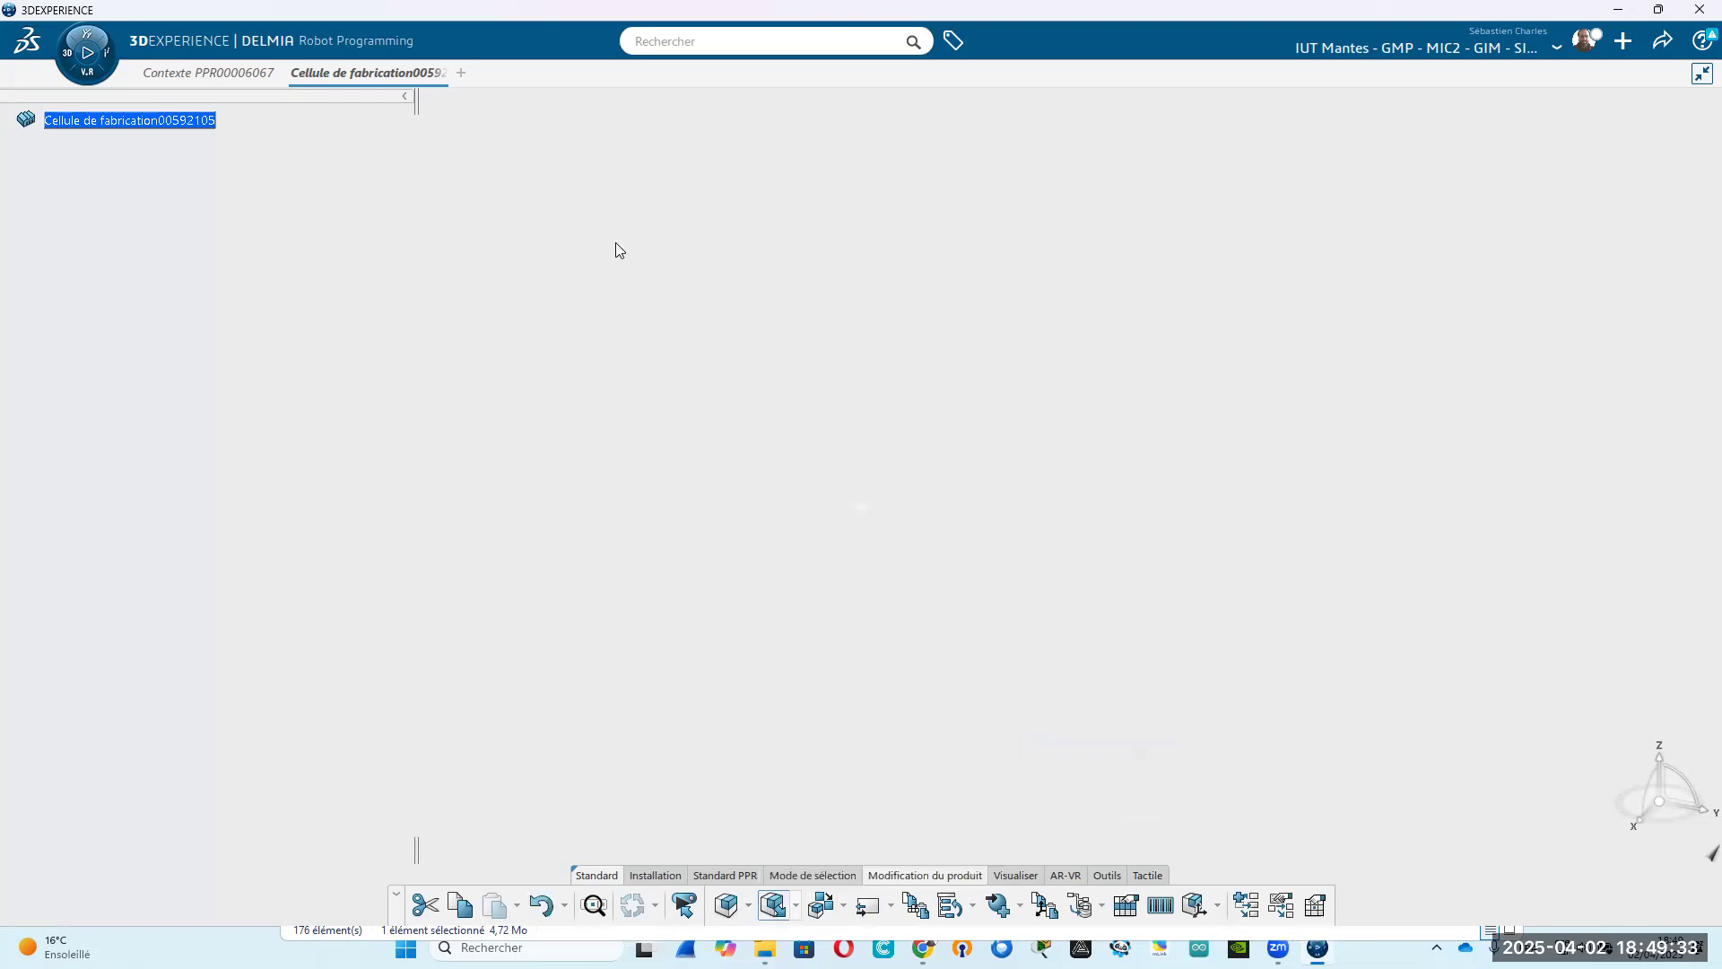
pyautogui.click(170, 120)
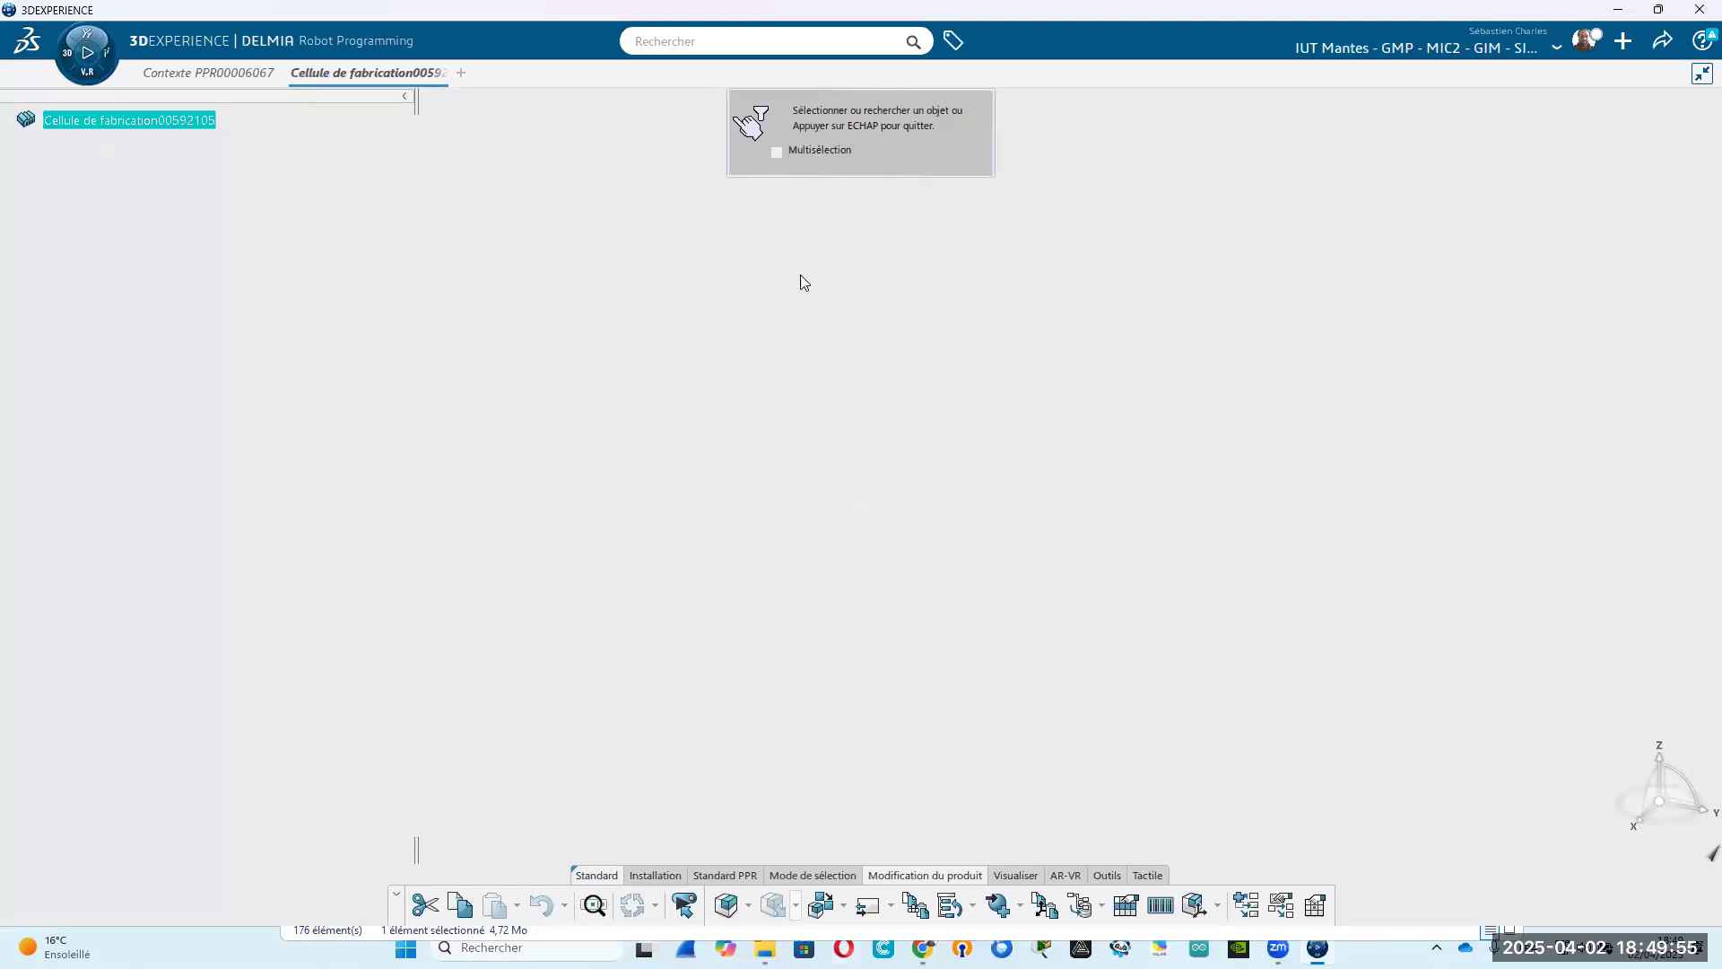
pyautogui.press('Escape')
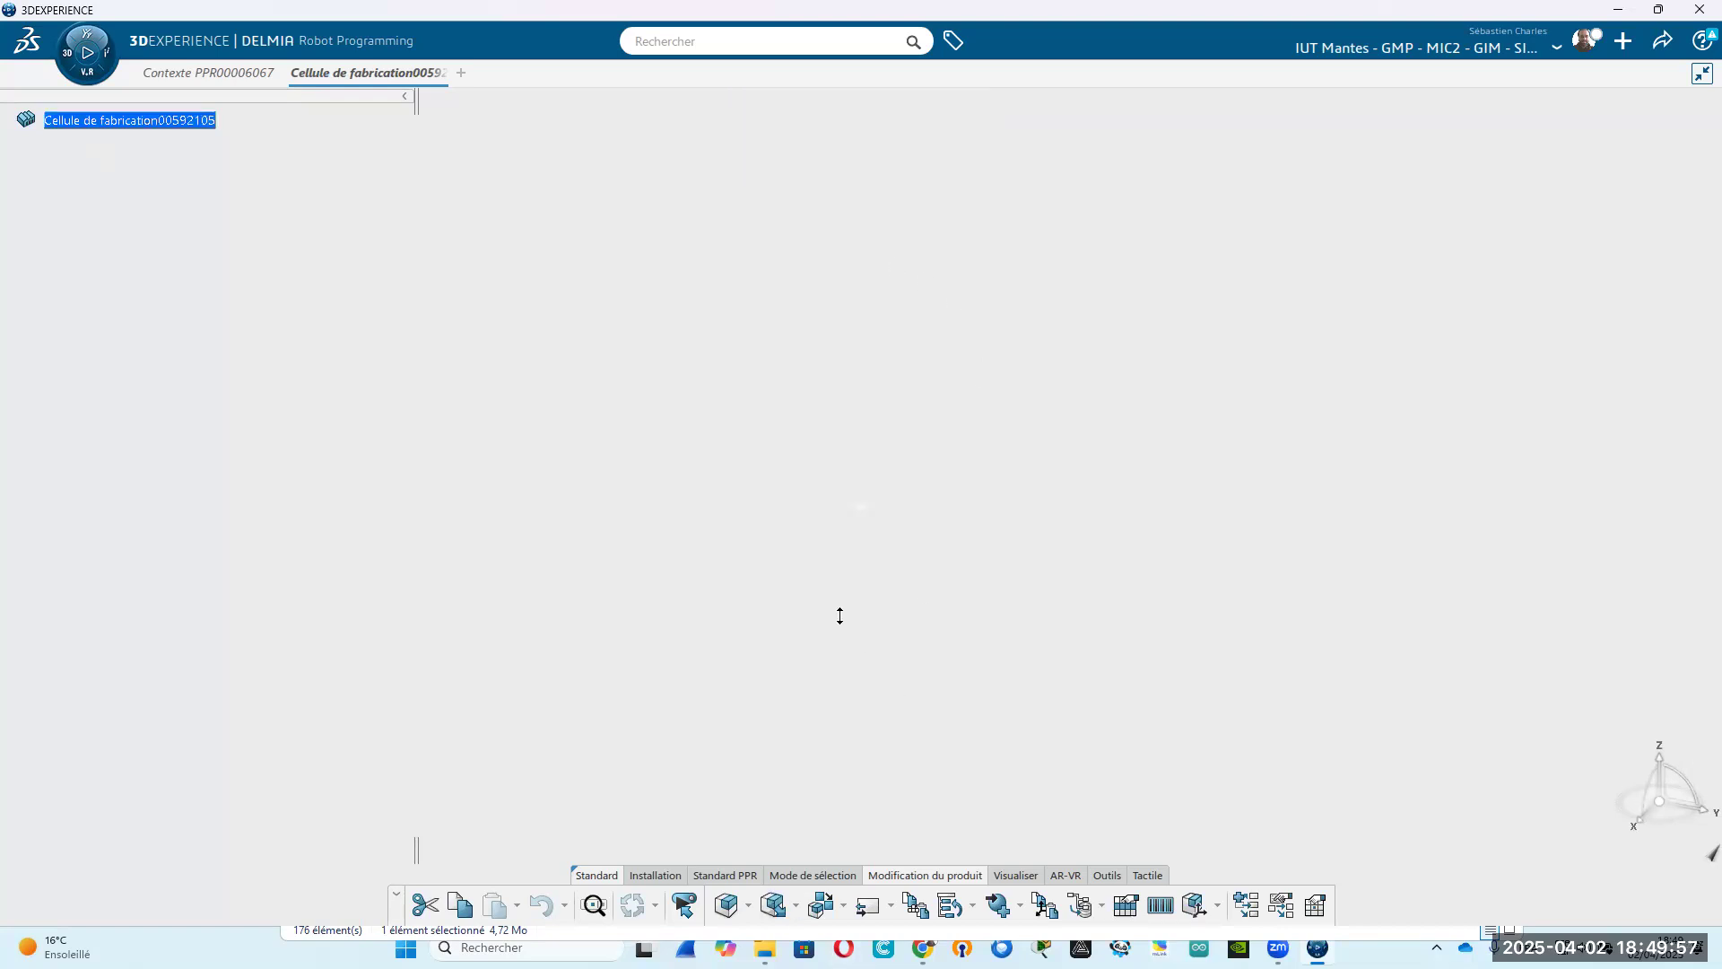
# Show the bookmarks and open the Robotique bookmark under Enseignements, GMP.
pyautogui.click(1108, 876)
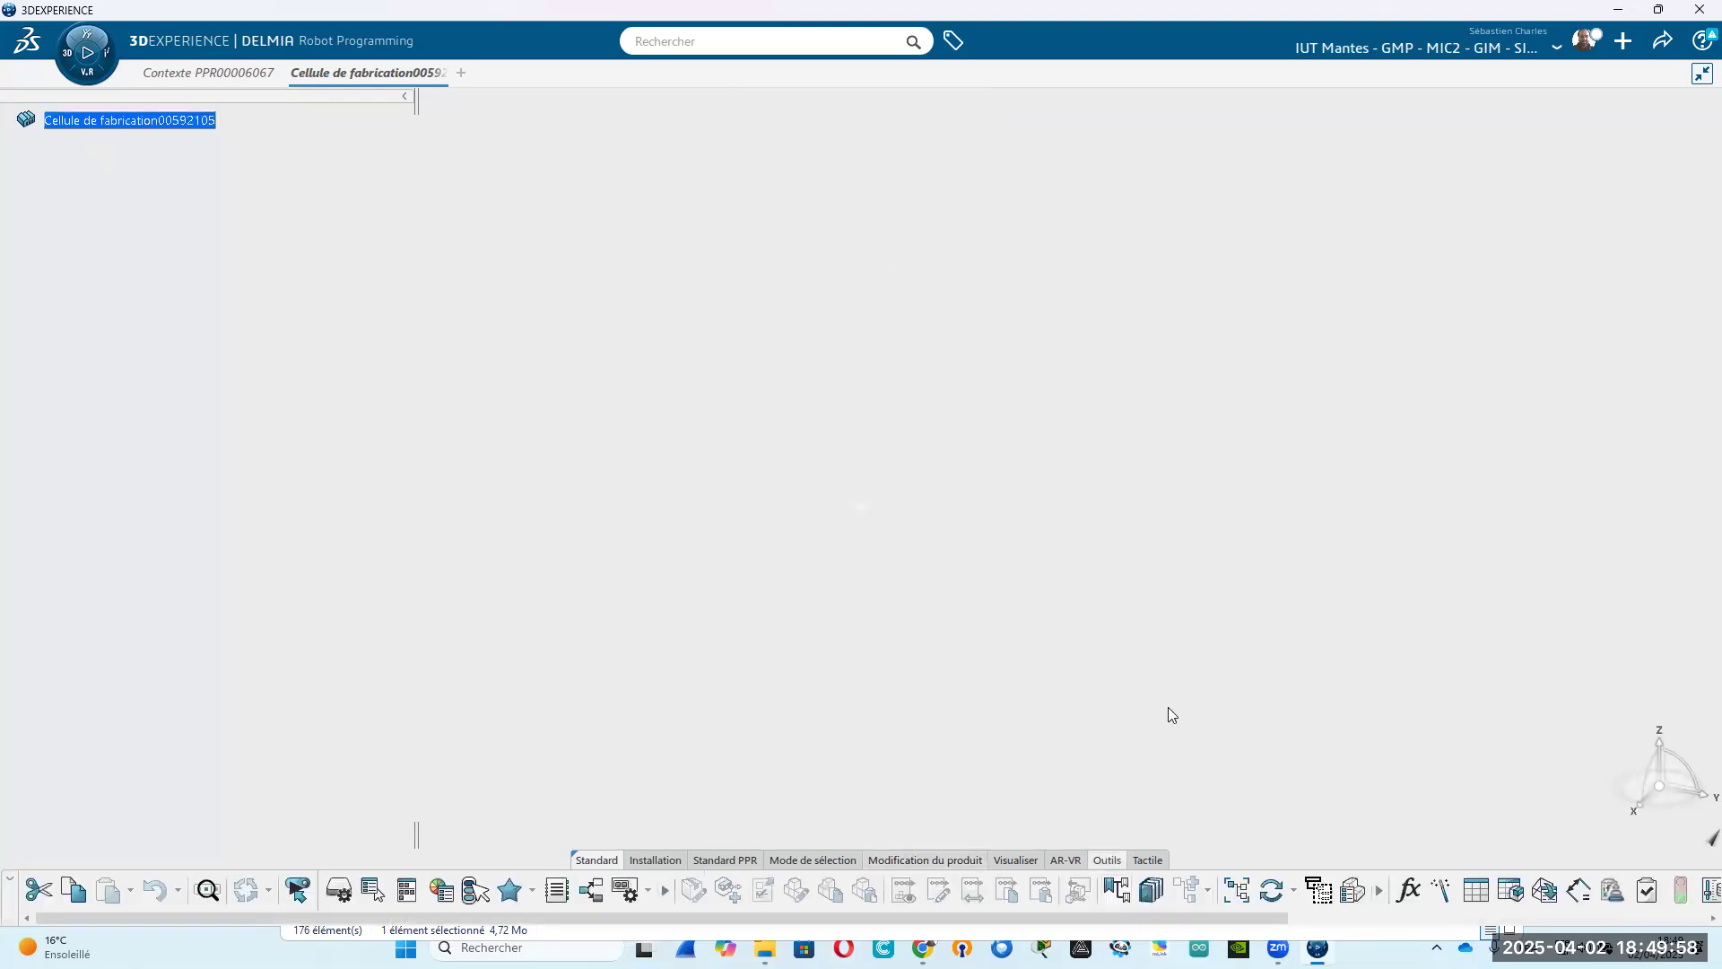
pyautogui.click(1121, 901)
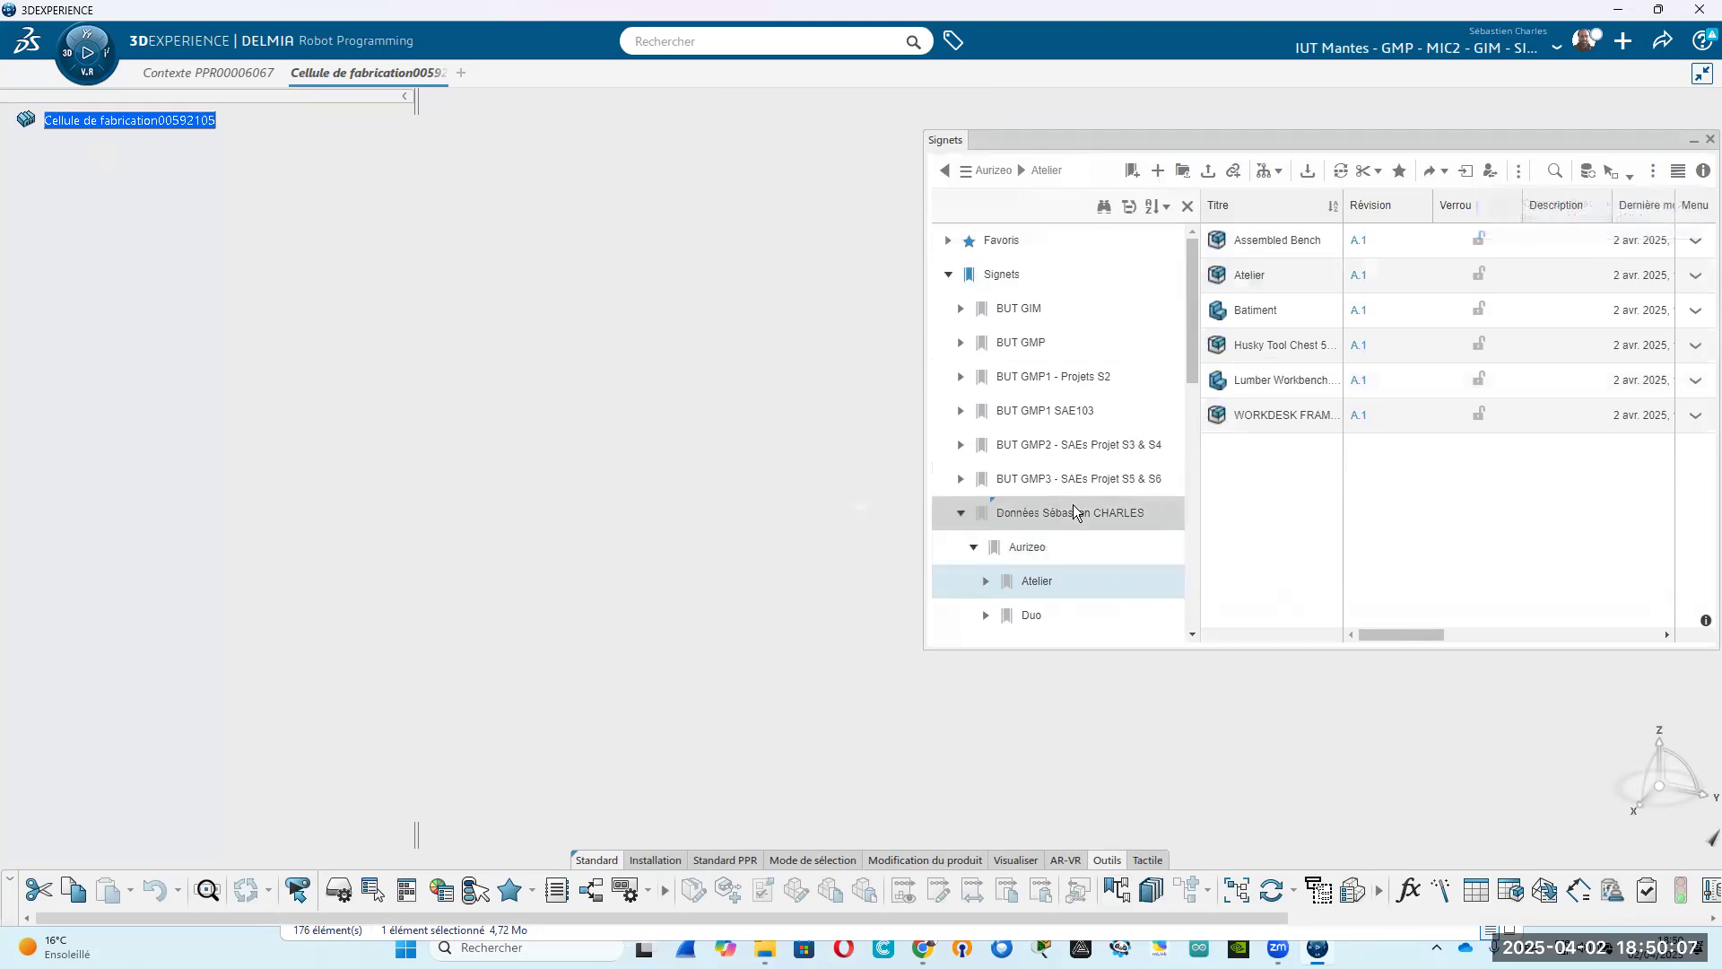
pyautogui.scroll(-10, 1085, 475)
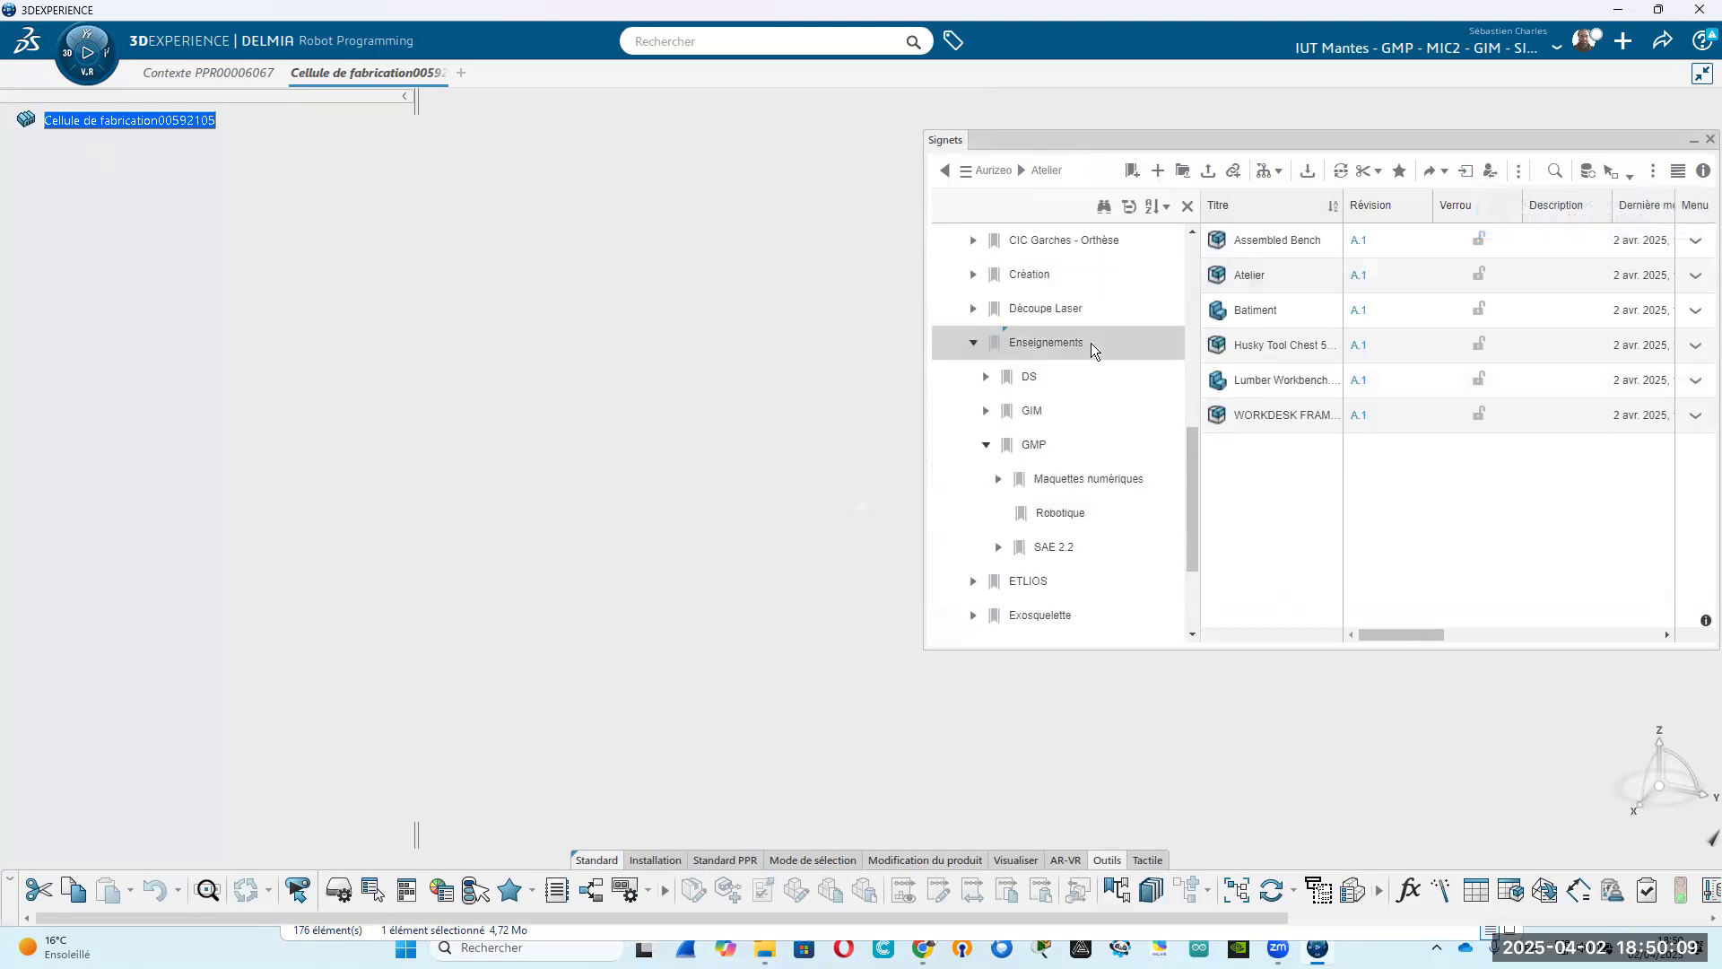
pyautogui.click(1091, 342)
pyautogui.click(1103, 514)
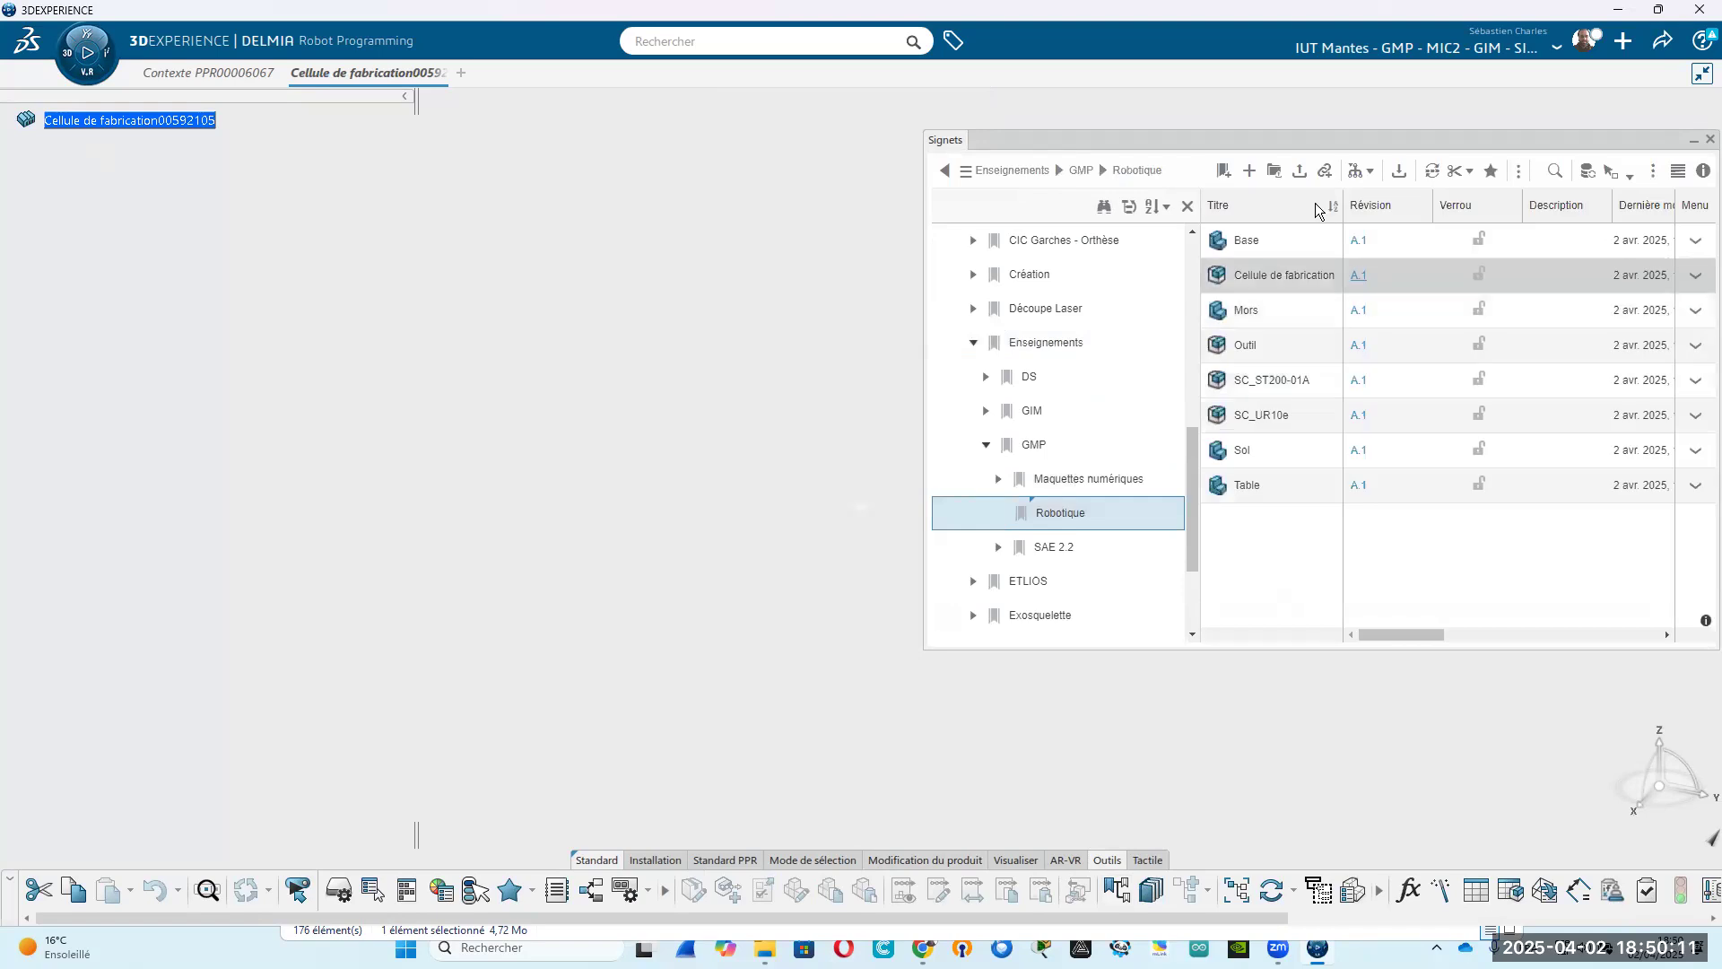
# Insert the SC_UR10e robot and the Sol floor part from the Robotique bookmark into the manufacturing cell.
pyautogui.click(1299, 416)
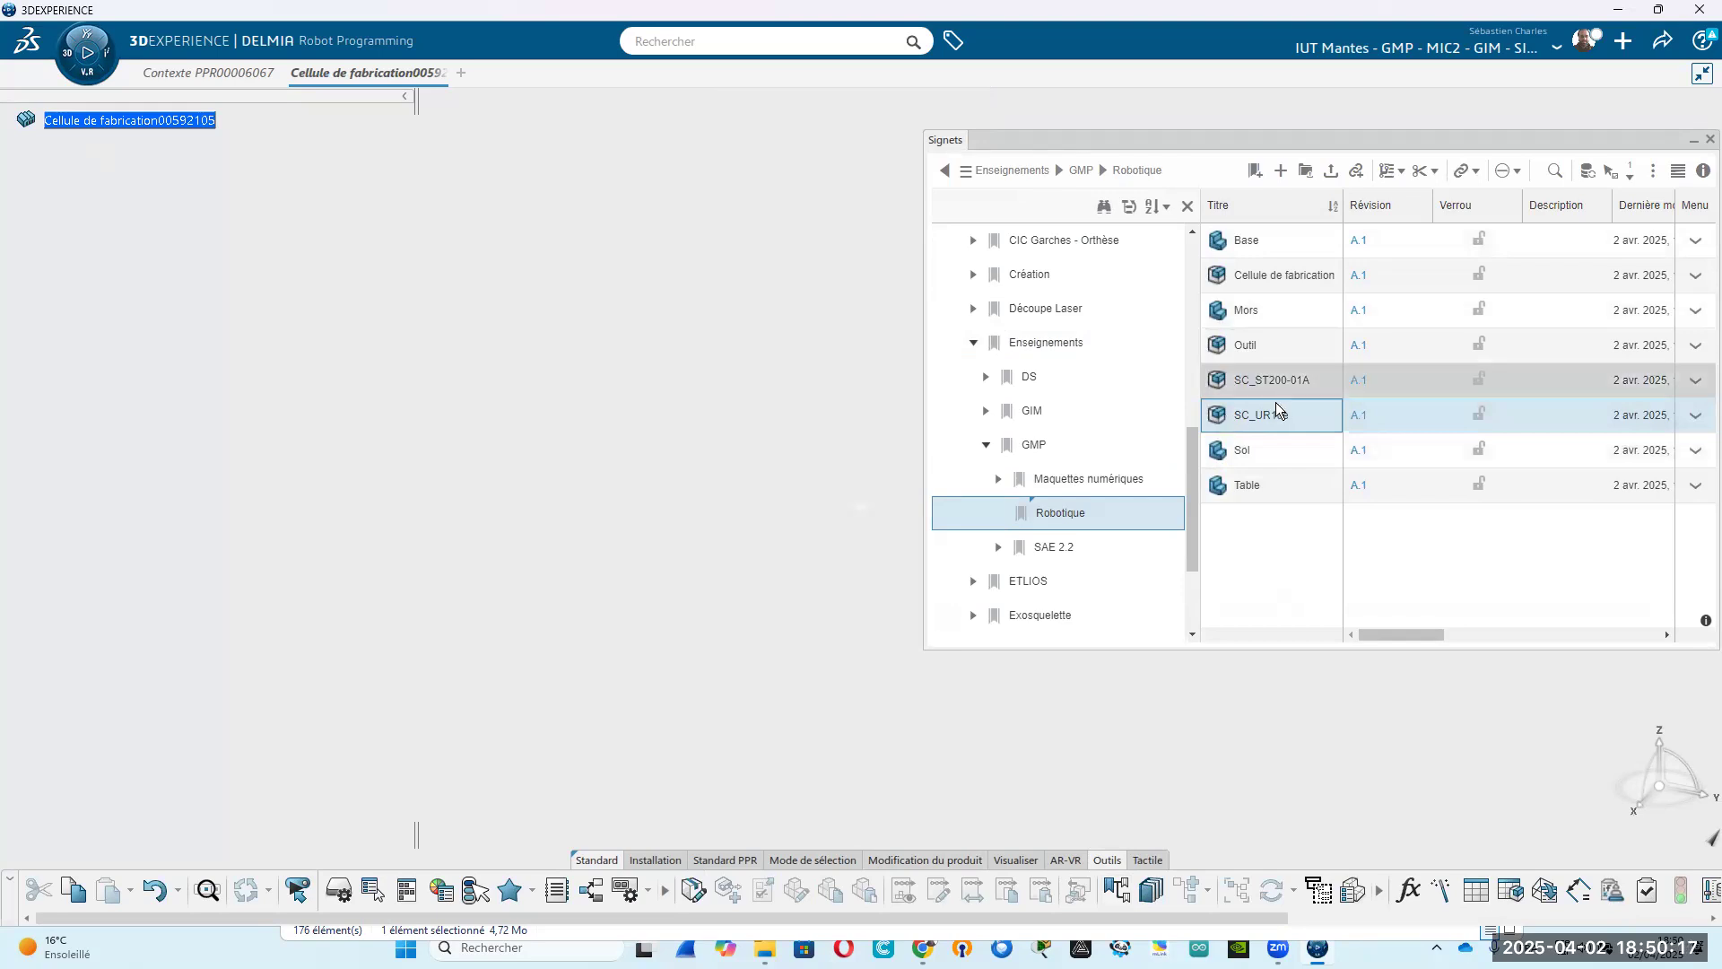
pyautogui.moveTo(1288, 420); pyautogui.dragTo(832, 310)
pyautogui.moveTo(130, 160); pyautogui.dragTo(175, 148)
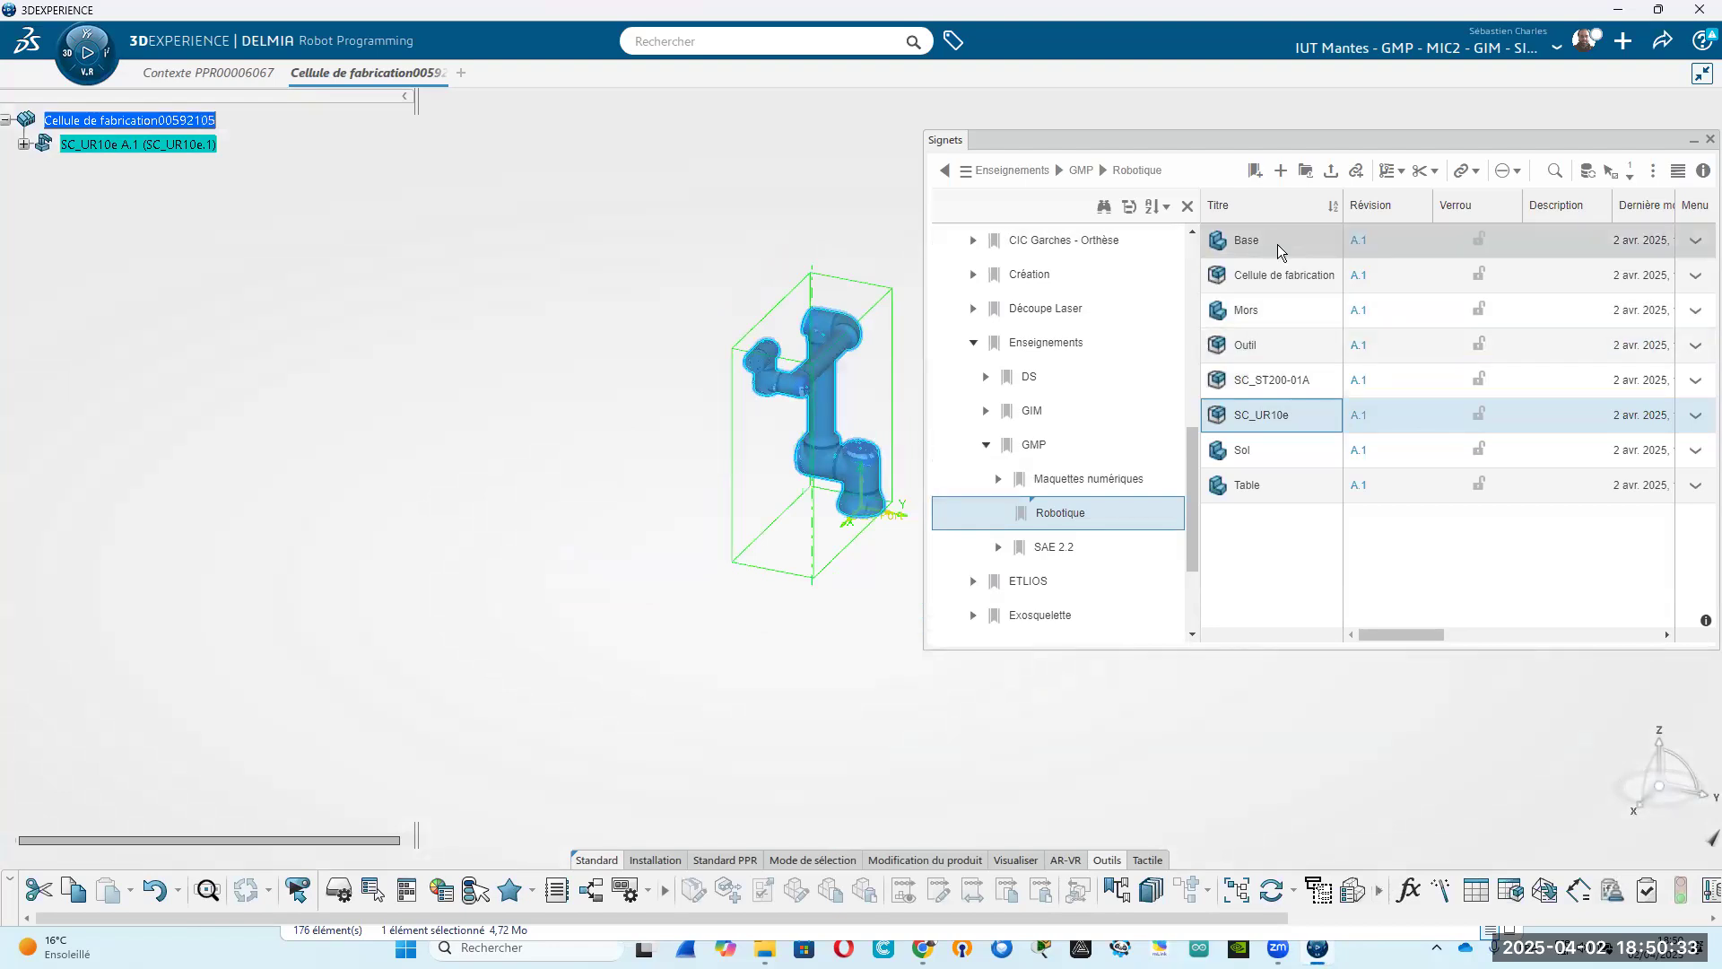
pyautogui.click(1213, 448)
pyautogui.moveTo(1208, 443); pyautogui.dragTo(196, 119)
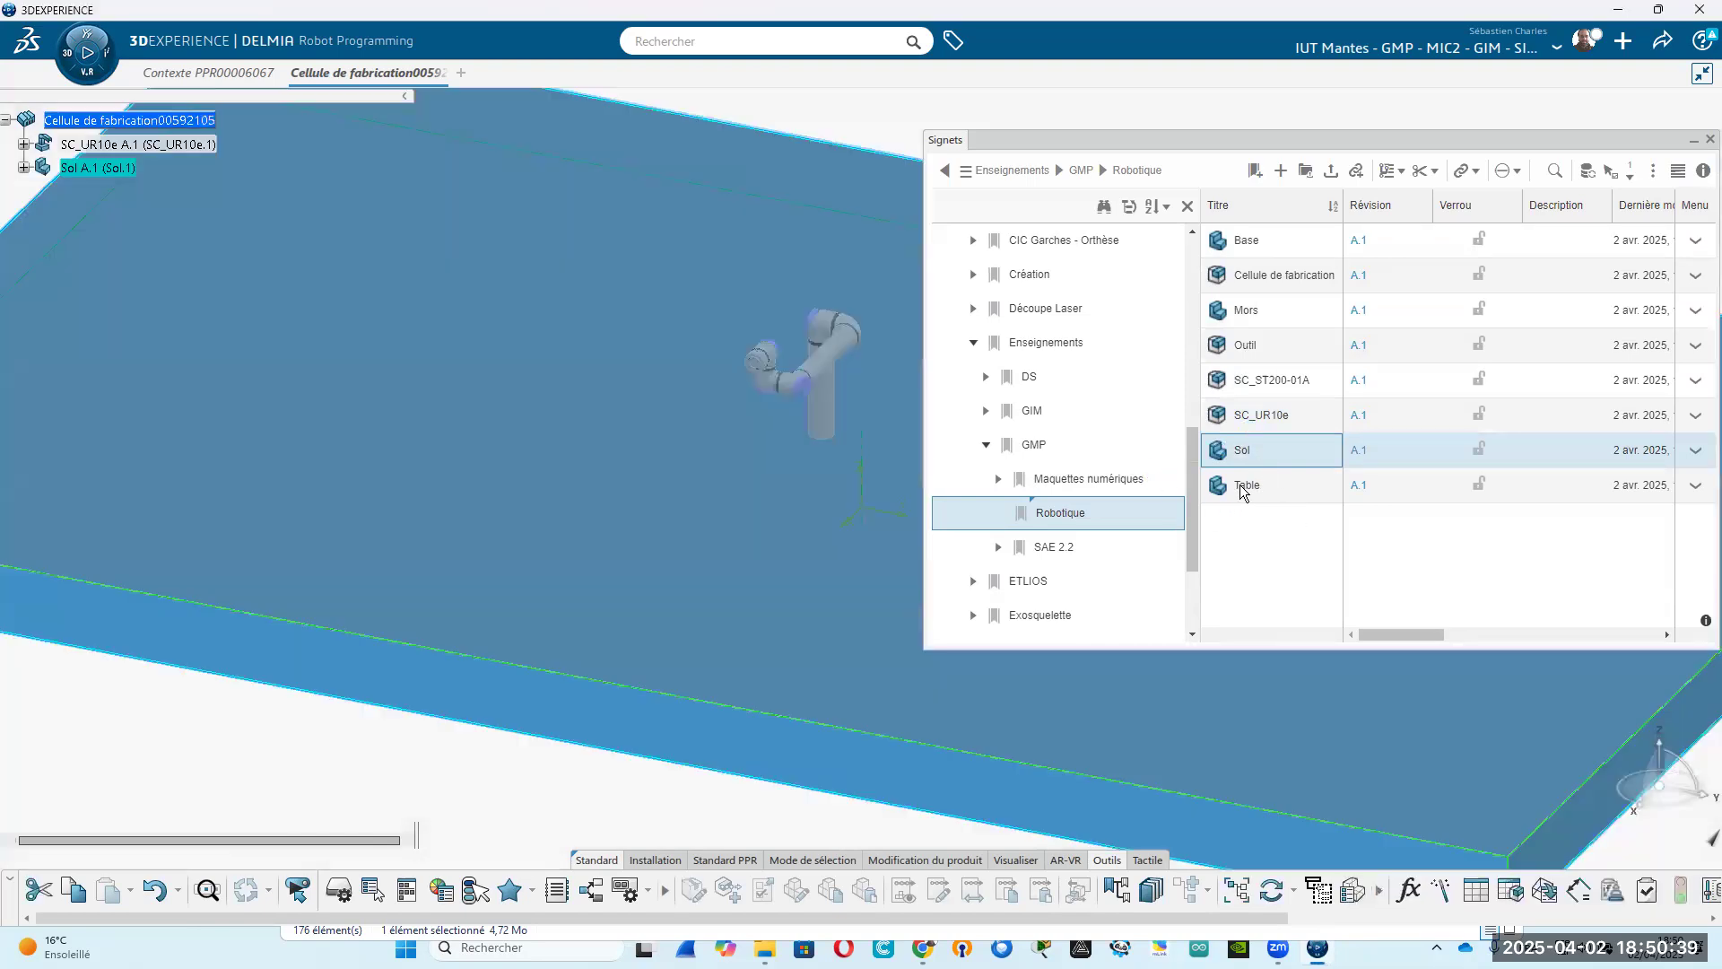
# Insert the Table part from the Robotique bookmark into the manufacturing cell and close the bookmarks.
pyautogui.moveTo(1234, 490); pyautogui.dragTo(179, 117)
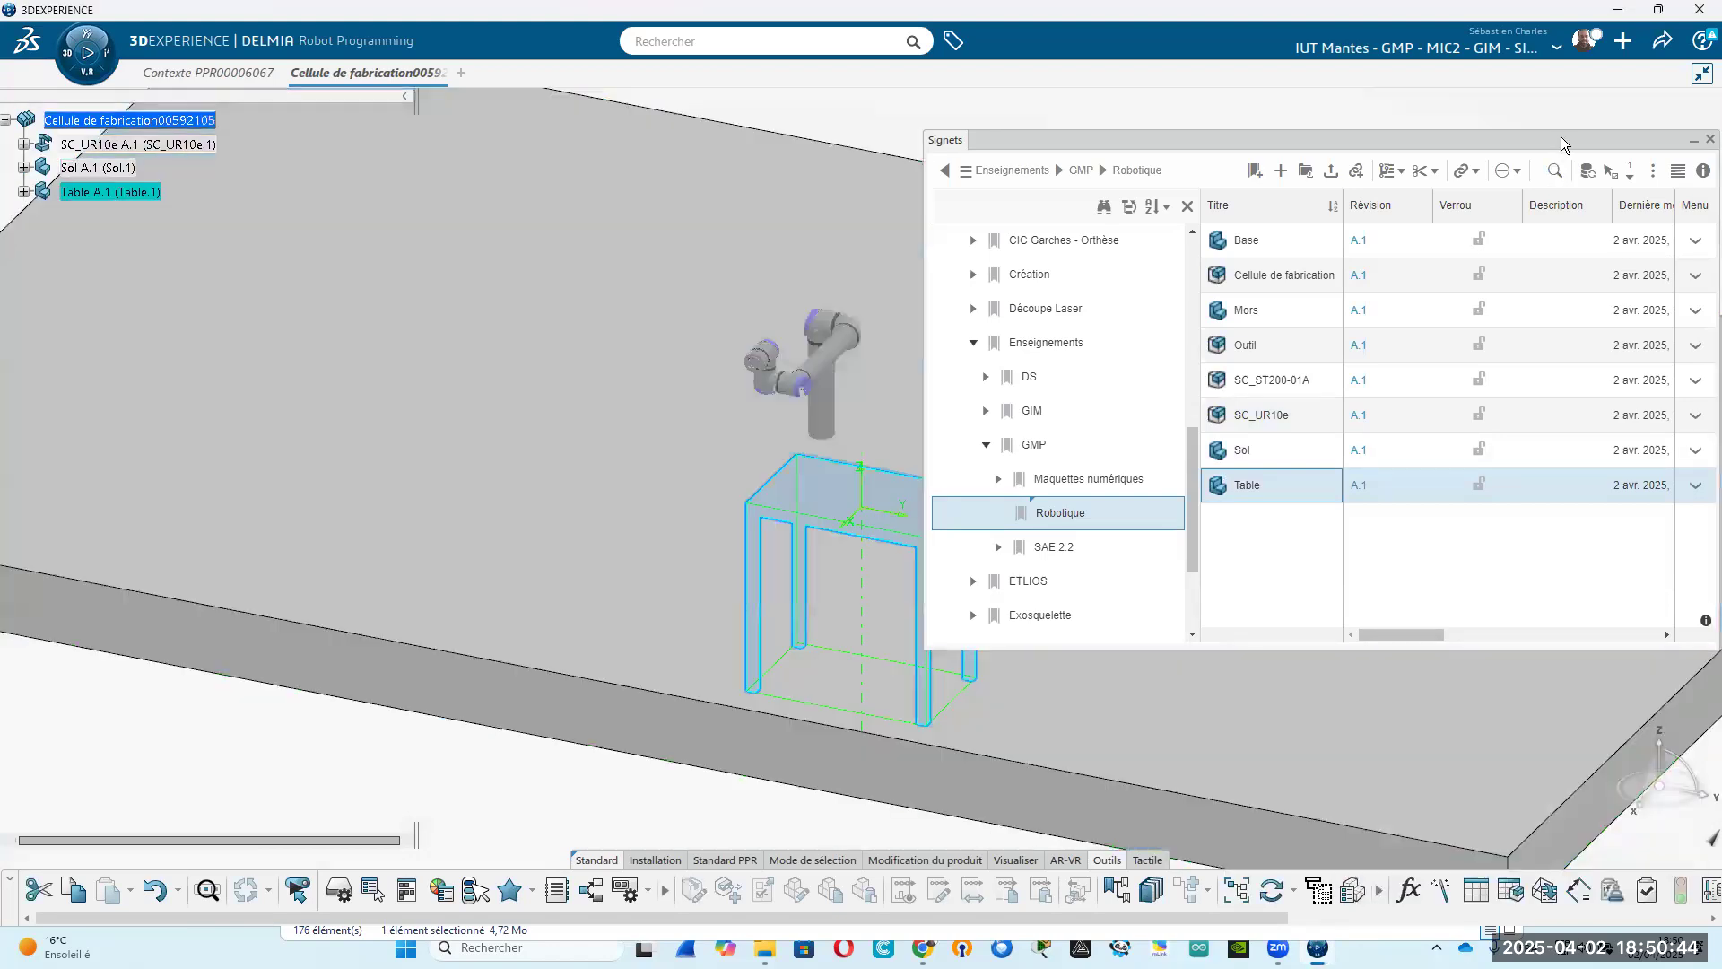
pyautogui.moveTo(1561, 139); pyautogui.dragTo(1399, 143)
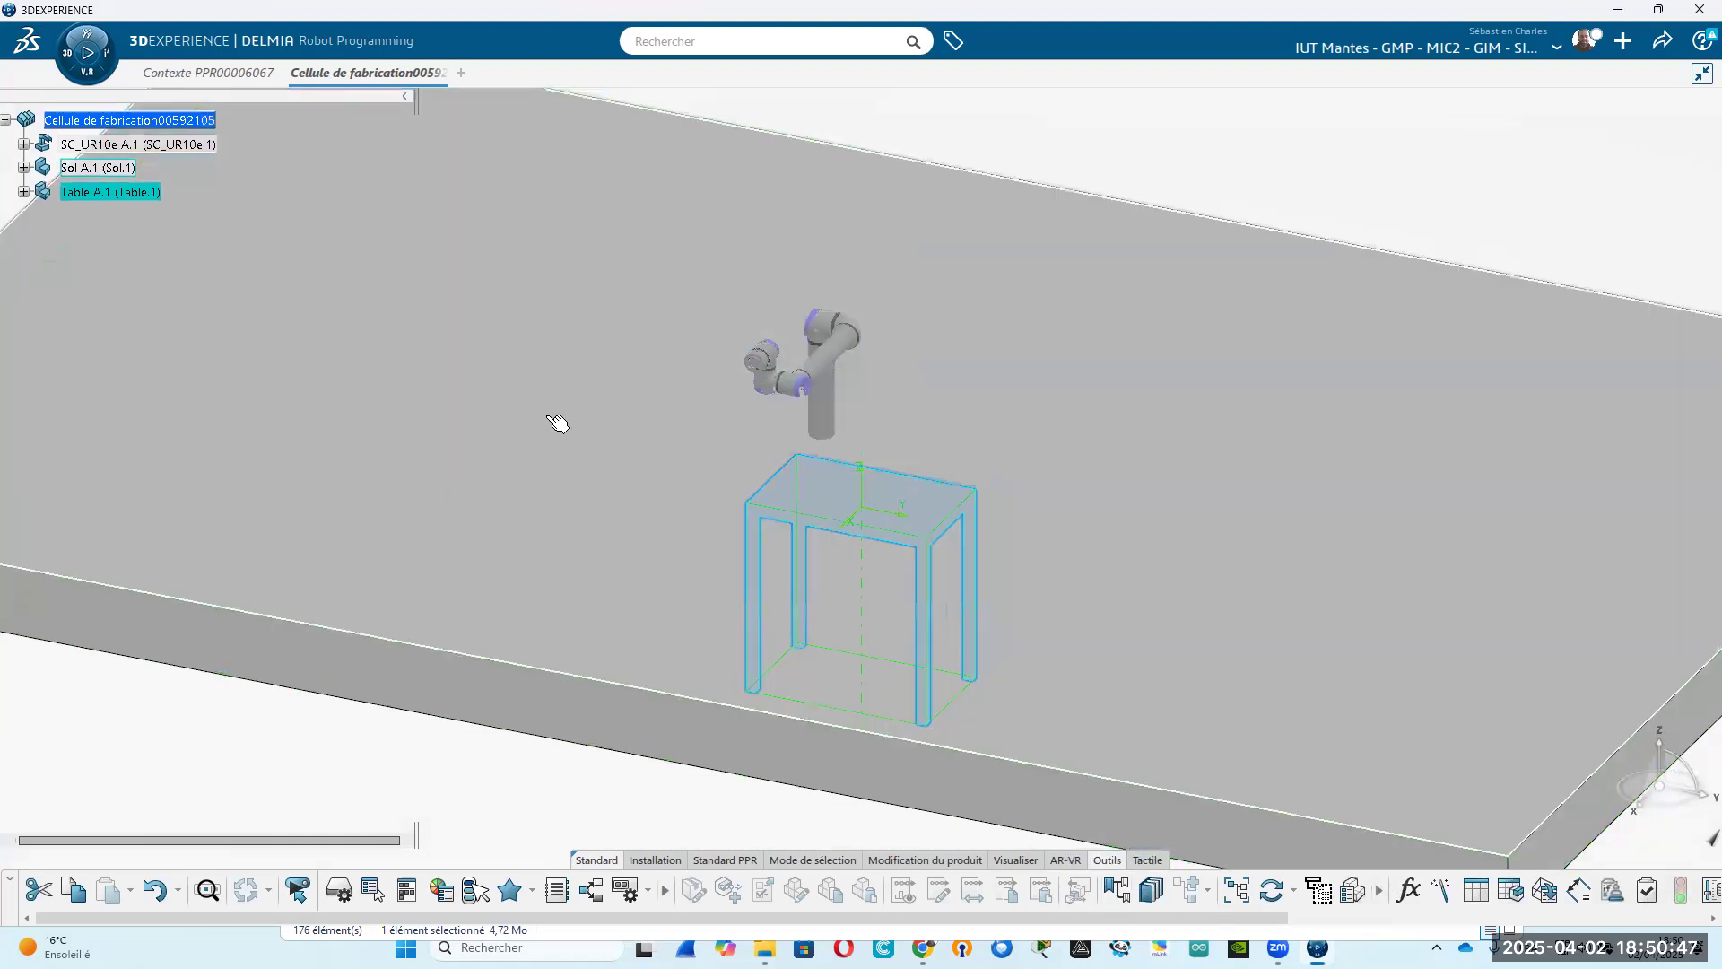
pyautogui.moveTo(588, 631); pyautogui.dragTo(1424, 443, button='middle')
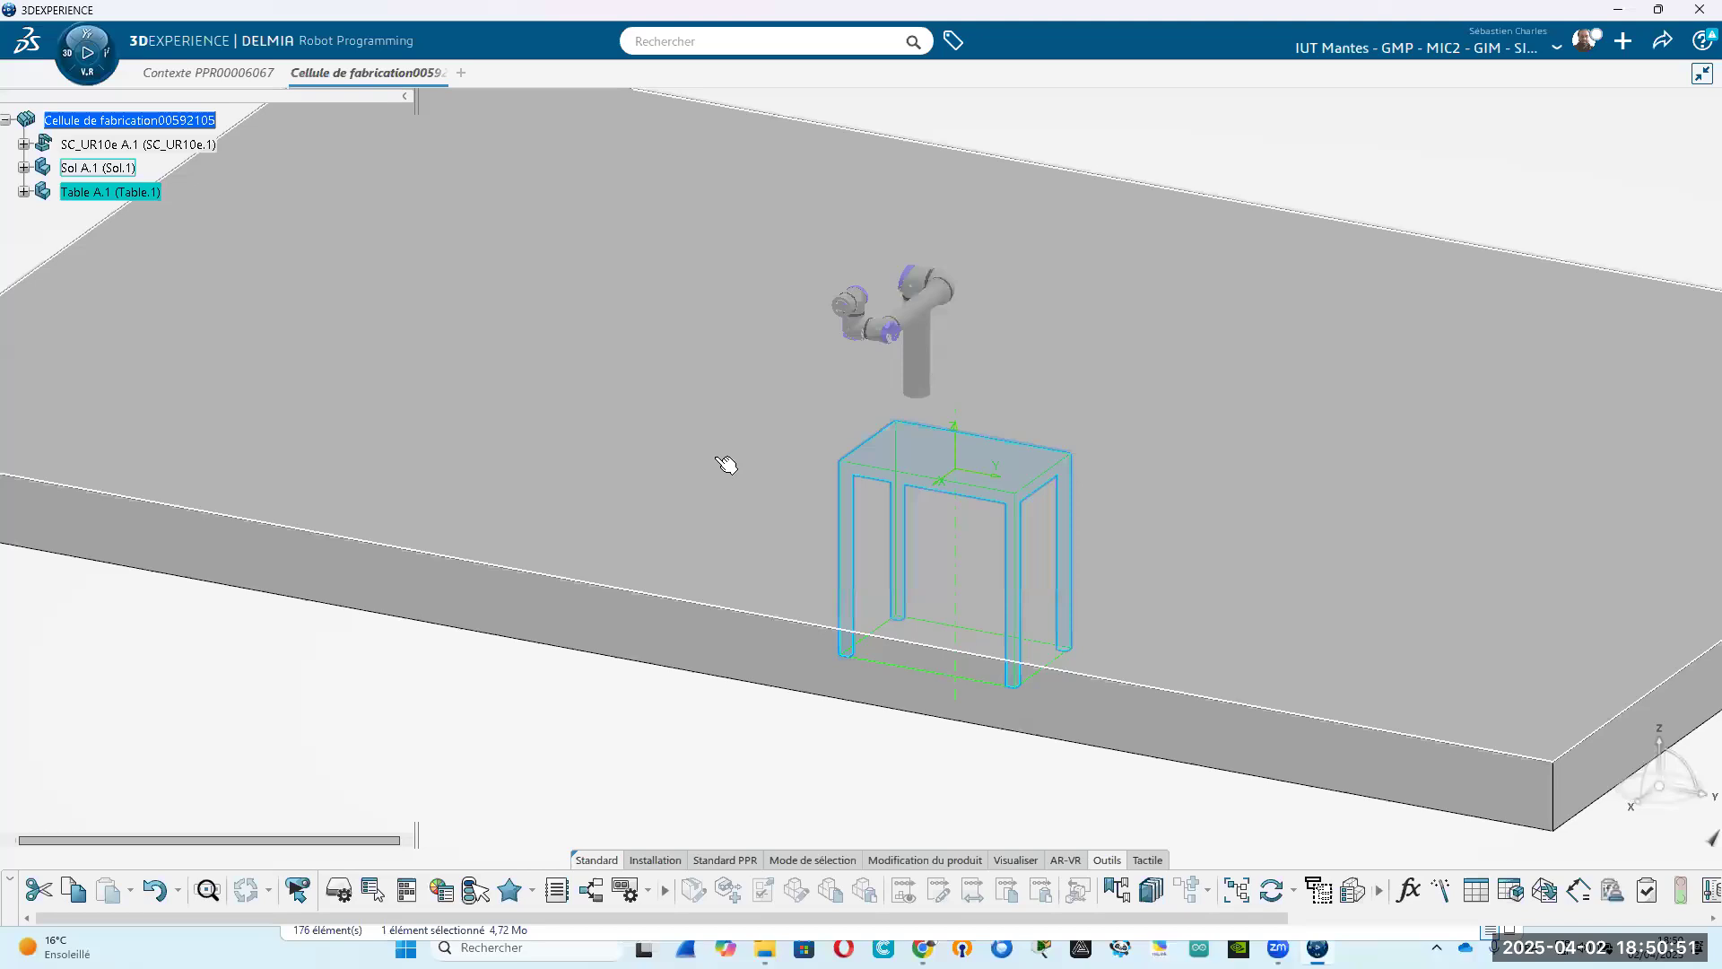
pyautogui.moveTo(718, 458); pyautogui.dragTo(800, 547, button='middle')
# Rename the root product to "Cellule de fabrication" by removing the number at the end of its title.
pyautogui.rightClick(187, 121)
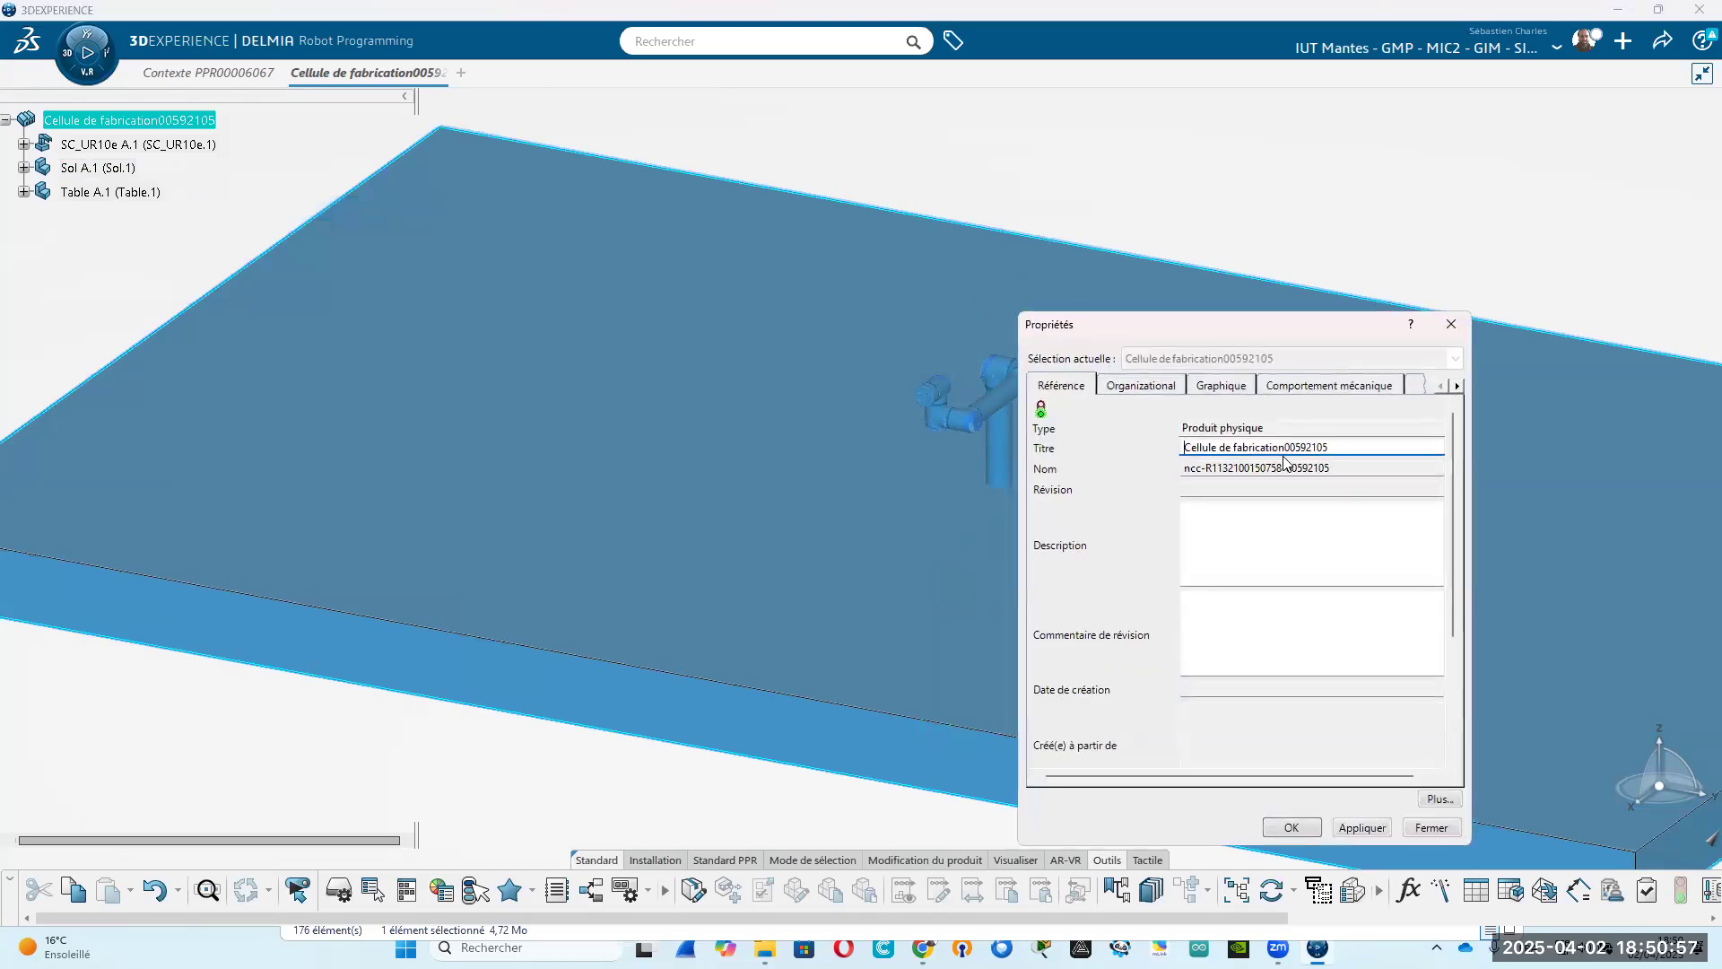
pyautogui.moveTo(1286, 446); pyautogui.dragTo(1464, 409)
pyautogui.press('BackSpace')
pyautogui.click(1305, 826)
pyautogui.moveTo(1005, 494); pyautogui.dragTo(1276, 588, button='middle')
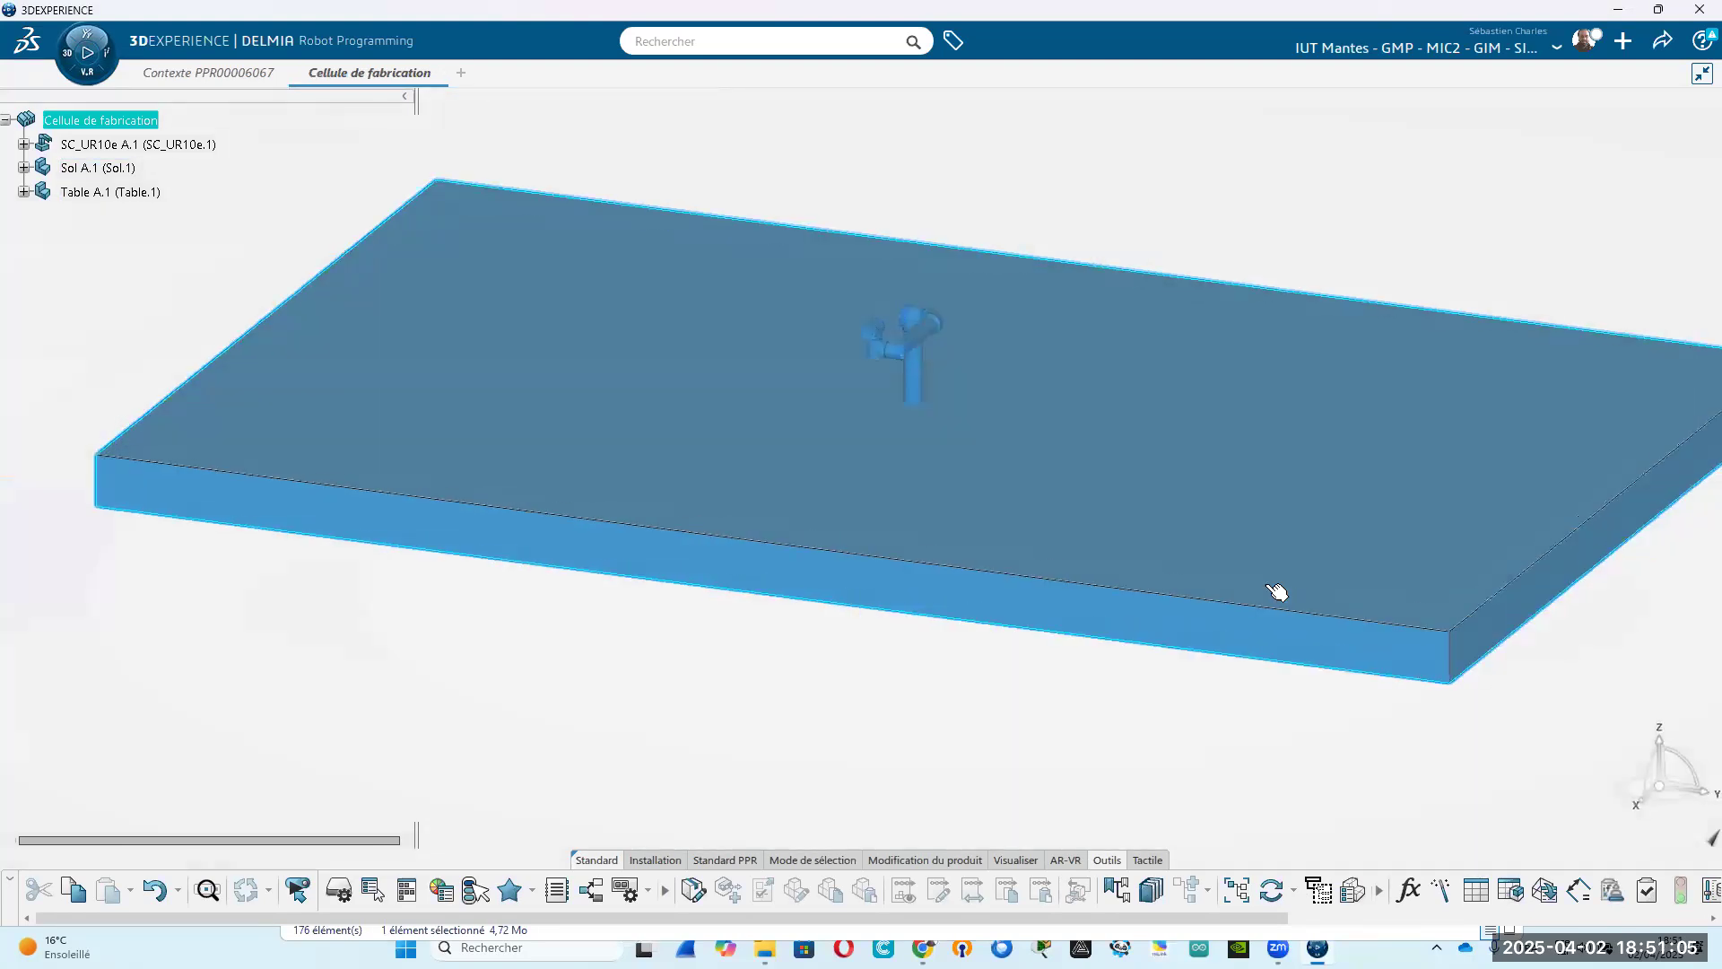
# Enable automatic positioning of the 3D compass on the selected object and place it on the SC_UR10e robot.
pyautogui.click(154, 146)
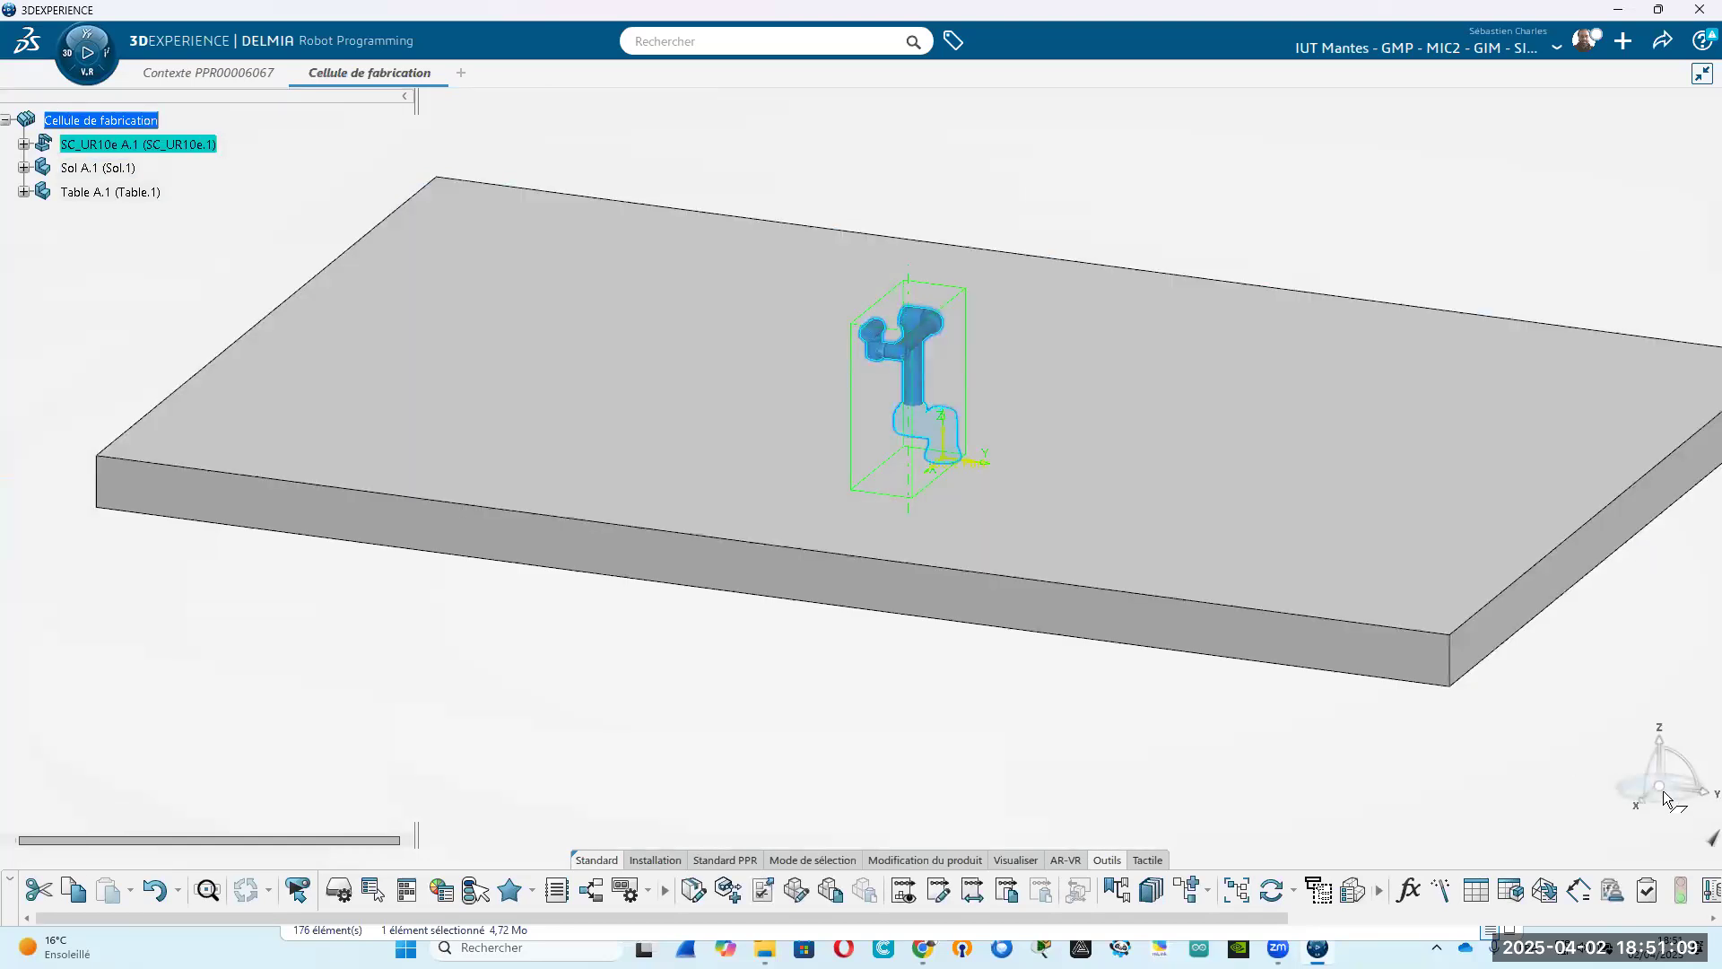
pyautogui.rightClick(1662, 793)
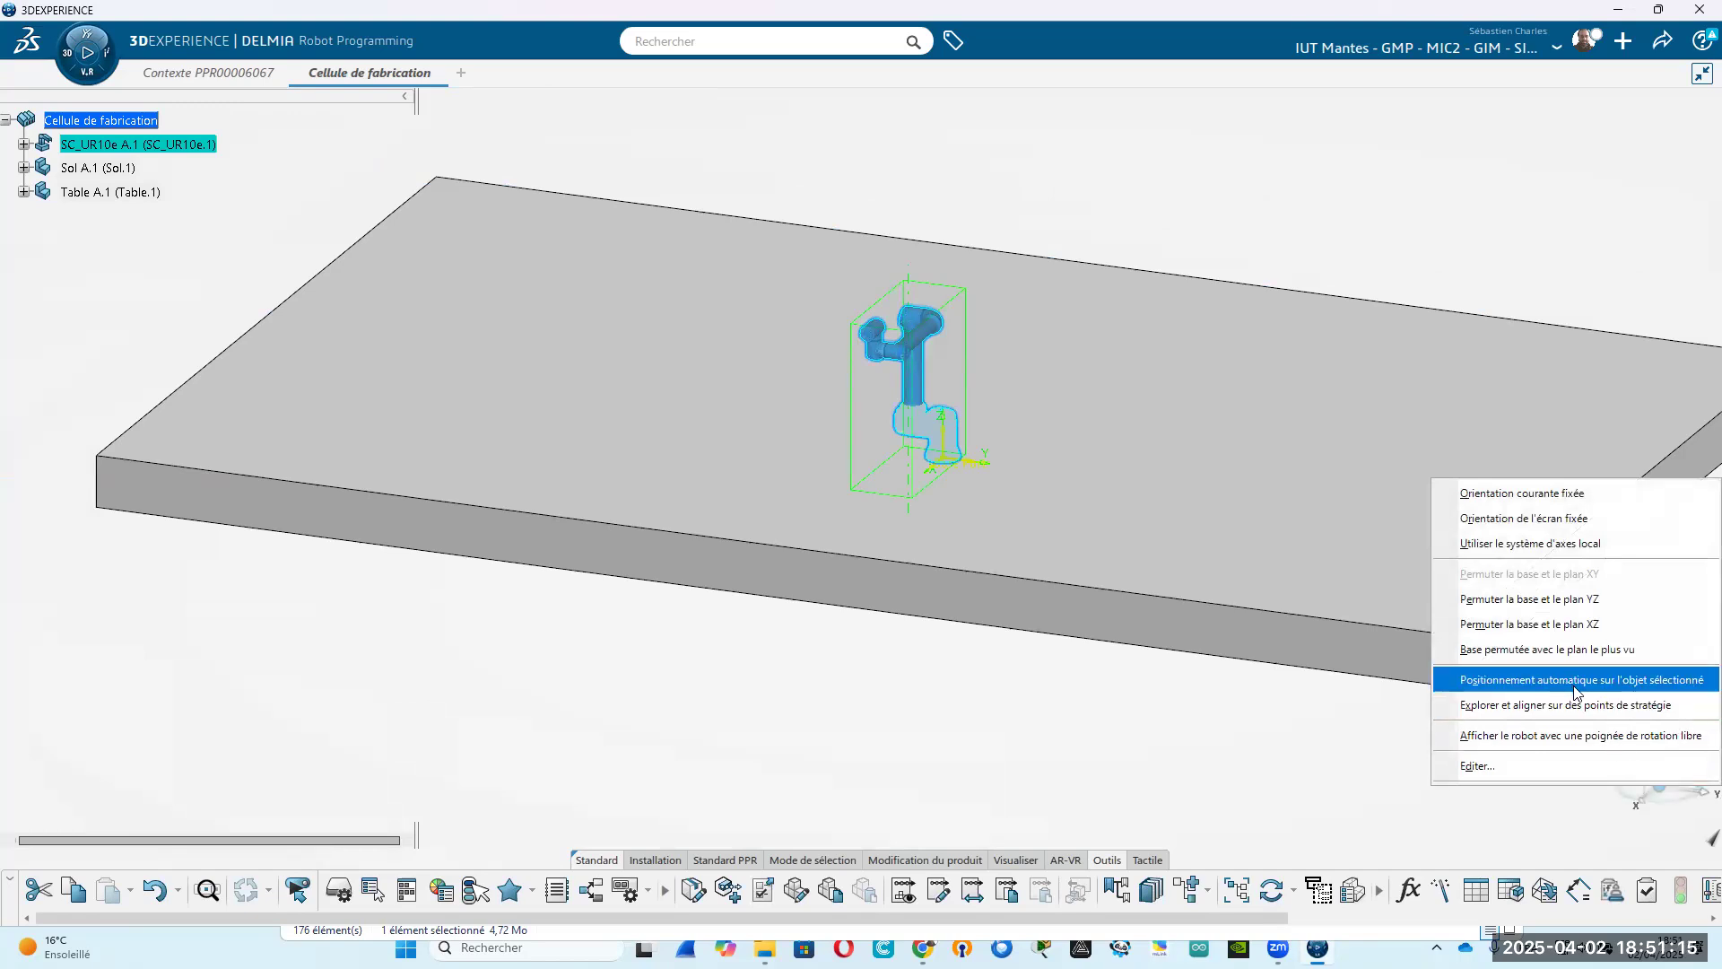
pyautogui.click(1507, 833)
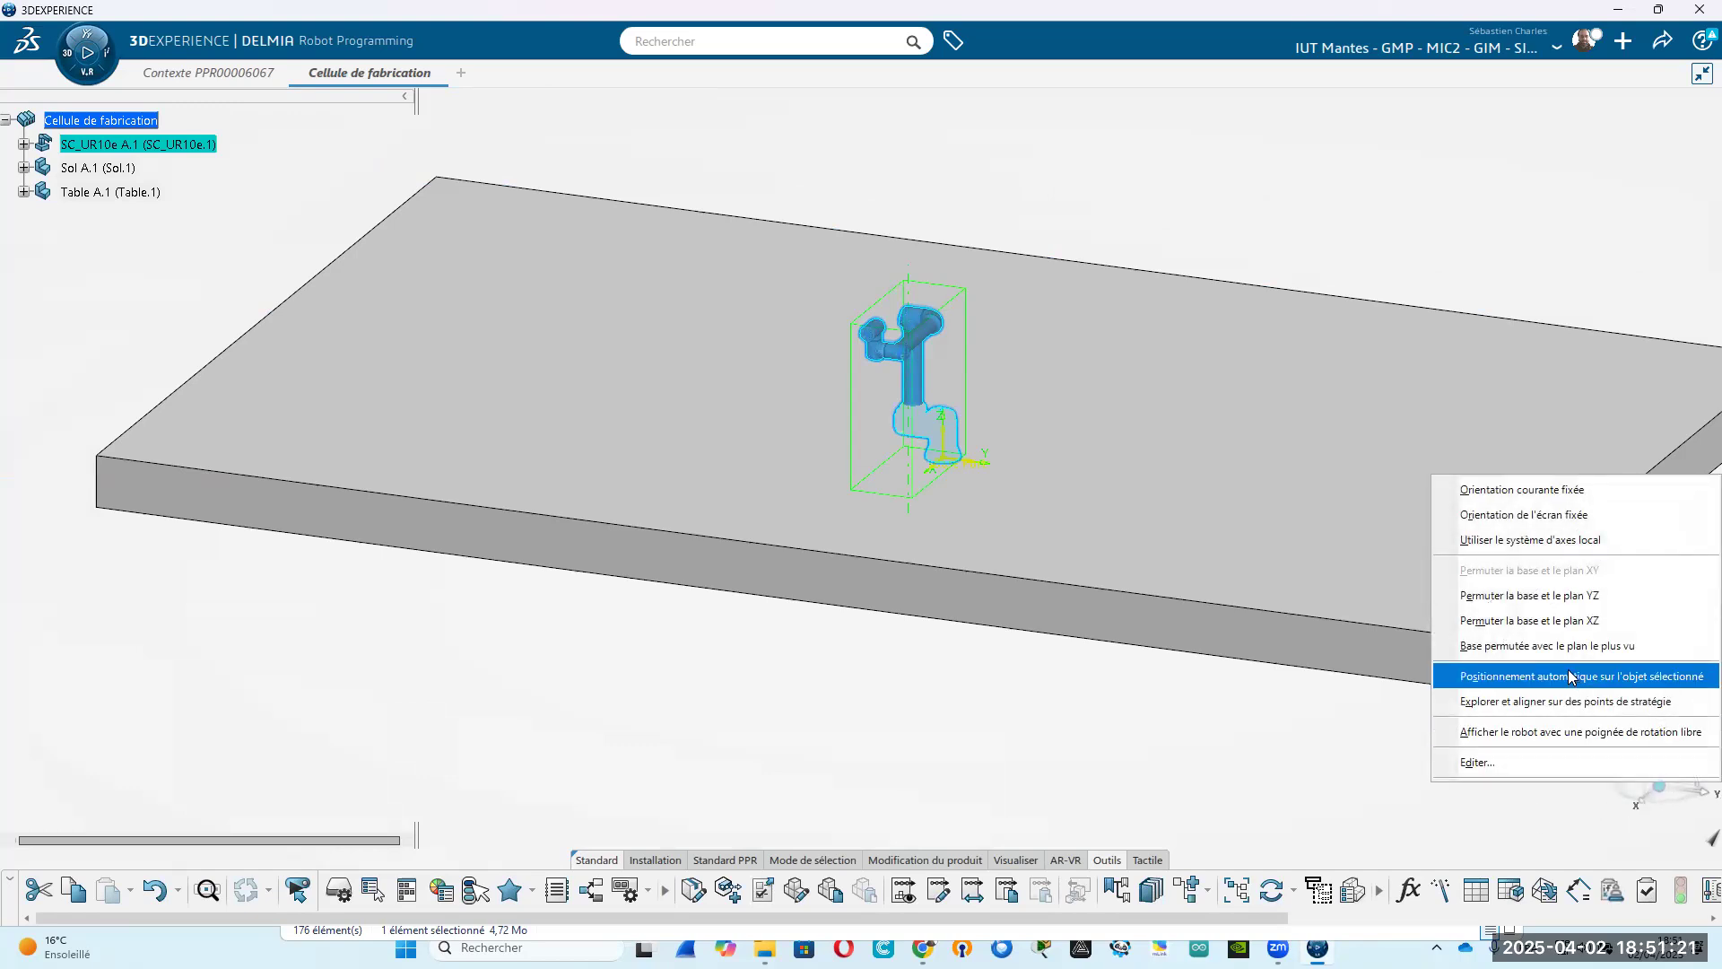
pyautogui.click(1569, 677)
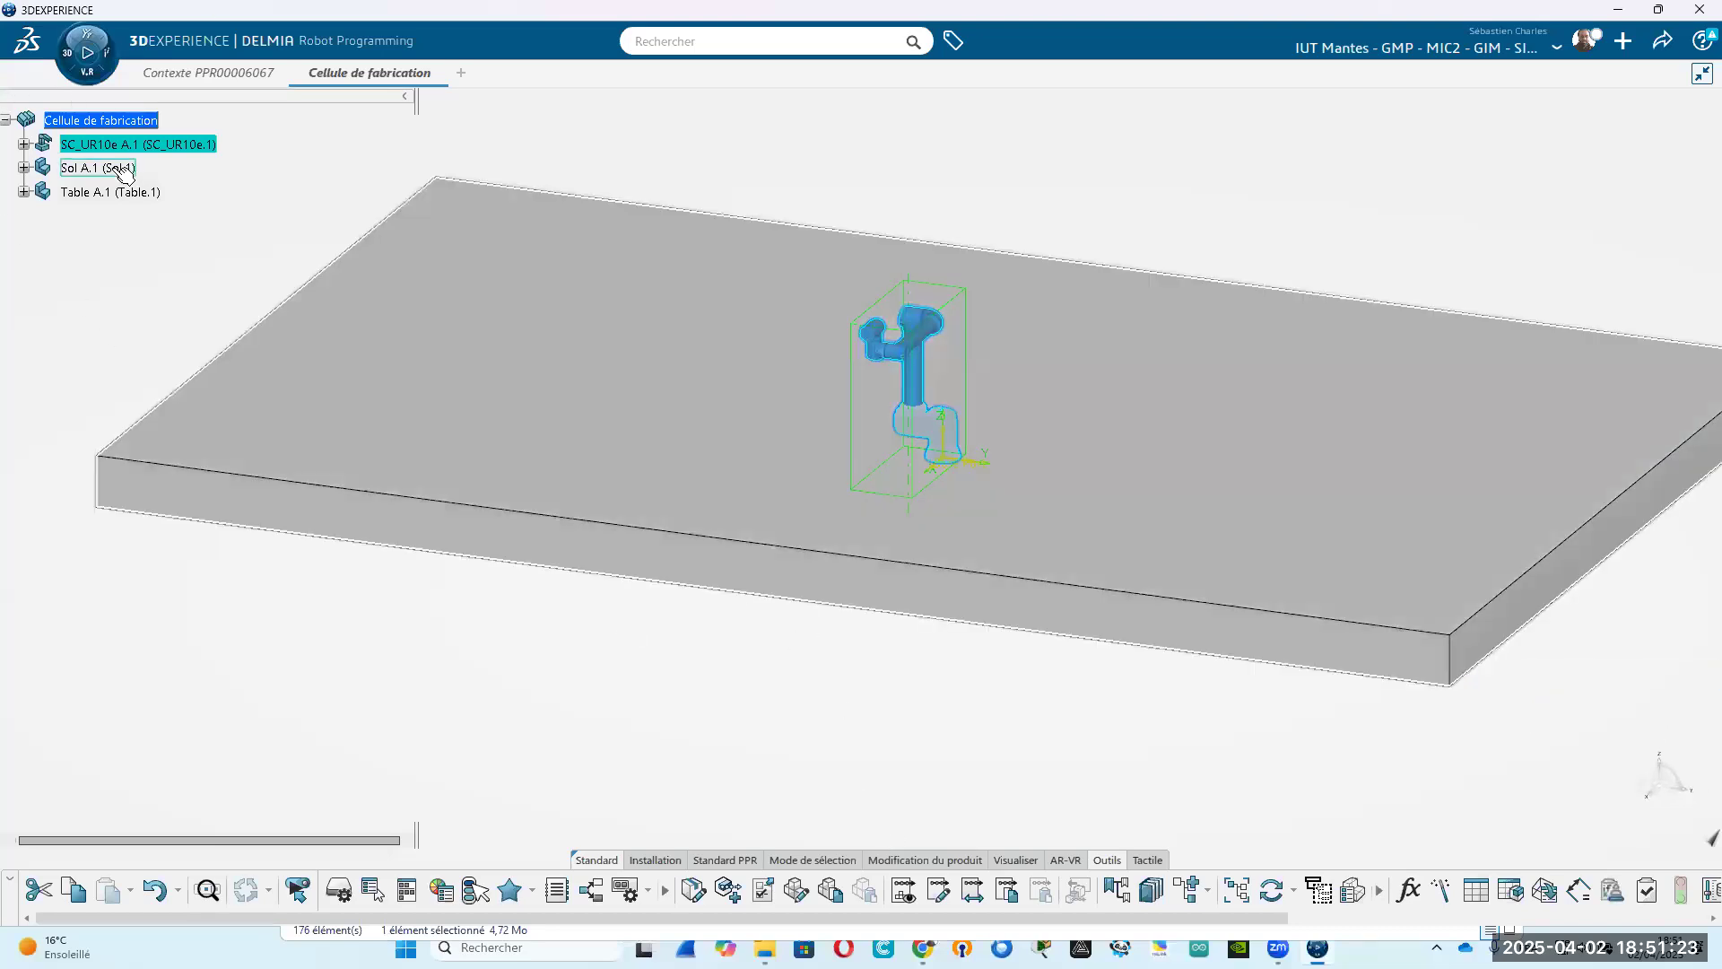
pyautogui.click(97, 168)
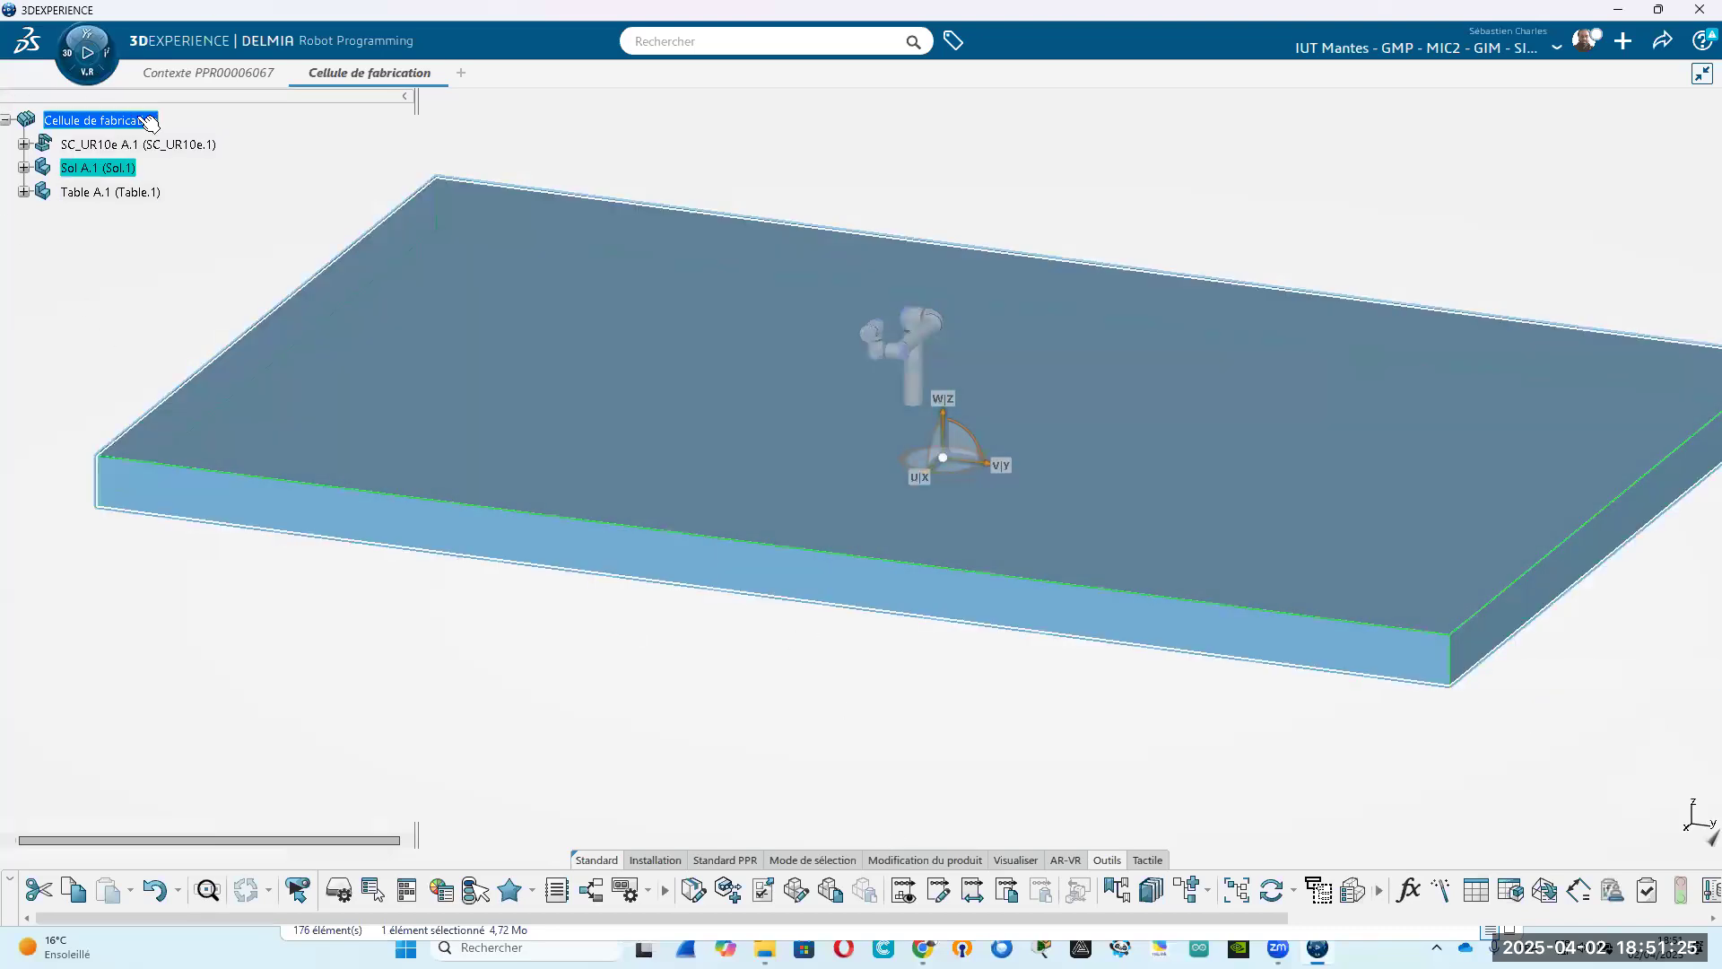
pyautogui.click(138, 144)
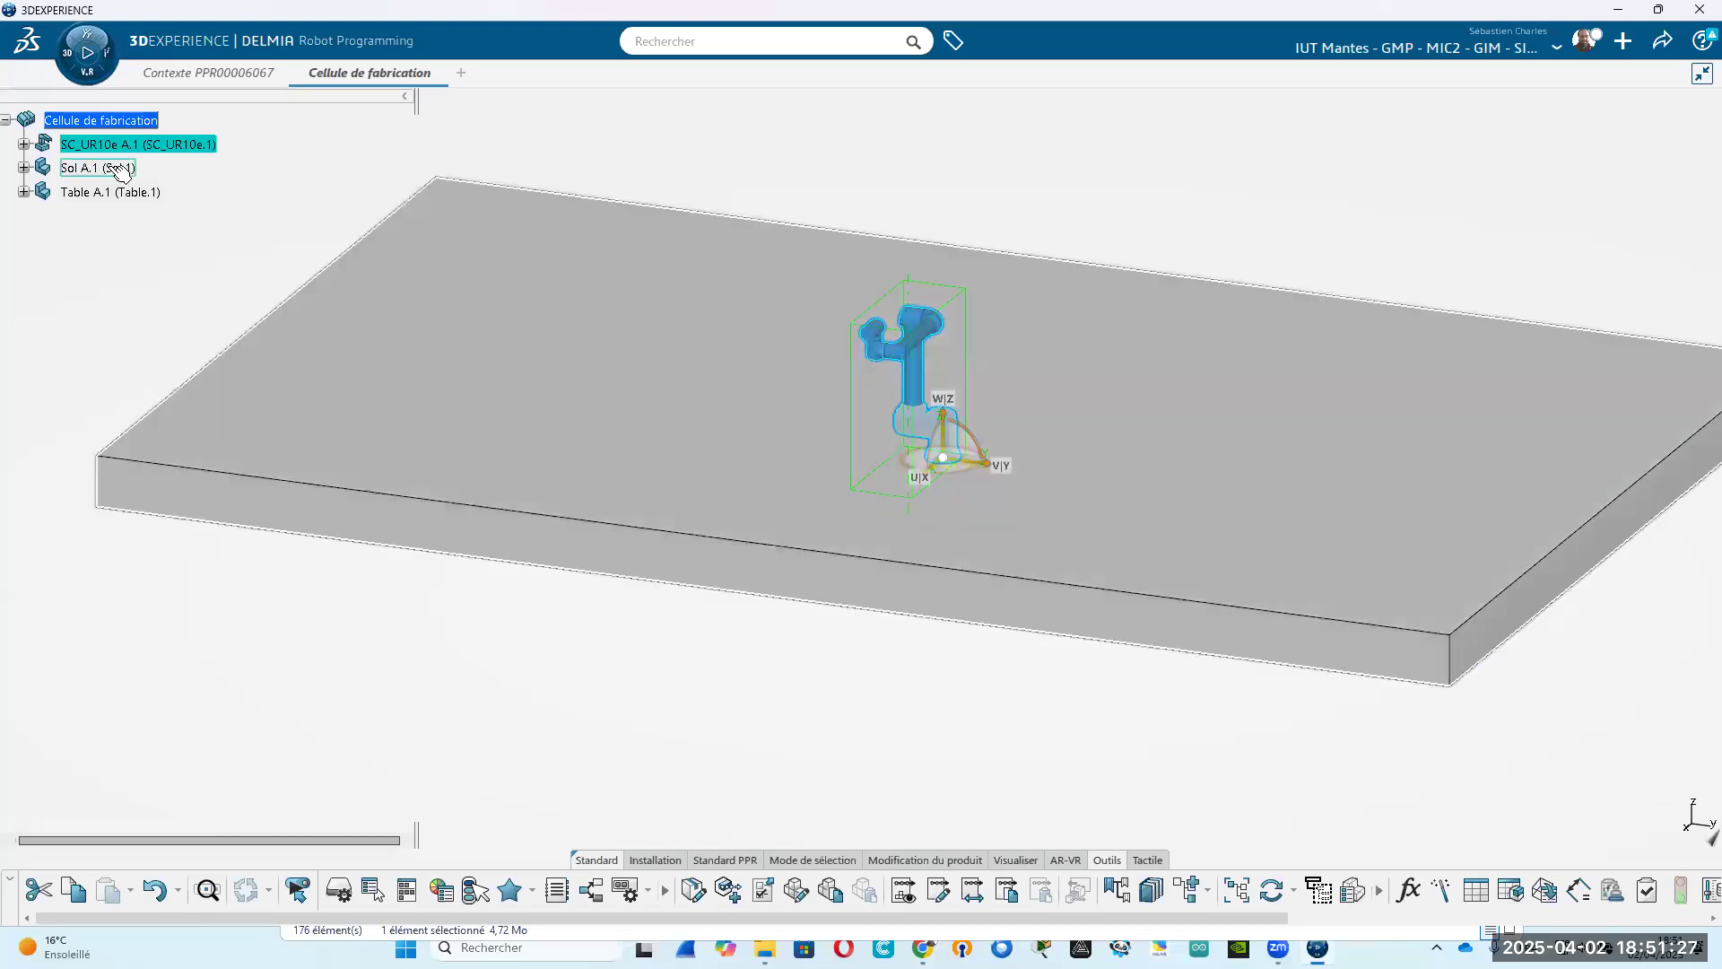
pyautogui.click(121, 169)
pyautogui.click(199, 146)
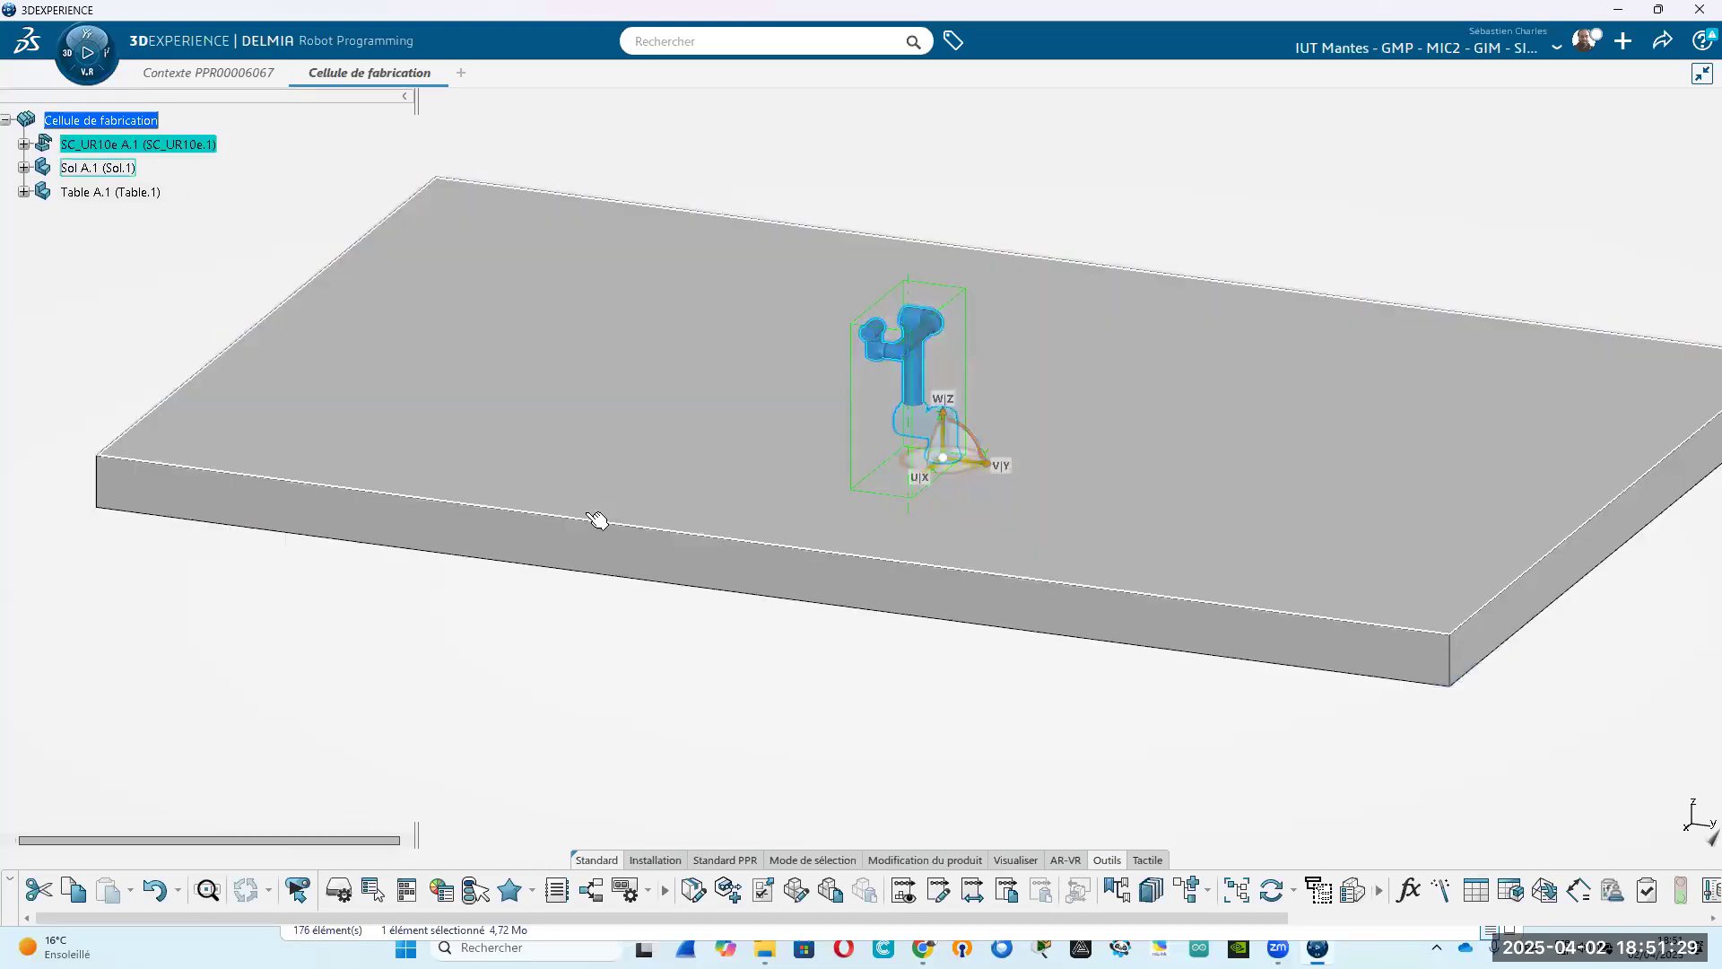
# Set the compass manipulation increments to 100 mm translation and 10 deg rotation for all three axes.
pyautogui.rightClick(948, 463)
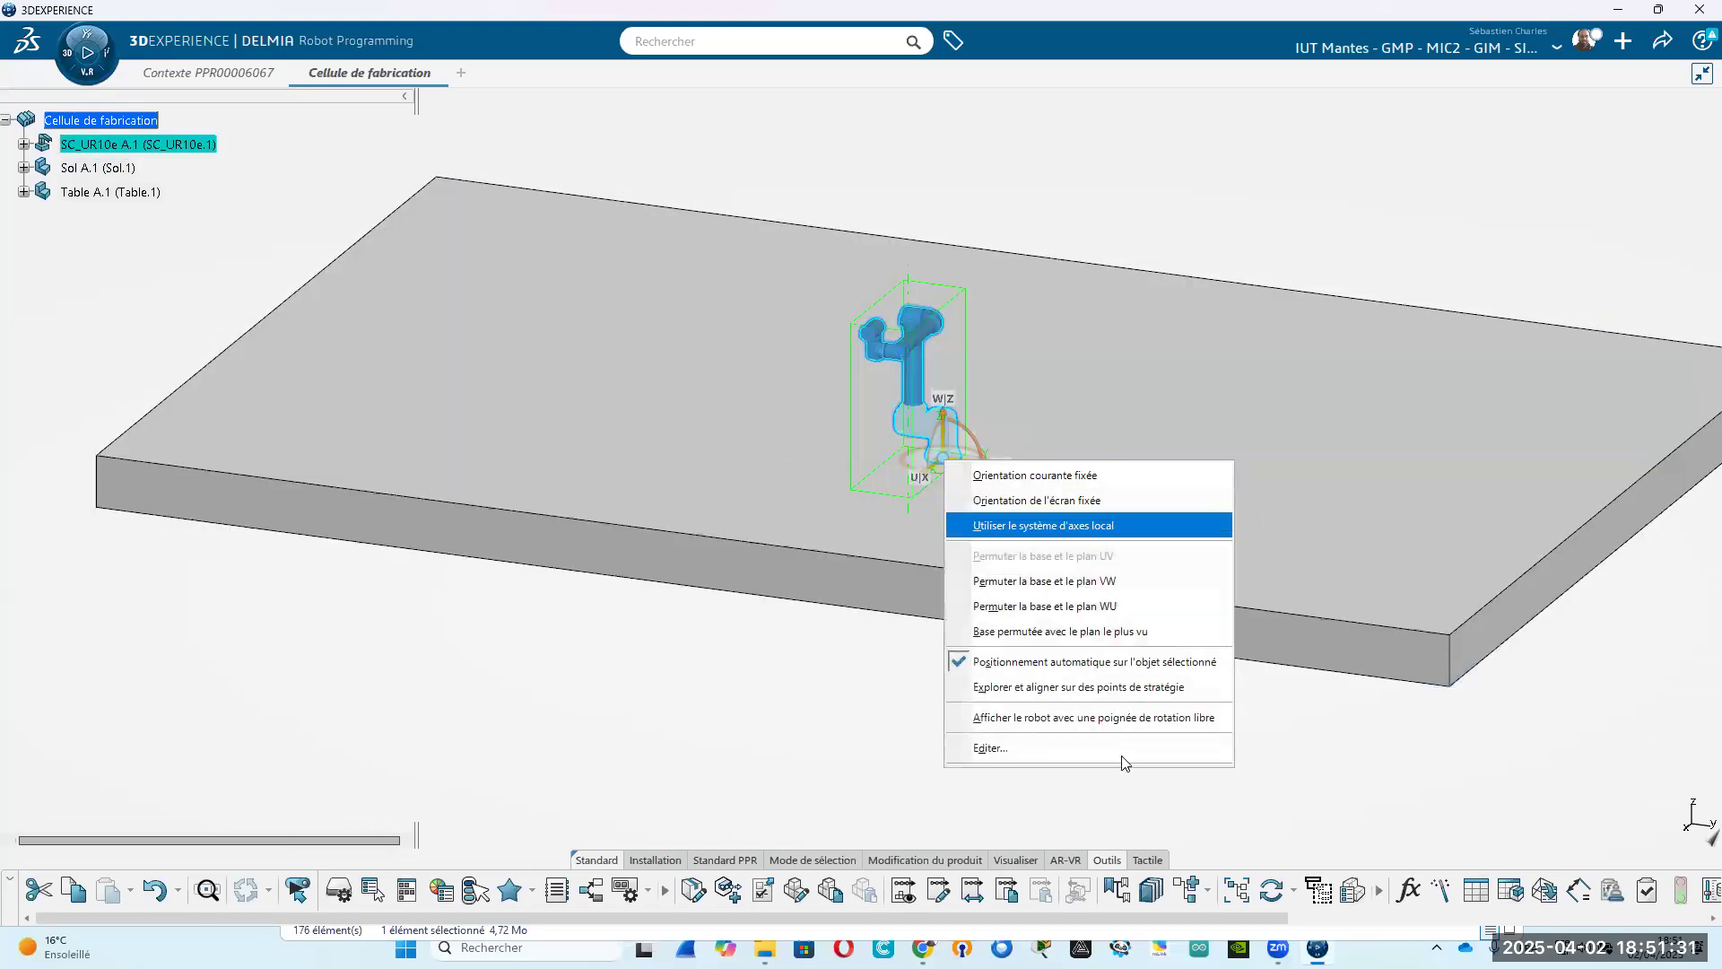
pyautogui.click(1002, 752)
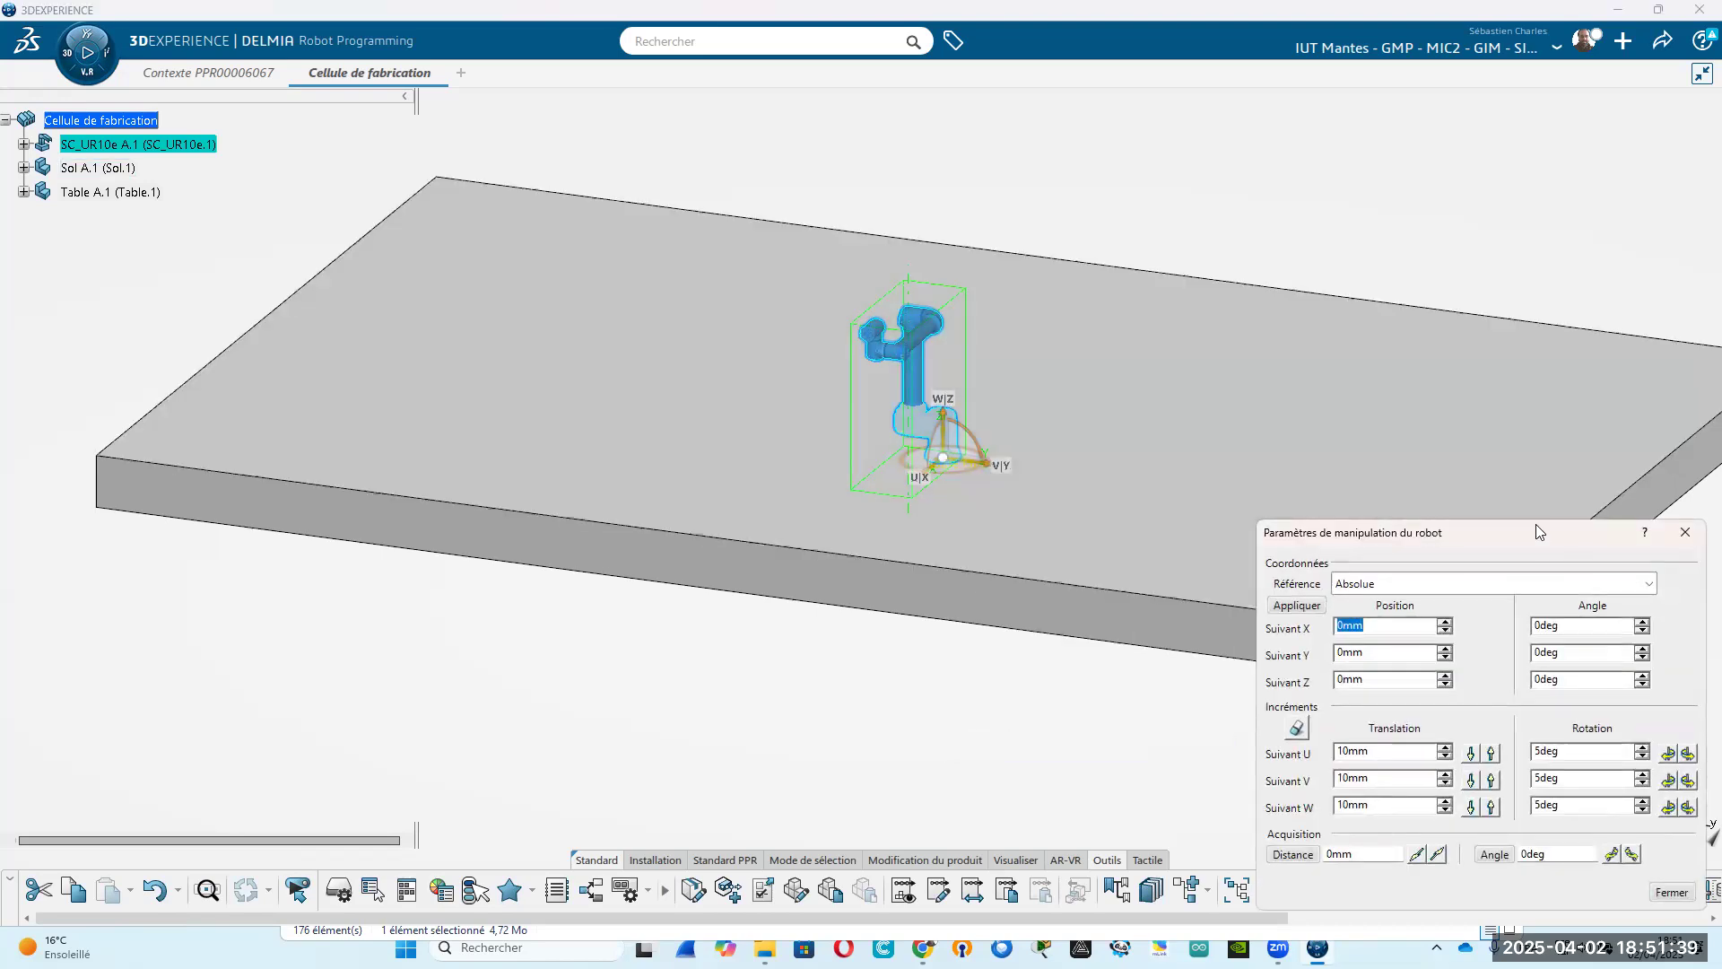
pyautogui.moveTo(1536, 524); pyautogui.dragTo(1338, 152)
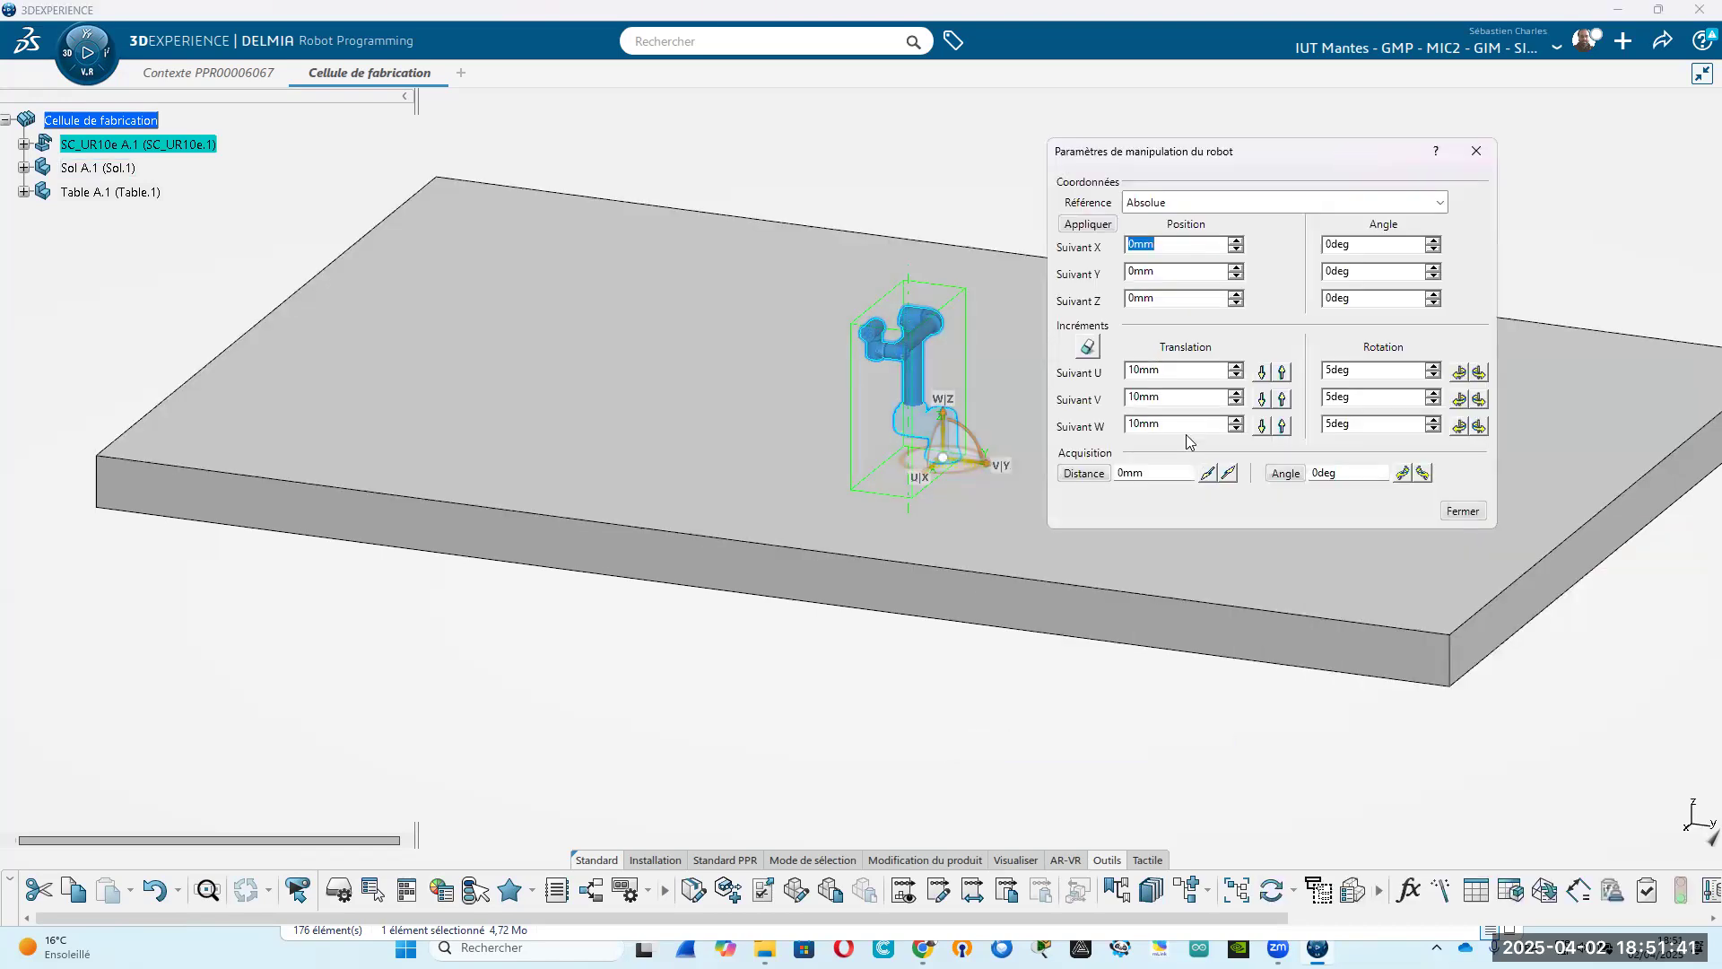
pyautogui.click(1140, 370)
pyautogui.click(1156, 400)
pyautogui.press('Tab')
pyautogui.moveTo(1058, 358); pyautogui.dragTo(1054, 353)
pyautogui.press('Tab')
pyautogui.write('1')
pyautogui.press('Tab')
pyautogui.write('100')
pyautogui.press('Tab')
pyautogui.write('10')
pyautogui.press('Tab')
pyautogui.press('Tab')
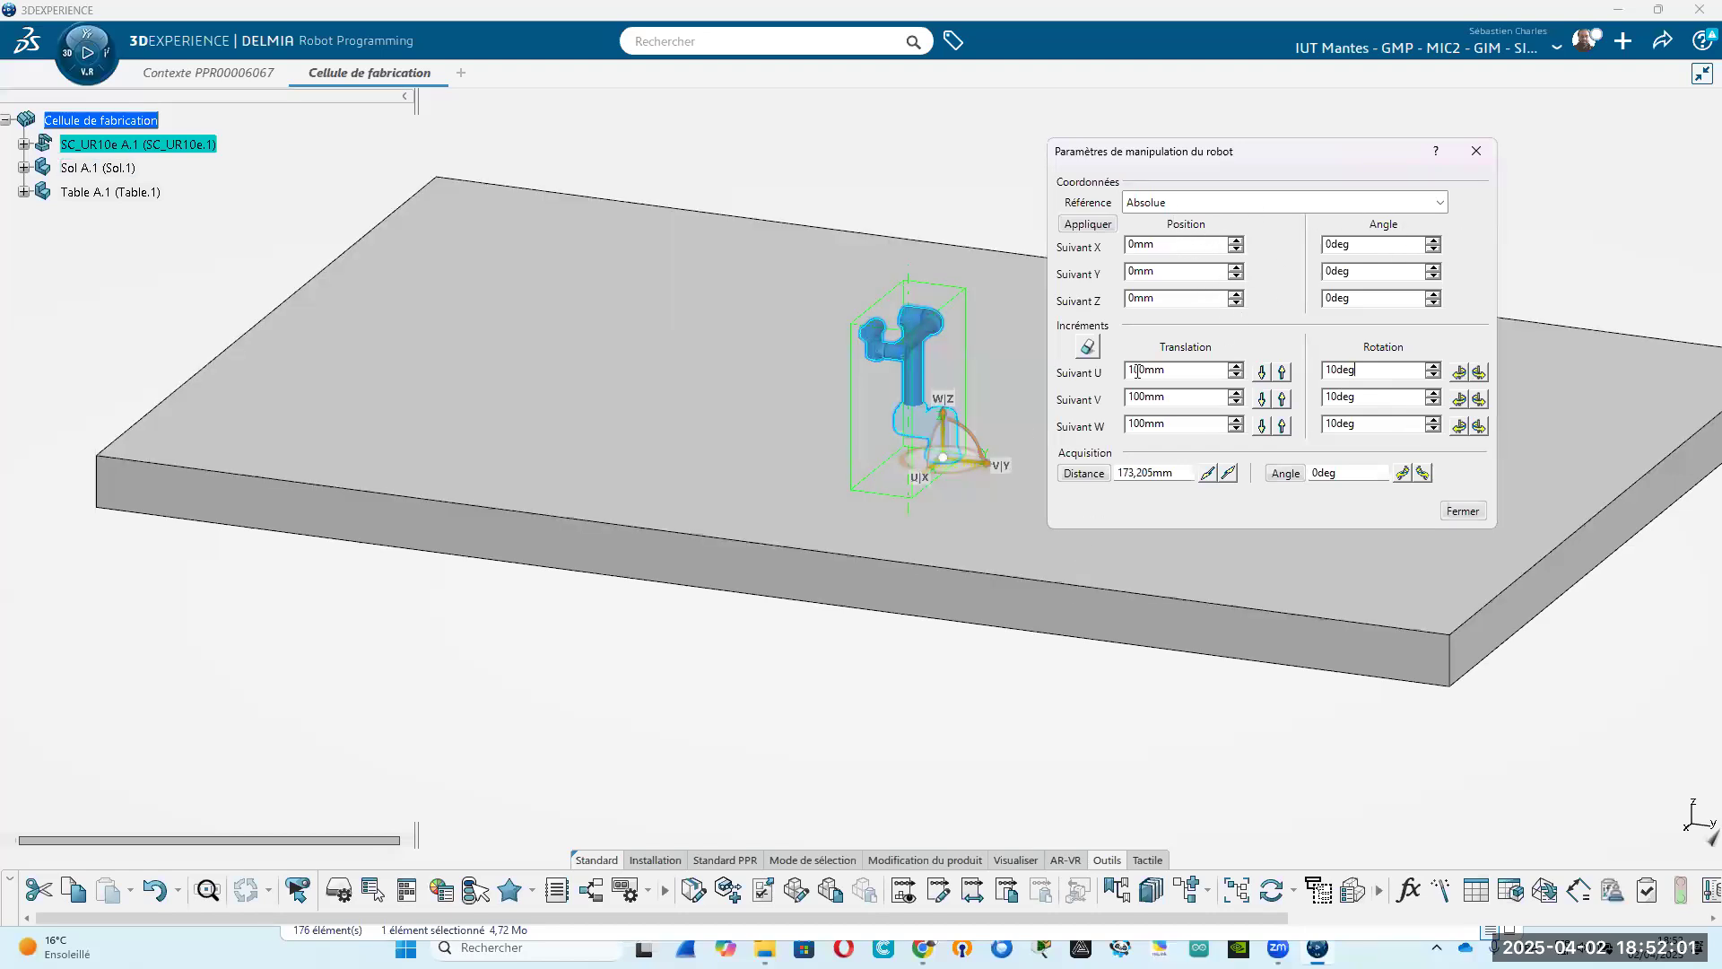
# Raise the SC_UR10e robot along Z with the compass to a height of 1100 mm.
pyautogui.click(948, 356)
pyautogui.moveTo(946, 352)
pyautogui.mouseDown()
pyautogui.moveTo(945, 308)
pyautogui.moveTo(945, 328)
pyautogui.mouseUp()
pyautogui.moveTo(942, 504); pyautogui.dragTo(914, 529, button='middle')
pyautogui.moveTo(921, 320); pyautogui.dragTo(921, 240)
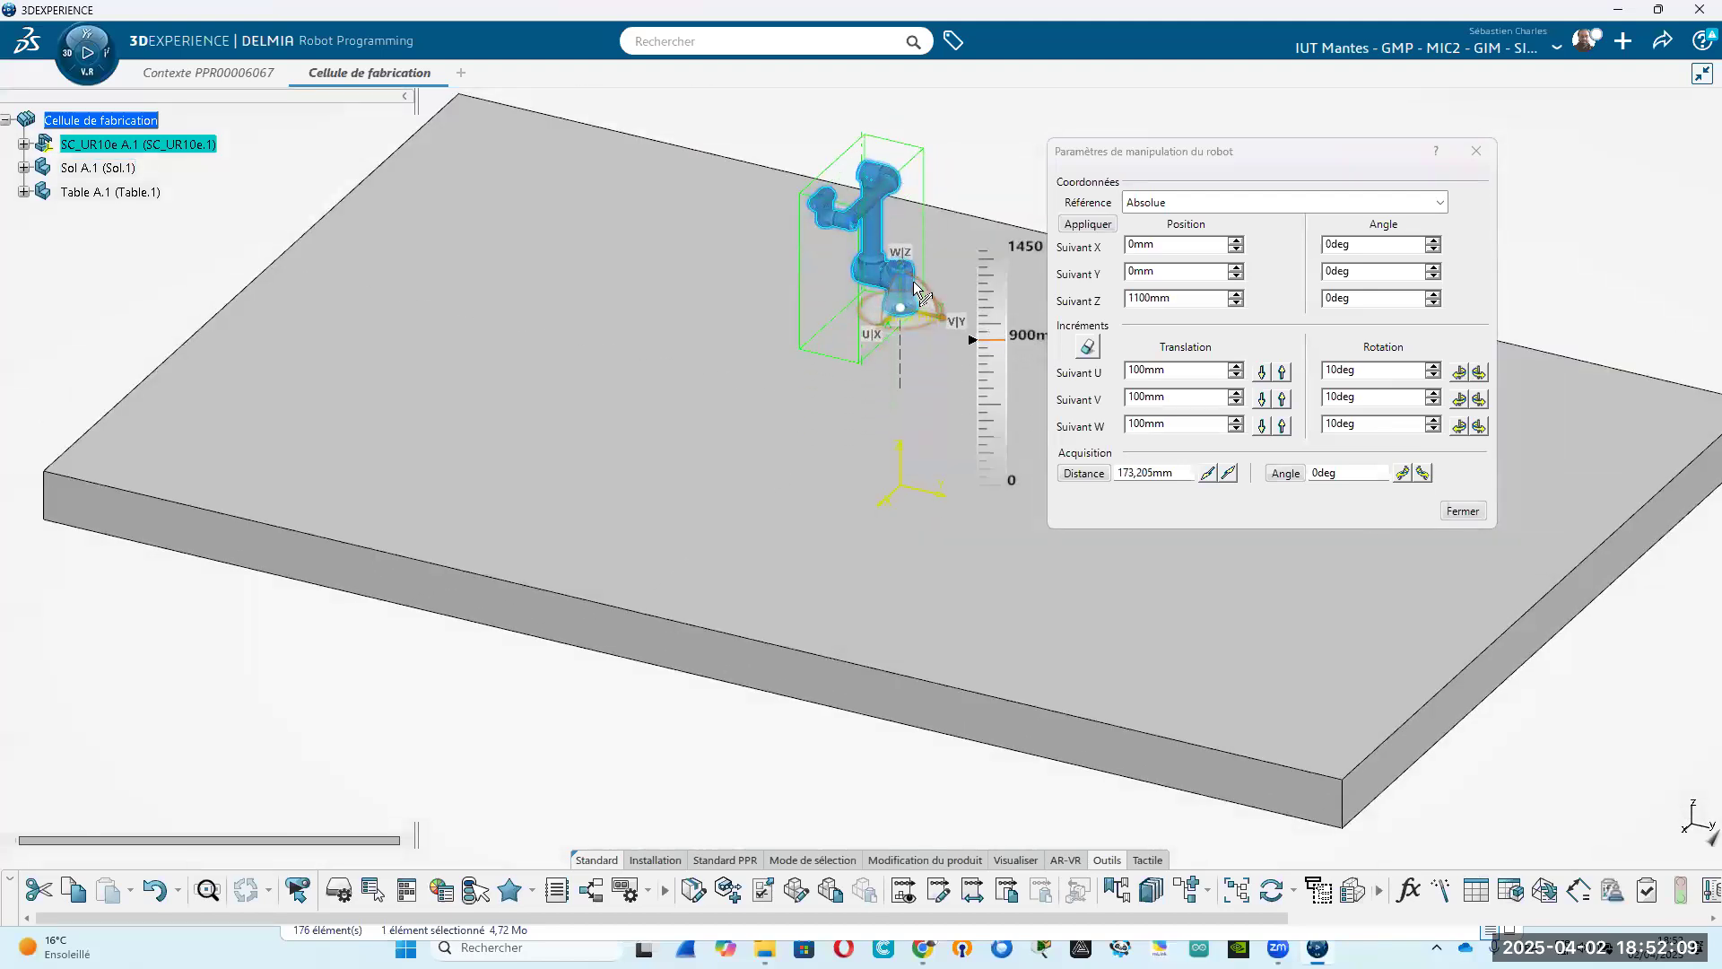
pyautogui.moveTo(915, 584); pyautogui.dragTo(972, 473, button='middle')
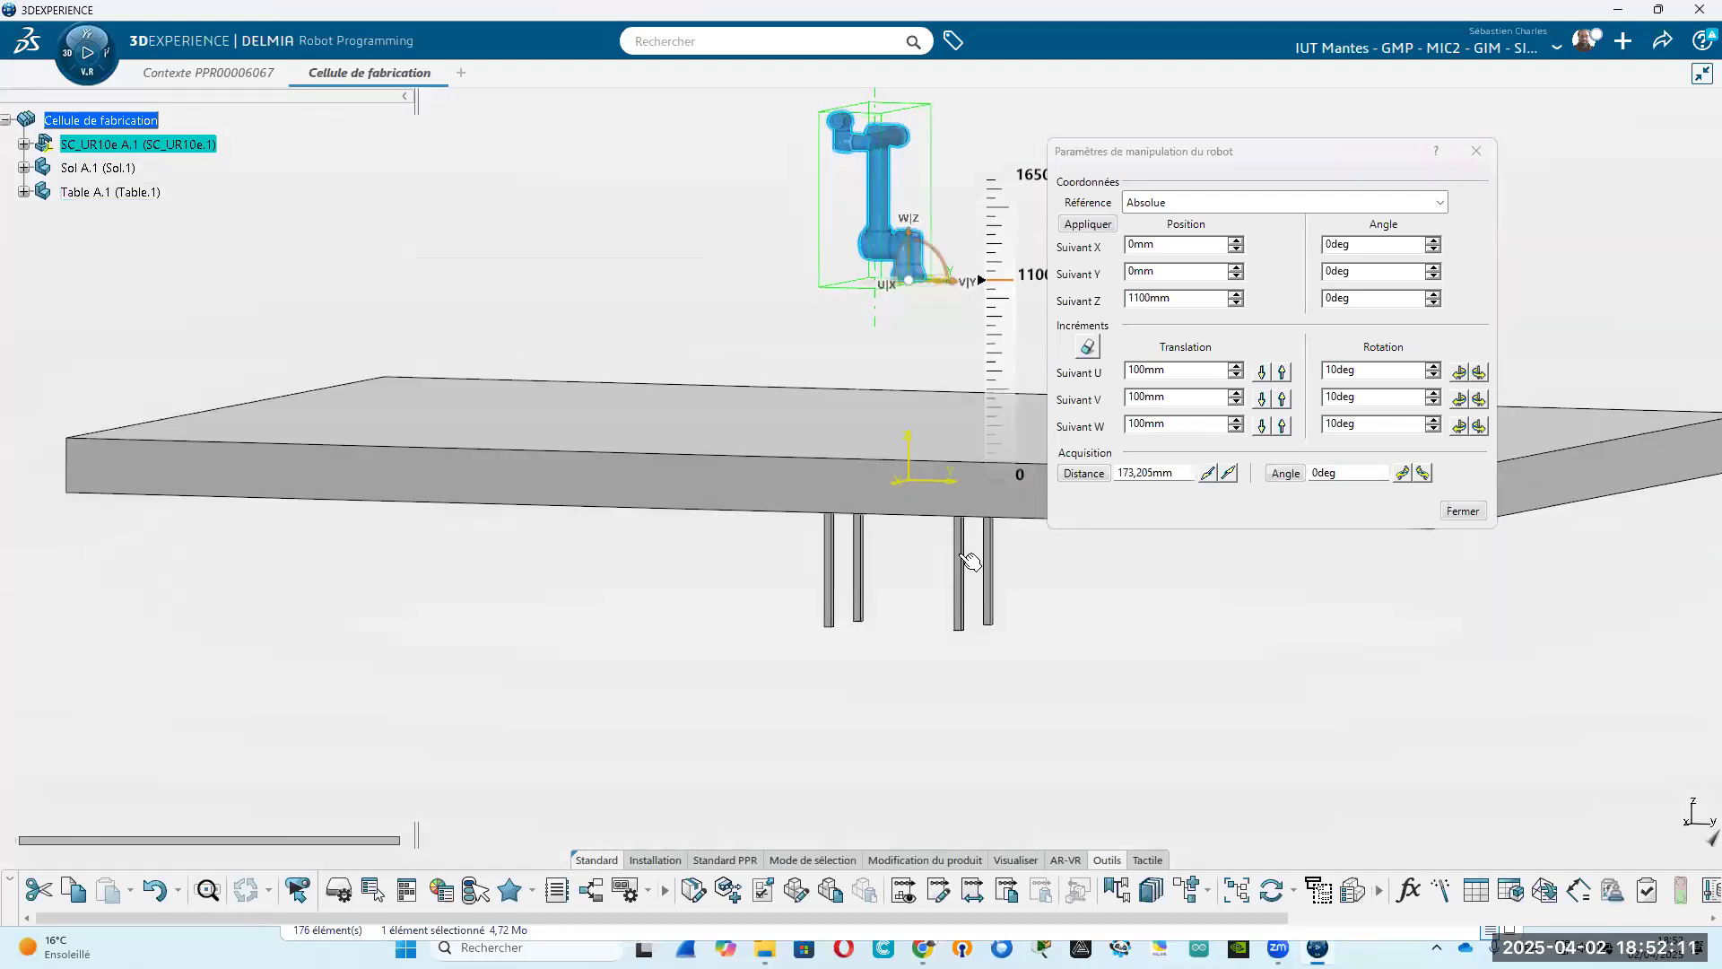
# Raise the table along Z with the compass to 1100 mm and close the manipulation parameters.
pyautogui.click(942, 462)
pyautogui.moveTo(906, 450); pyautogui.dragTo(924, 255)
pyautogui.moveTo(764, 652); pyautogui.dragTo(705, 544, button='middle')
pyautogui.moveTo(806, 697); pyautogui.dragTo(674, 738, button='middle')
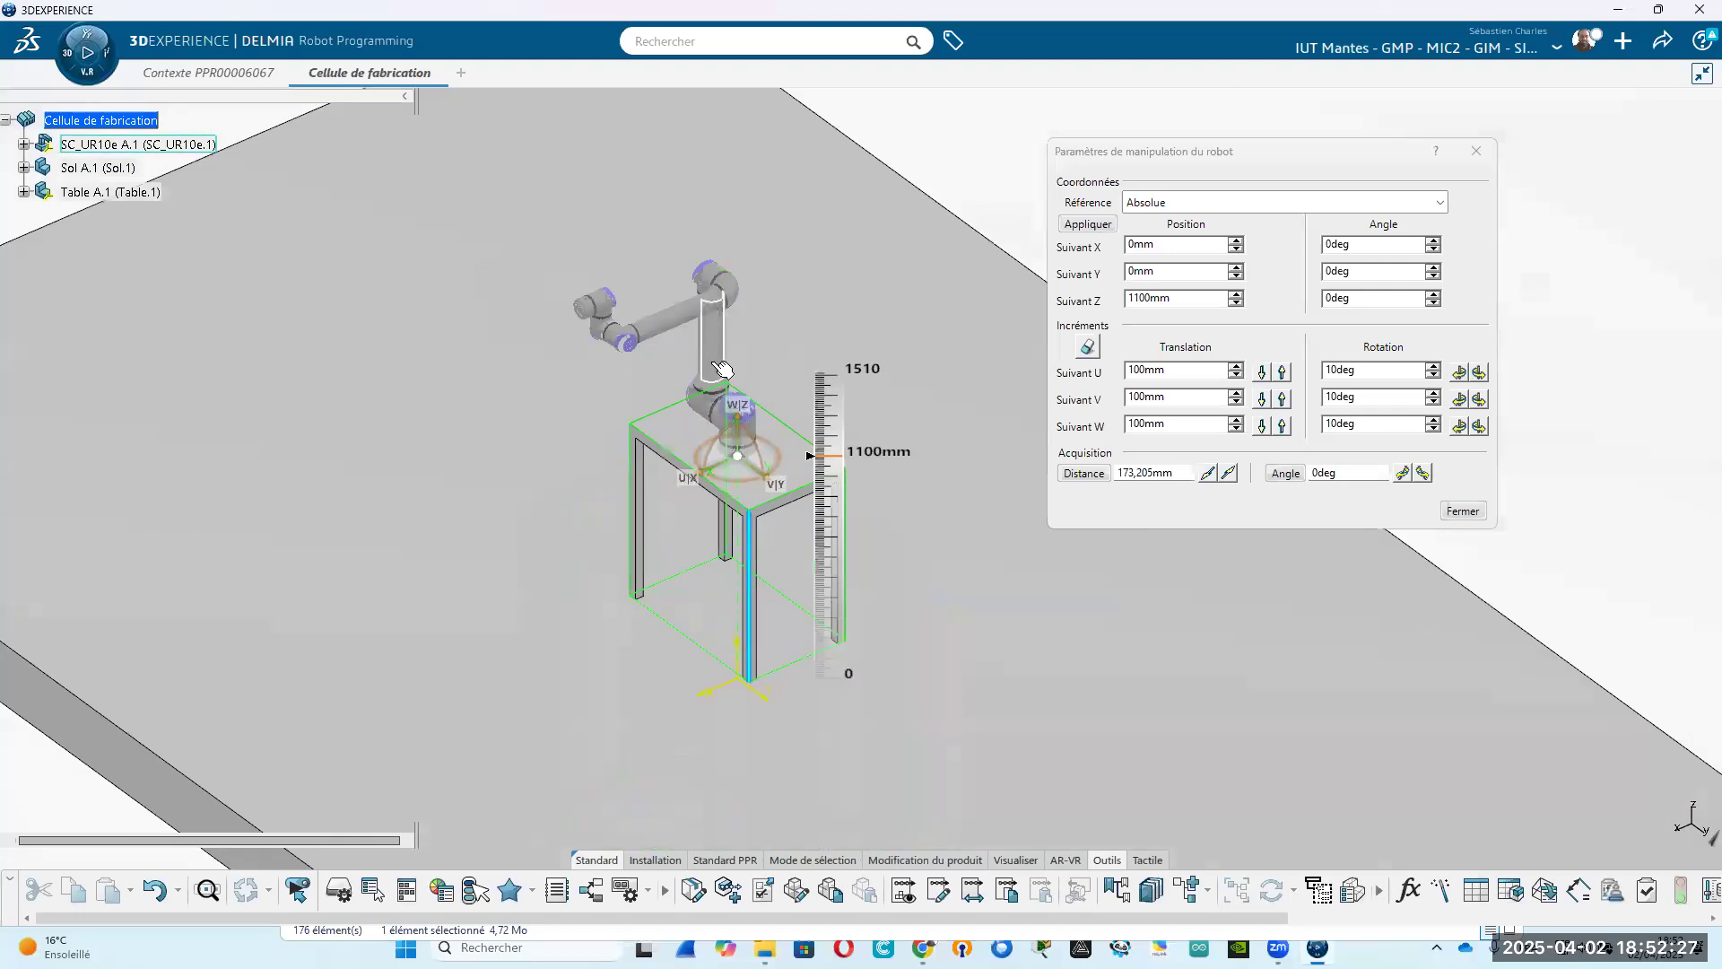
pyautogui.middleClick(619, 568)
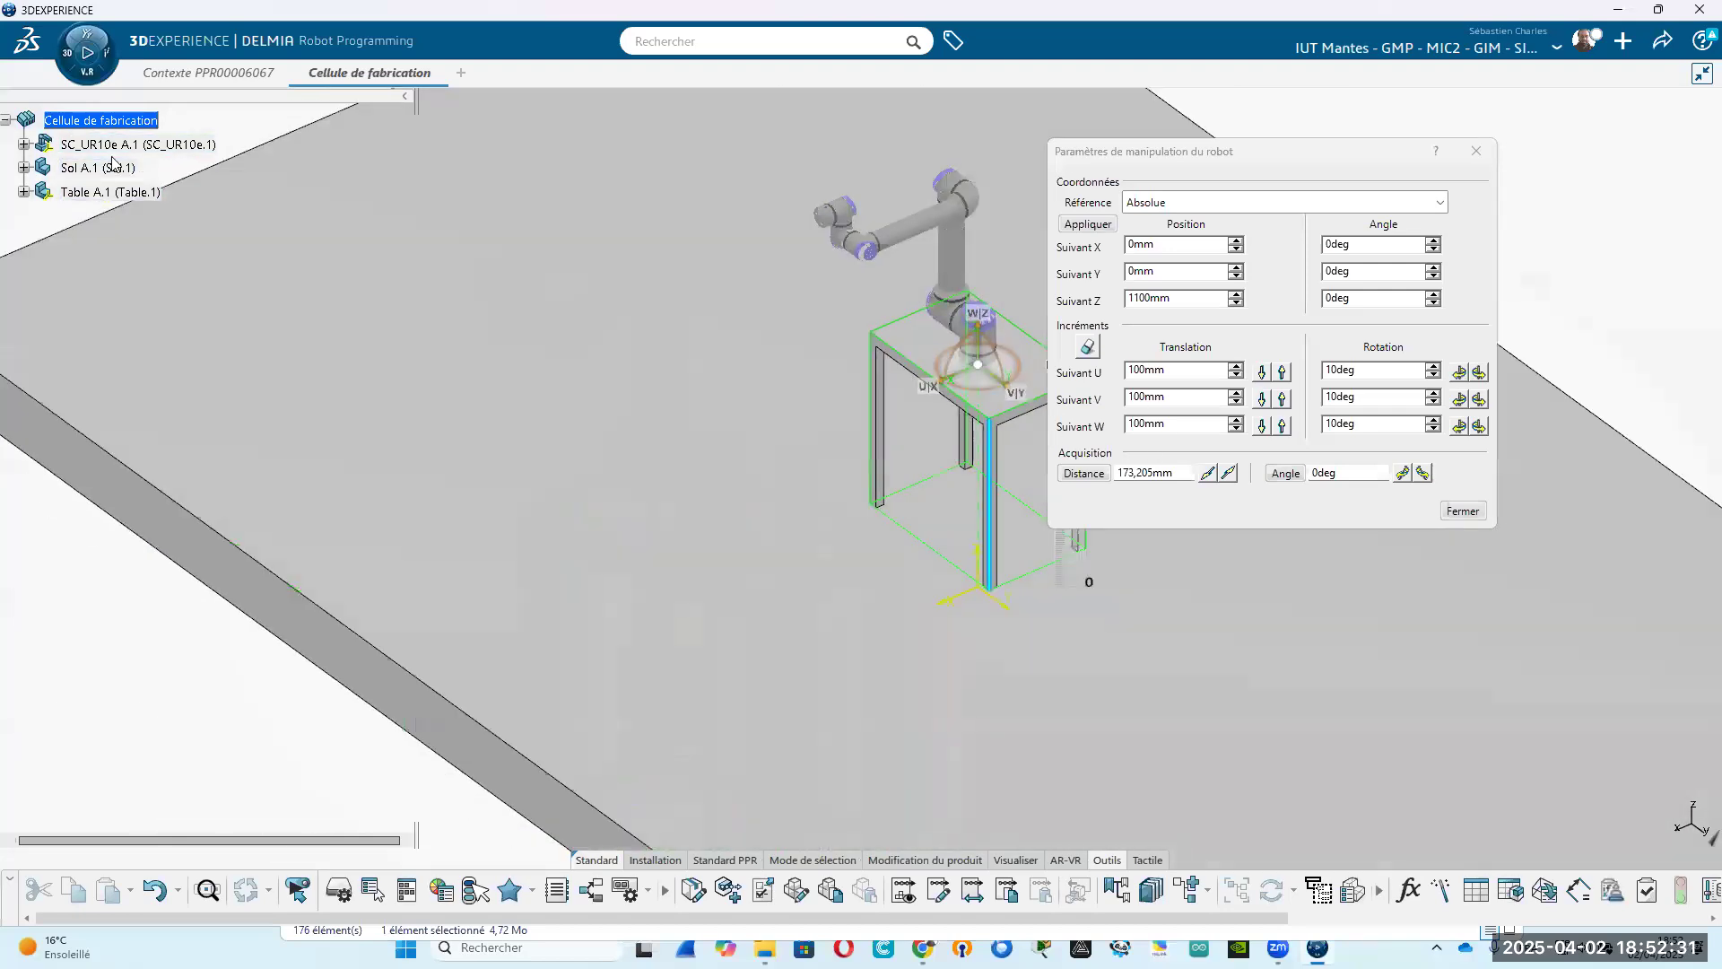
pyautogui.moveTo(646, 325); pyautogui.dragTo(730, 427, button='middle')
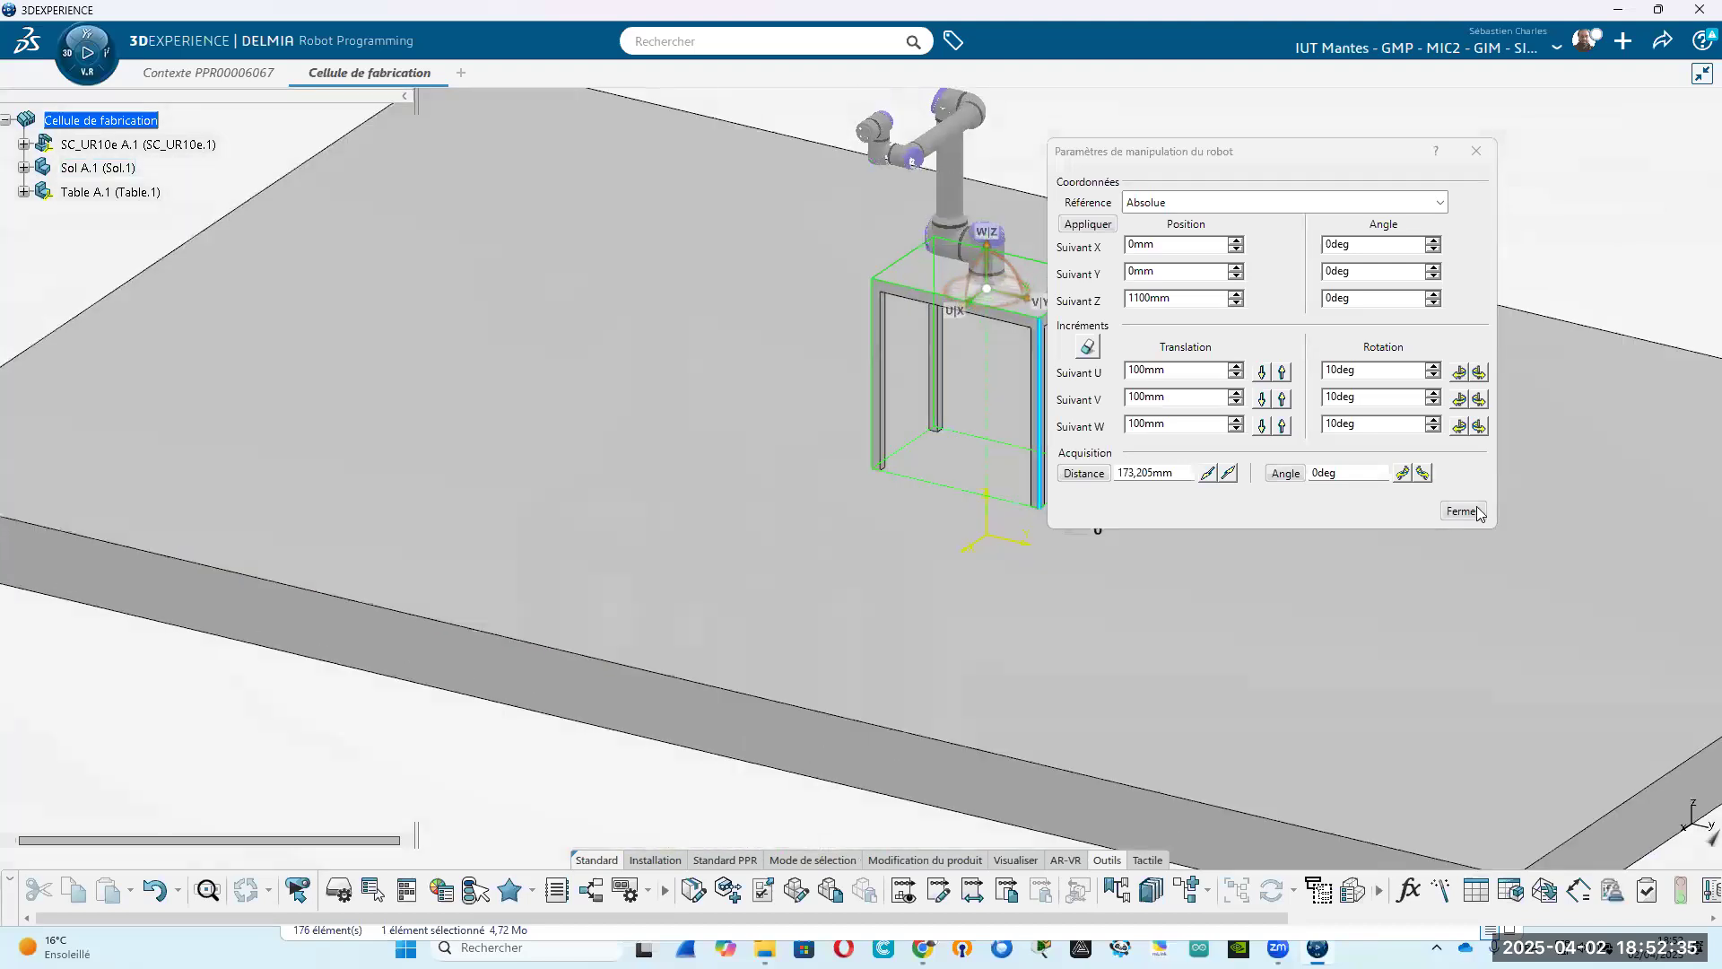
pyautogui.click(1478, 518)
# Insert the Outil tool from the Robotique bookmark into the manufacturing cell and close the bookmarks.
pyautogui.moveTo(691, 571); pyautogui.dragTo(558, 788, button='middle')
pyautogui.click(1091, 496)
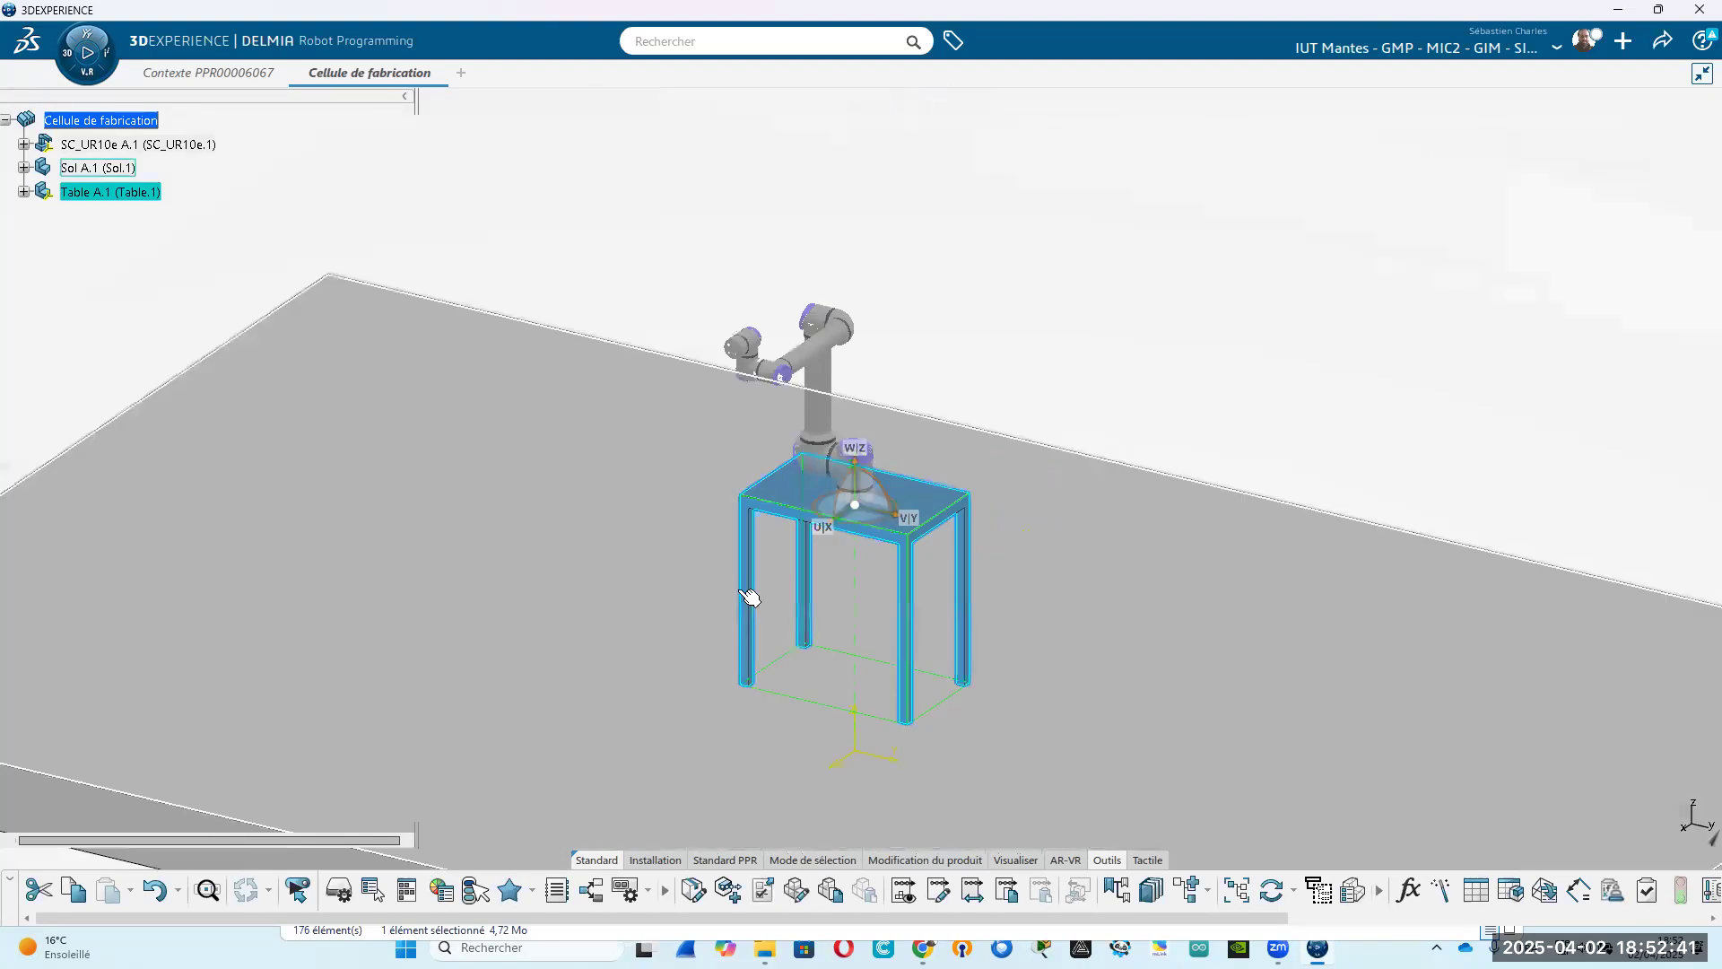
pyautogui.moveTo(750, 596); pyautogui.dragTo(1311, 588, button='middle')
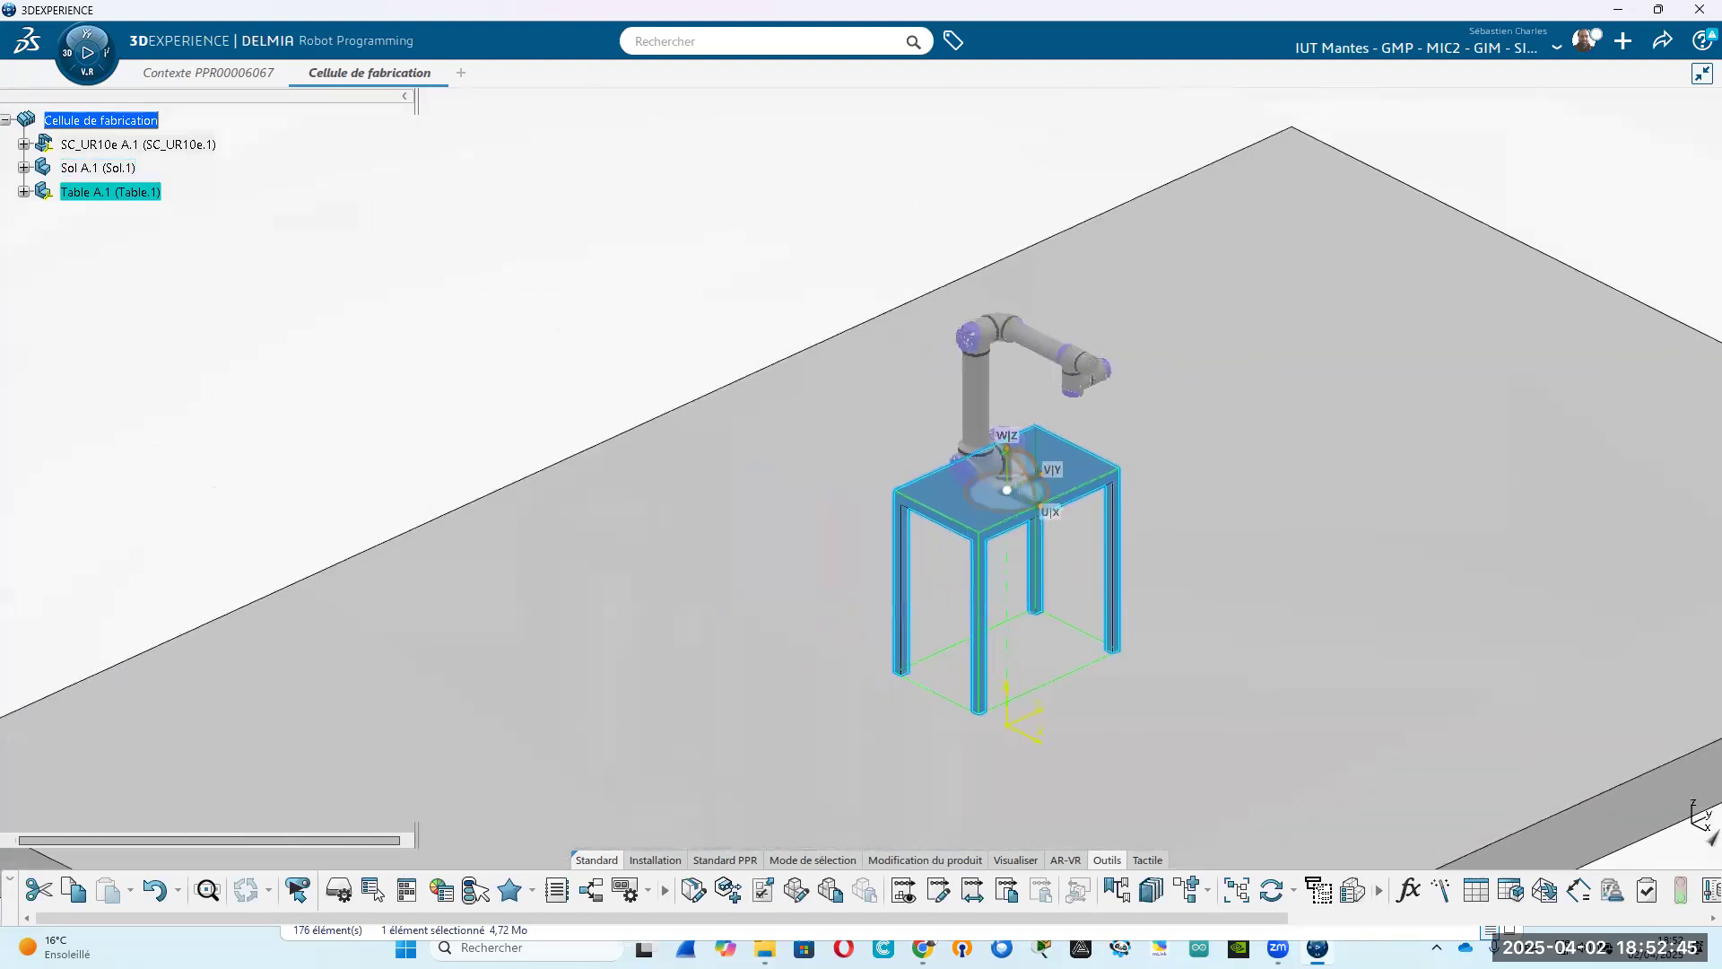
pyautogui.click(1148, 891)
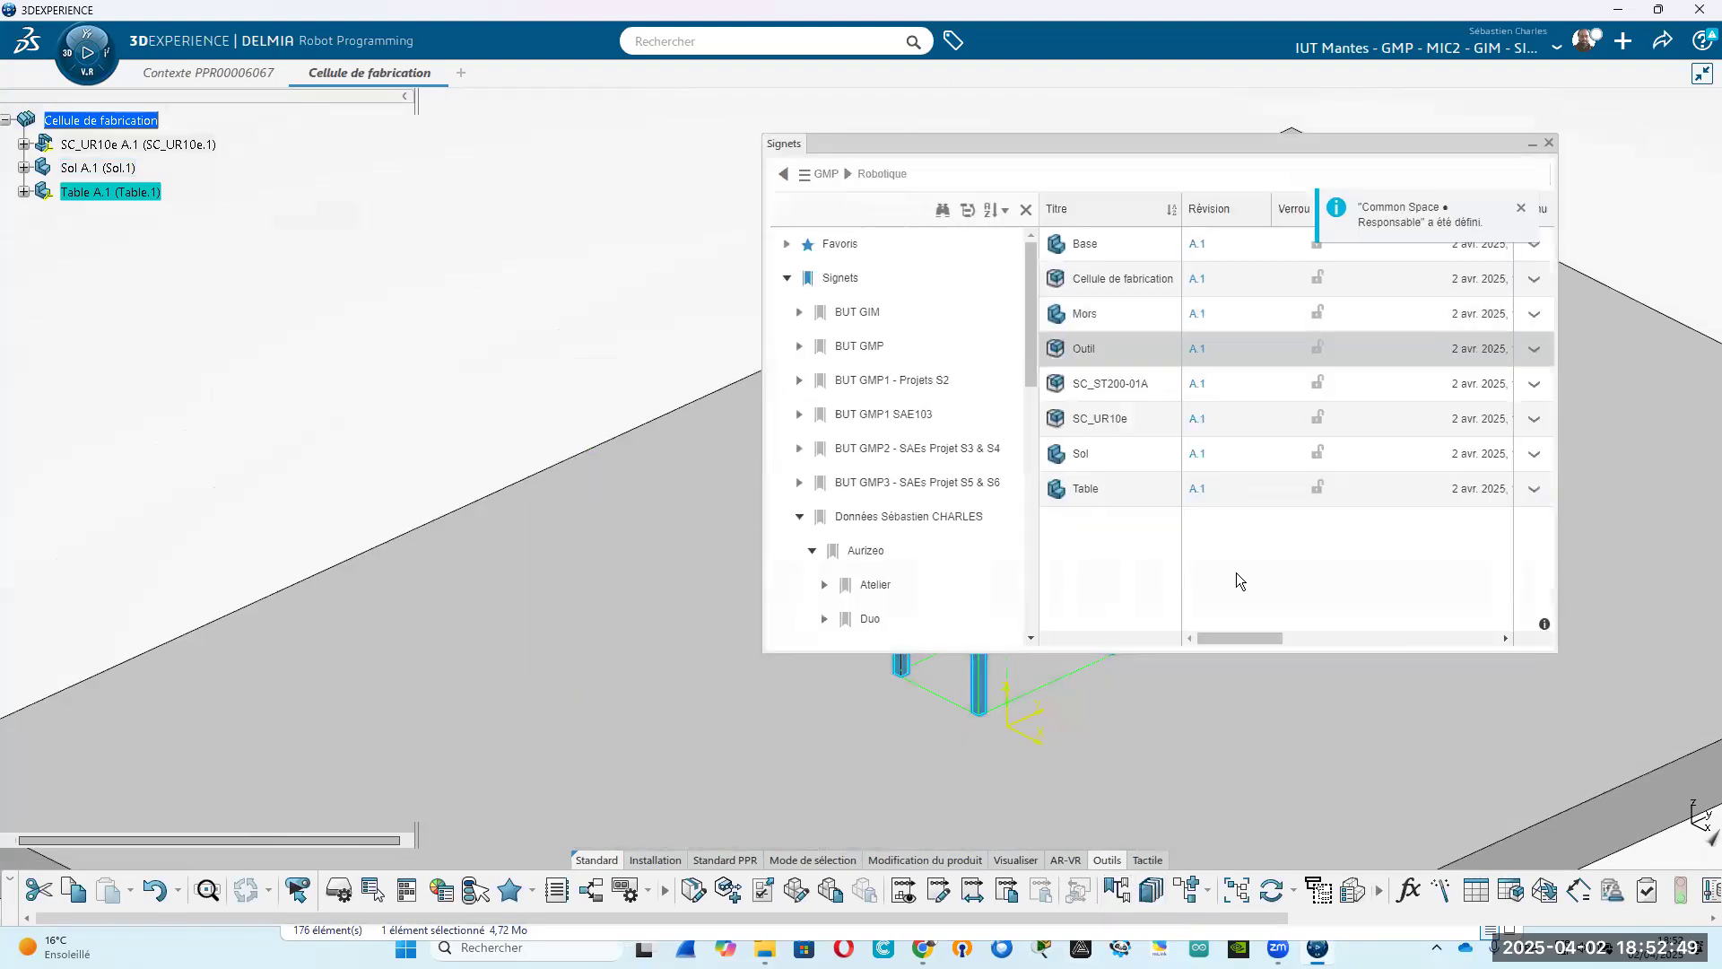
pyautogui.click(1089, 343)
pyautogui.moveTo(234, 90); pyautogui.dragTo(148, 126)
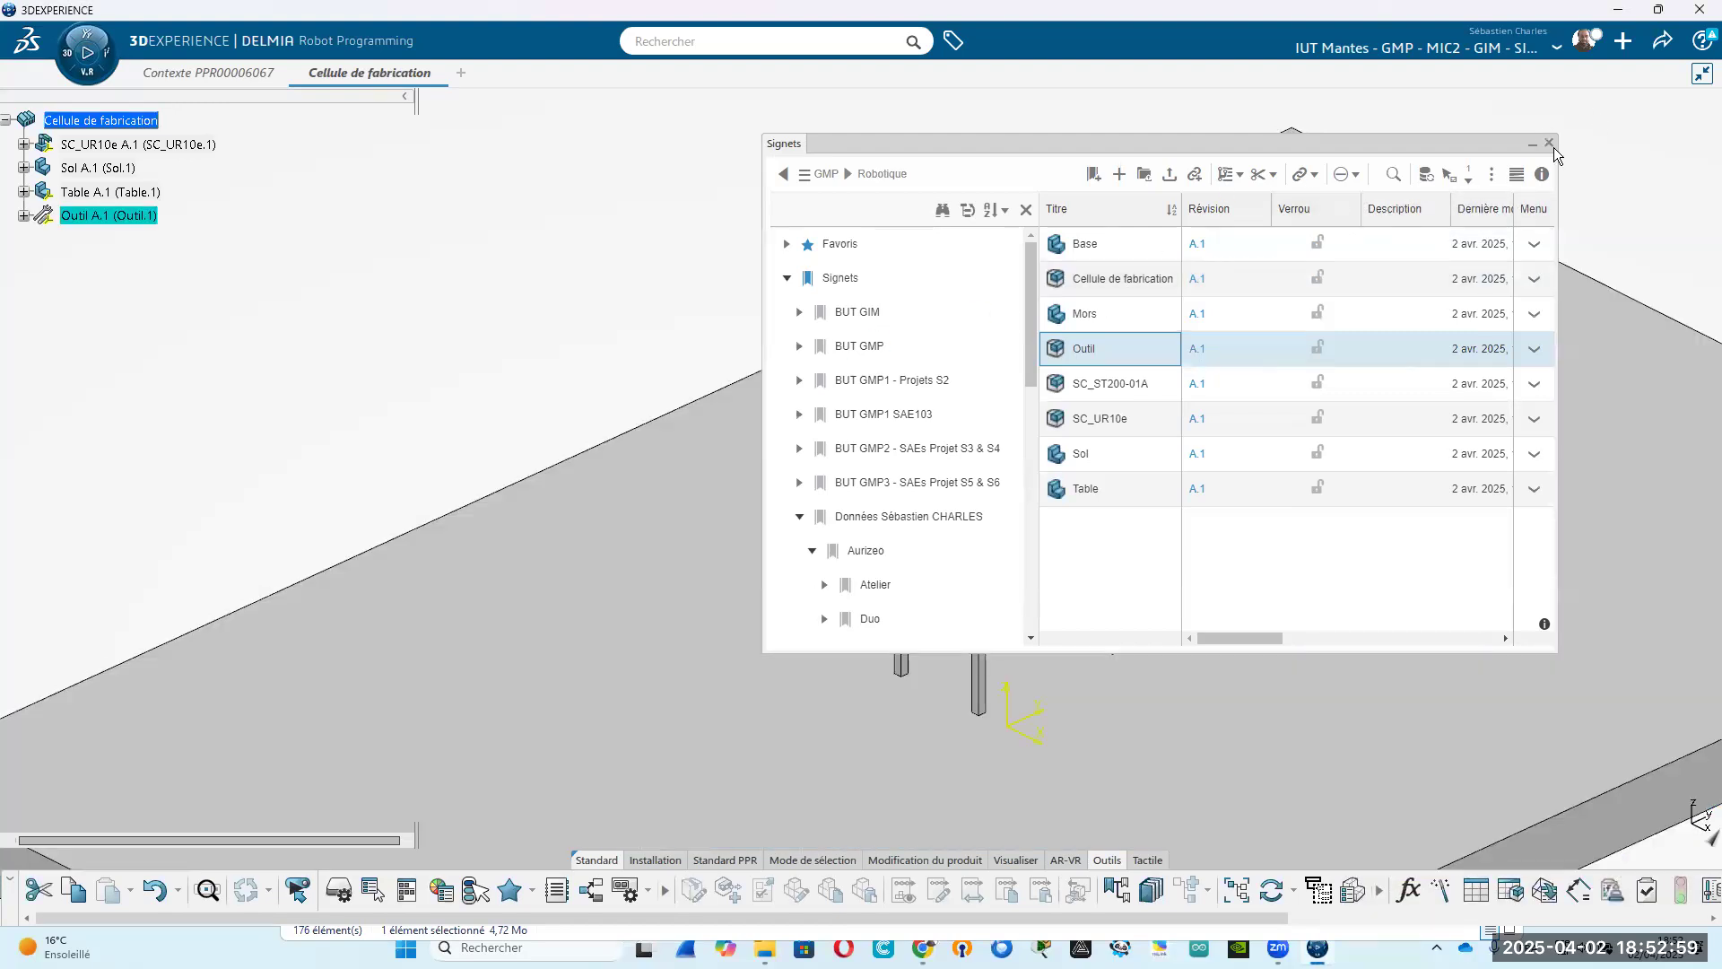
pyautogui.click(1549, 144)
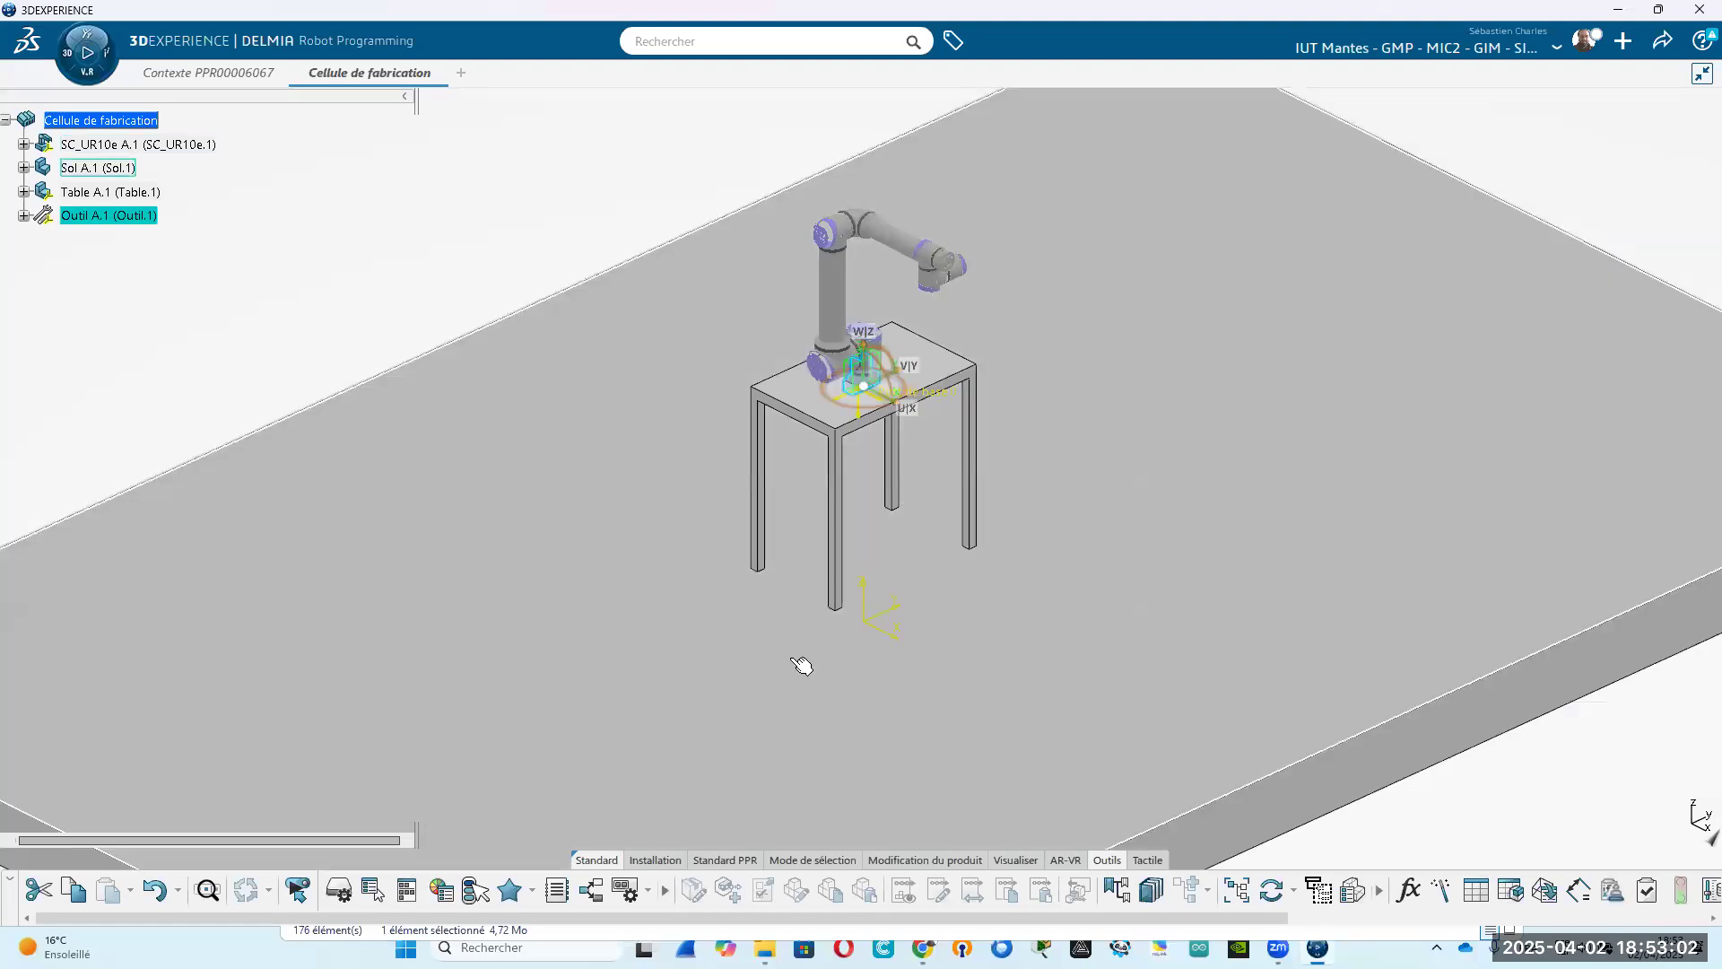
# Show the Installation commands and leave the product structure editing view to return to robot programming.
pyautogui.moveTo(739, 540); pyautogui.dragTo(953, 673, button='middle')
pyautogui.moveTo(929, 202); pyautogui.dragTo(965, 365, button='middle')
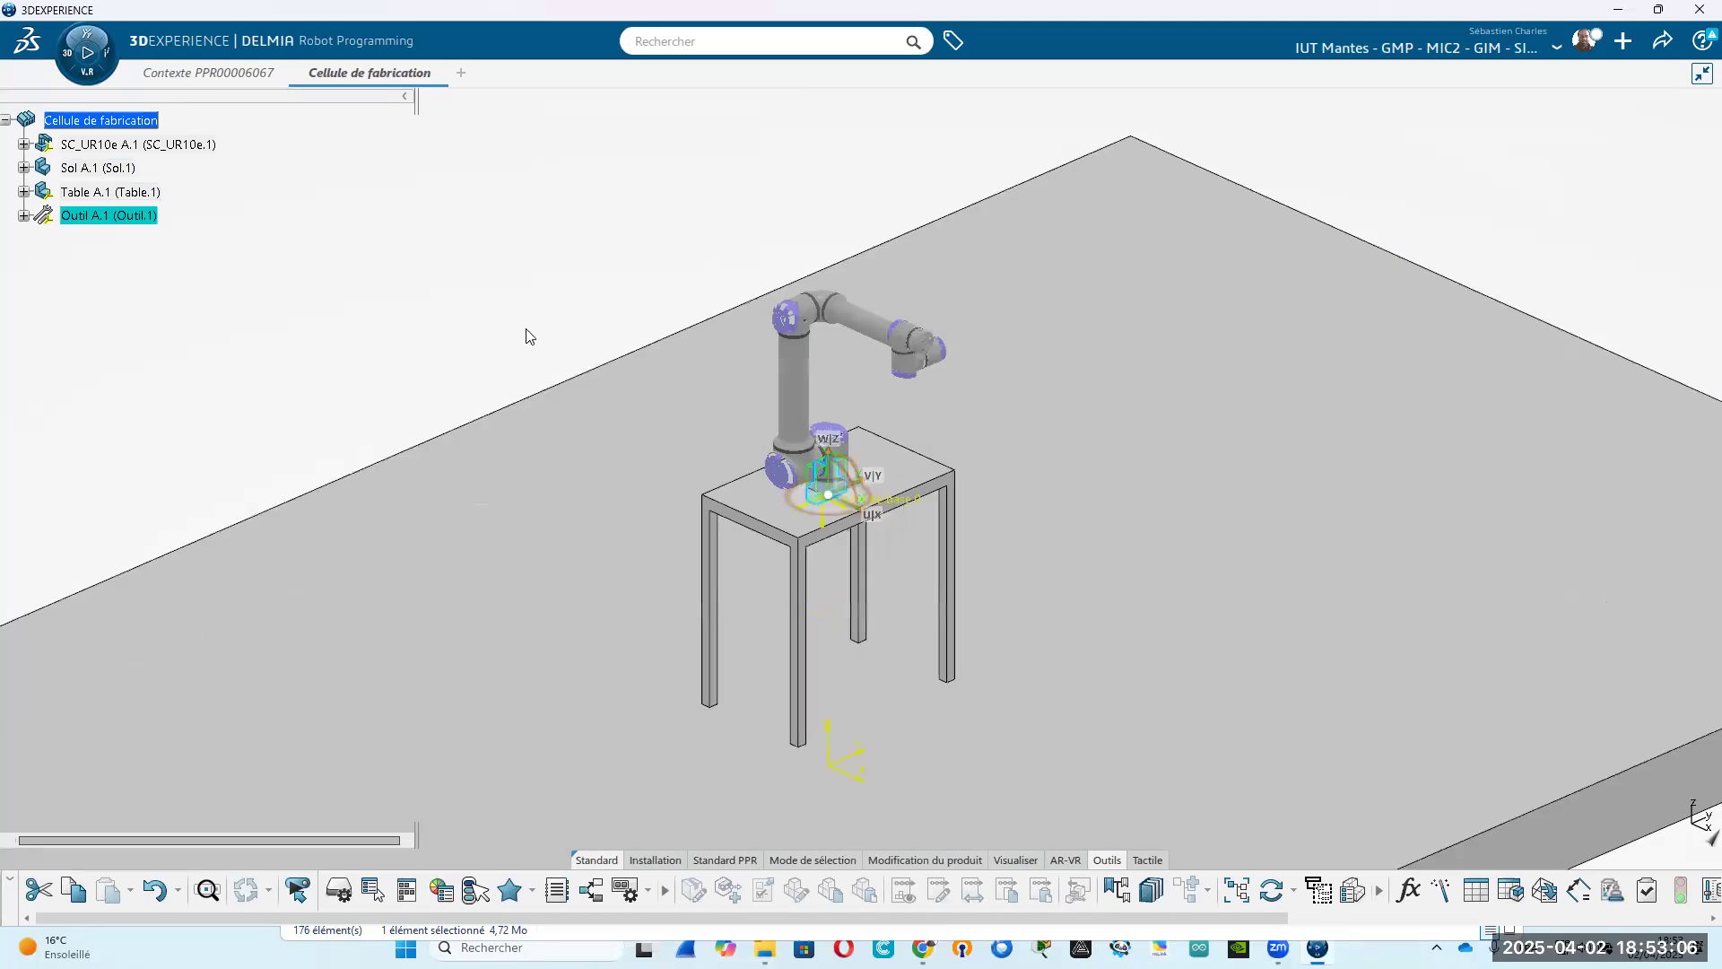
pyautogui.moveTo(565, 644); pyautogui.dragTo(654, 512, button='middle')
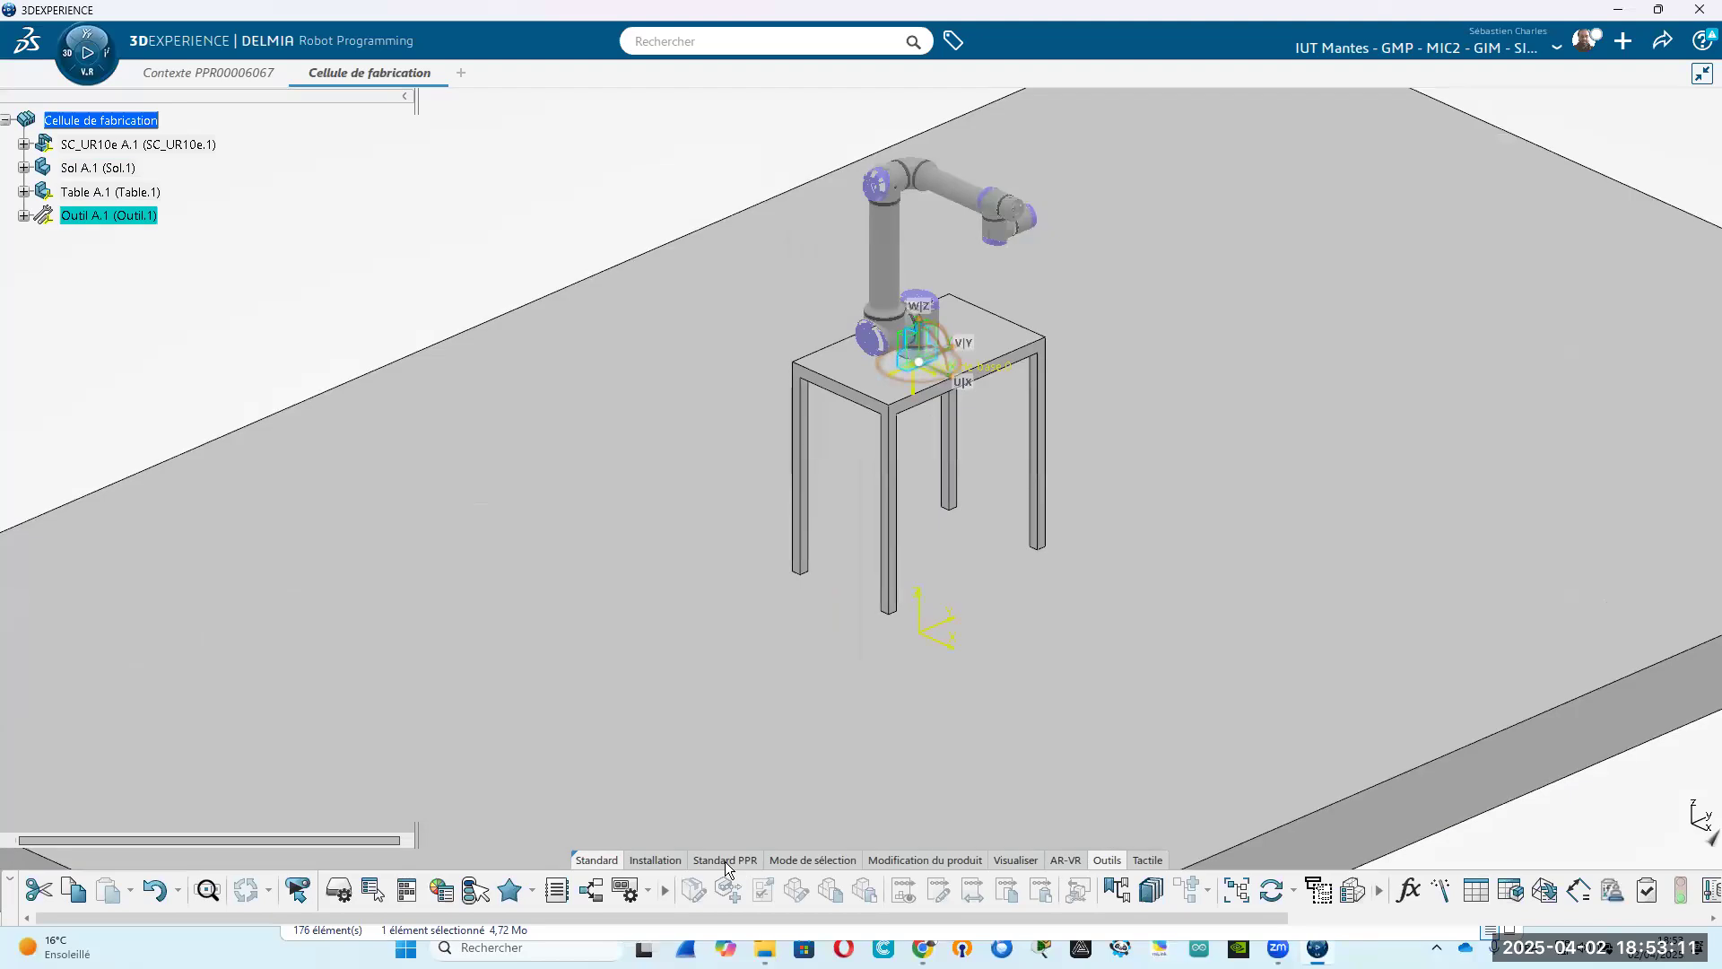
pyautogui.click(660, 859)
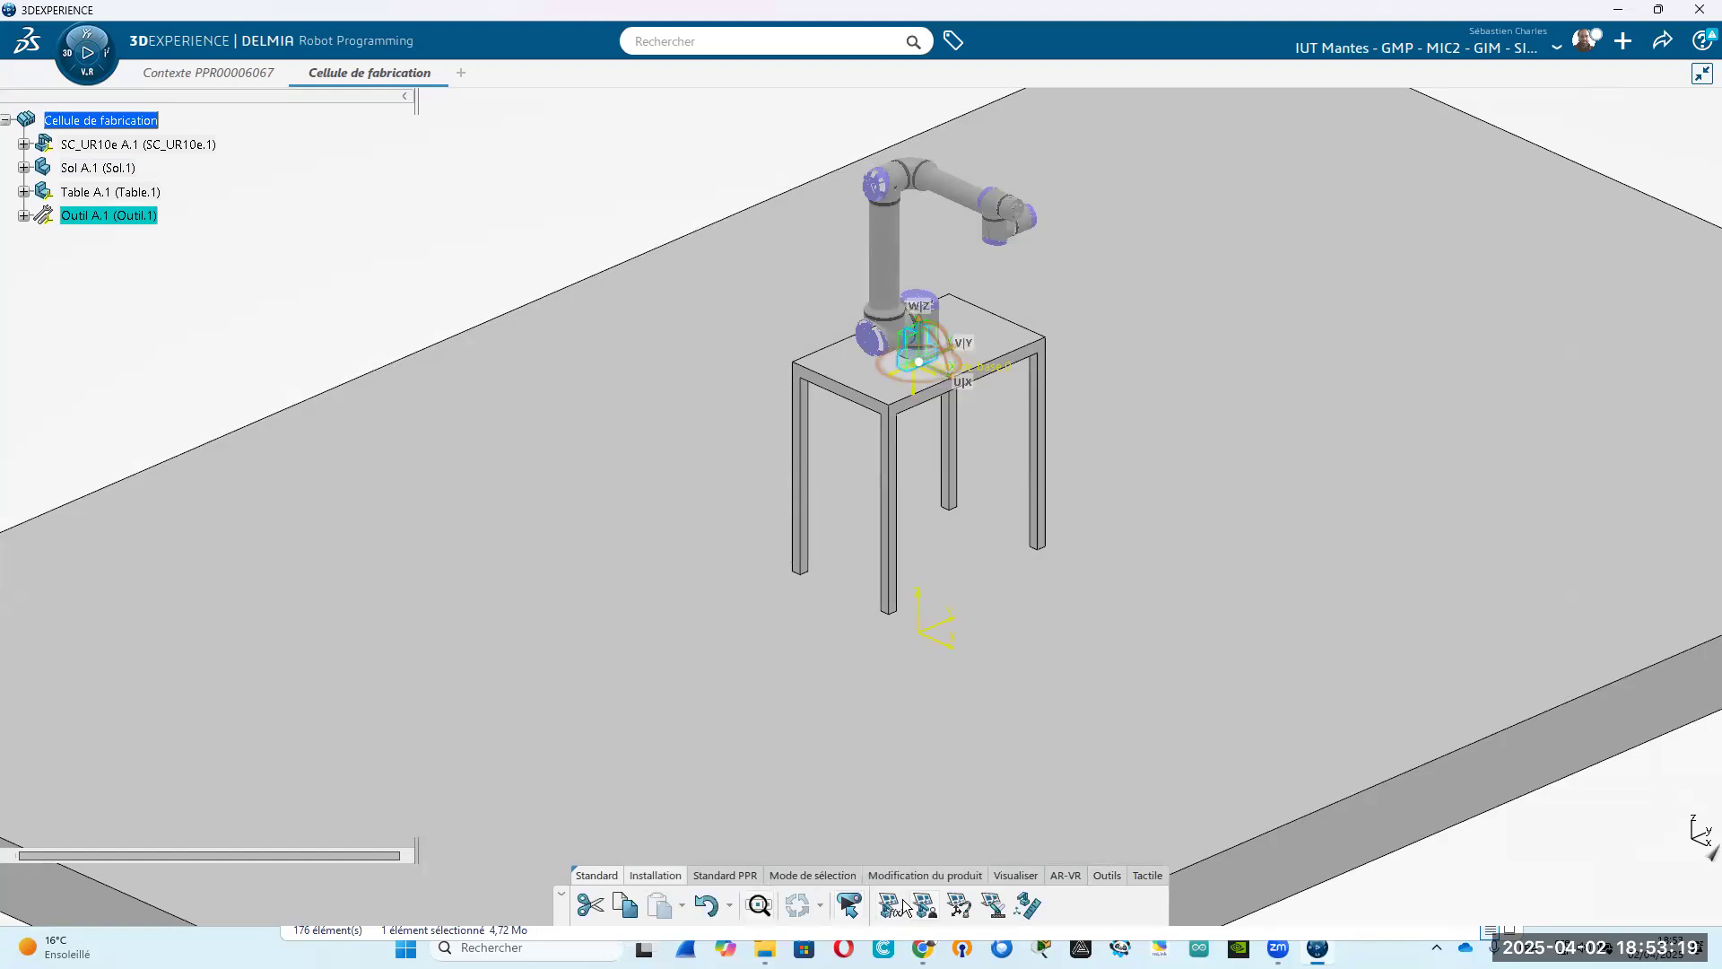
pyautogui.click(849, 908)
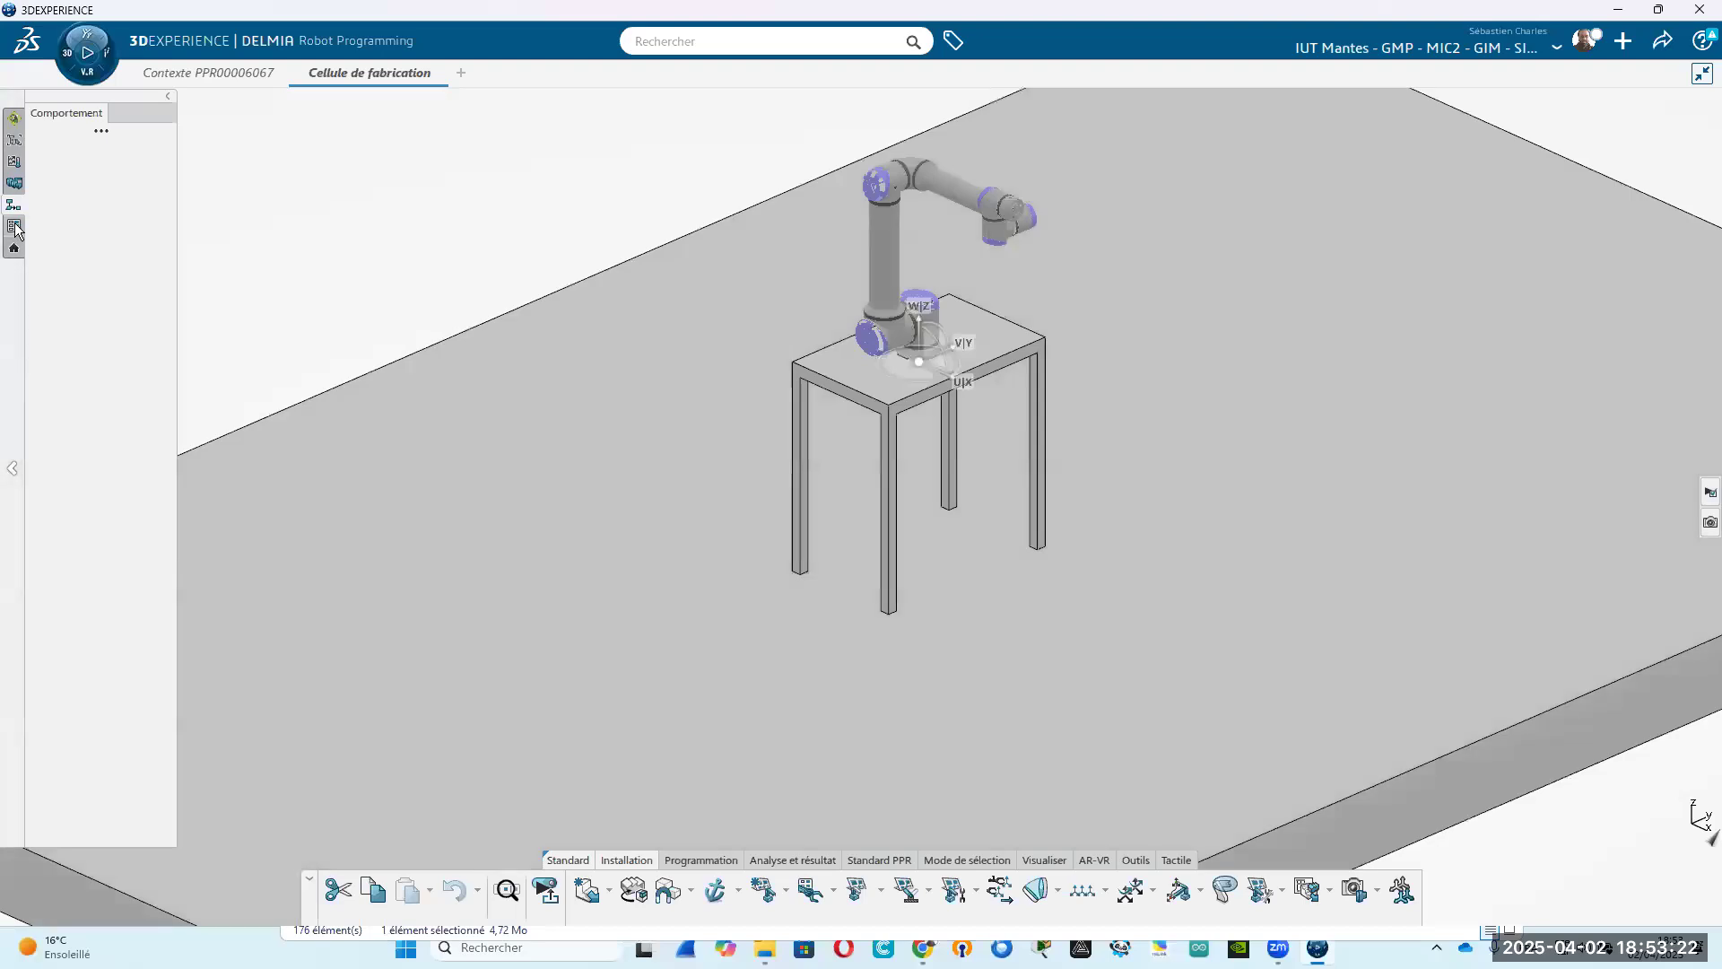
pyautogui.click(14, 225)
pyautogui.click(13, 248)
pyautogui.click(14, 161)
pyautogui.click(14, 183)
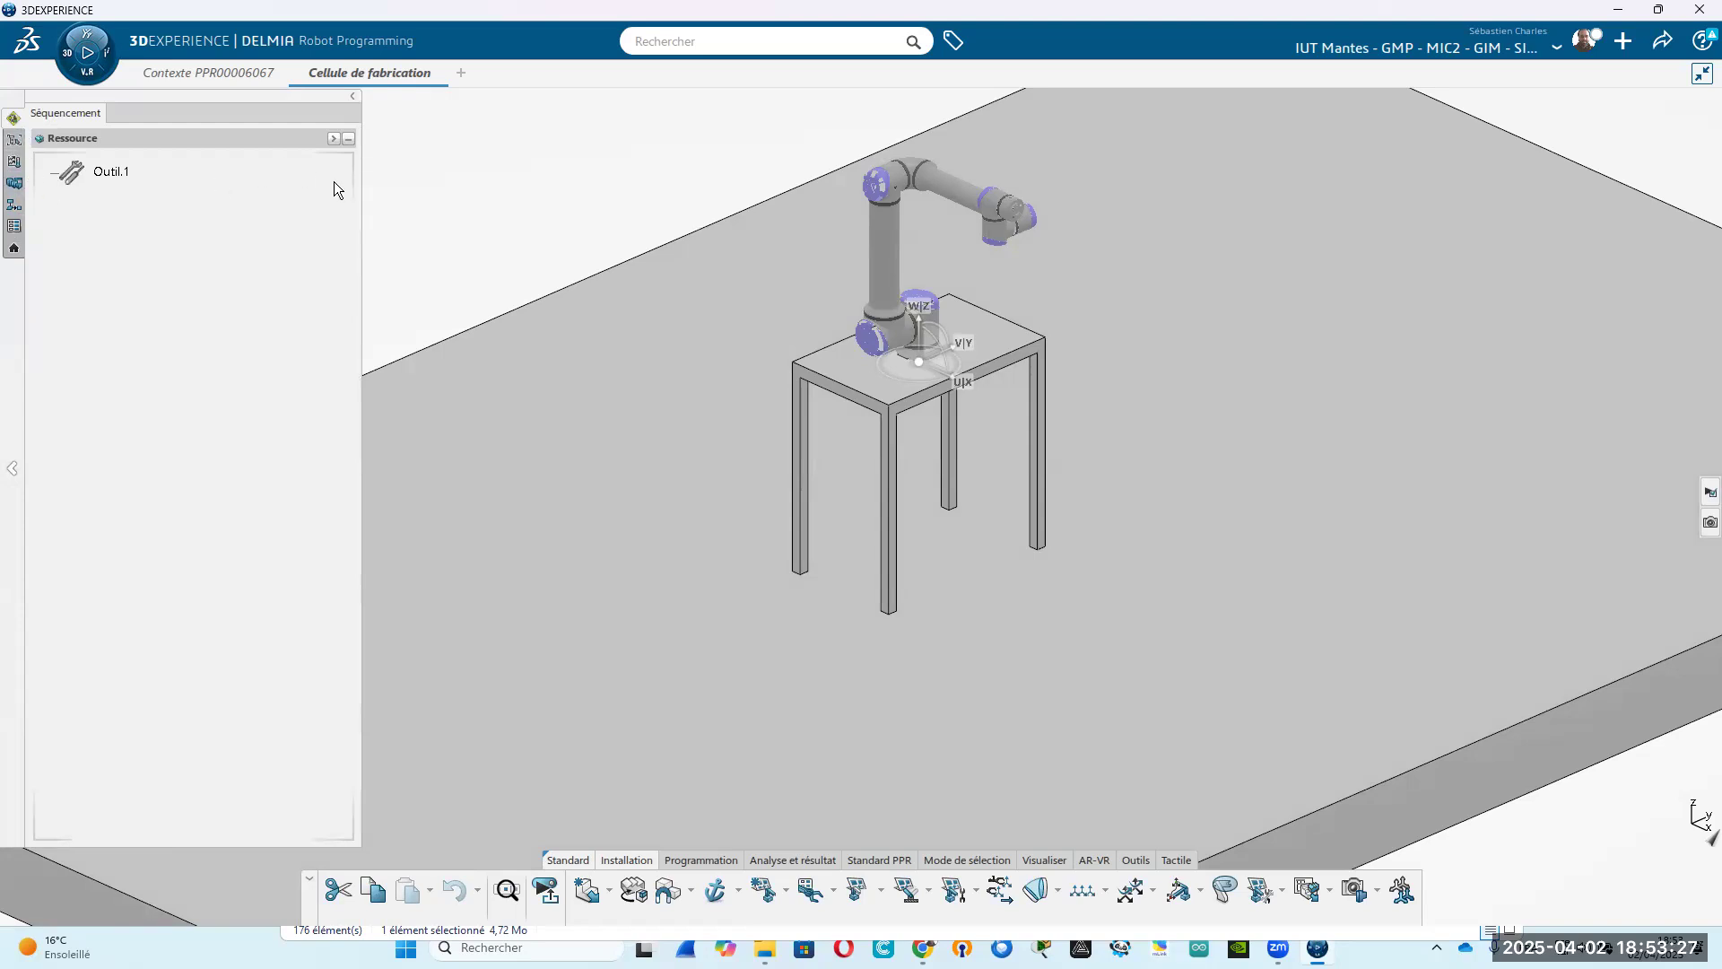
pyautogui.click(13, 248)
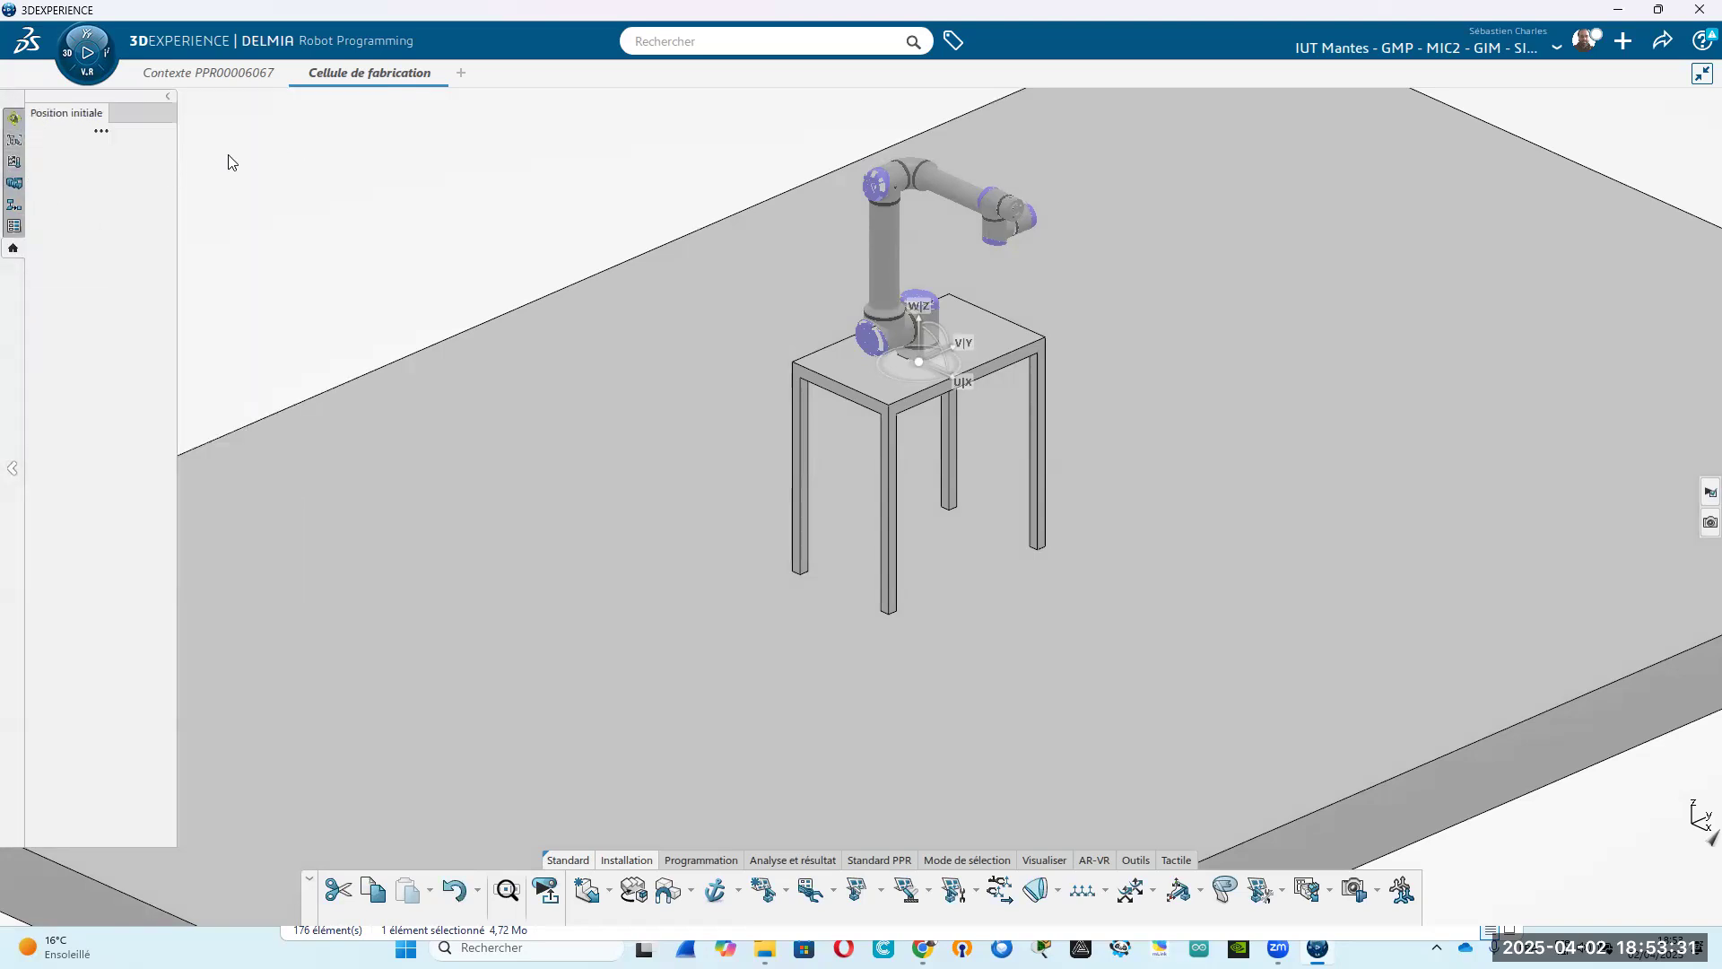
# Turn on the tree display for the manufacturing cell in the robot programming view.
pyautogui.rightClick(251, 186)
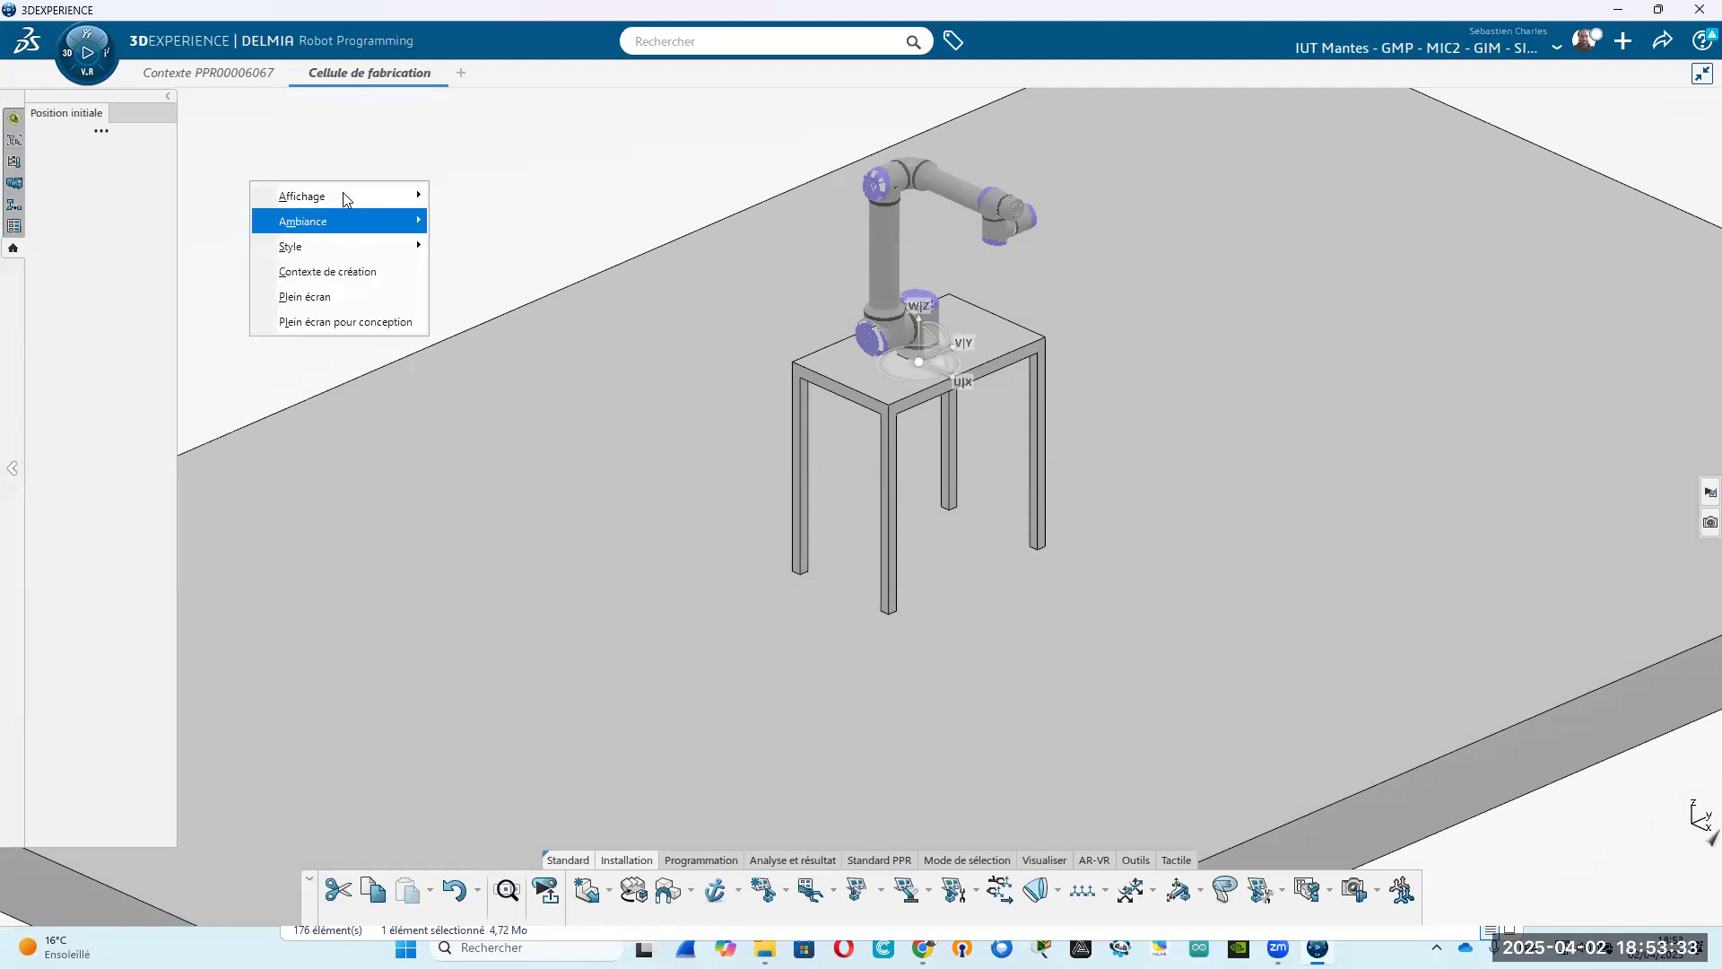
pyautogui.moveTo(343, 192)
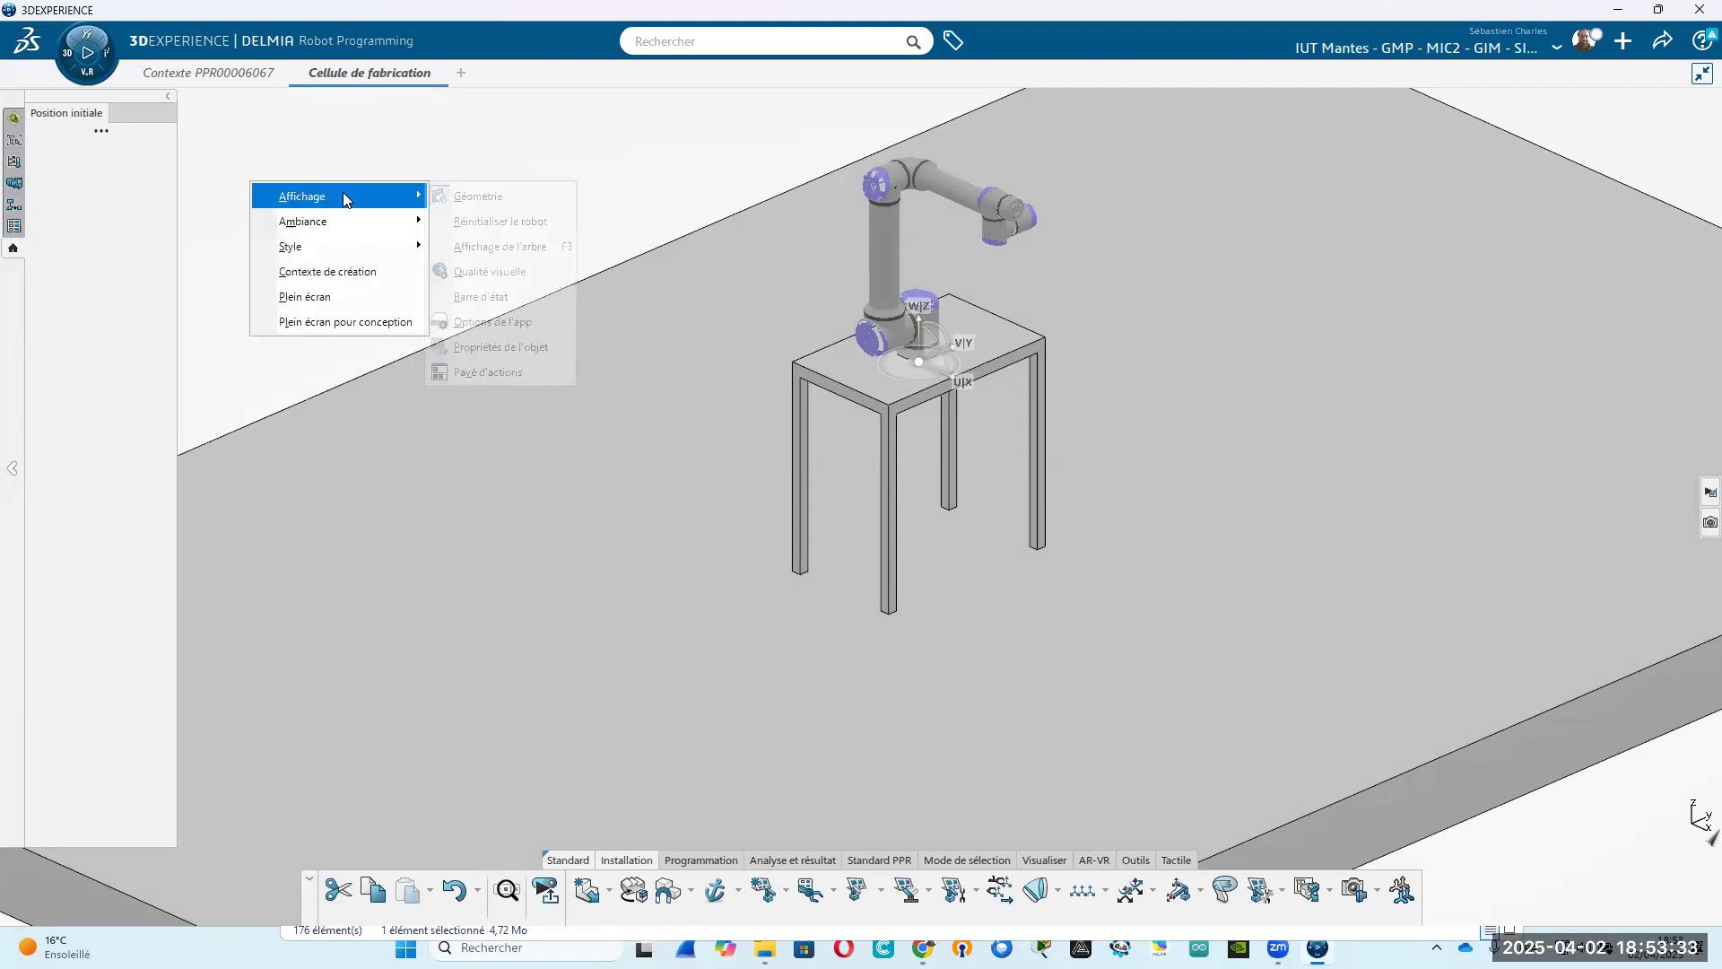
pyautogui.click(492, 248)
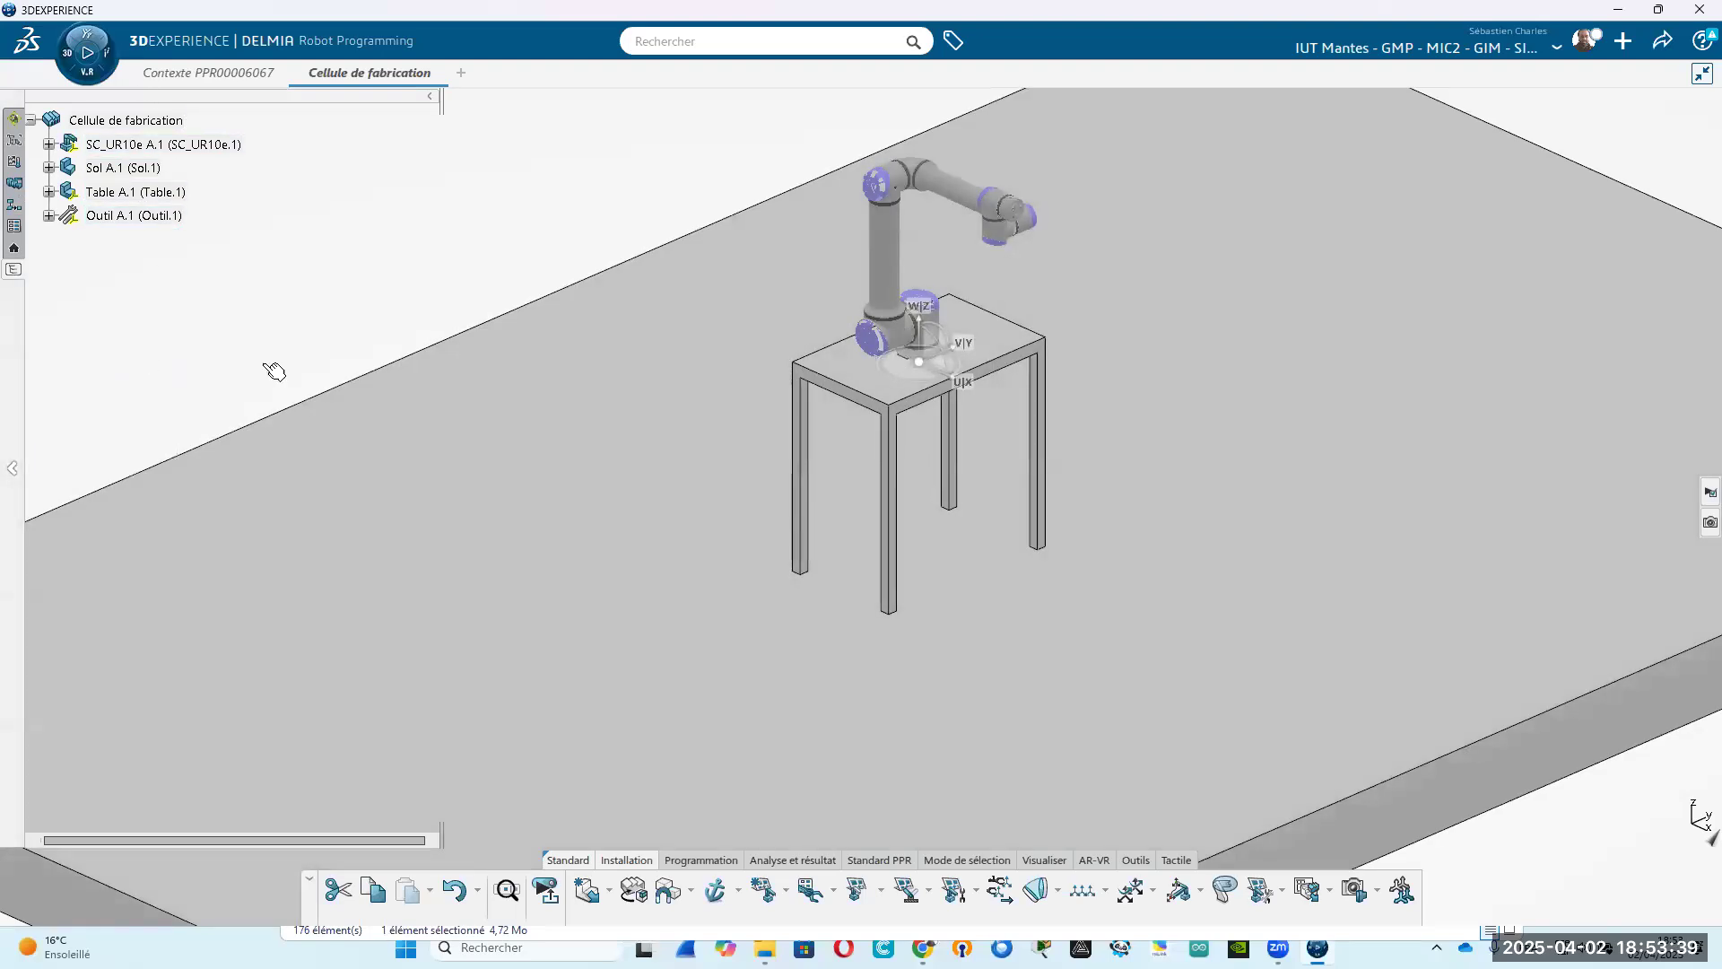
# Narrow the product tree area to give the robot cell view more room.
pyautogui.moveTo(425, 481); pyautogui.dragTo(577, 646, button='middle')
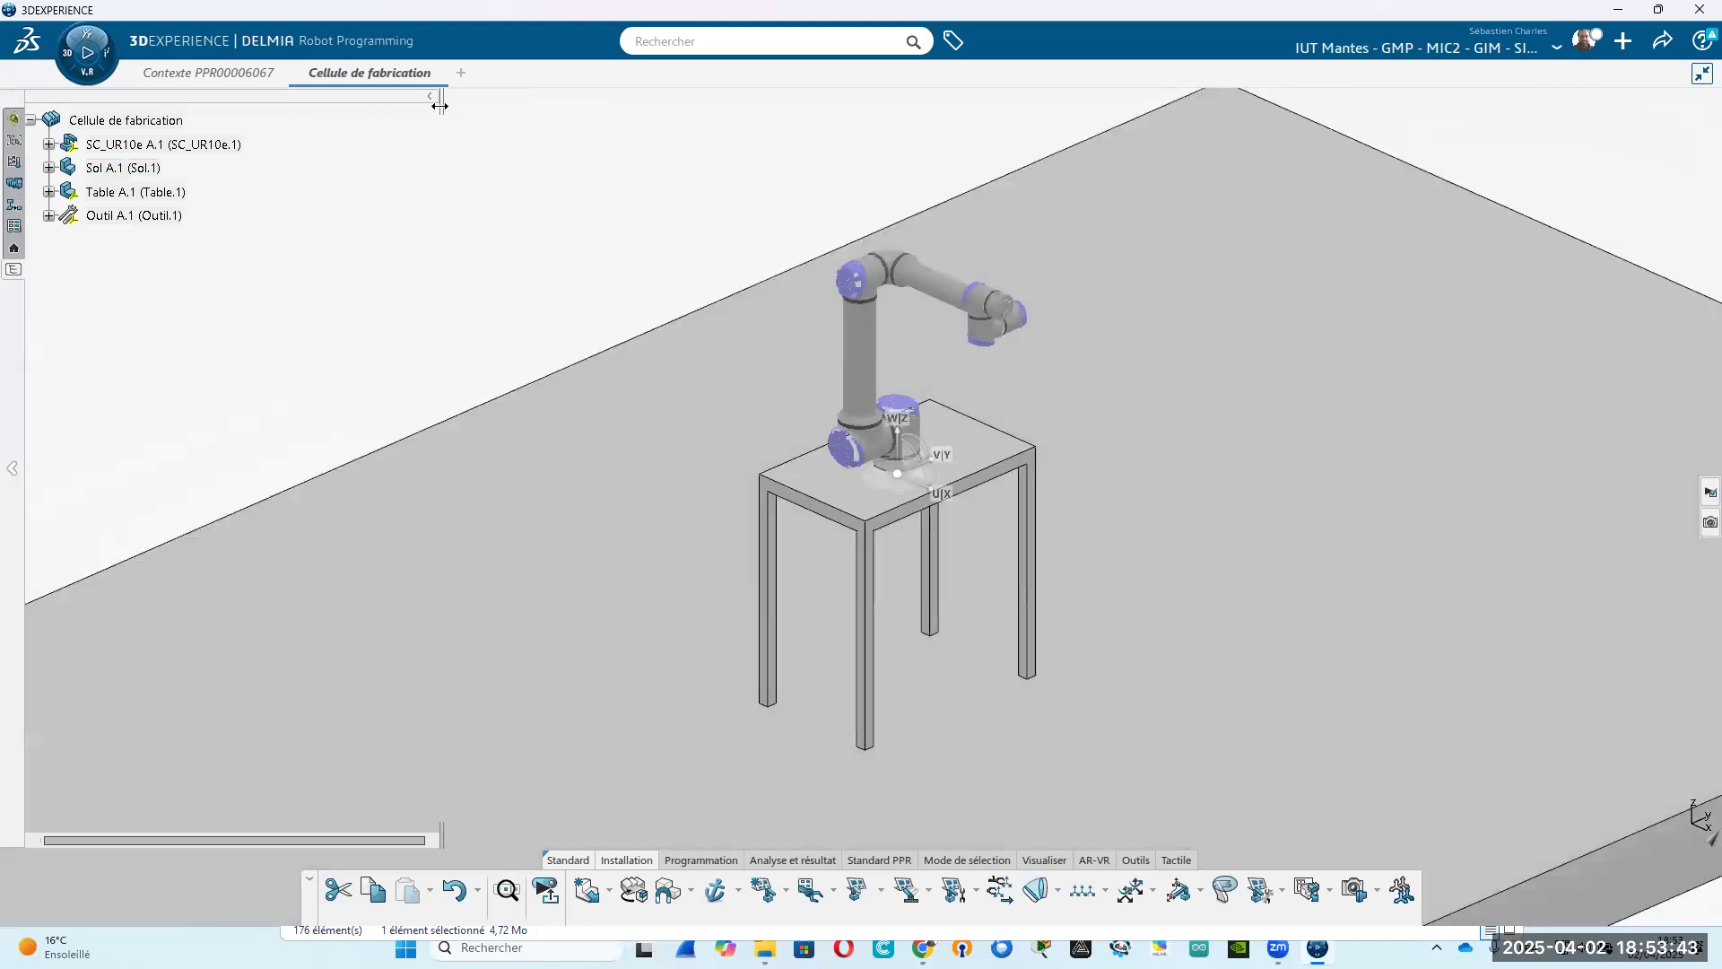
pyautogui.moveTo(440, 105); pyautogui.dragTo(269, 106)
pyautogui.moveTo(493, 592); pyautogui.dragTo(421, 466, button='middle')
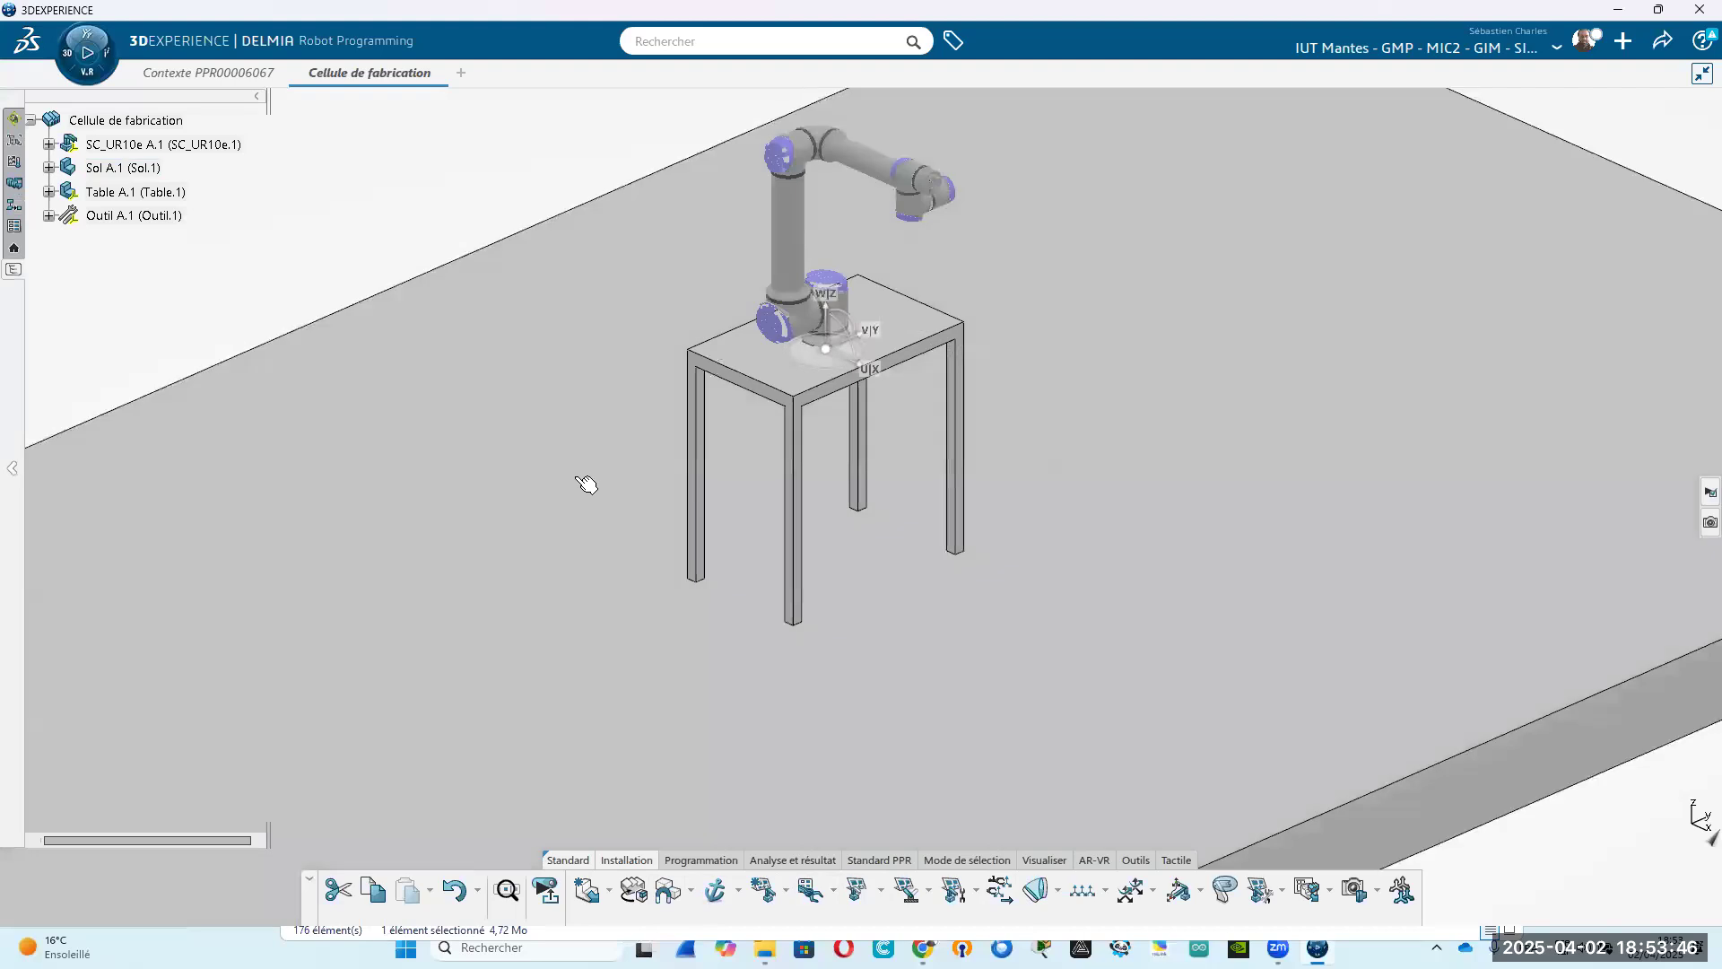
pyautogui.moveTo(599, 462); pyautogui.dragTo(626, 549, button='middle')
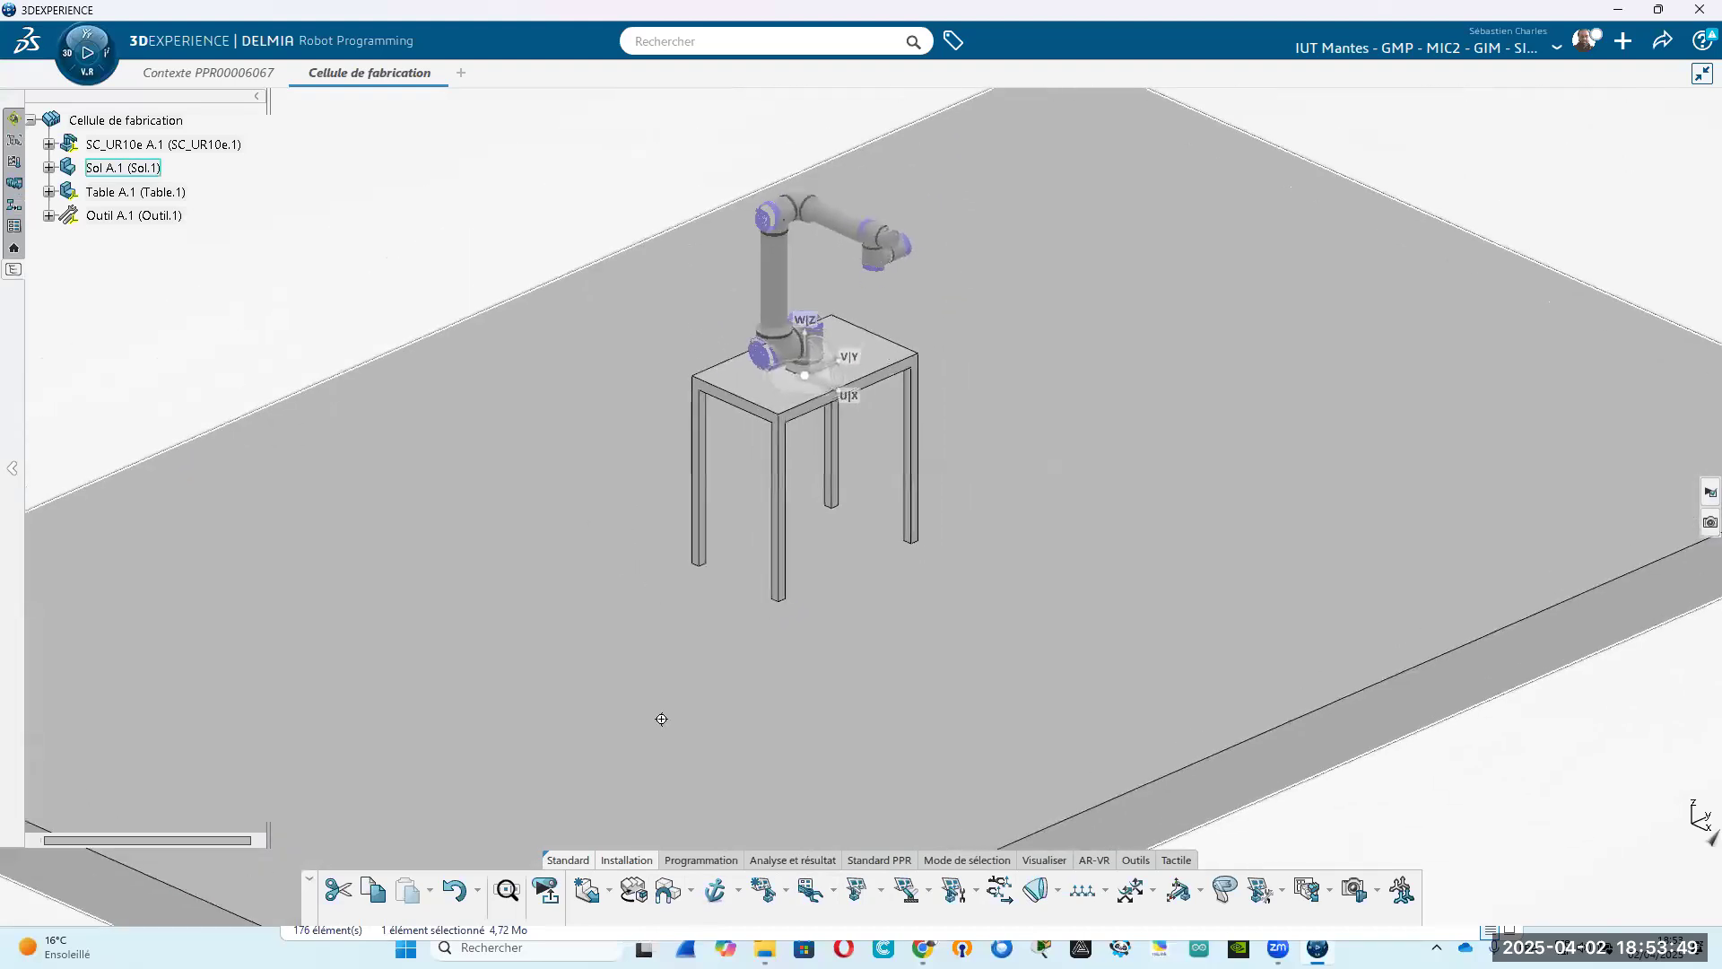
pyautogui.moveTo(662, 718); pyautogui.dragTo(649, 674, button='middle')
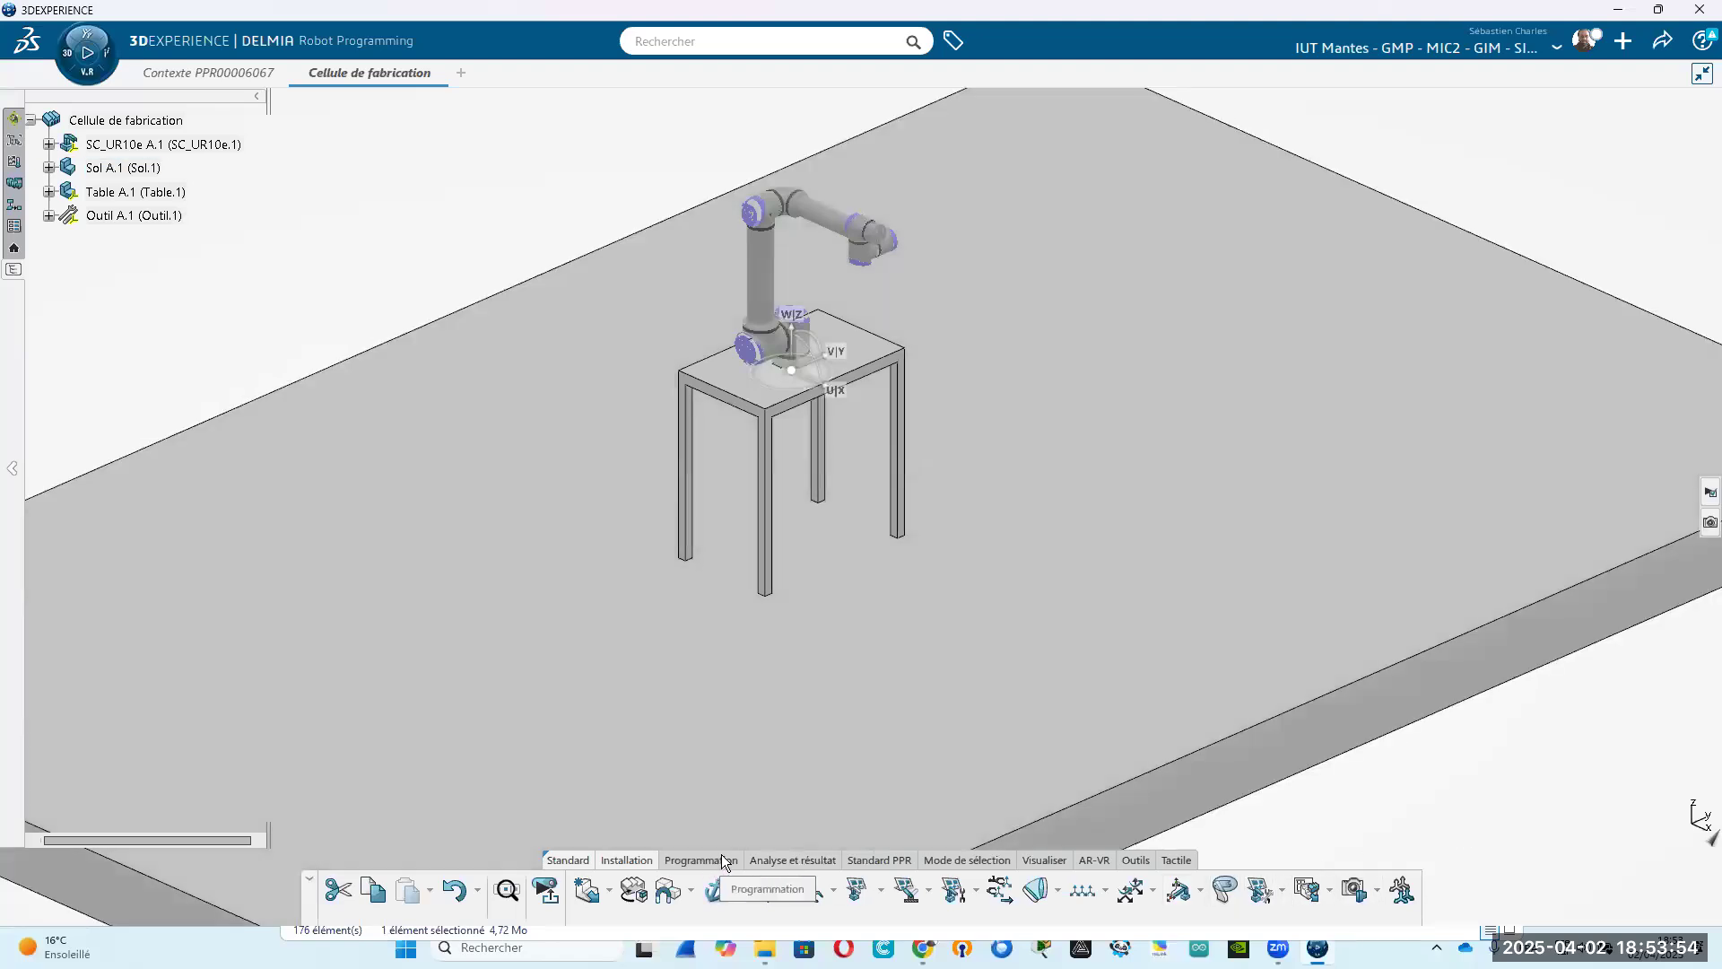
# Examine the Installation, Programmation and Analyse et résultat command sets, including the profile and robot setup options.
pyautogui.click(721, 857)
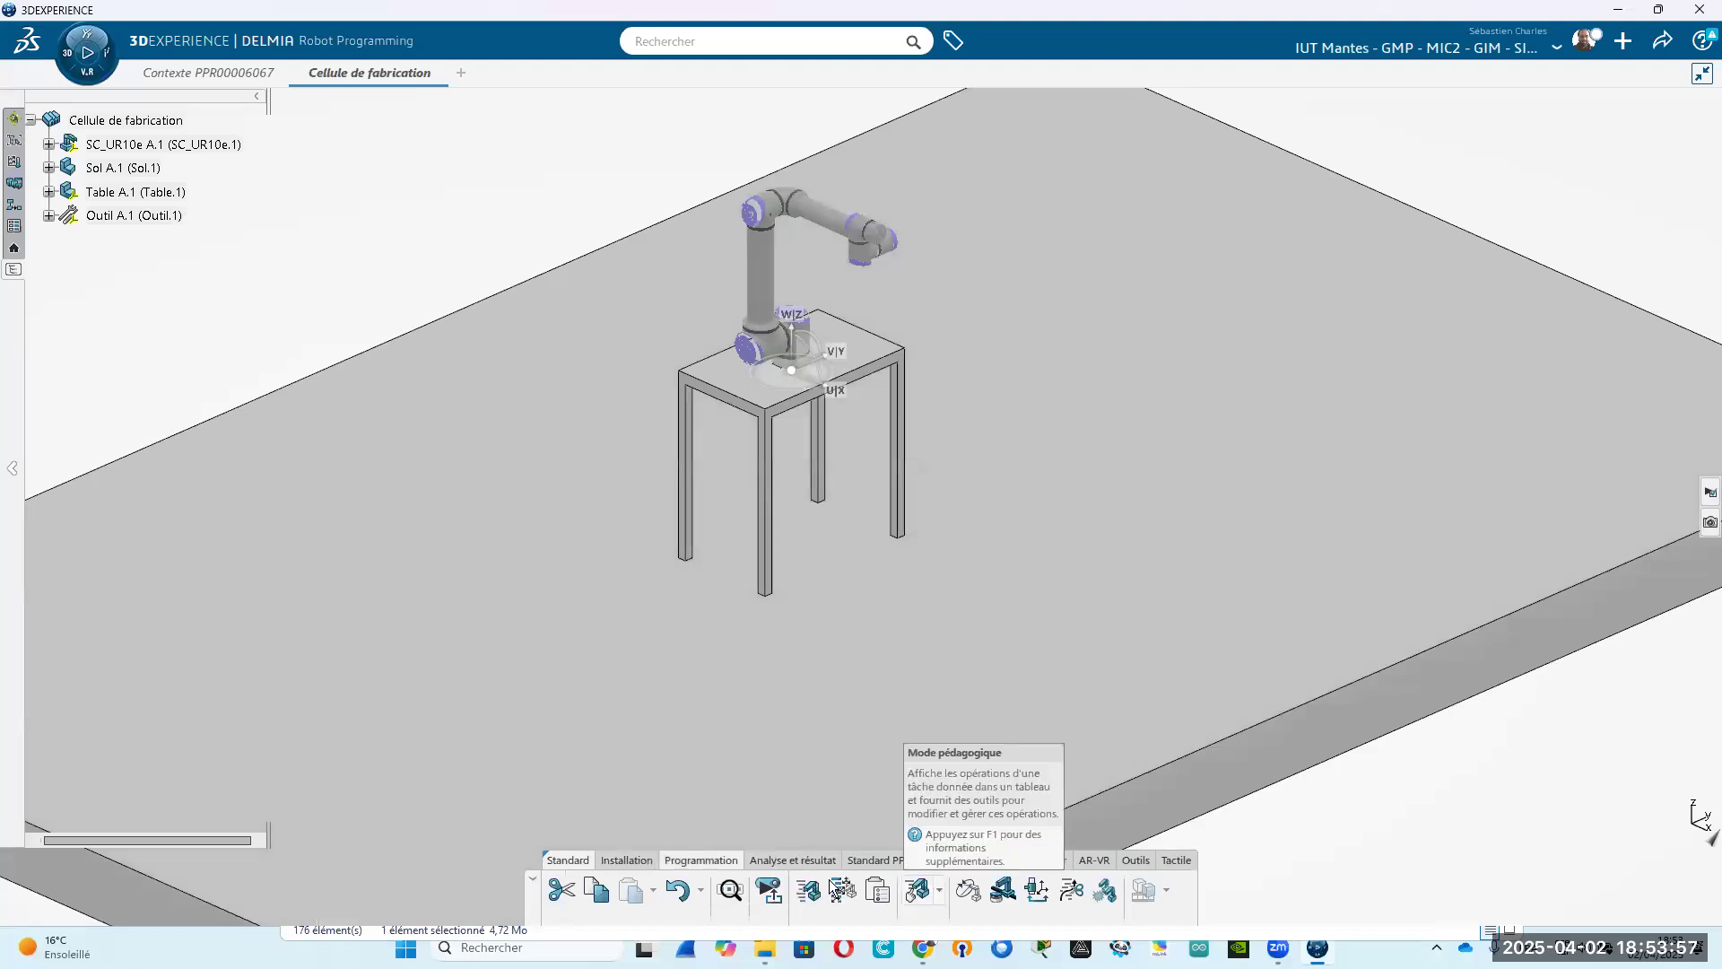
pyautogui.click(632, 856)
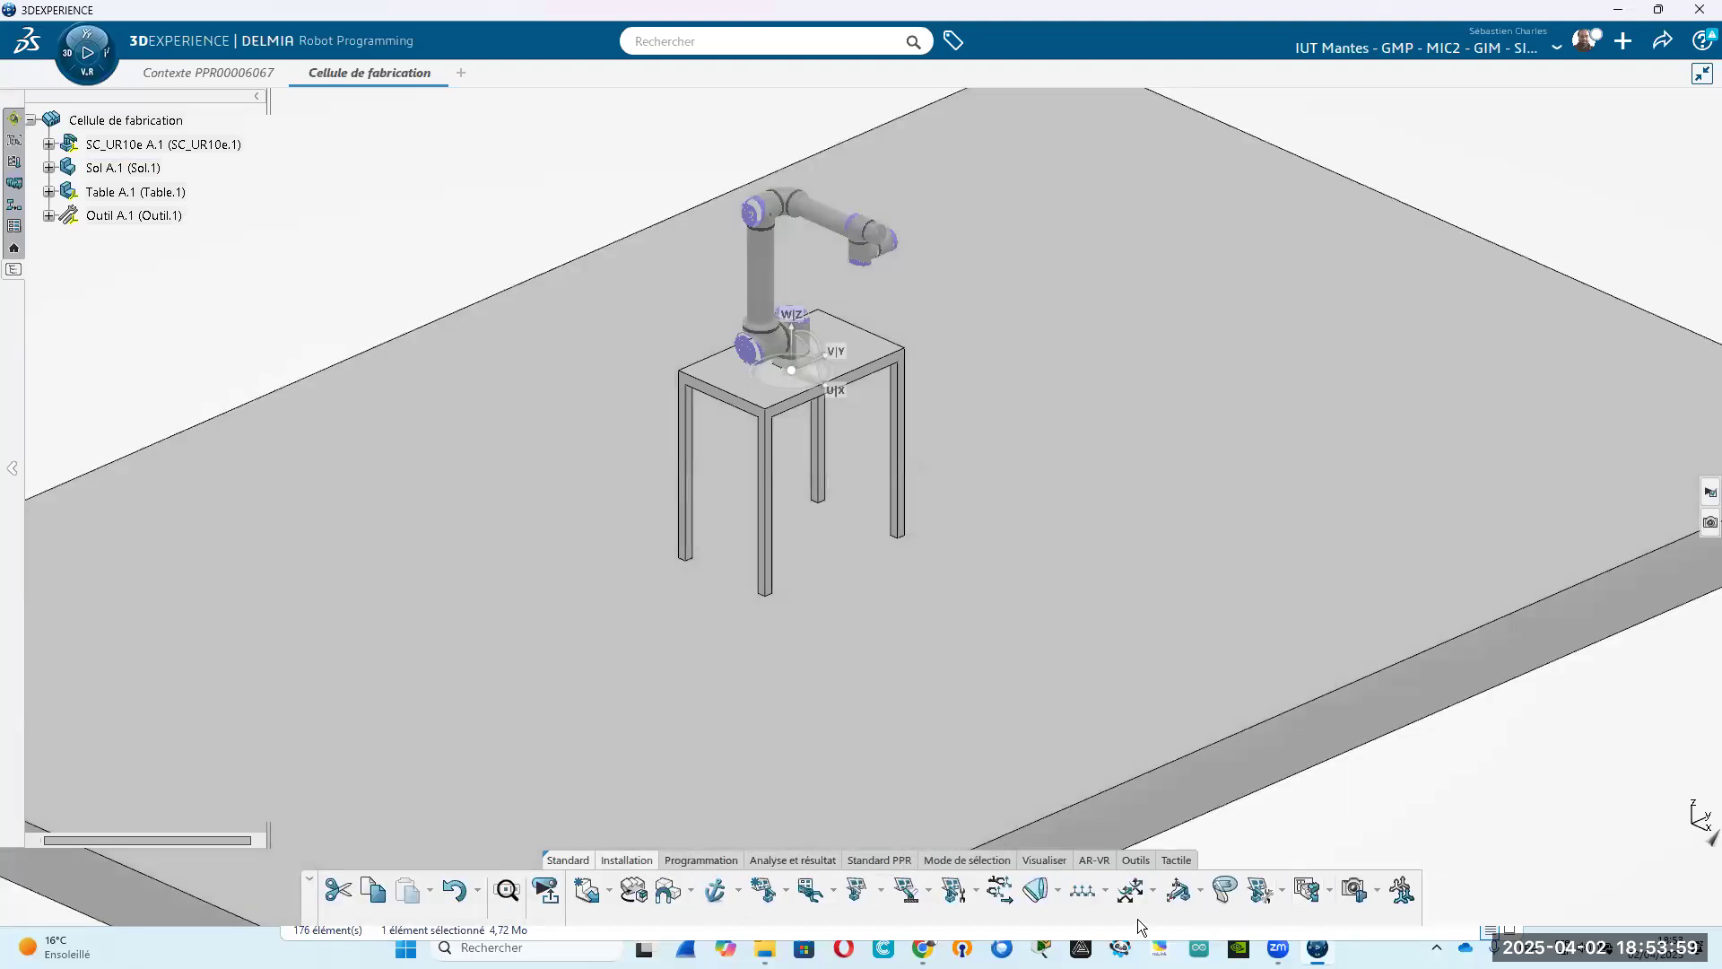
pyautogui.click(785, 890)
pyautogui.click(881, 891)
pyautogui.click(835, 892)
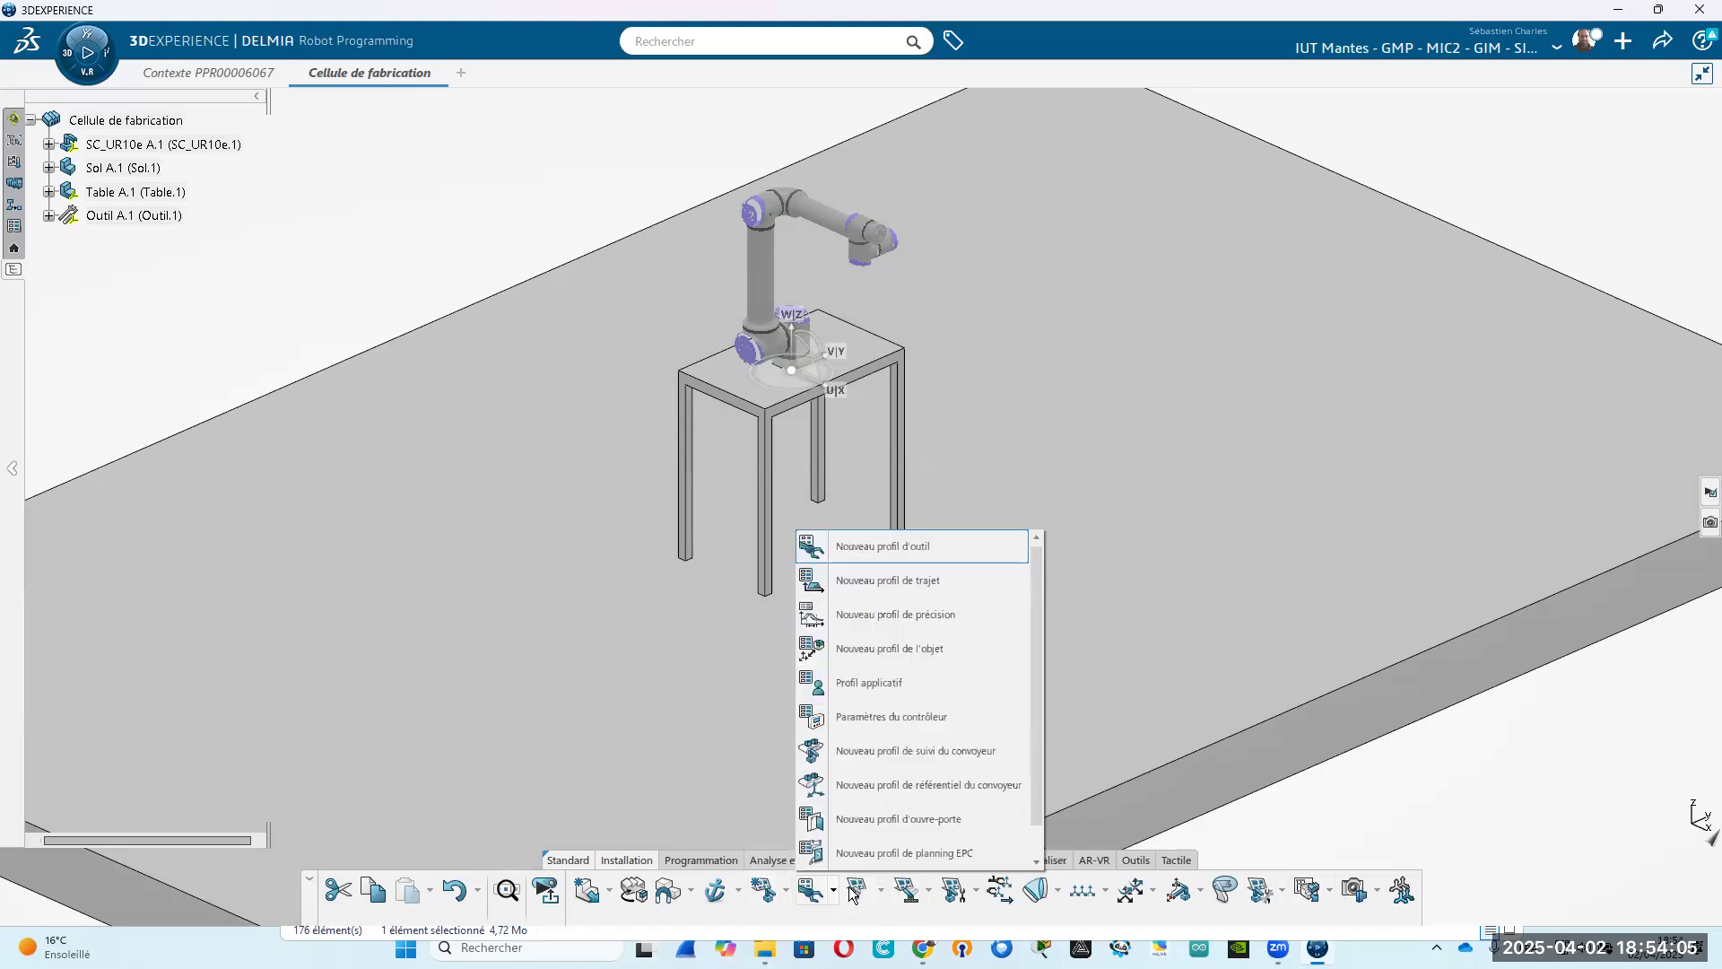
pyautogui.click(931, 894)
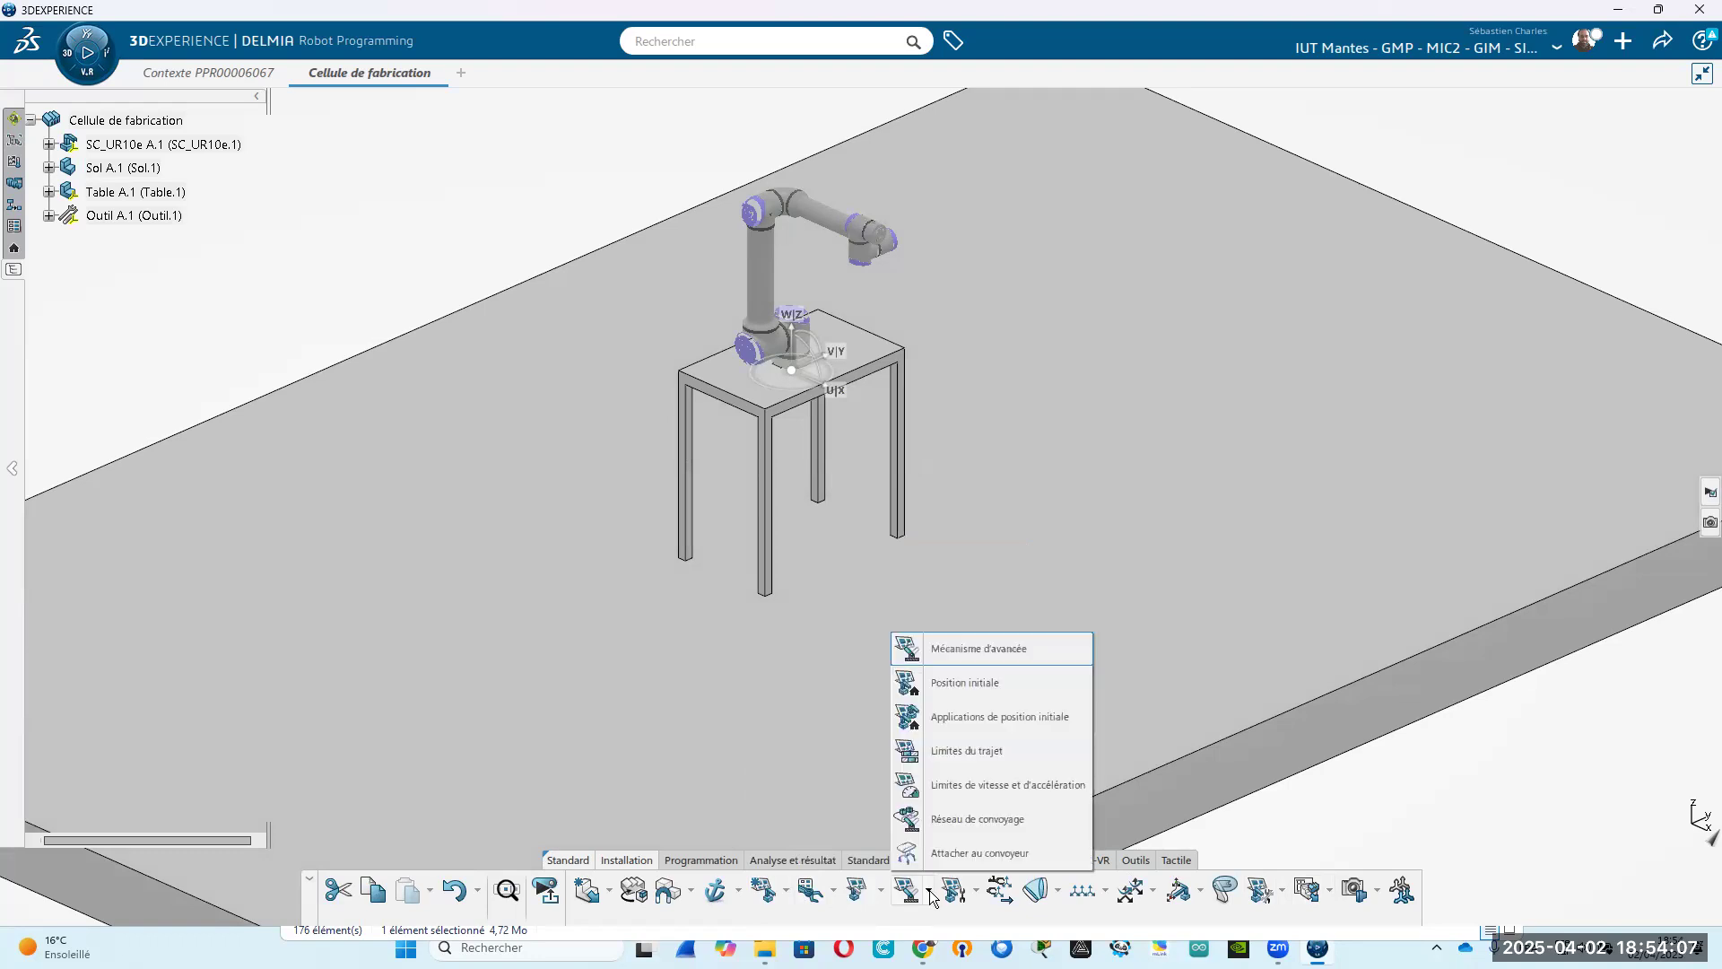
pyautogui.click(979, 893)
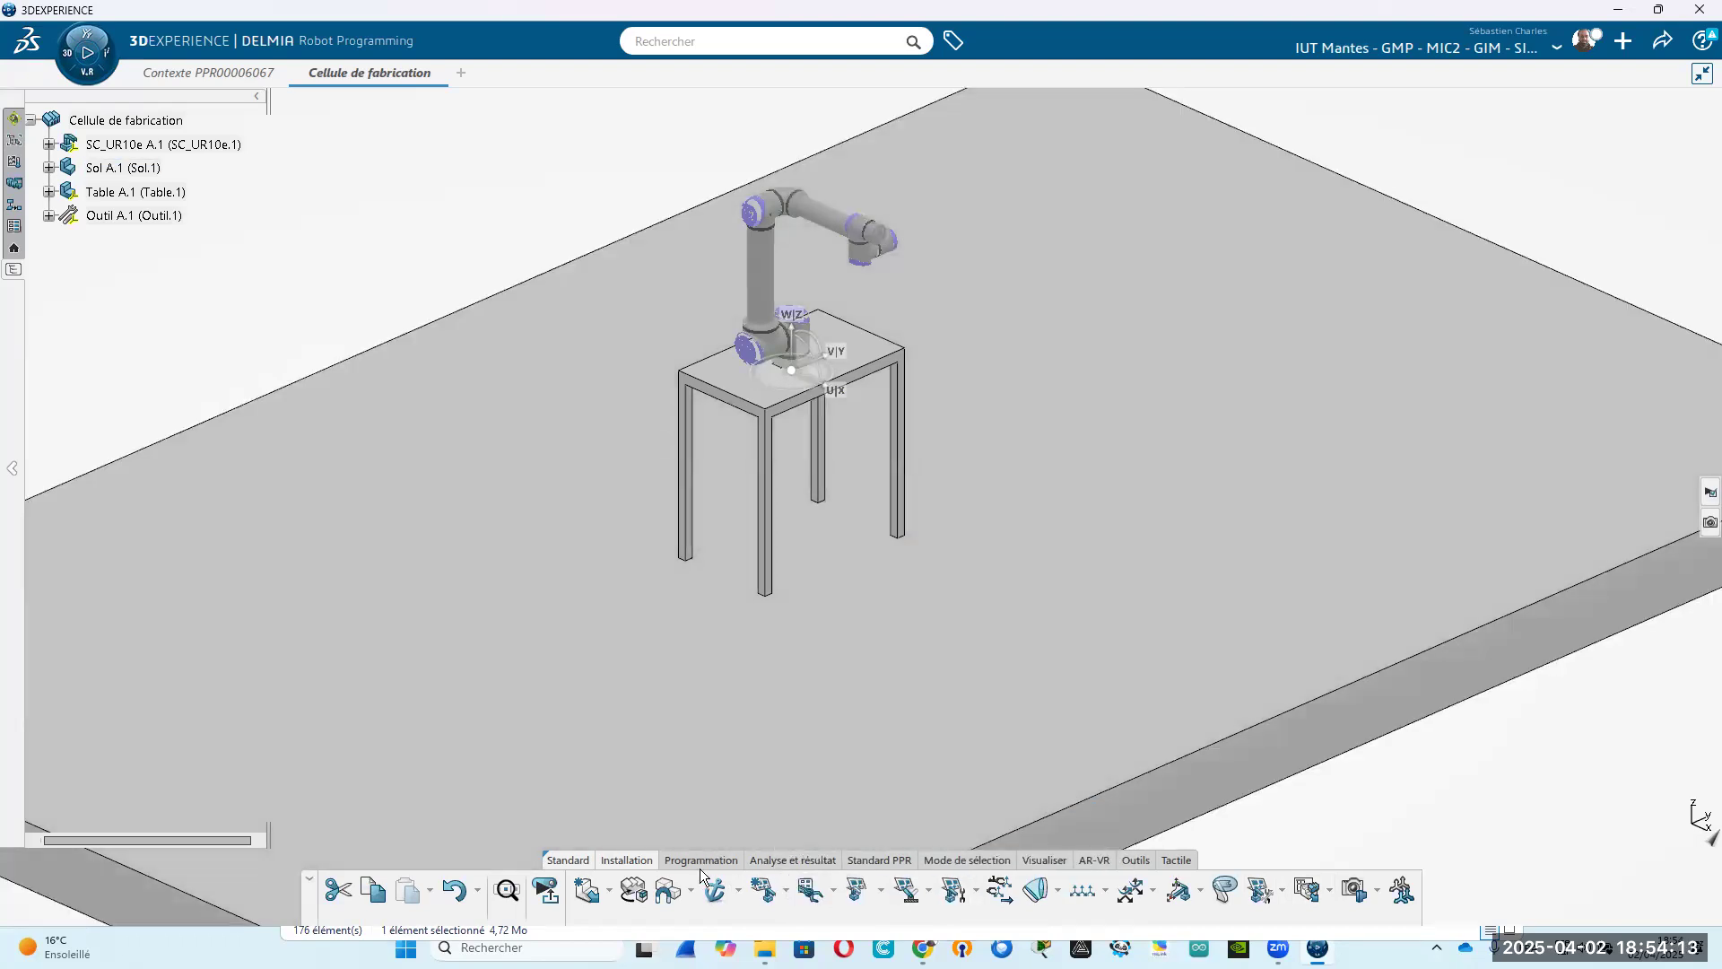
pyautogui.click(707, 861)
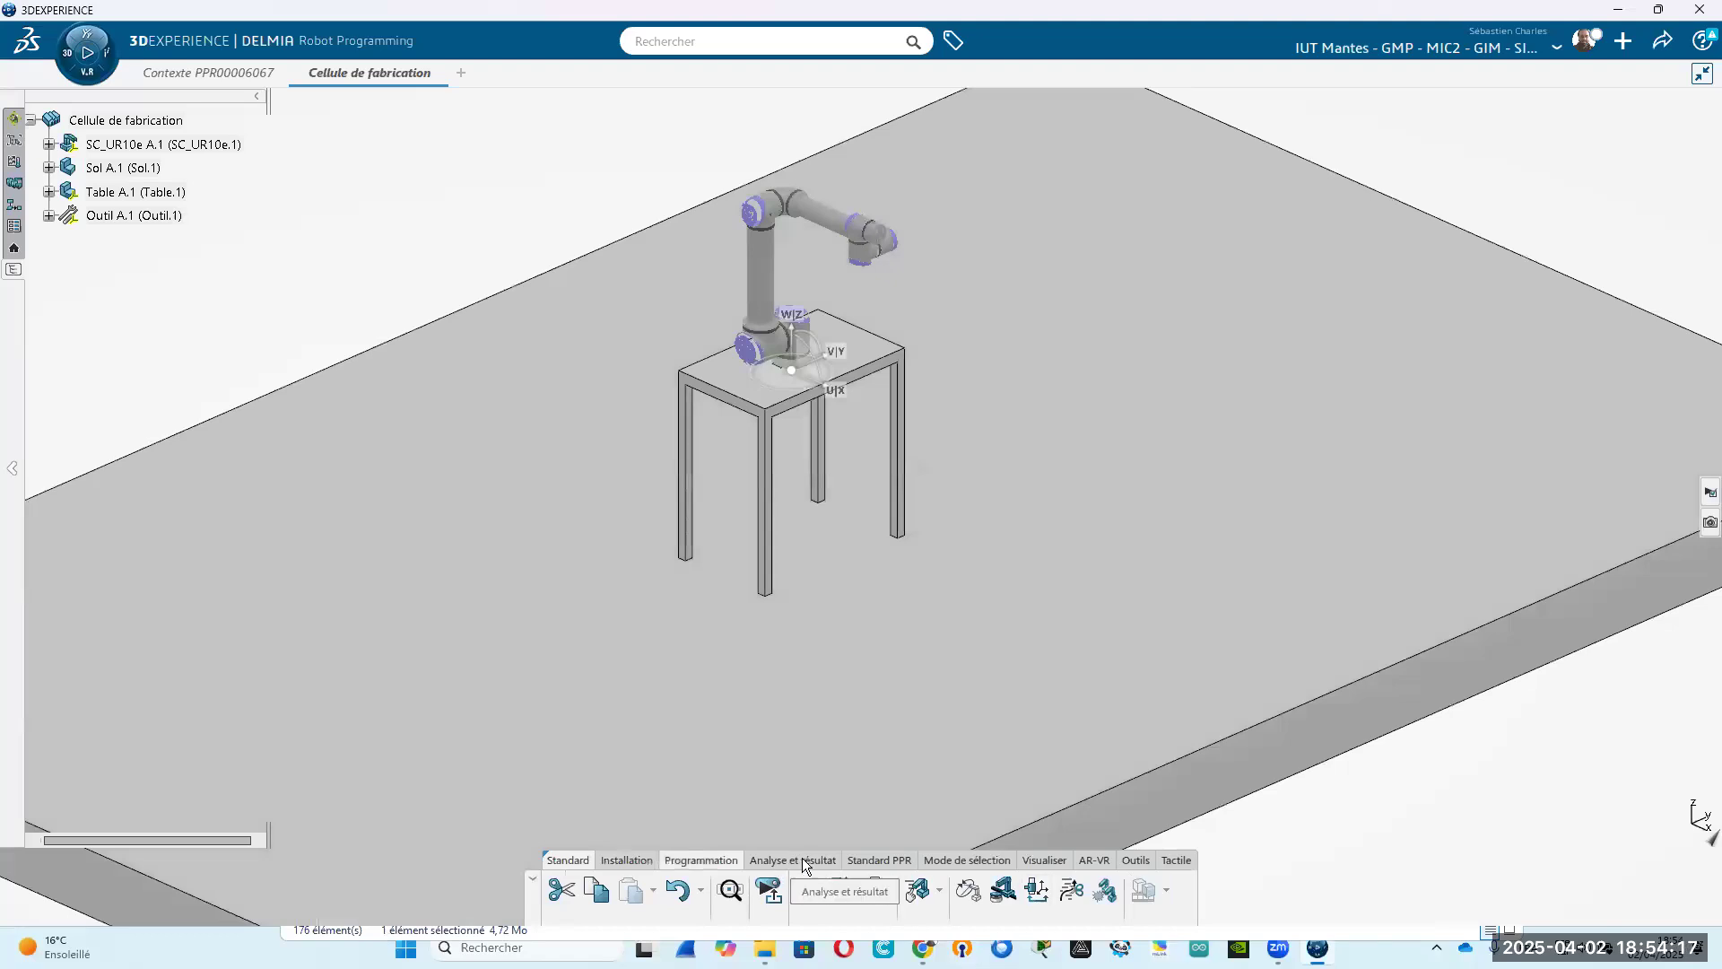
pyautogui.click(782, 861)
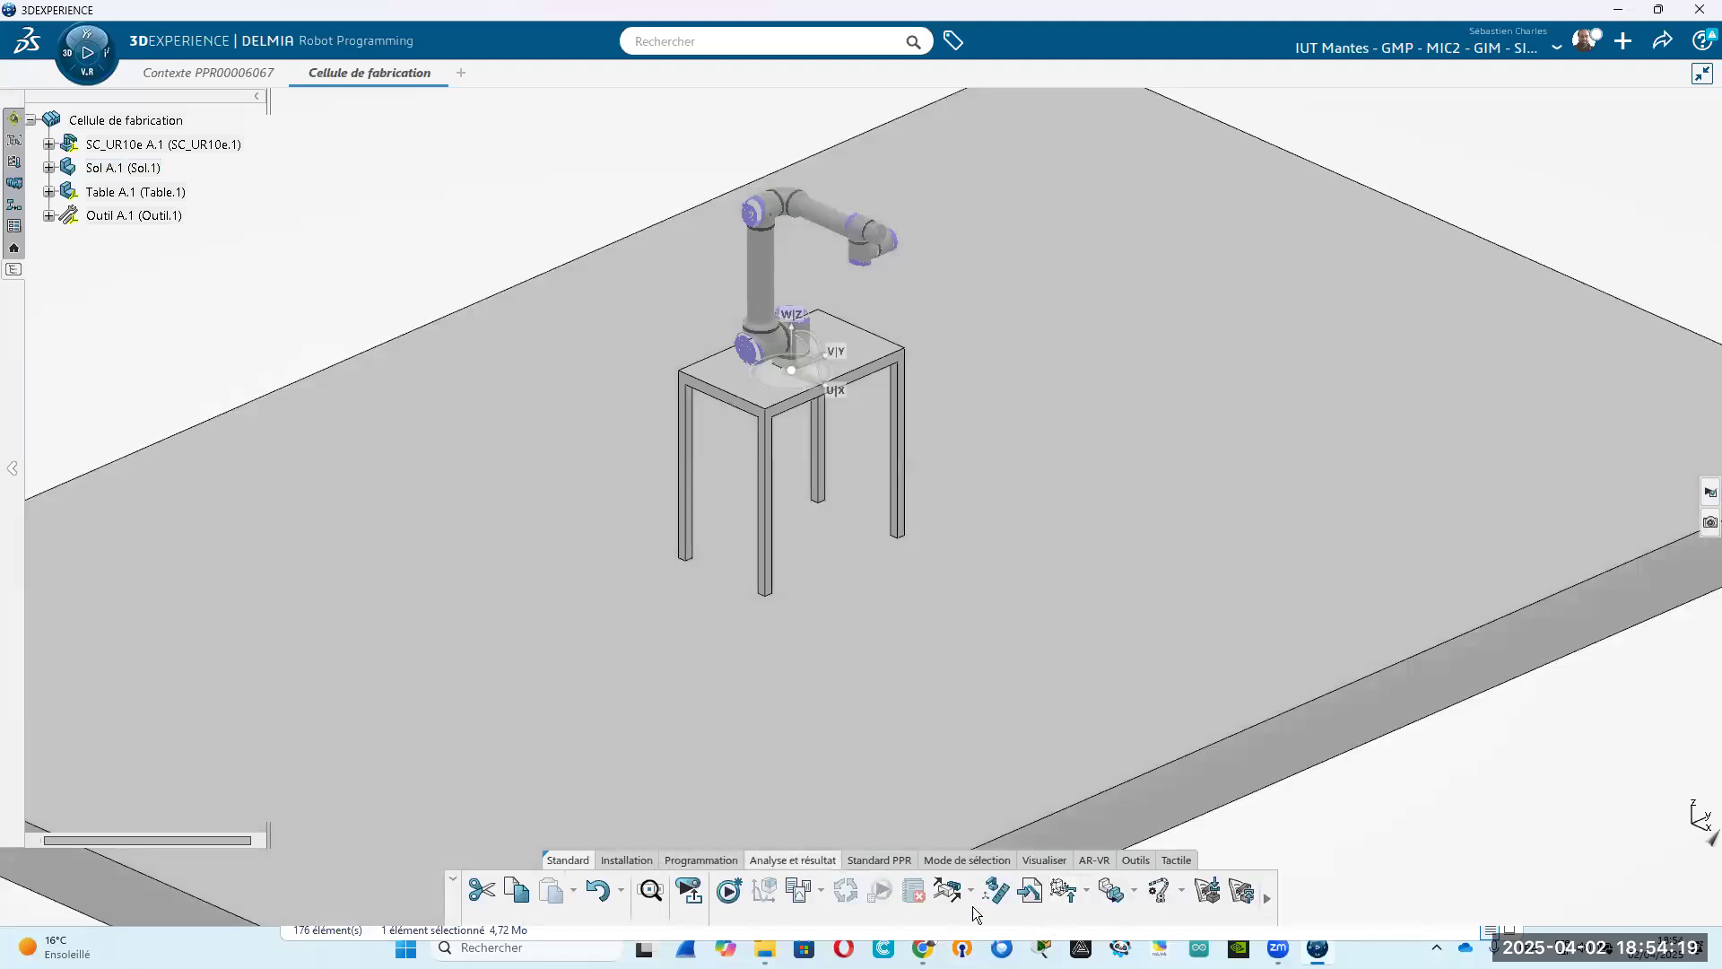
# Start teach mode (Mode pédagogique) on the SC_UR10e robot.
pyautogui.click(701, 860)
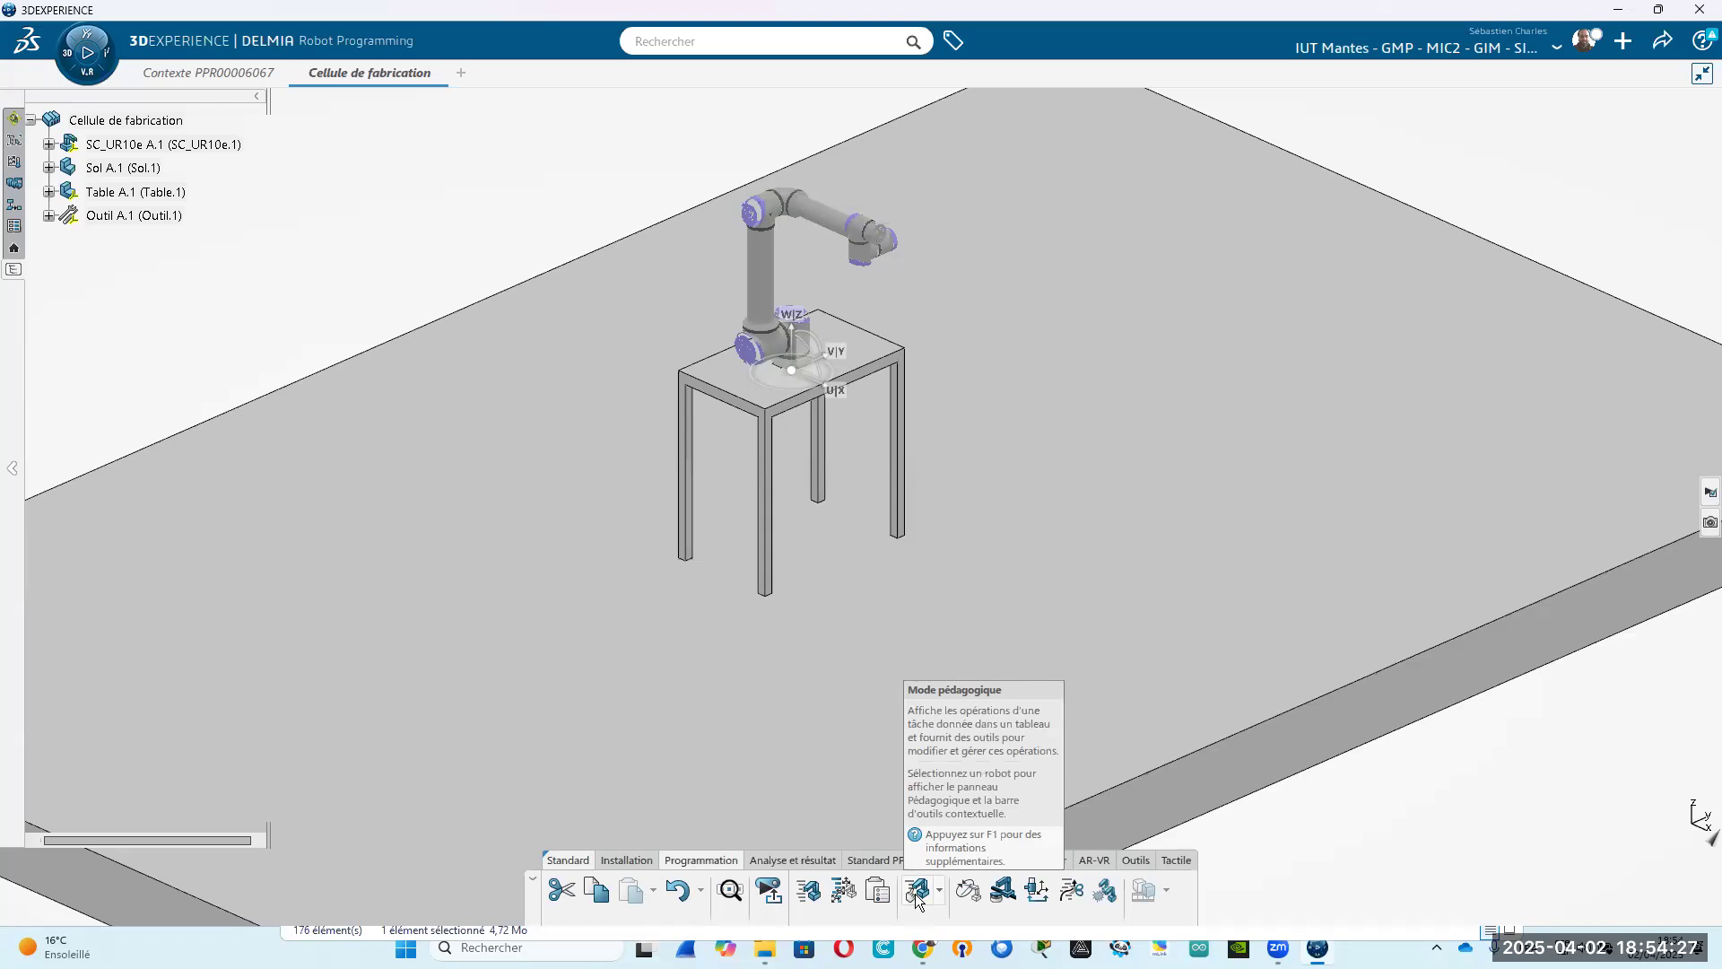
pyautogui.click(919, 893)
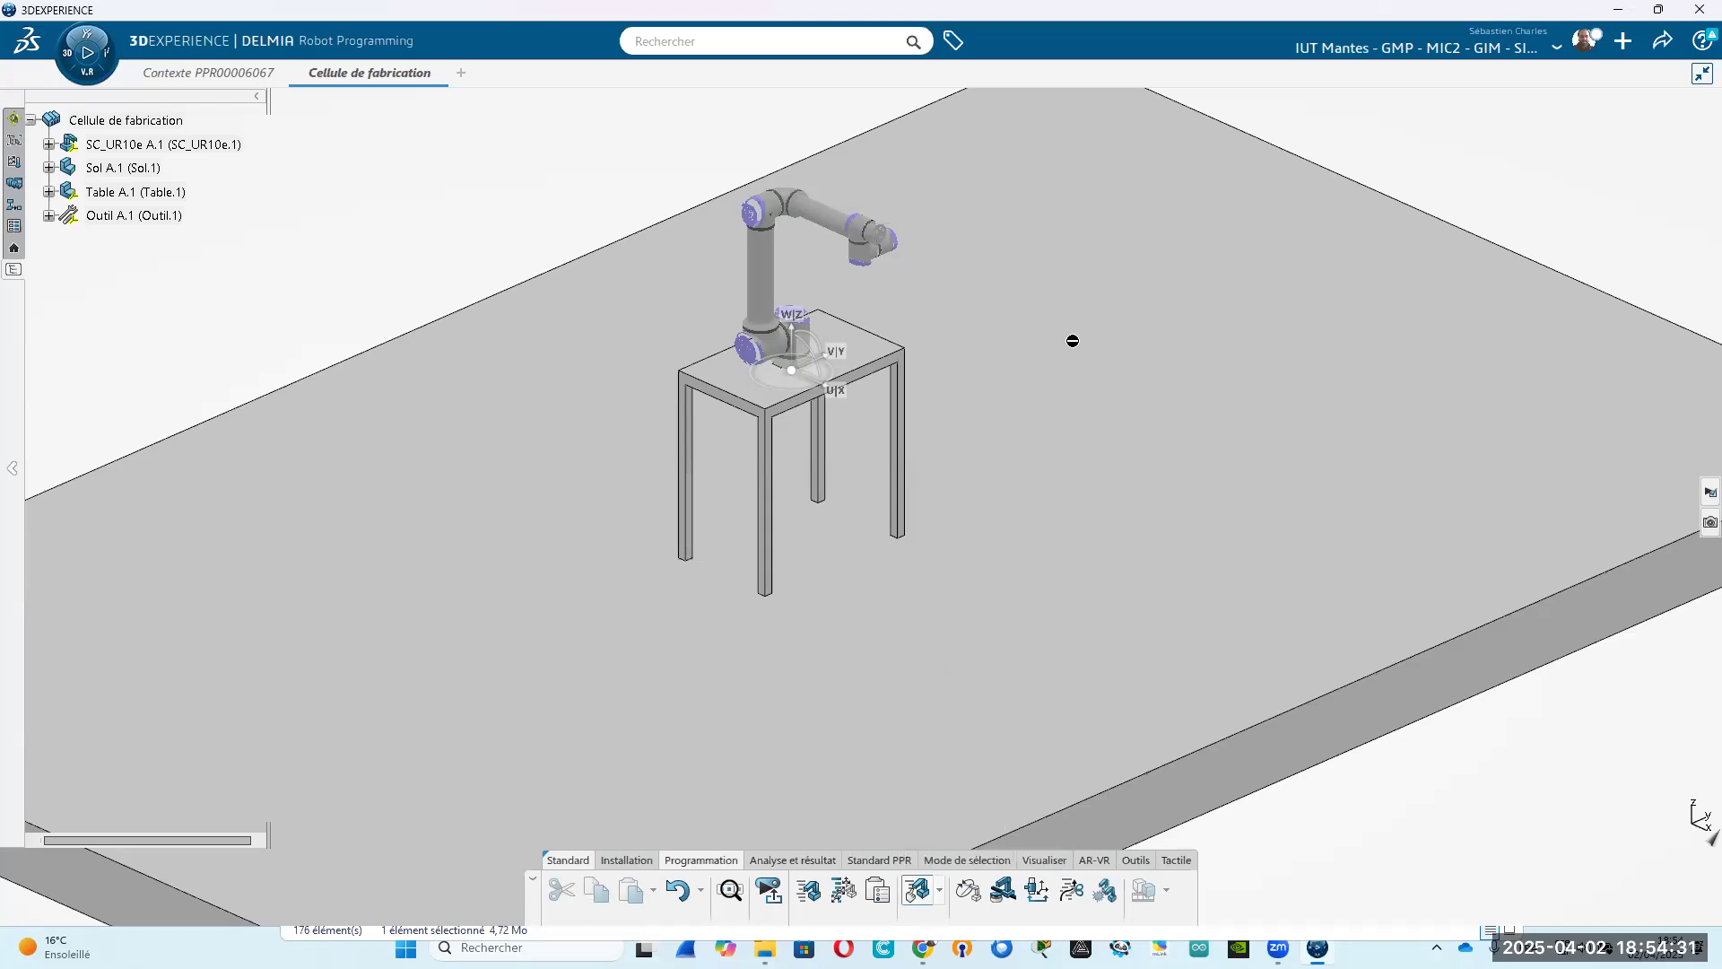
pyautogui.moveTo(910, 515); pyautogui.dragTo(849, 446, button='middle')
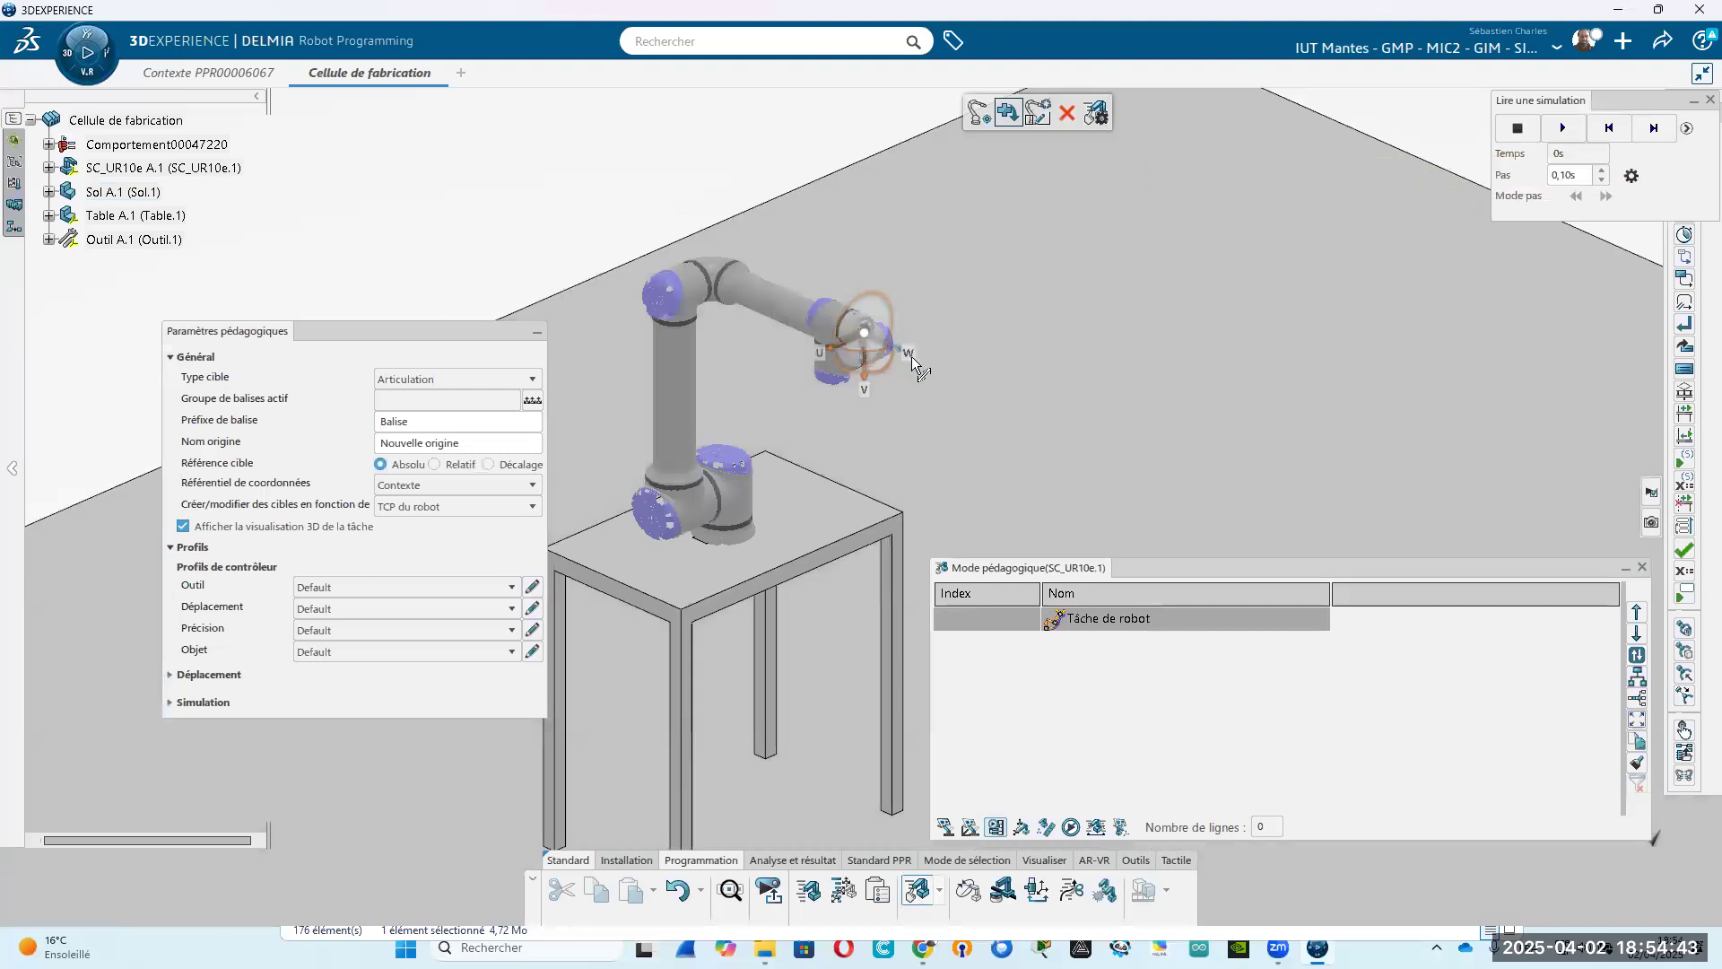
# Jog the UR10e's tool point with the compass along W, and try moving it freely across the table.
pyautogui.moveTo(908, 356); pyautogui.dragTo(940, 373)
pyautogui.moveTo(942, 446); pyautogui.dragTo(877, 437, button='middle')
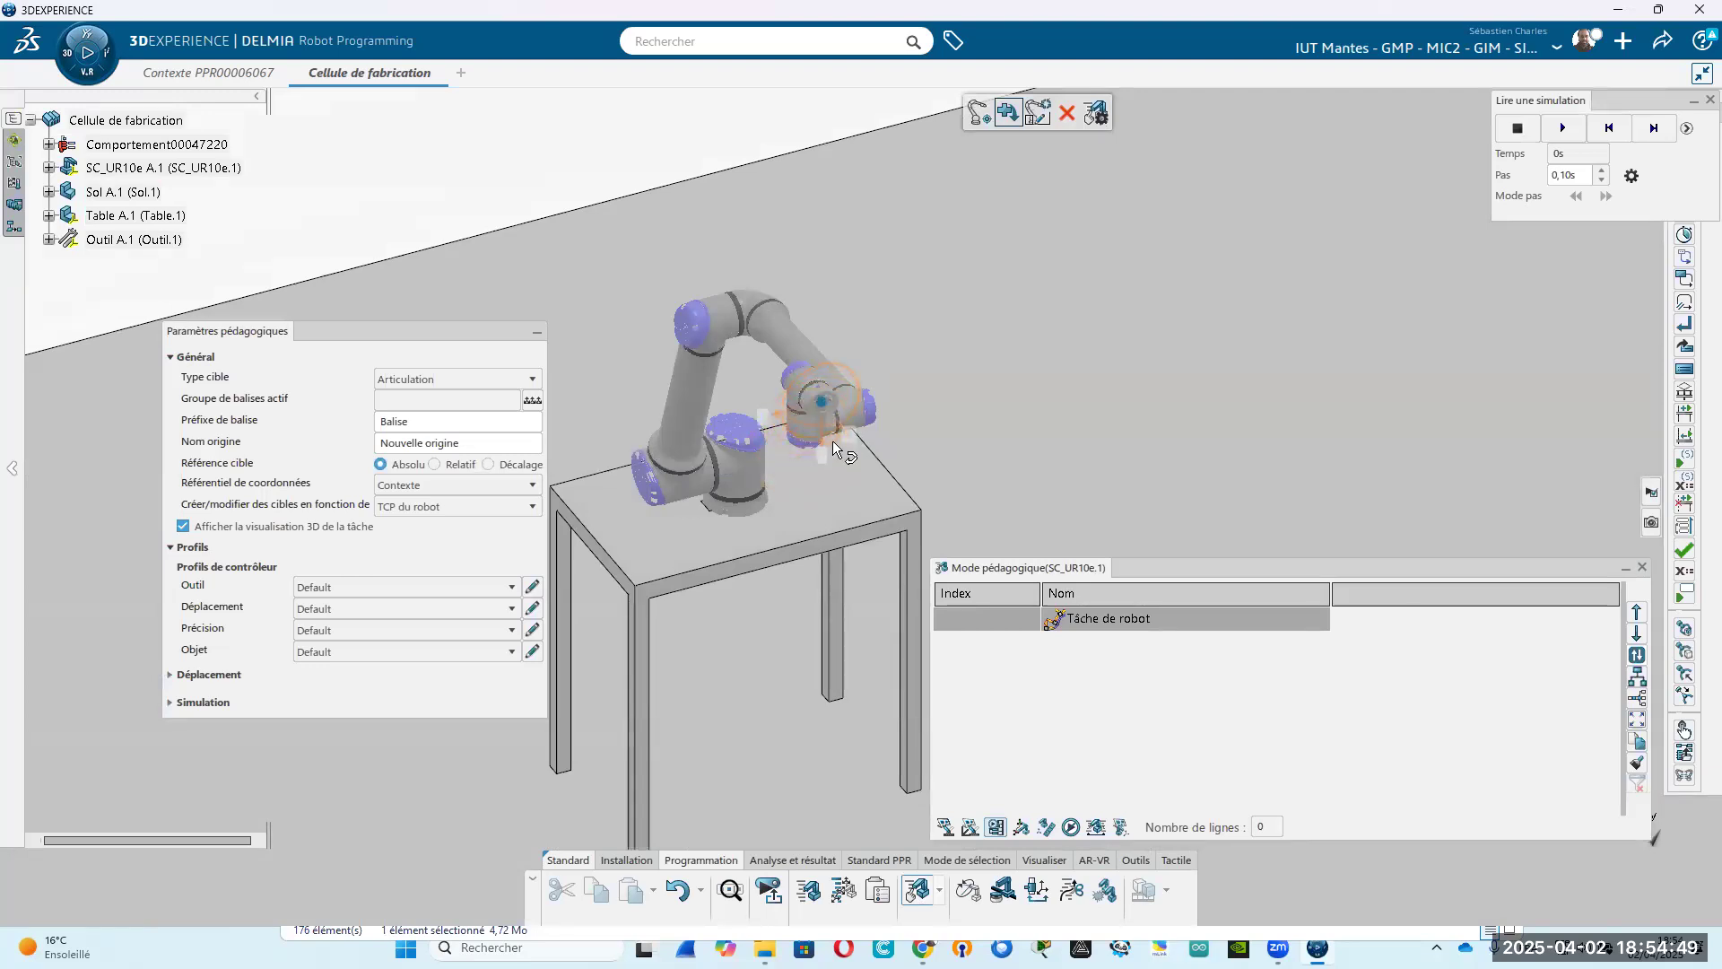
pyautogui.moveTo(823, 400); pyautogui.dragTo(720, 607)
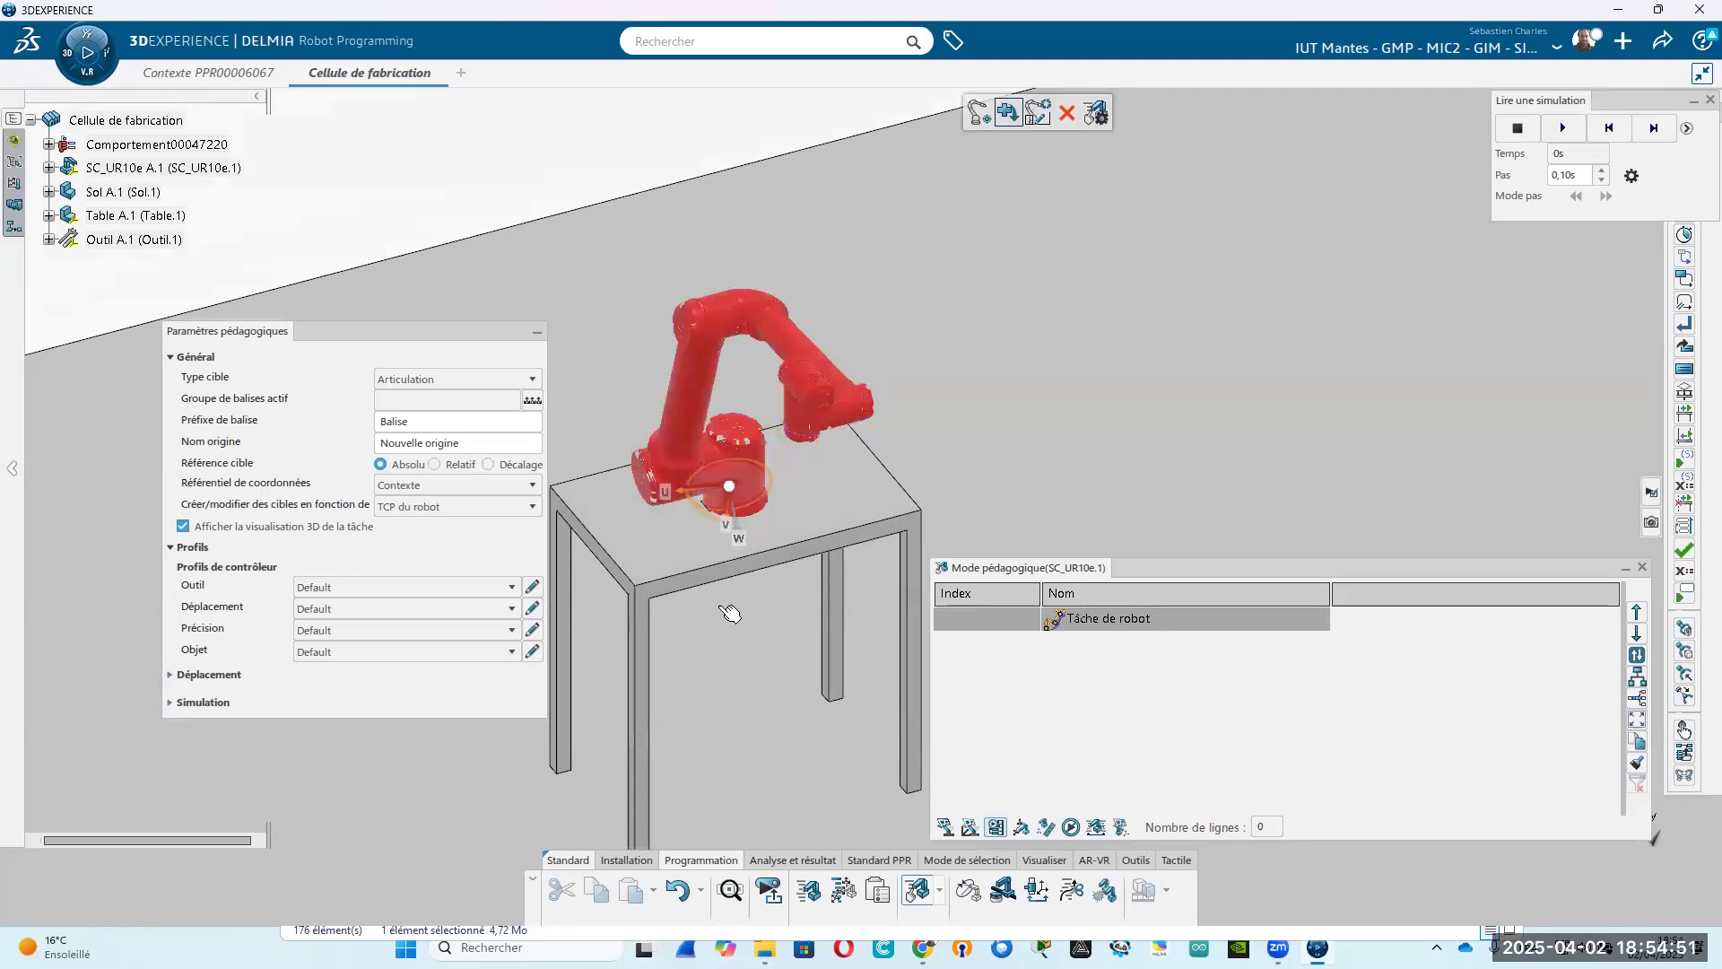
pyautogui.moveTo(730, 484); pyautogui.dragTo(834, 487)
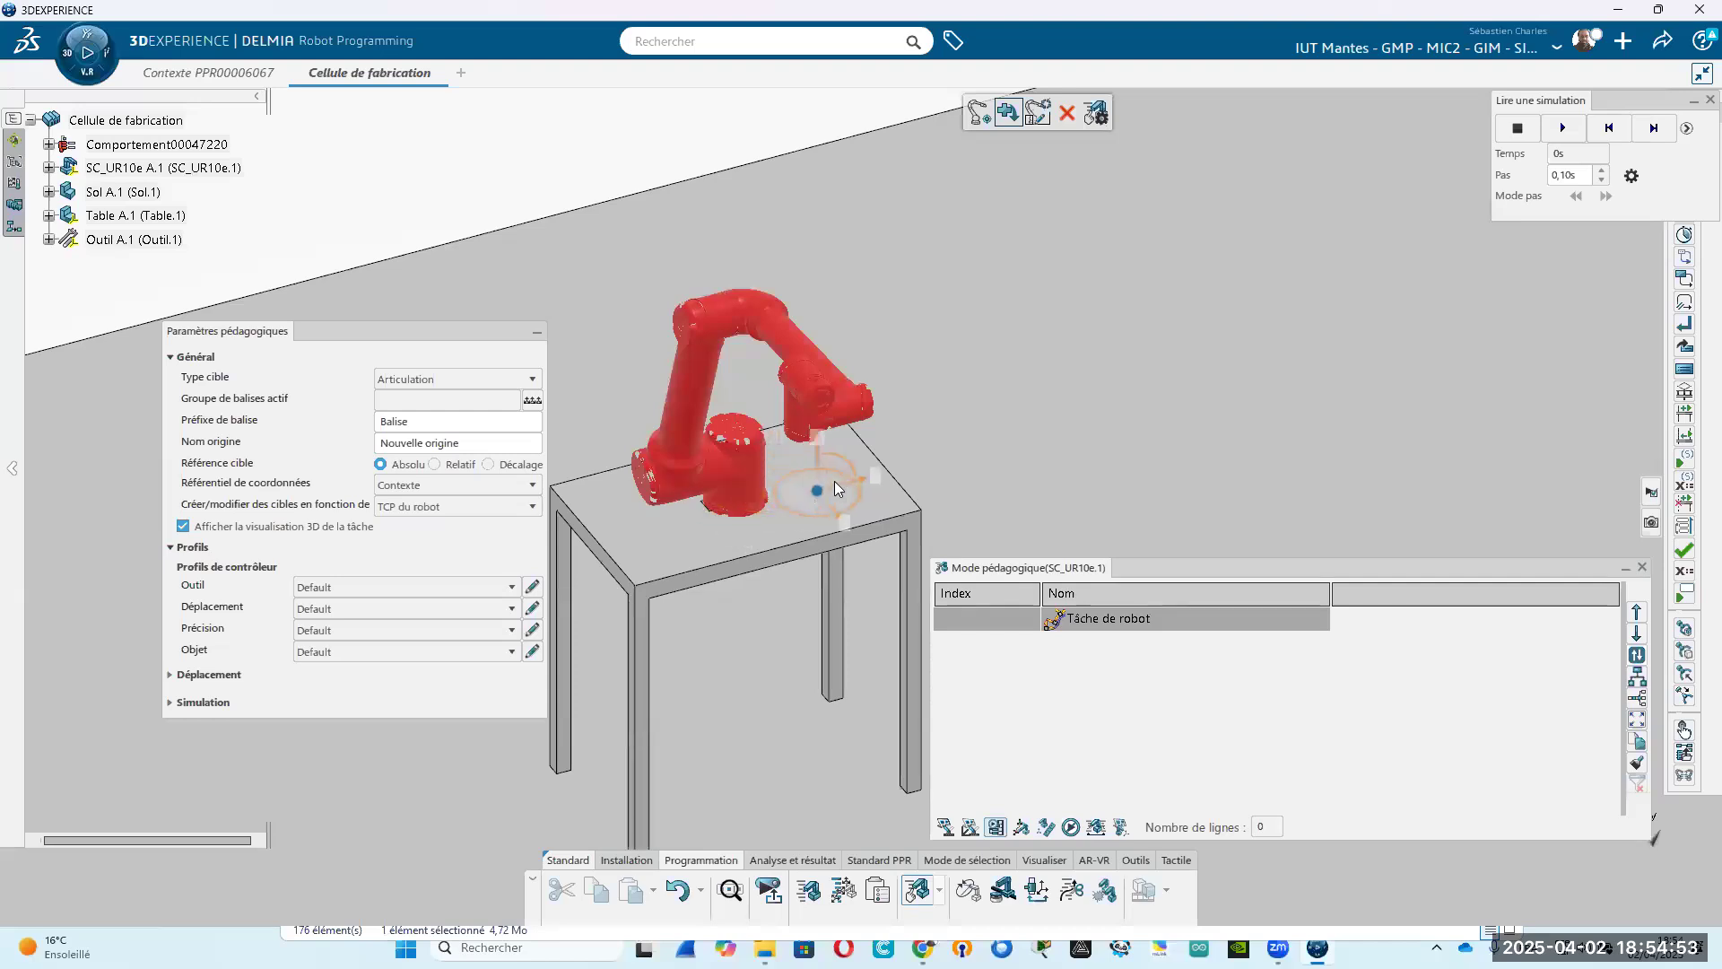
# Jog the UR10e's tool point near the table edge using the compass aligned to X, Y and Z.
pyautogui.moveTo(784, 615); pyautogui.dragTo(574, 421, button='middle')
pyautogui.moveTo(913, 509); pyautogui.dragTo(769, 431, button='middle')
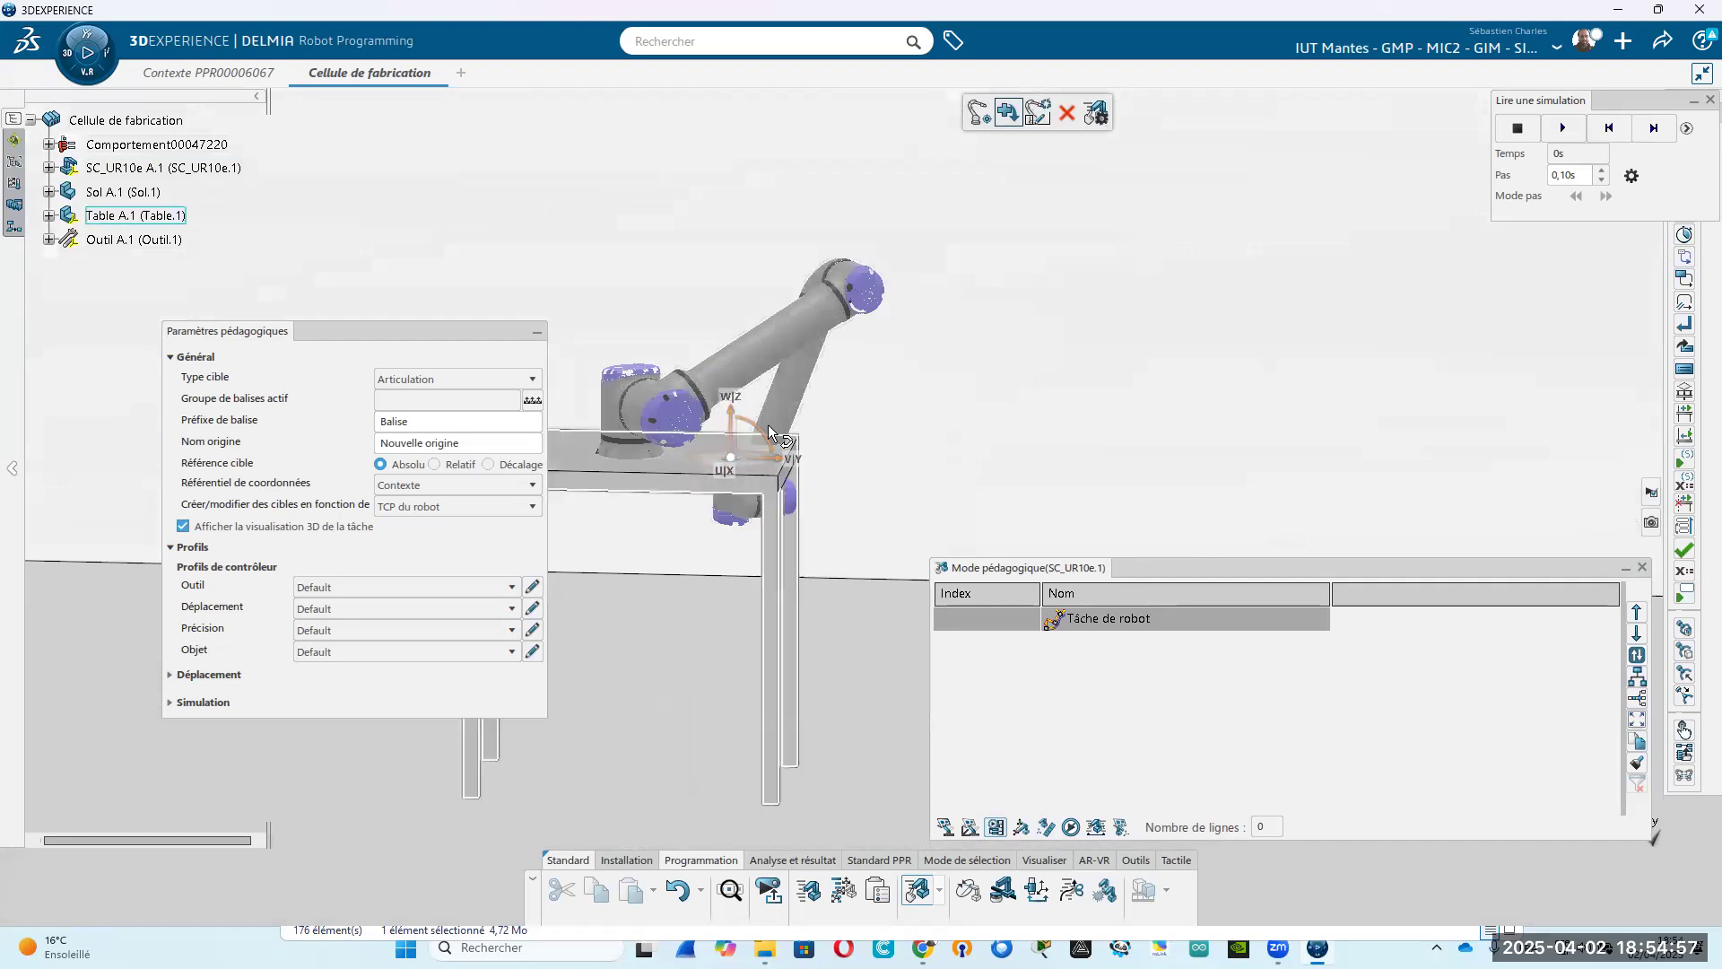
pyautogui.moveTo(732, 453); pyautogui.dragTo(742, 439)
pyautogui.moveTo(805, 392); pyautogui.dragTo(893, 402)
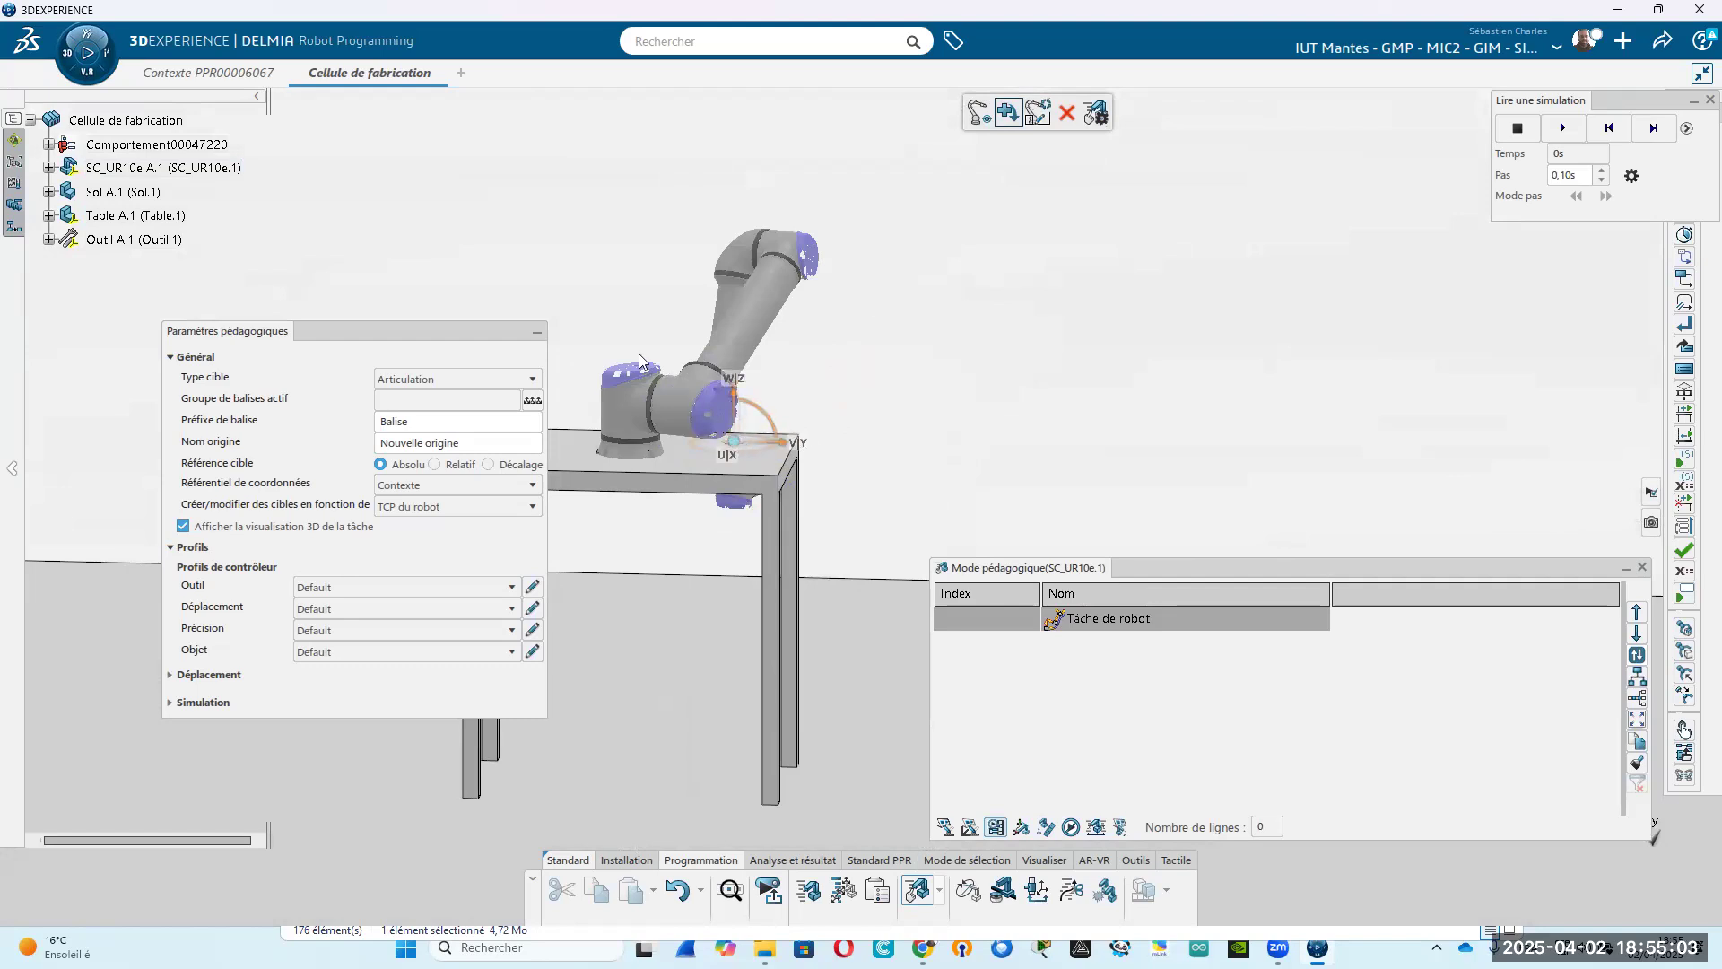
# Raise the robot's tool point about 100 mm along Z at the table edge.
pyautogui.moveTo(528, 512); pyautogui.dragTo(439, 366, button='middle')
pyautogui.moveTo(692, 373)
pyautogui.mouseDown()
pyautogui.moveTo(689, 282)
pyautogui.moveTo(777, 375)
pyautogui.moveTo(753, 492)
pyautogui.moveTo(619, 466)
pyautogui.moveTo(549, 348)
pyautogui.moveTo(650, 394)
pyautogui.moveTo(682, 386)
pyautogui.moveTo(703, 331)
pyautogui.moveTo(703, 405)
pyautogui.mouseUp()
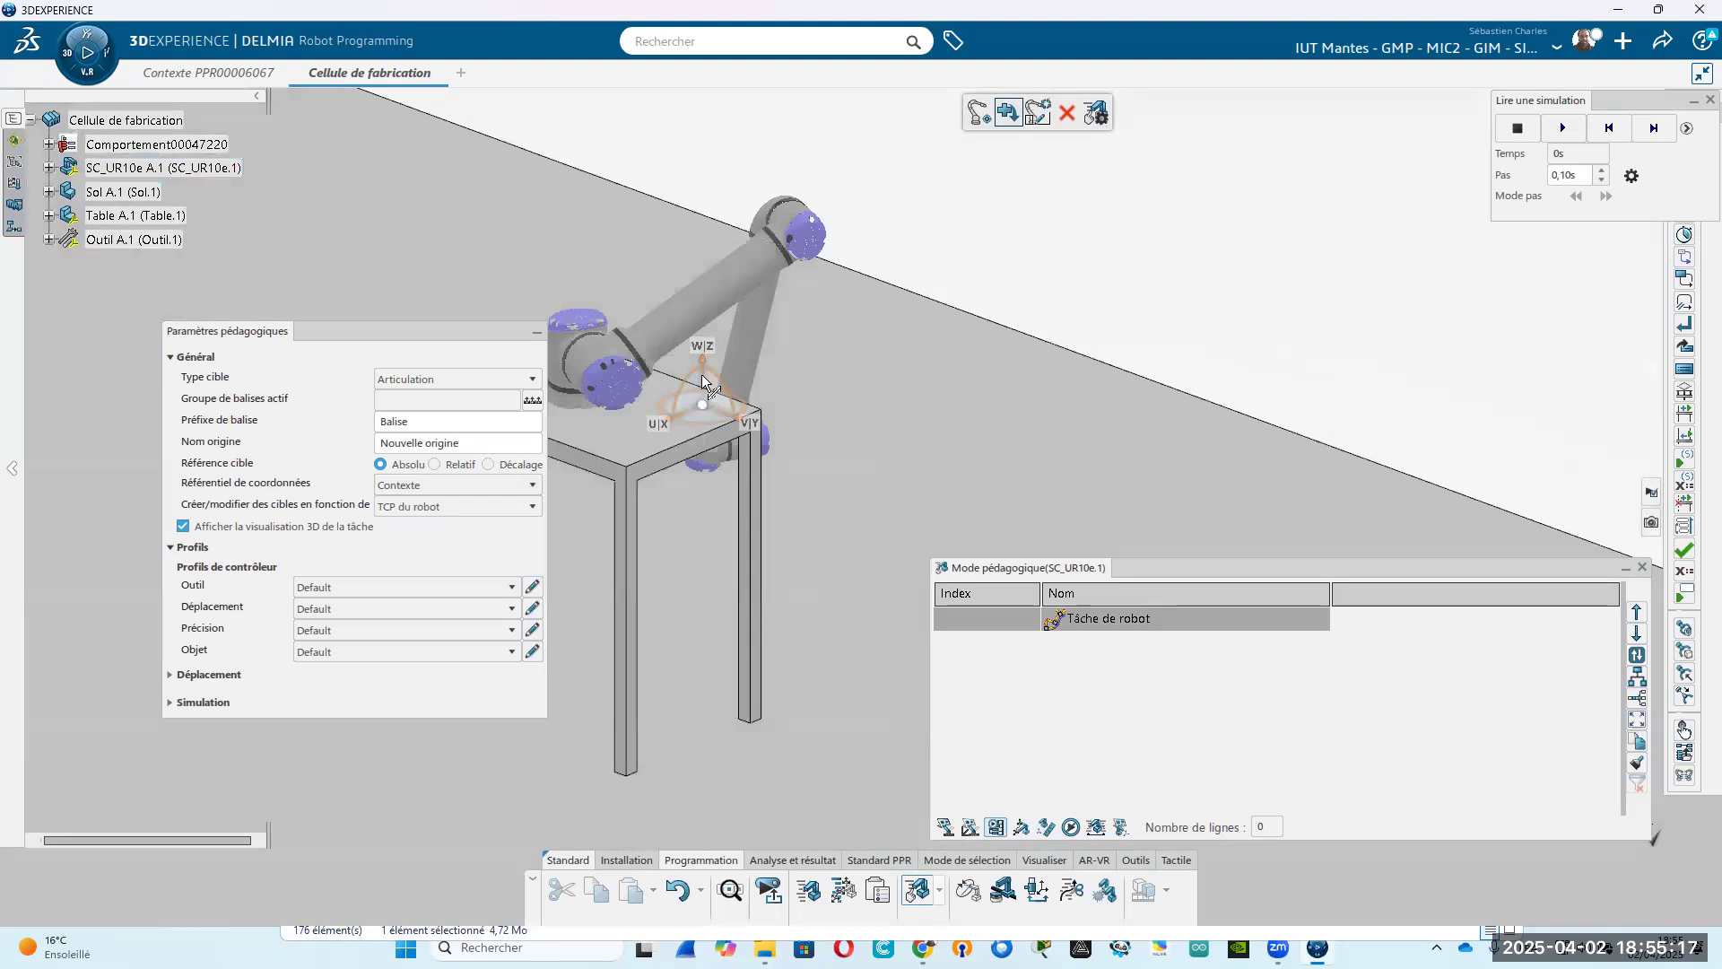
pyautogui.moveTo(707, 324); pyautogui.dragTo(707, 320)
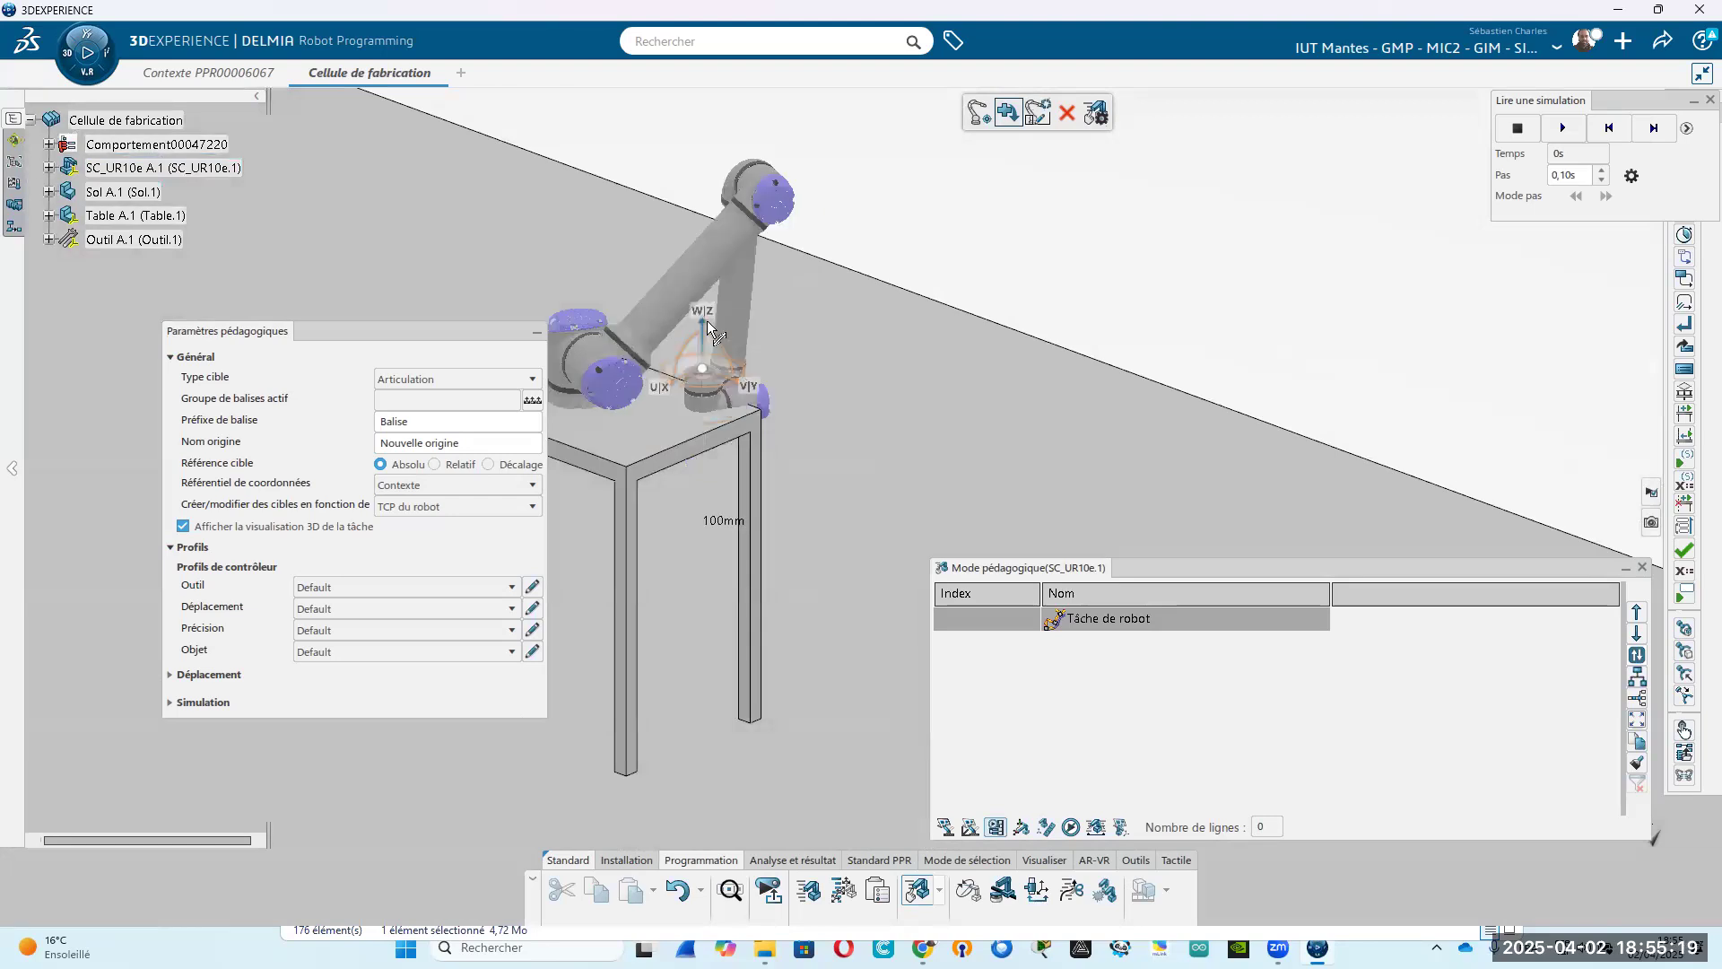
# Move the robot's tool point about 300 mm along the compass W axis and lift it above the table corner.
pyautogui.moveTo(574, 517); pyautogui.dragTo(846, 494, button='middle')
pyautogui.moveTo(765, 375); pyautogui.dragTo(824, 399)
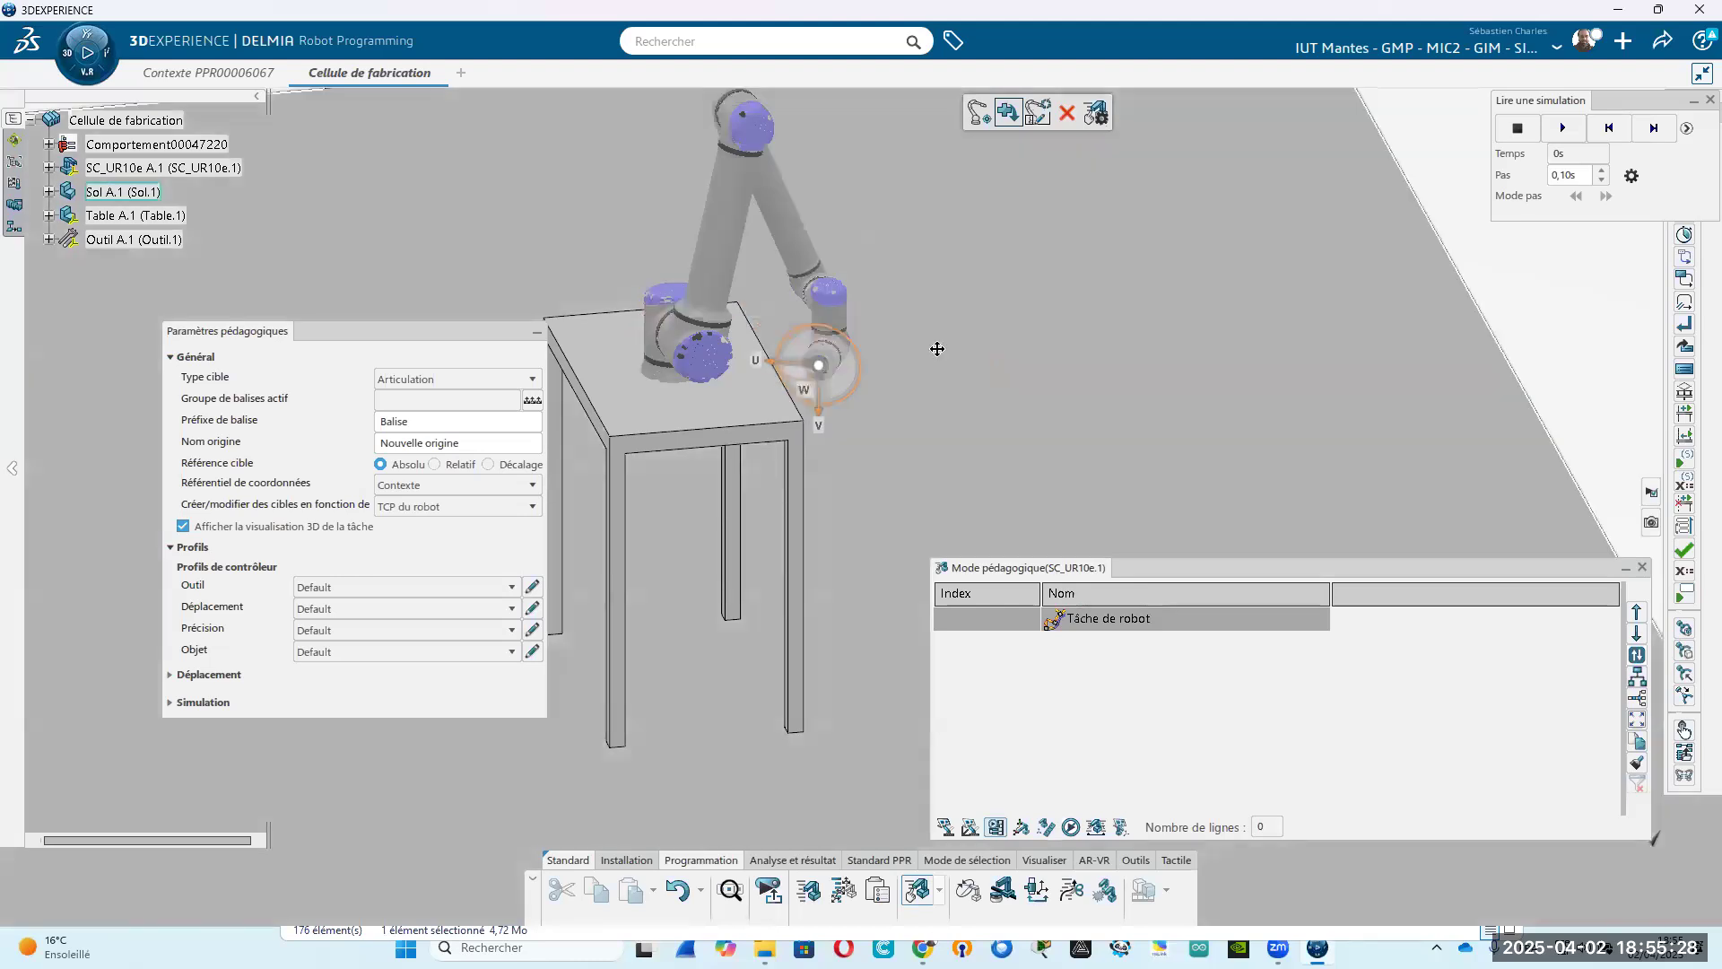
pyautogui.moveTo(938, 349); pyautogui.dragTo(779, 581, button='middle')
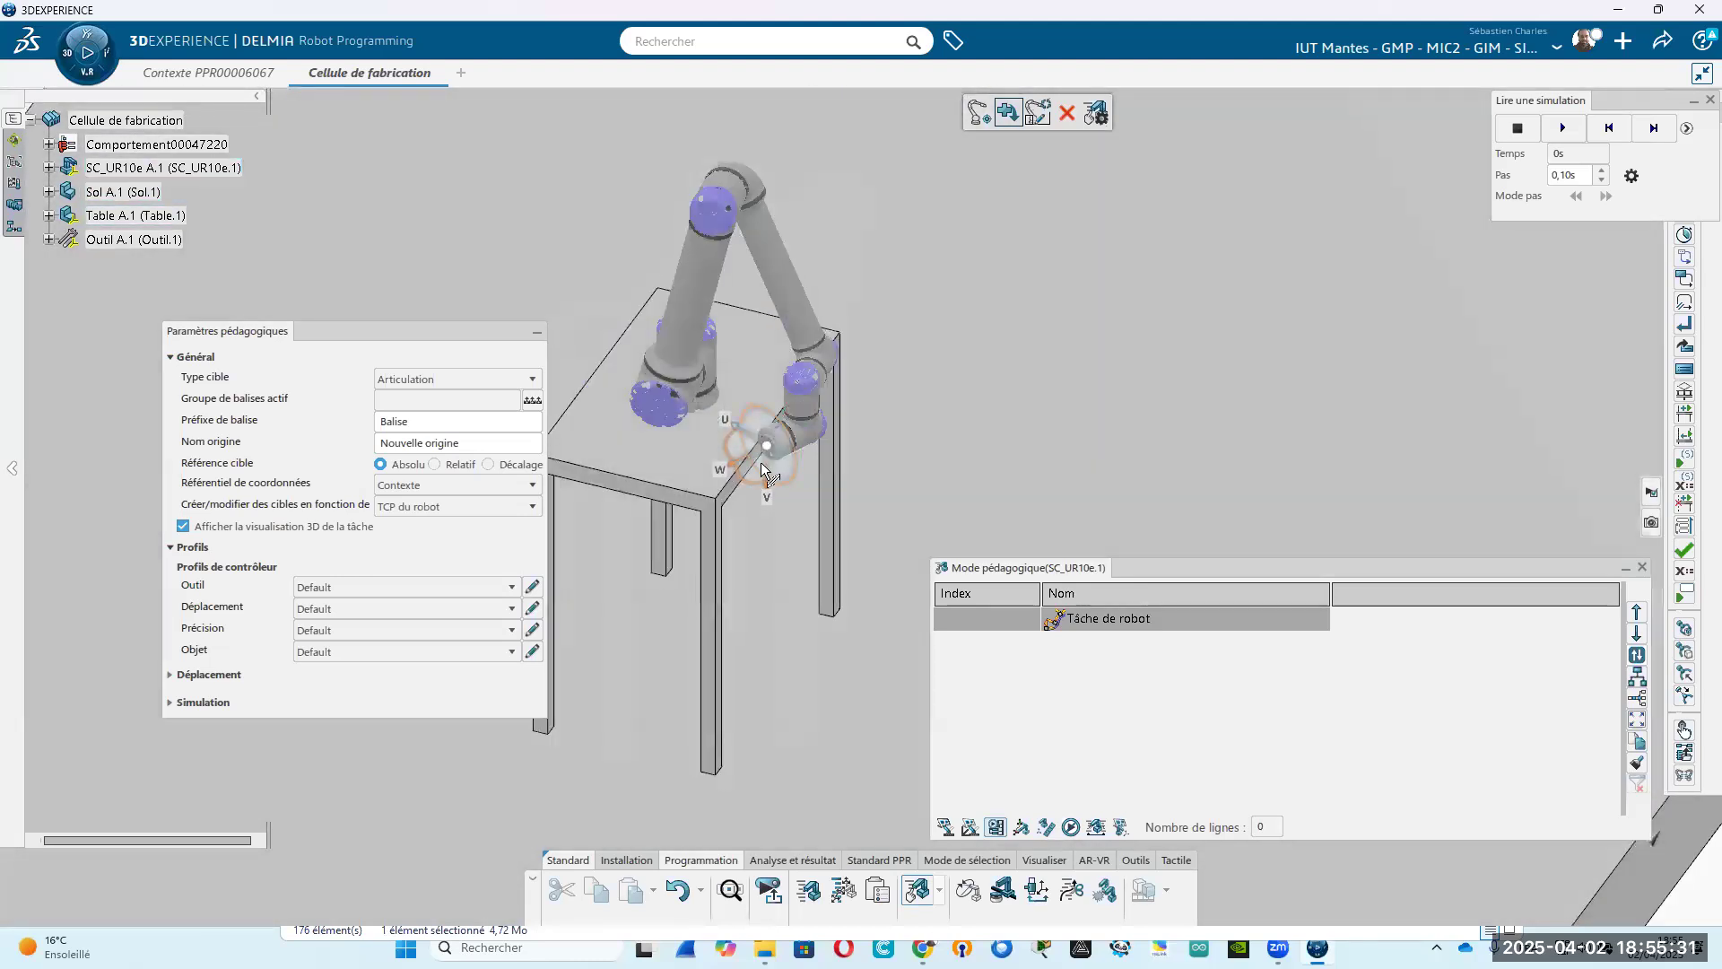
pyautogui.moveTo(748, 456); pyautogui.dragTo(633, 501)
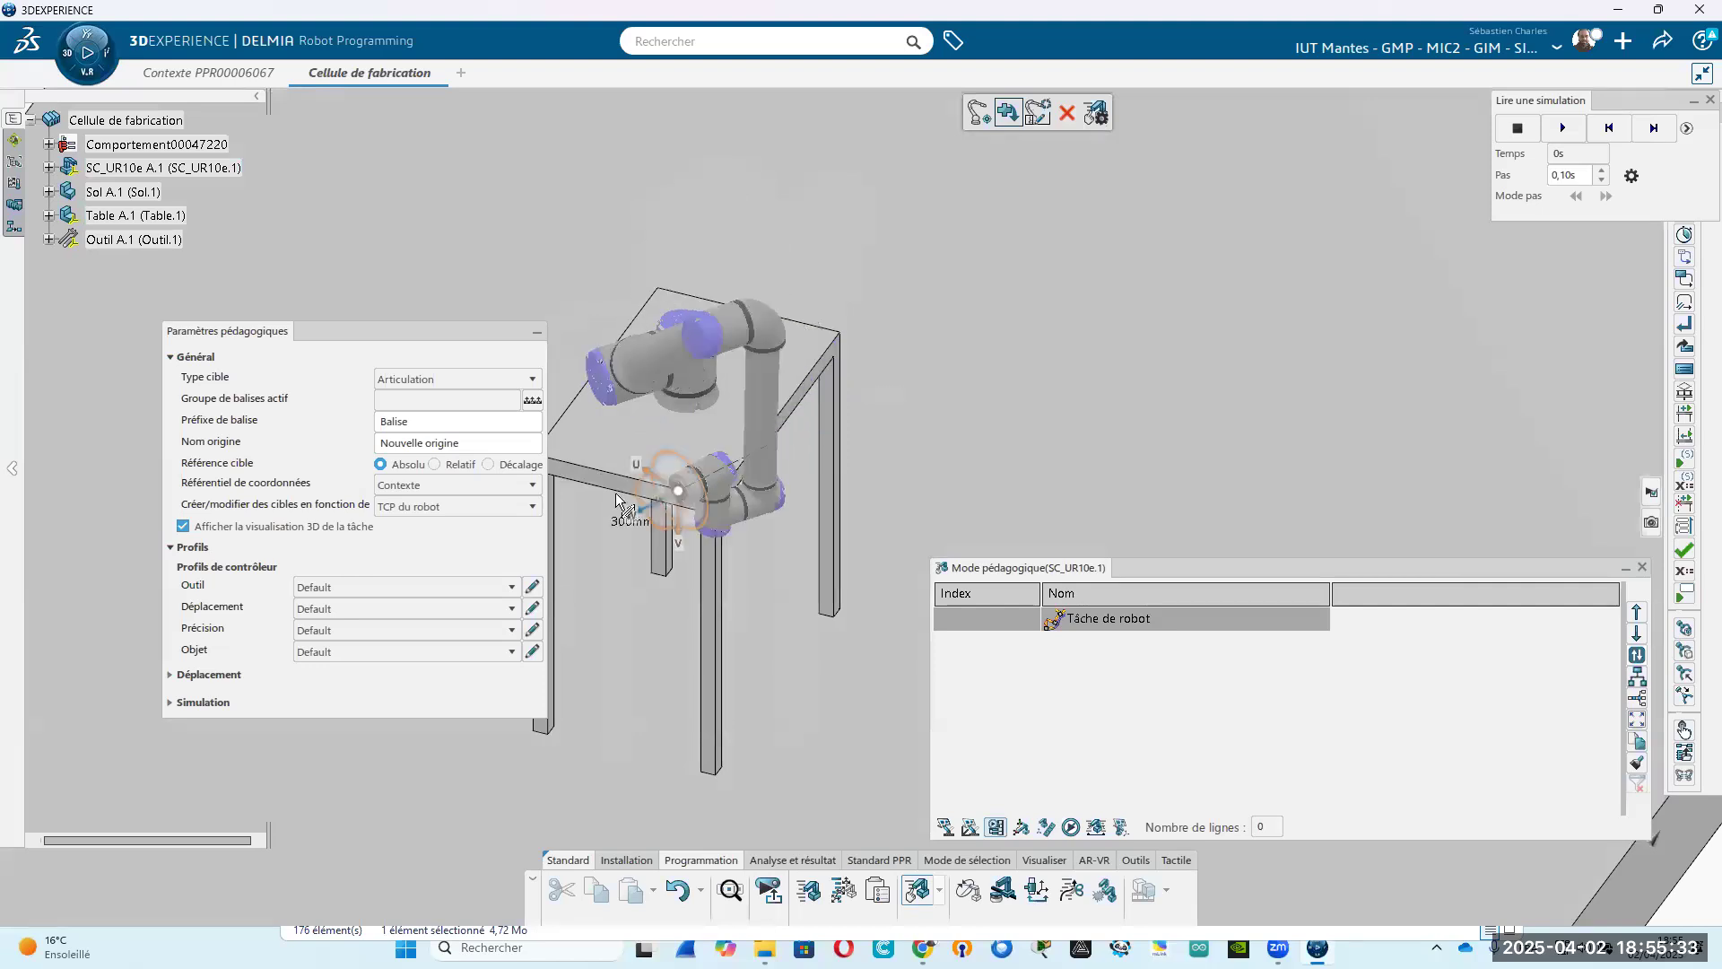
pyautogui.moveTo(700, 627); pyautogui.dragTo(1023, 446, button='middle')
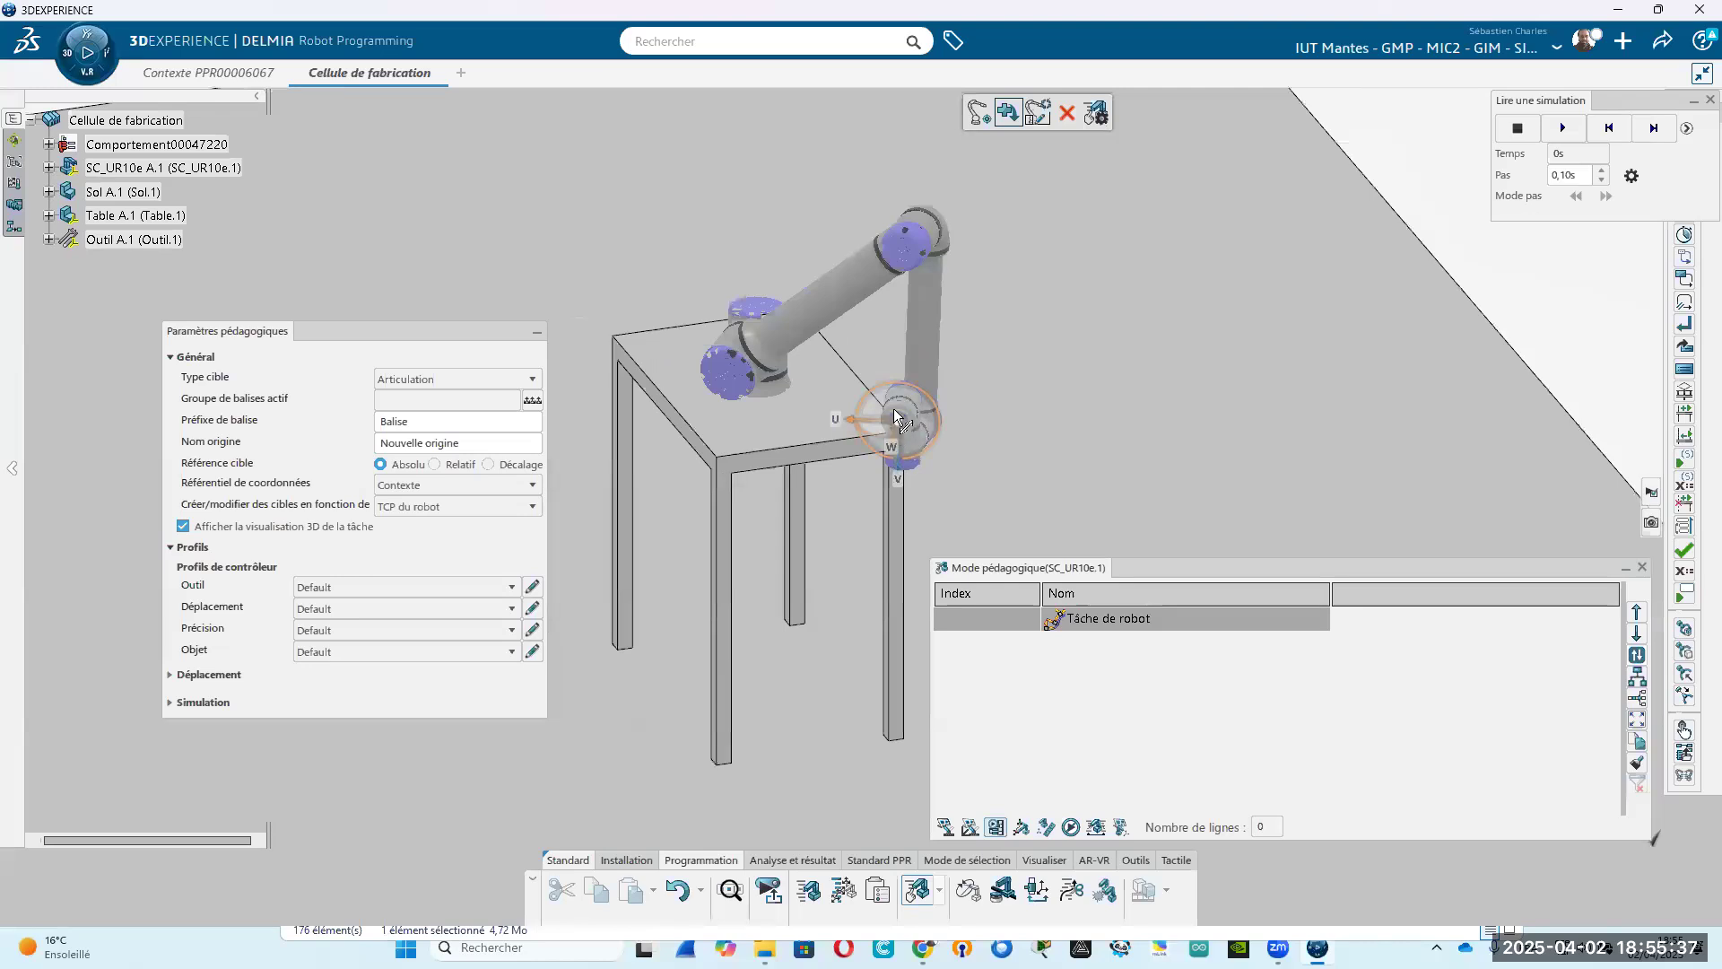
pyautogui.moveTo(898, 417); pyautogui.dragTo(898, 350)
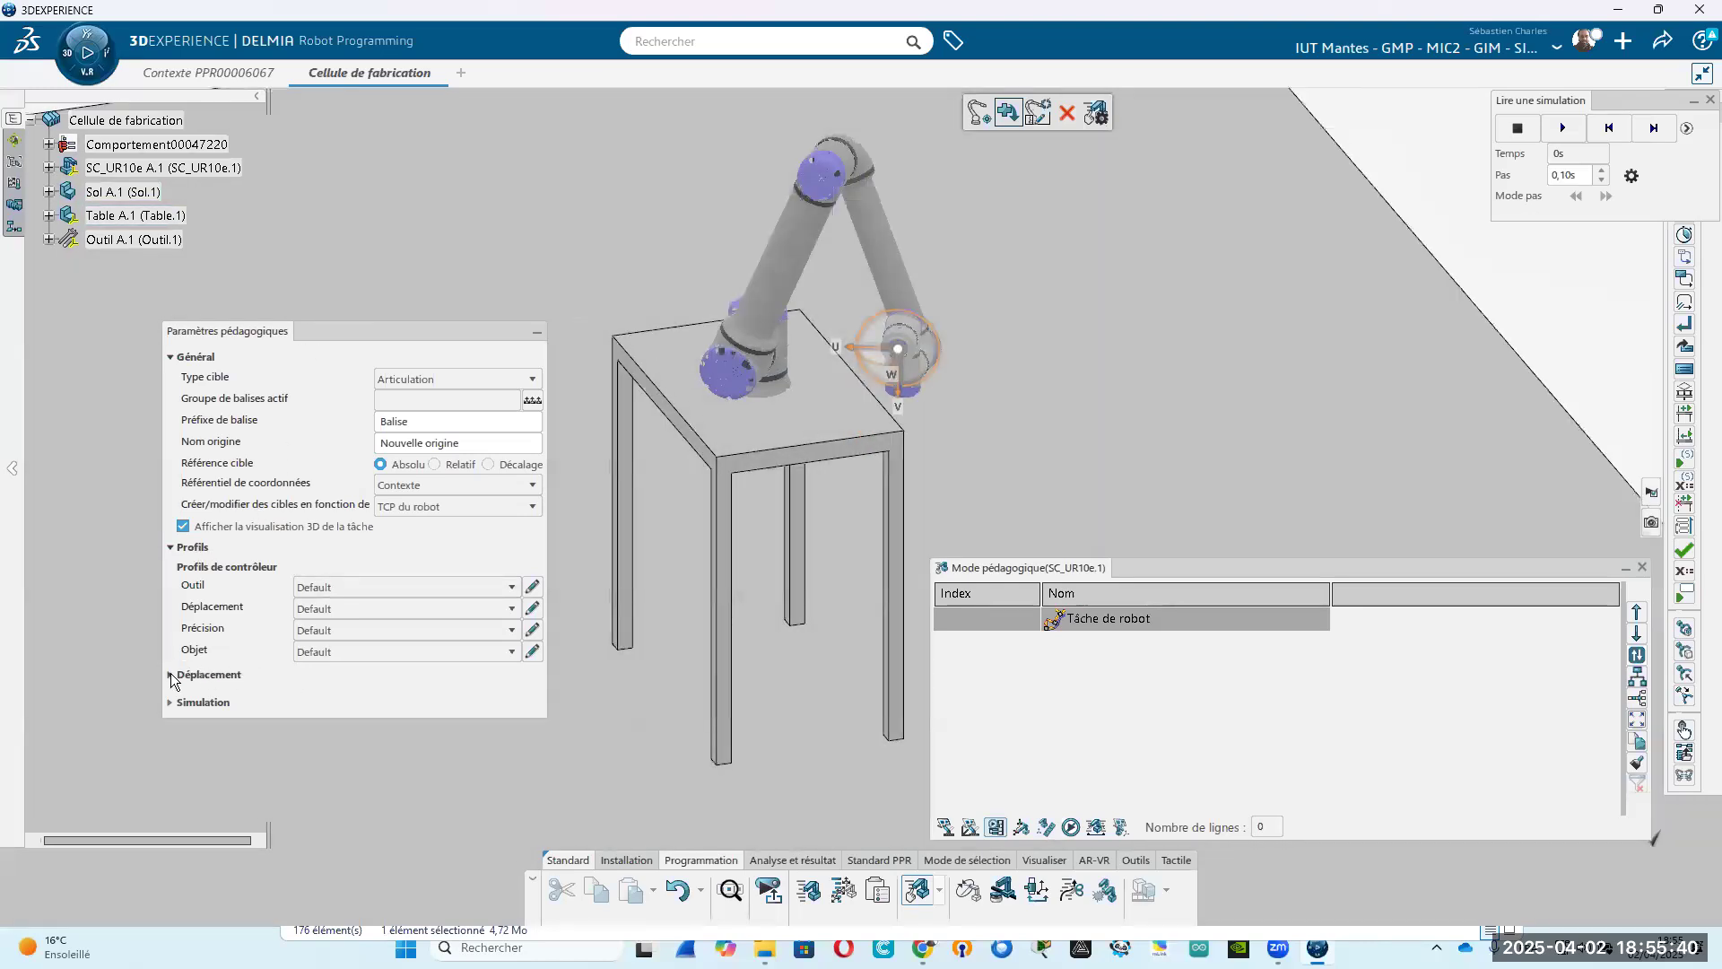
# Expand the Déplacement settings in the teach parameters.
pyautogui.click(172, 675)
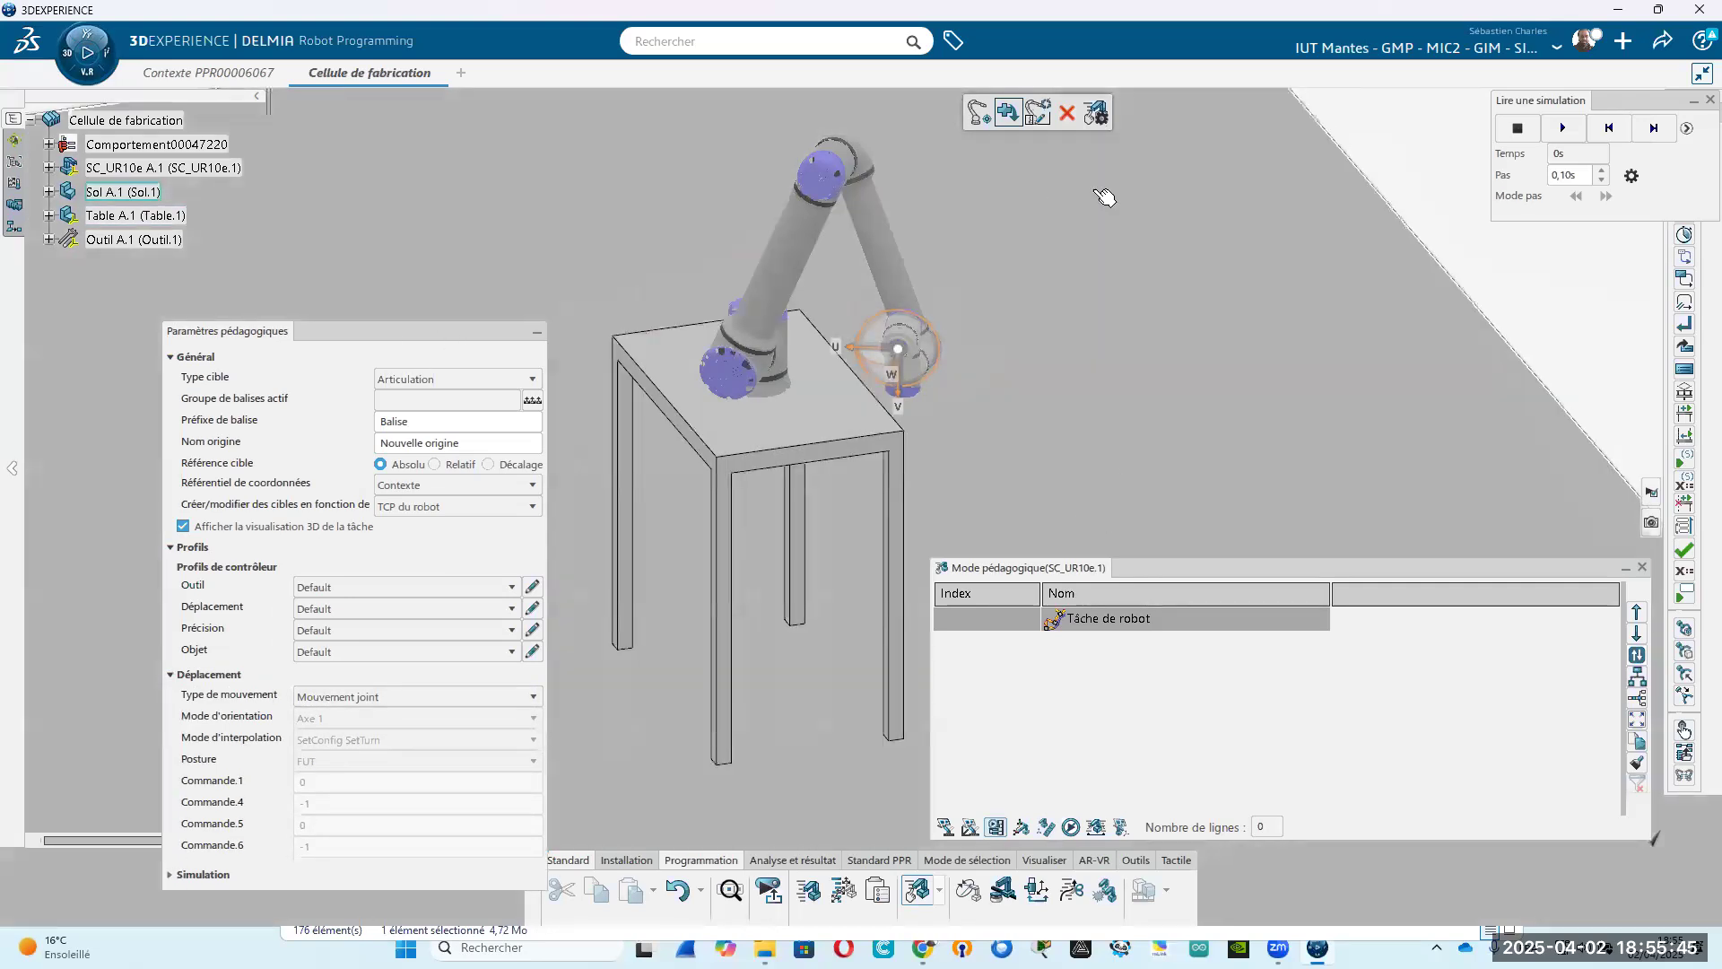
pyautogui.moveTo(814, 486); pyautogui.dragTo(922, 575, button='middle')
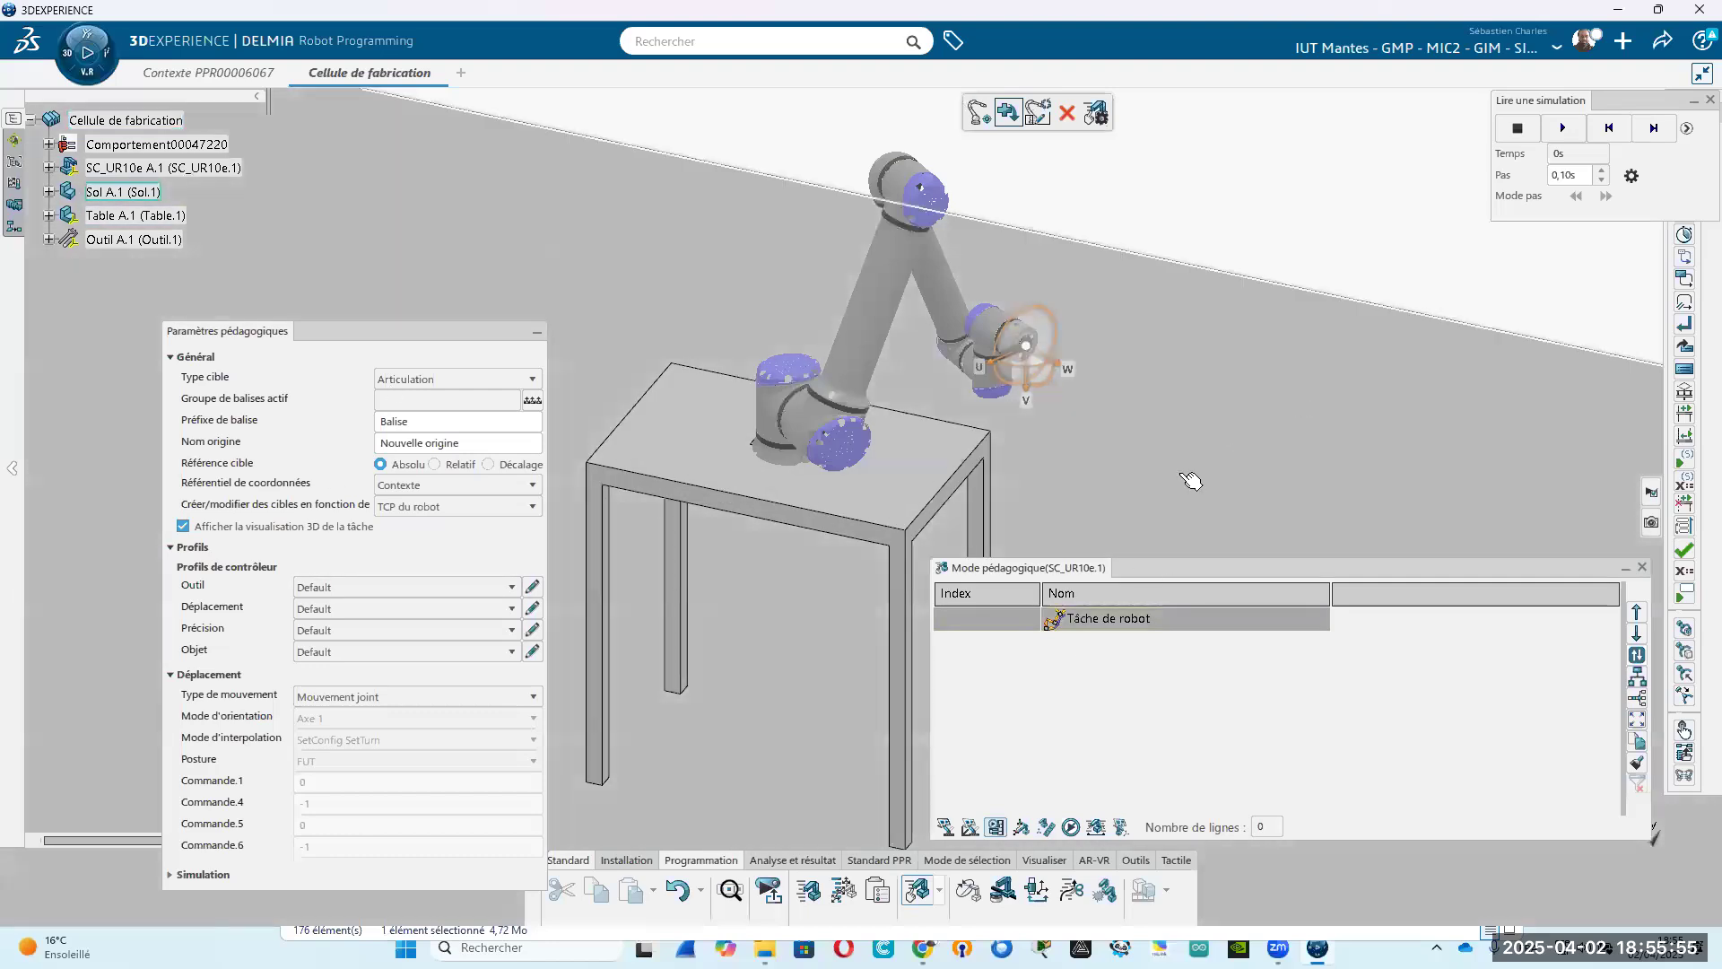
pyautogui.moveTo(760, 512); pyautogui.dragTo(776, 394, button='middle')
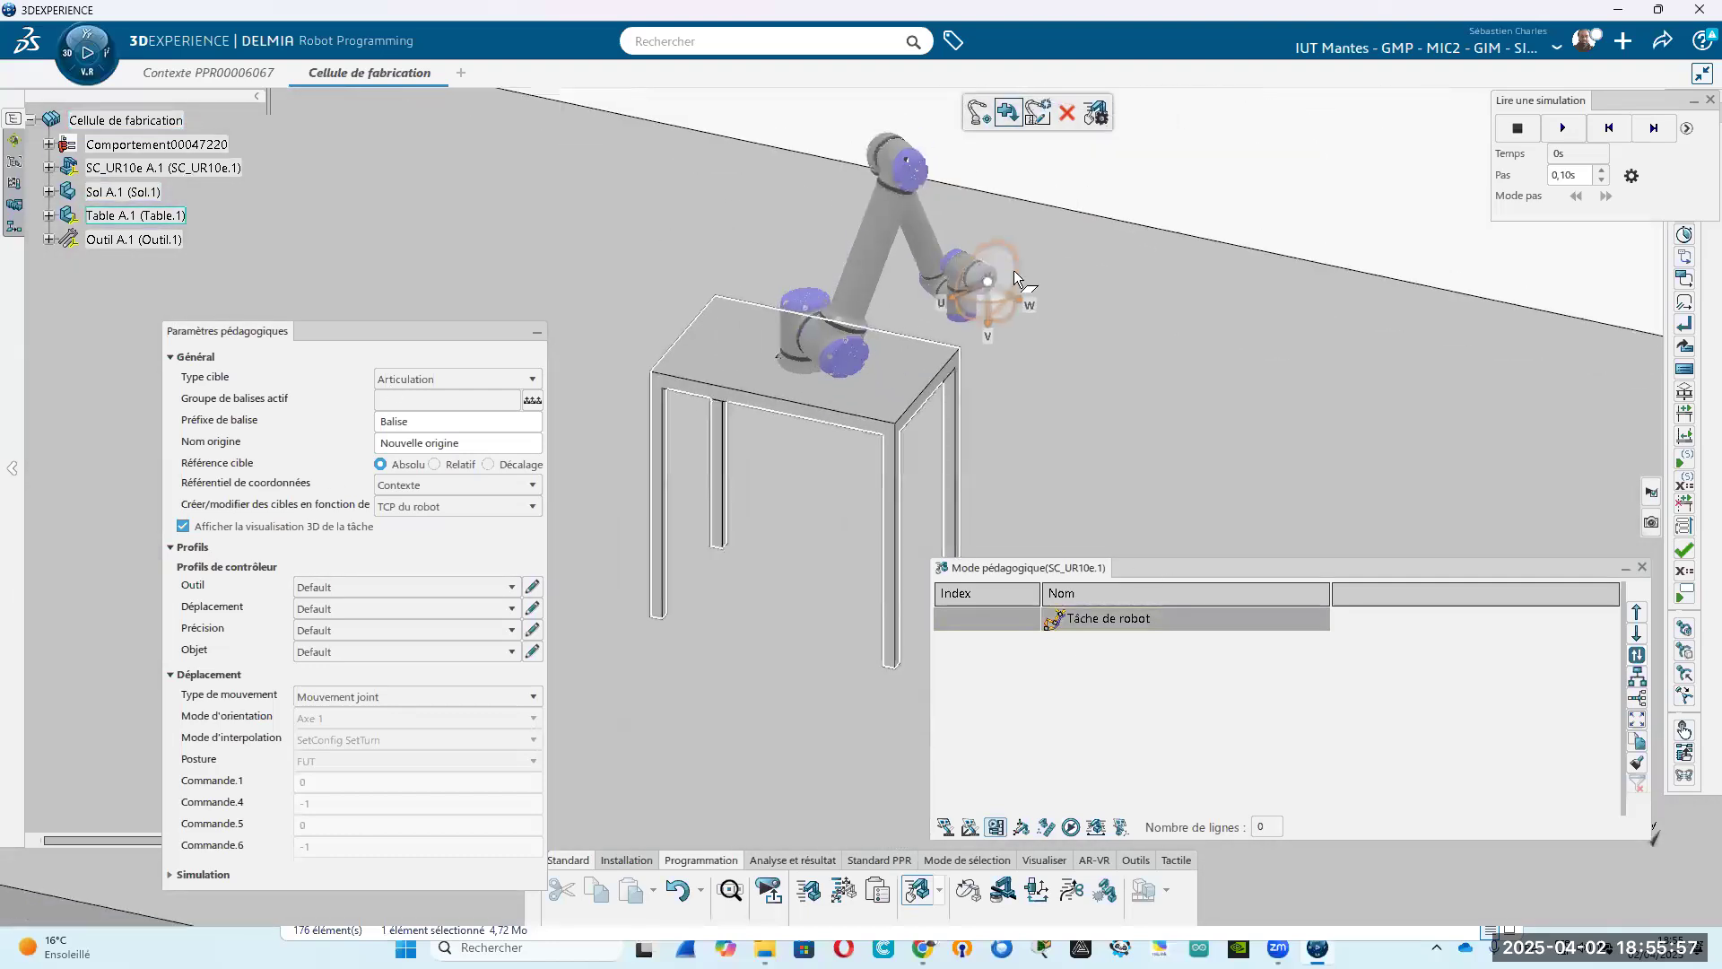
pyautogui.moveTo(804, 542); pyautogui.dragTo(831, 703, button='middle')
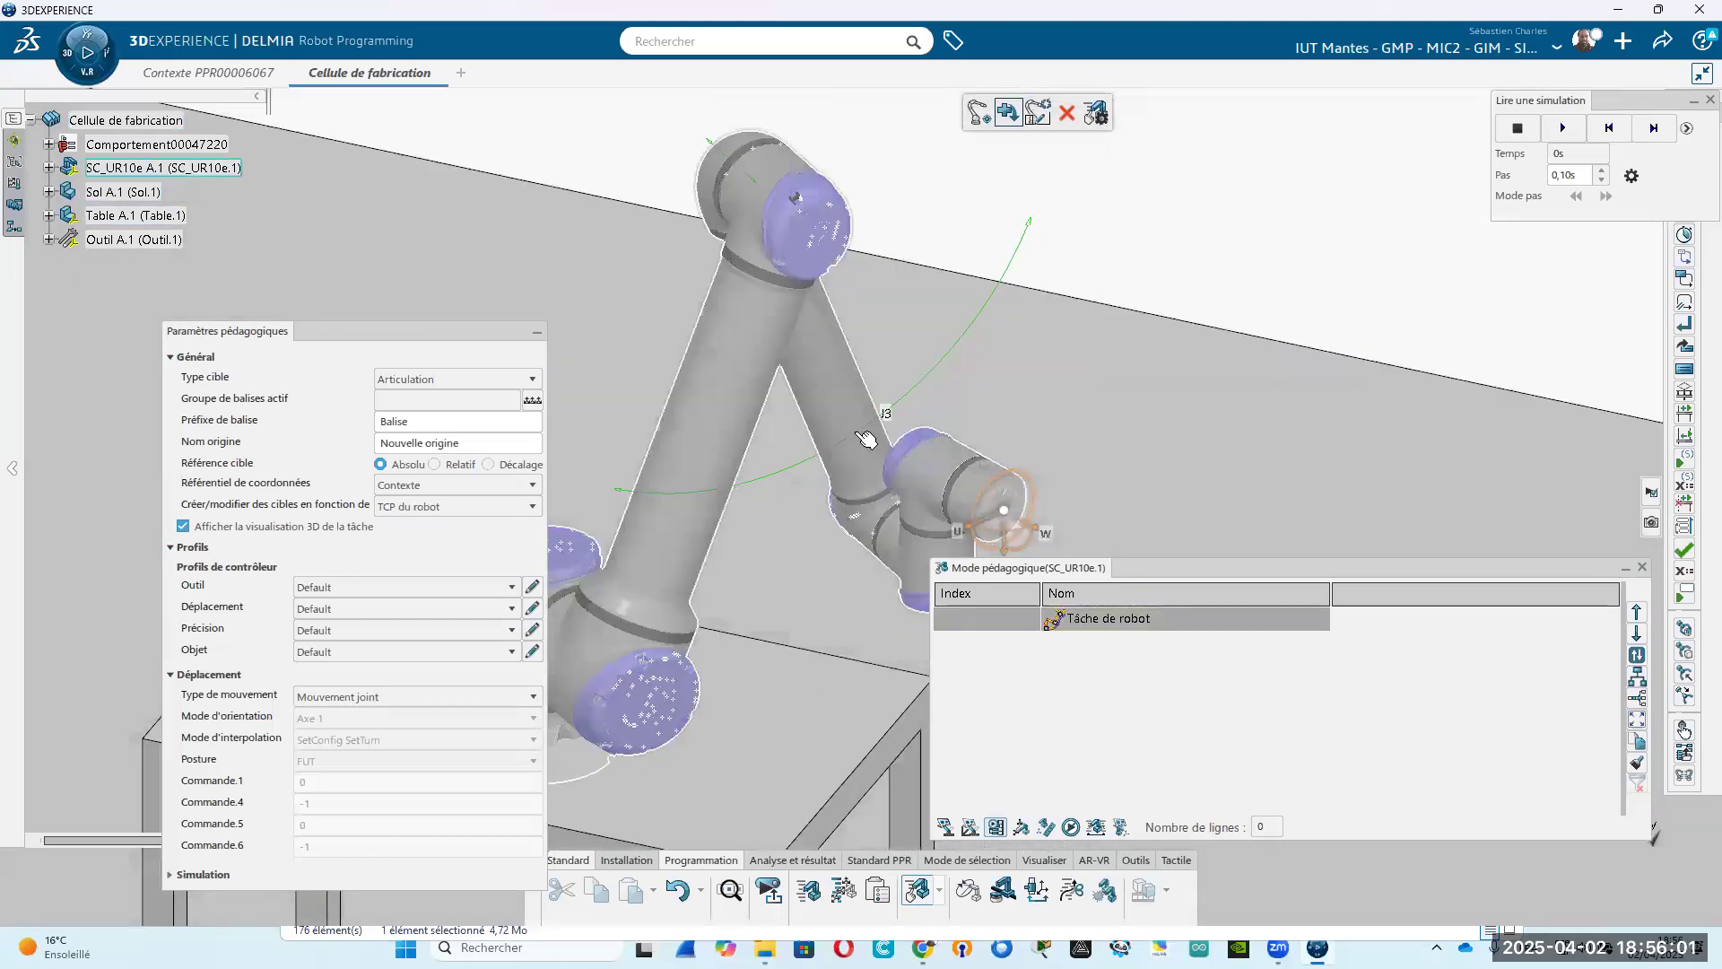
# Jog individual UR10e joints, including elbow joint J3, to extend the forearm outward and reorient the wrist.
pyautogui.moveTo(866, 439); pyautogui.dragTo(752, 168)
pyautogui.moveTo(703, 301); pyautogui.dragTo(915, 336)
pyautogui.moveTo(1043, 276); pyautogui.dragTo(944, 456, button='middle')
pyautogui.moveTo(975, 418); pyautogui.dragTo(794, 408)
pyautogui.moveTo(794, 408); pyautogui.dragTo(753, 368, button='middle')
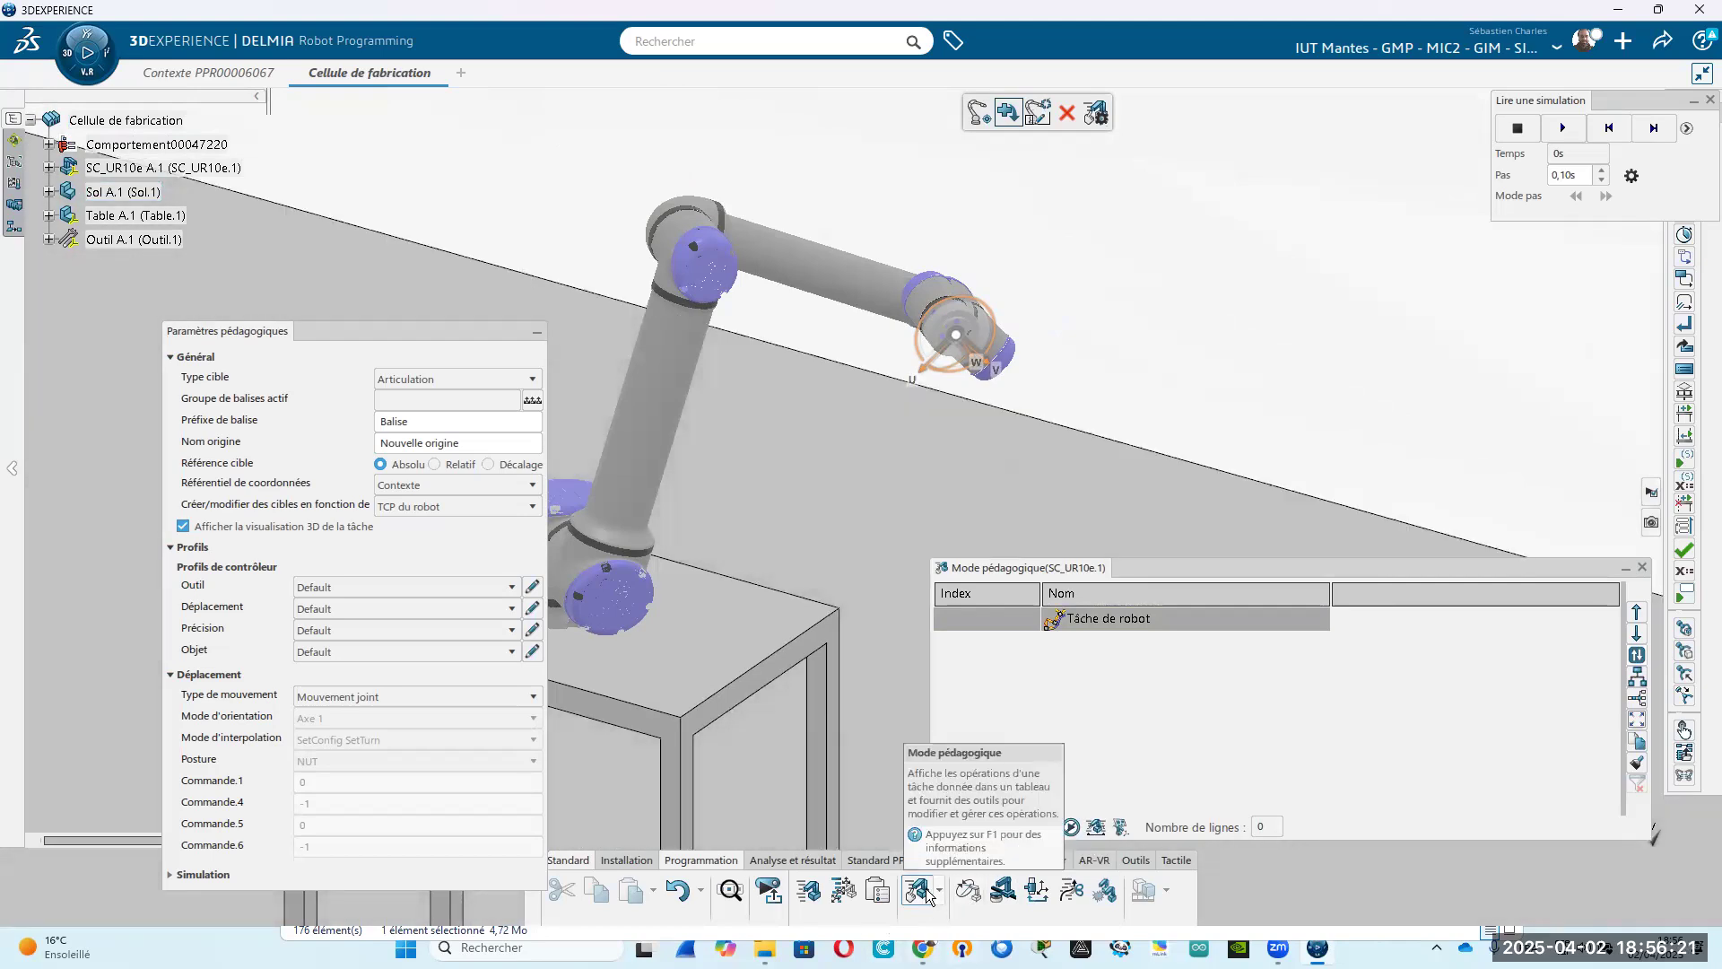
# Record the current UR10e pose as a robot motion with a Balise target in the robot task.
pyautogui.moveTo(796, 646); pyautogui.dragTo(1273, 377, button='middle')
pyautogui.moveTo(952, 301); pyautogui.dragTo(780, 474, button='middle')
pyautogui.click(976, 123)
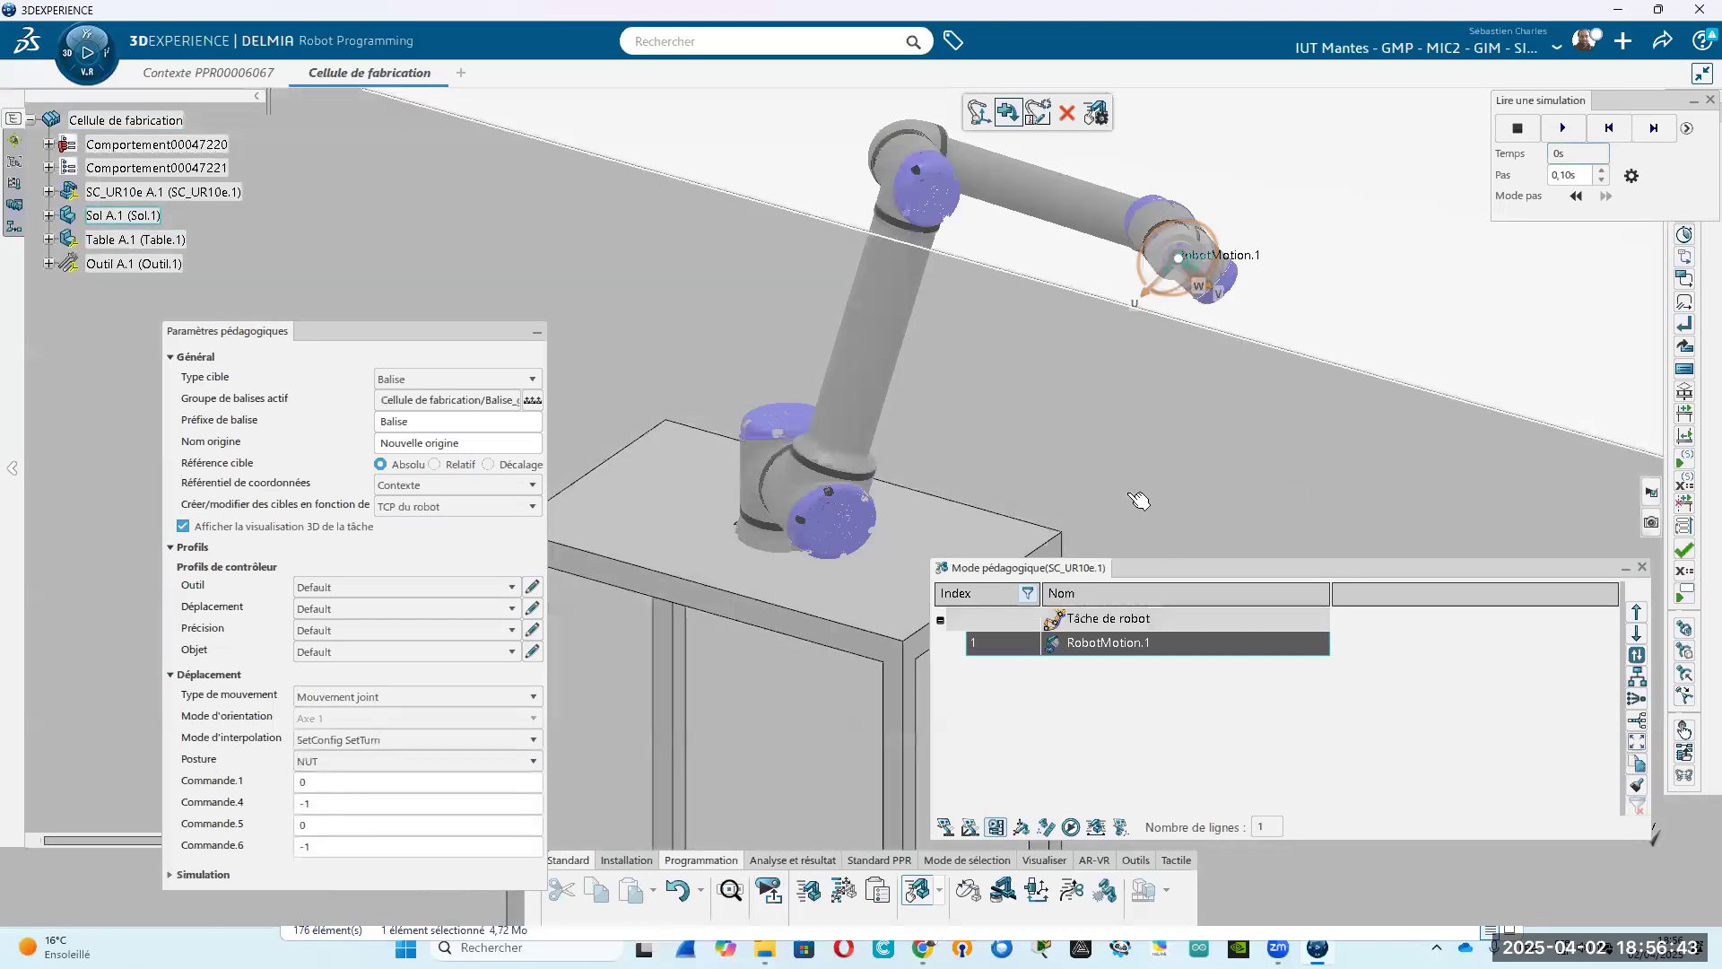
pyautogui.moveTo(1129, 494); pyautogui.dragTo(1234, 317, button='middle')
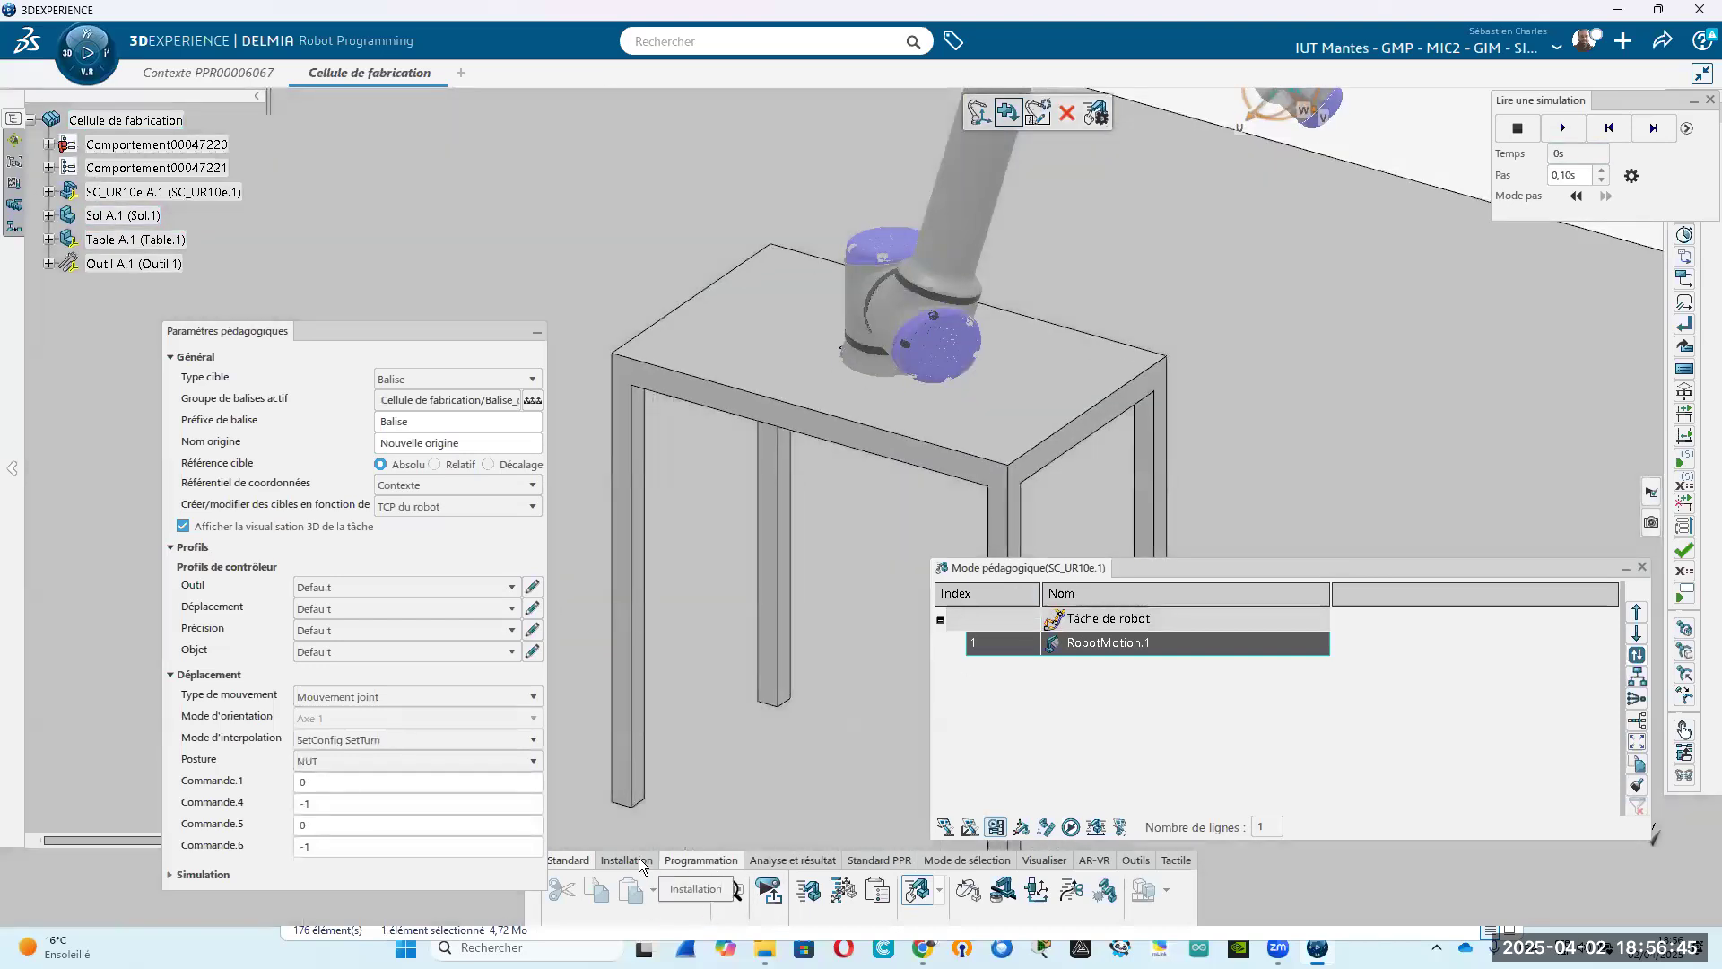
pyautogui.click(638, 859)
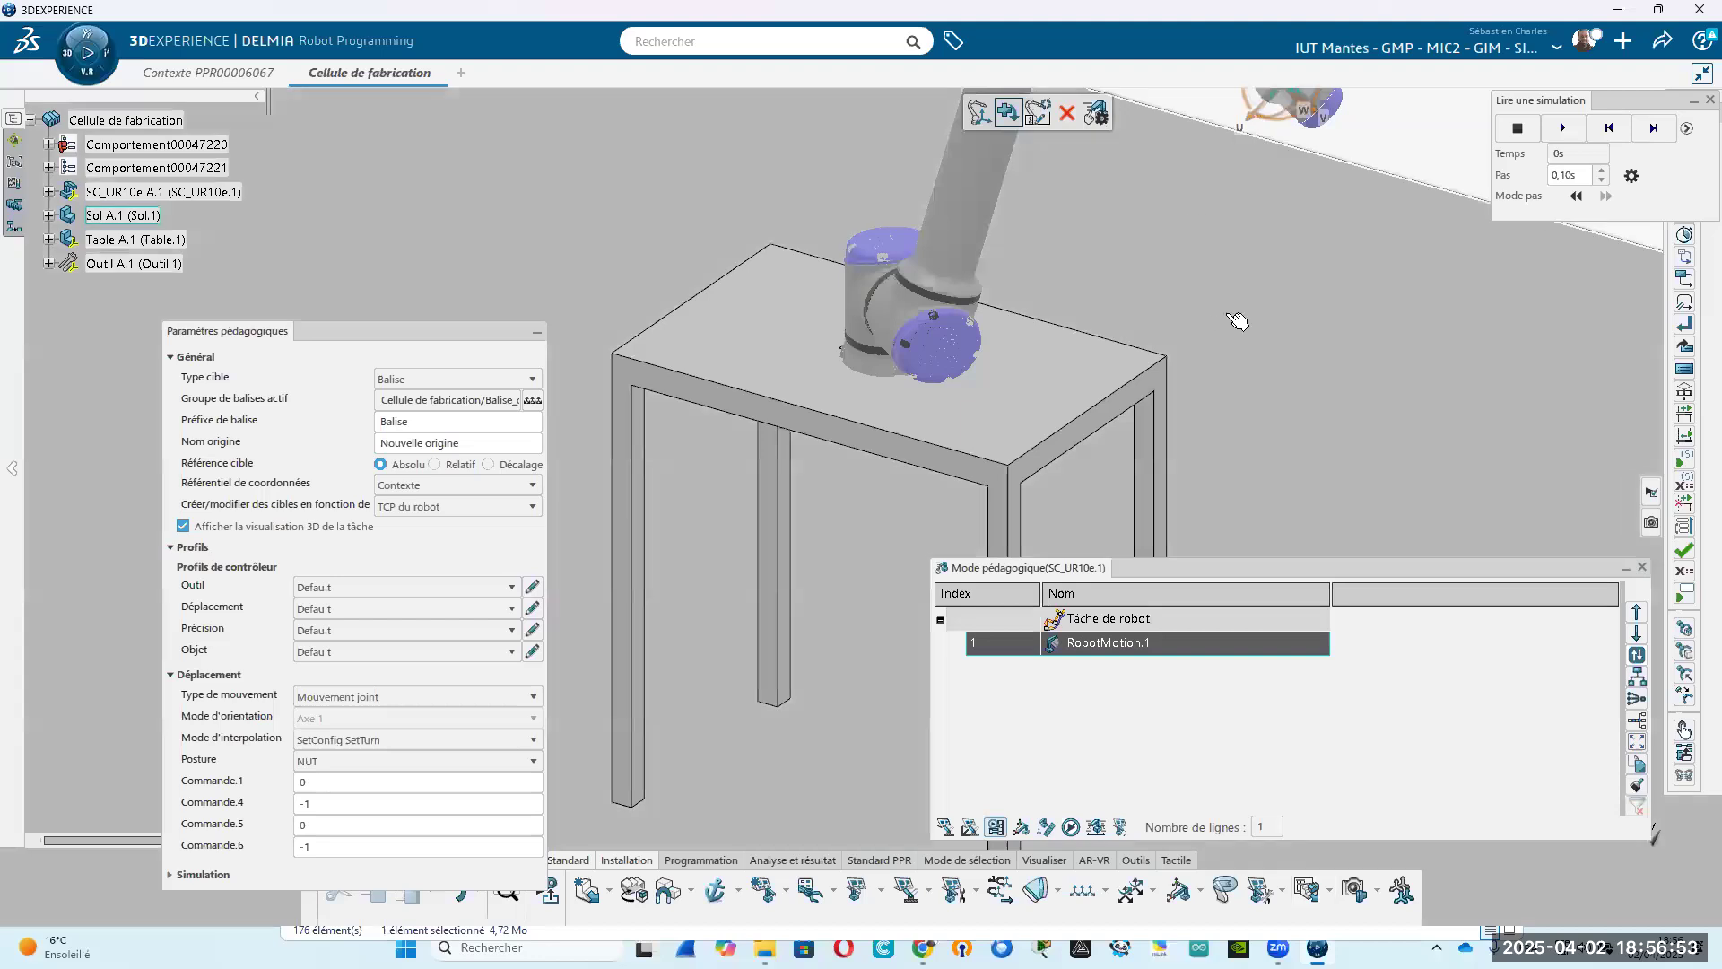
pyautogui.moveTo(1186, 245); pyautogui.dragTo(1147, 333, button='middle')
pyautogui.click(703, 861)
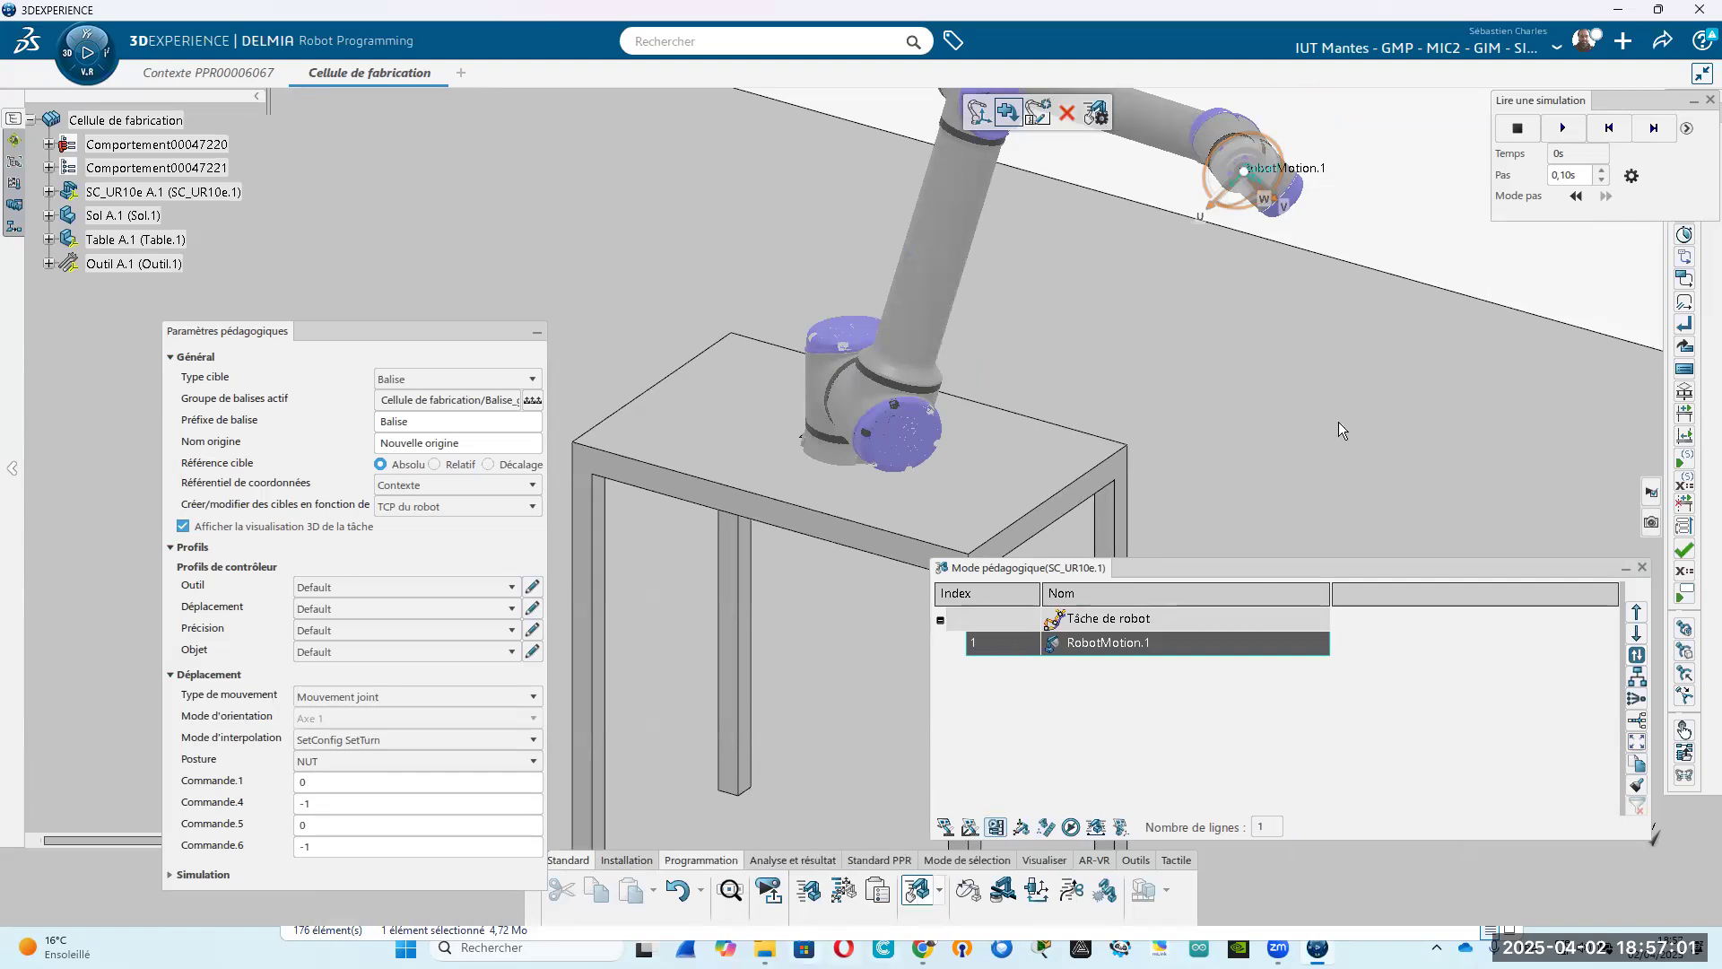
# Leave teach mode and capture the robot's pose as simulation state Etat.1, with its scope set to all objects in the context.
pyautogui.press('Escape')
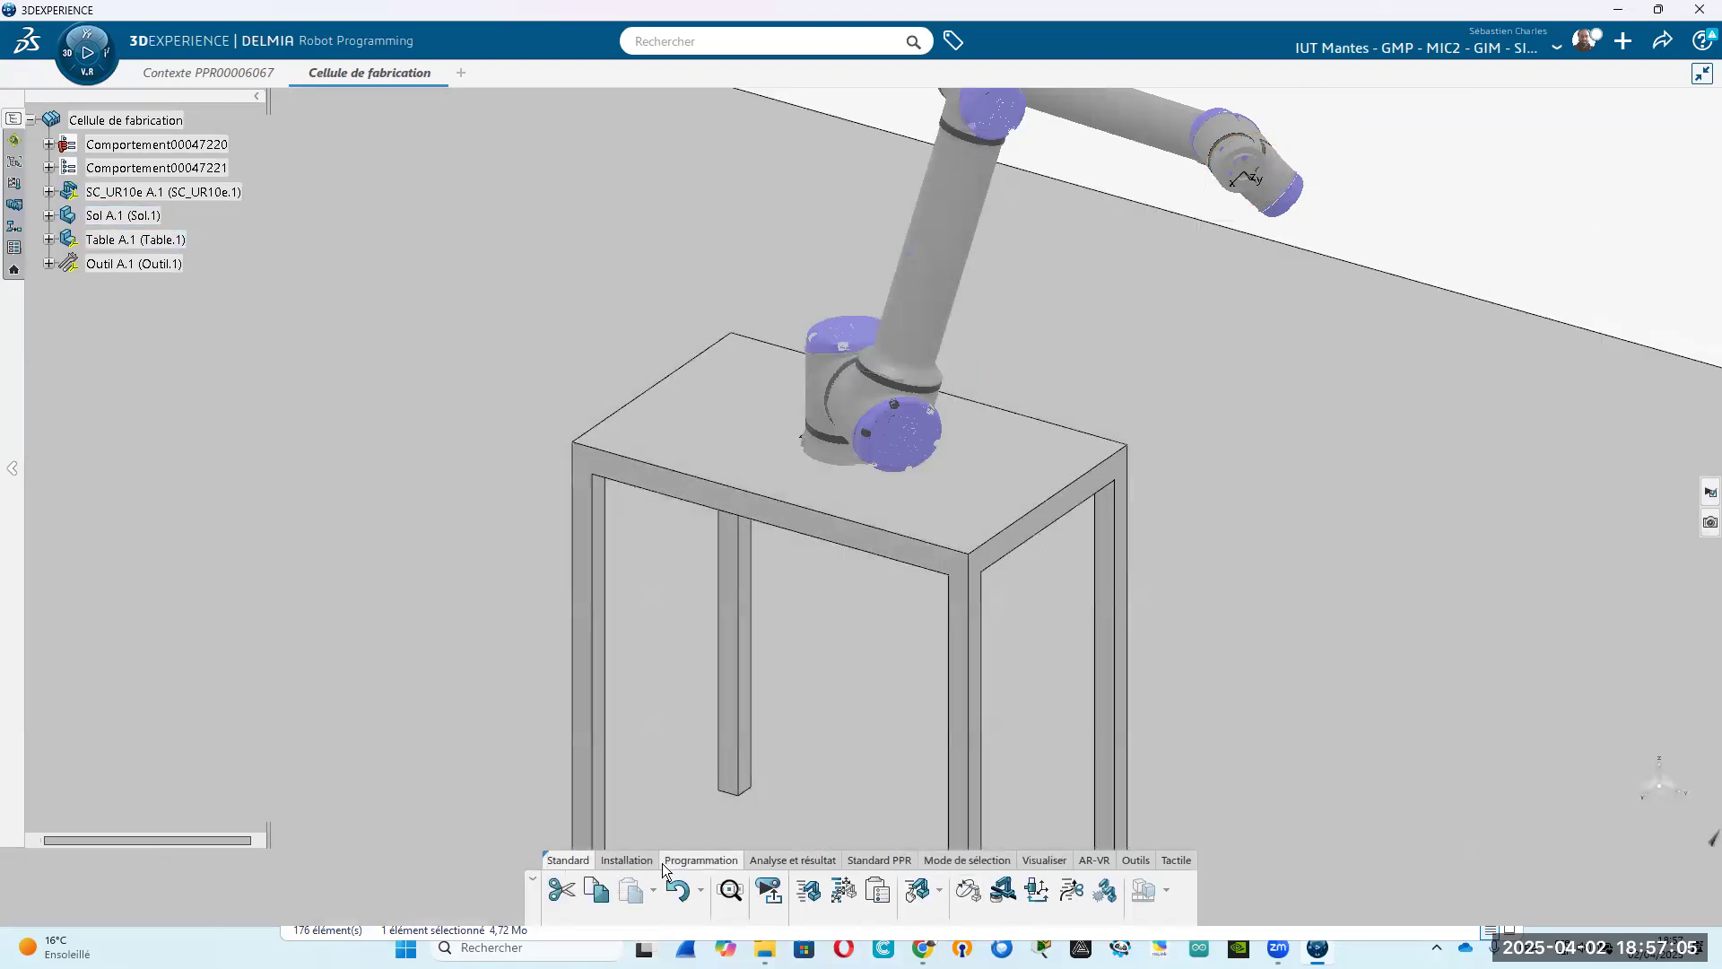
pyautogui.click(663, 861)
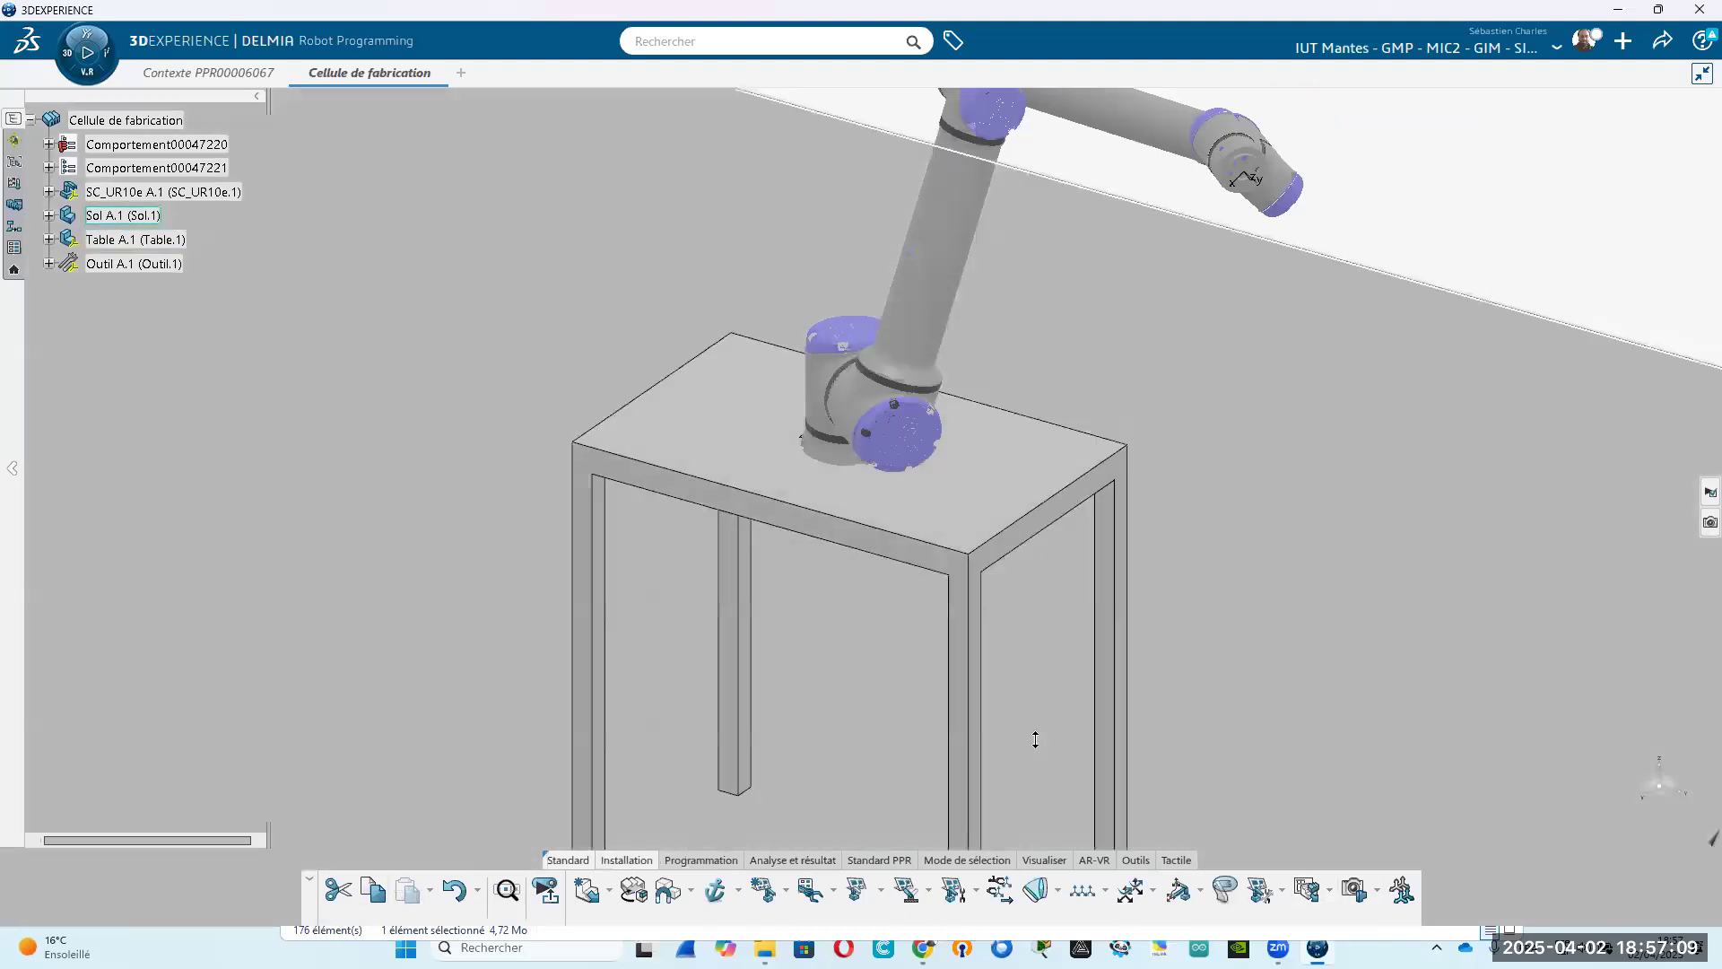
pyautogui.moveTo(1035, 739); pyautogui.dragTo(1241, 751, button='middle')
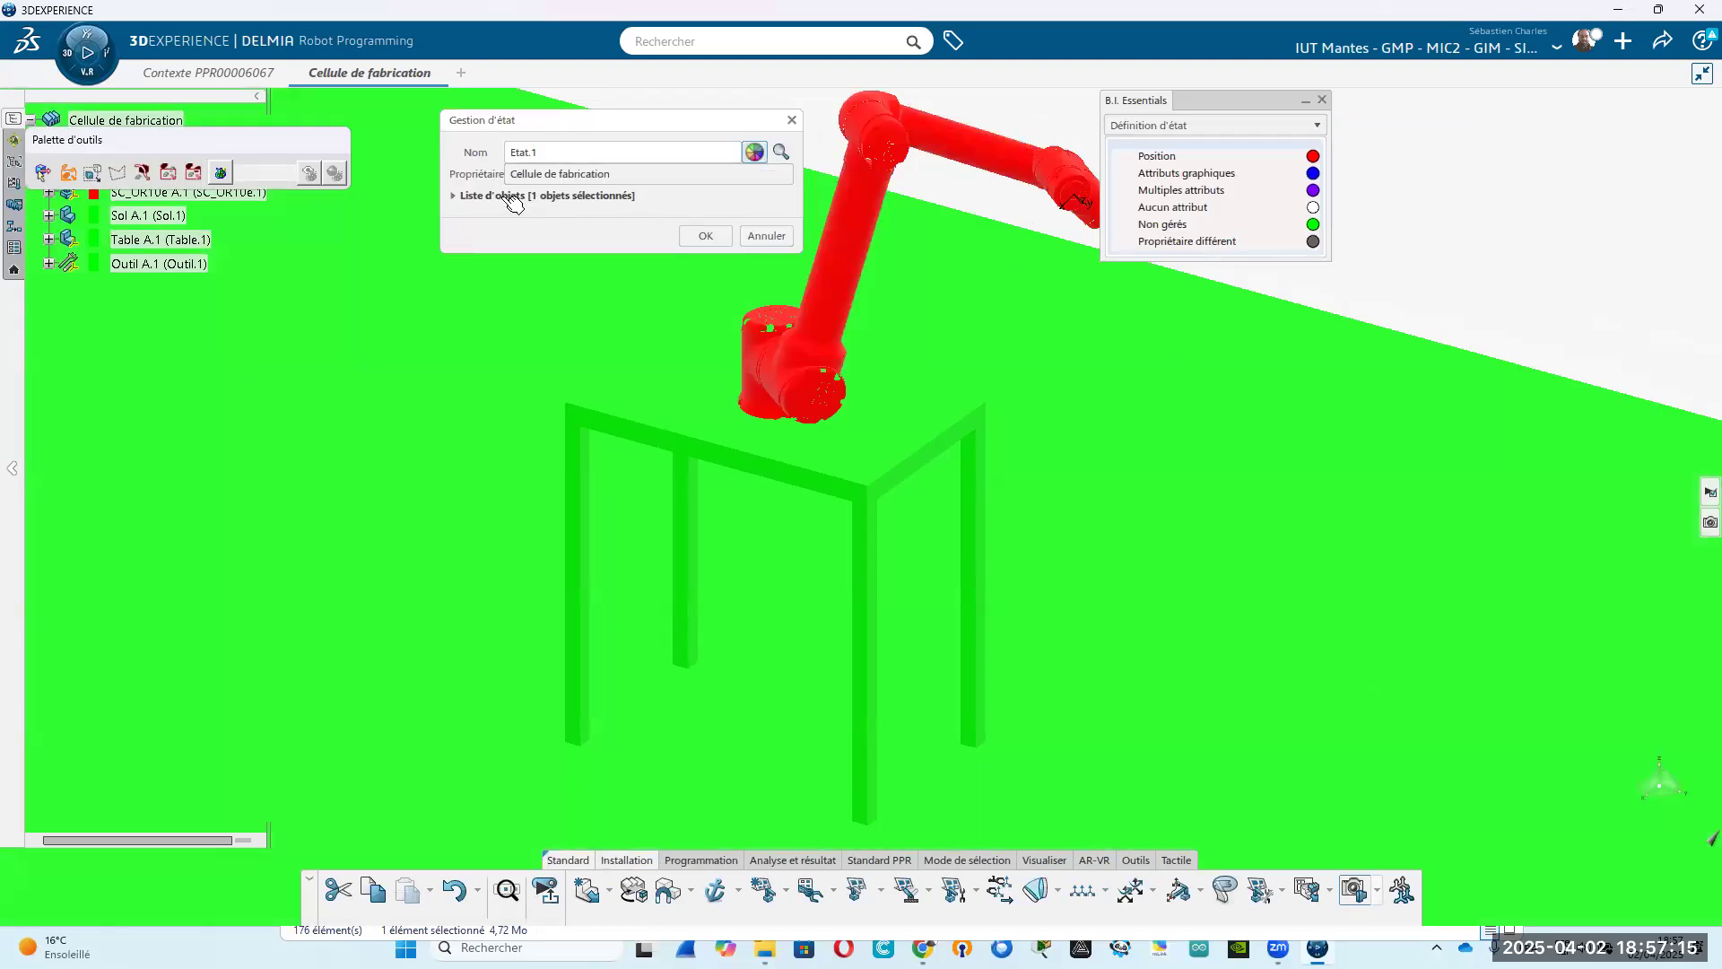
pyautogui.click(484, 197)
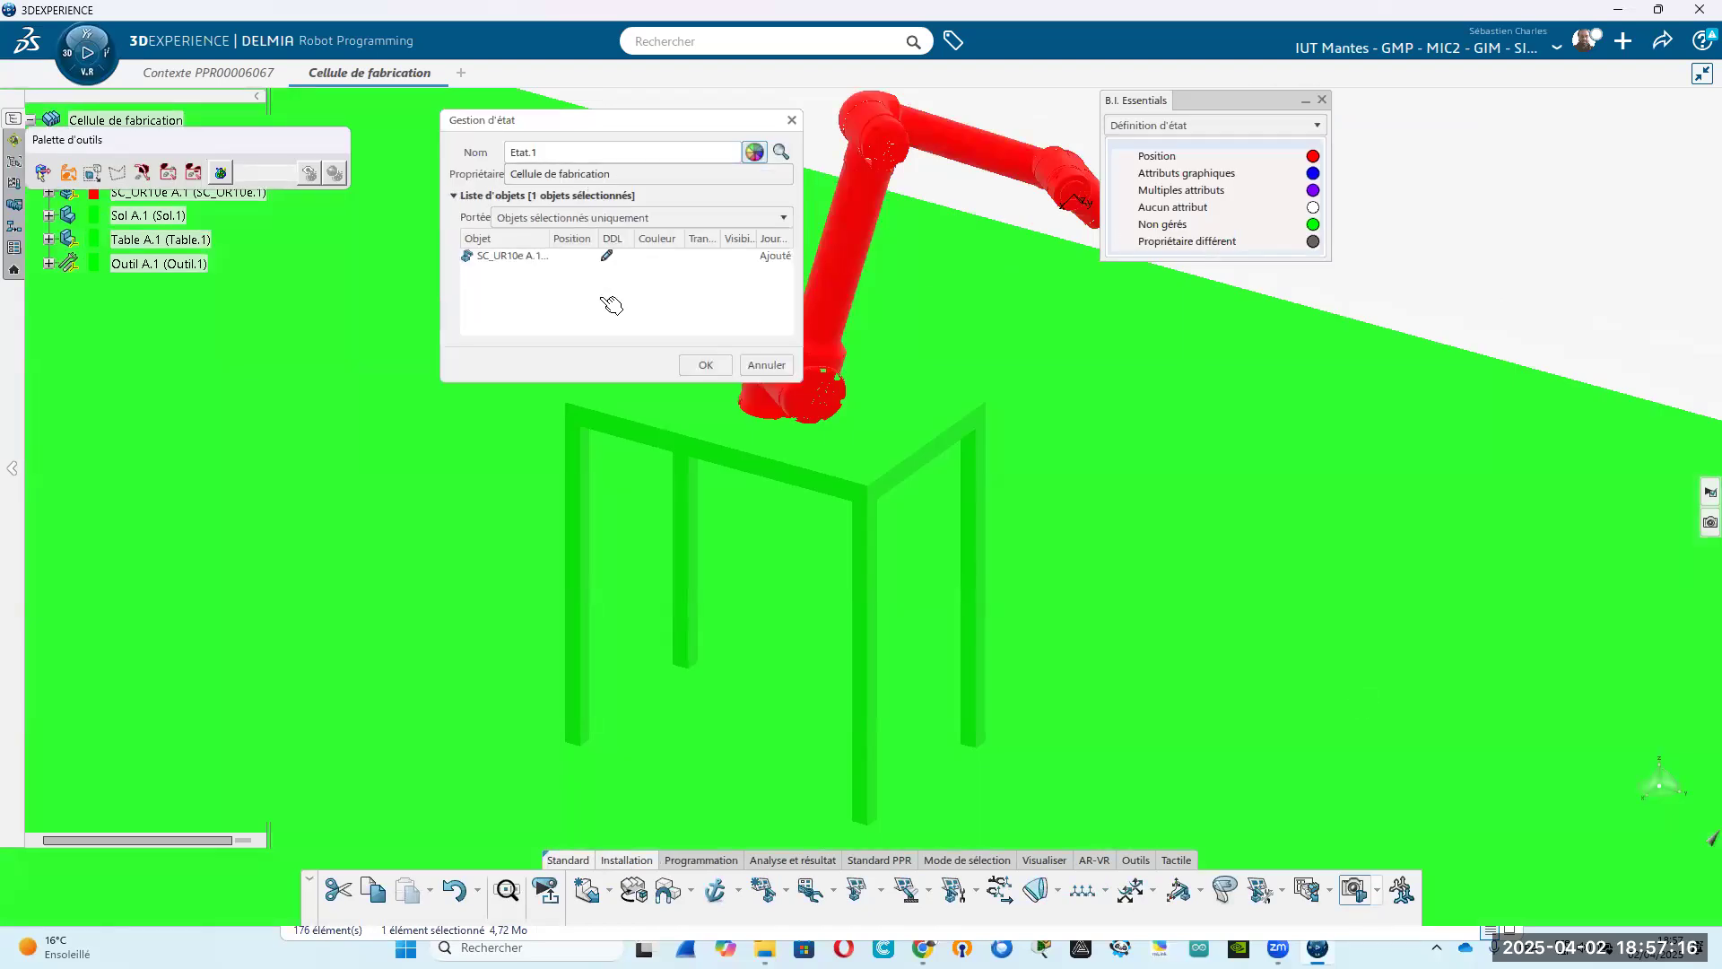
pyautogui.click(549, 260)
pyautogui.click(653, 221)
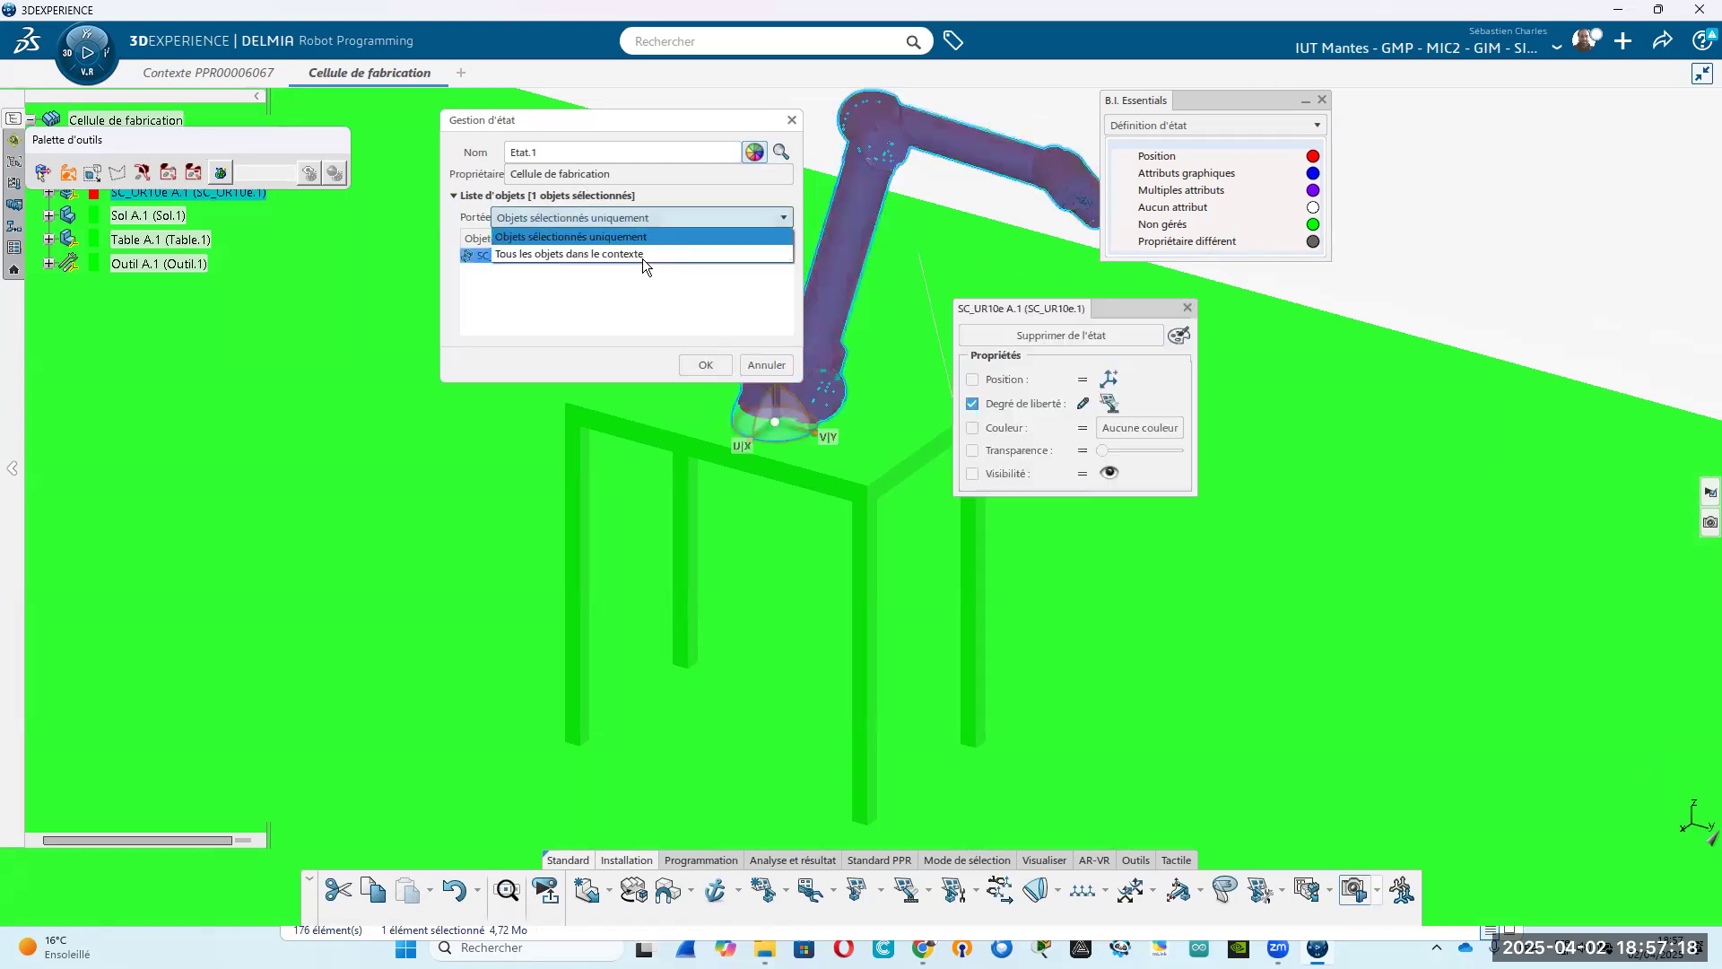
pyautogui.click(574, 253)
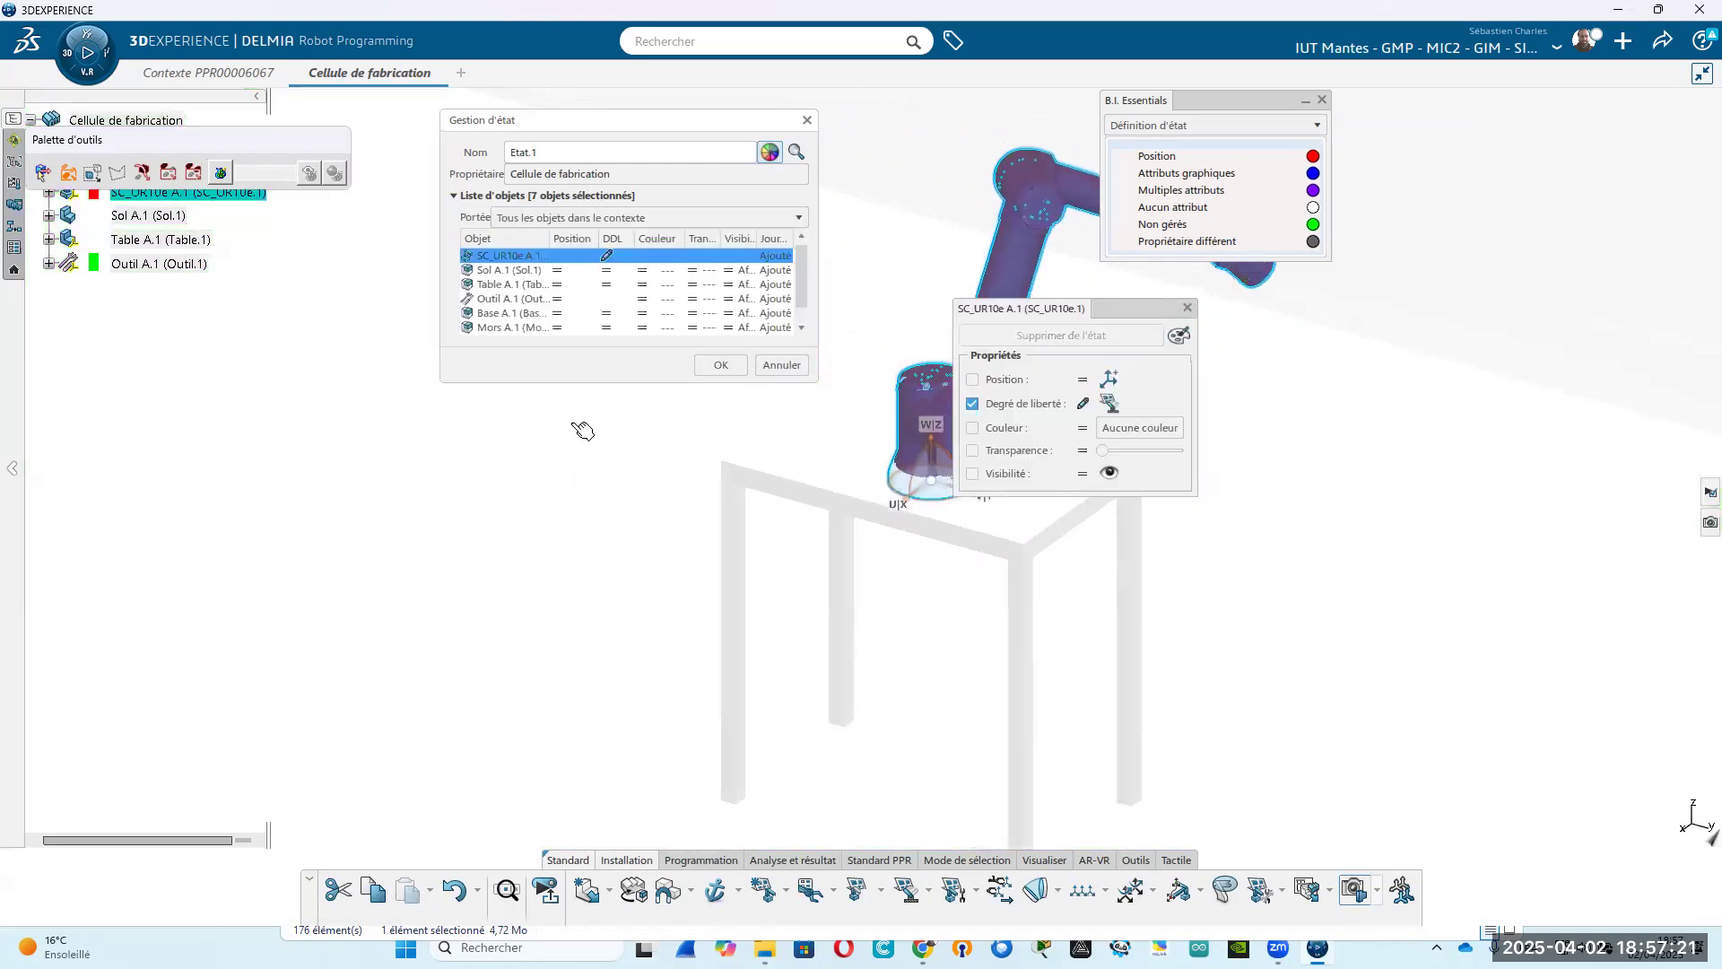
pyautogui.moveTo(1300, 572); pyautogui.dragTo(1142, 682, button='middle')
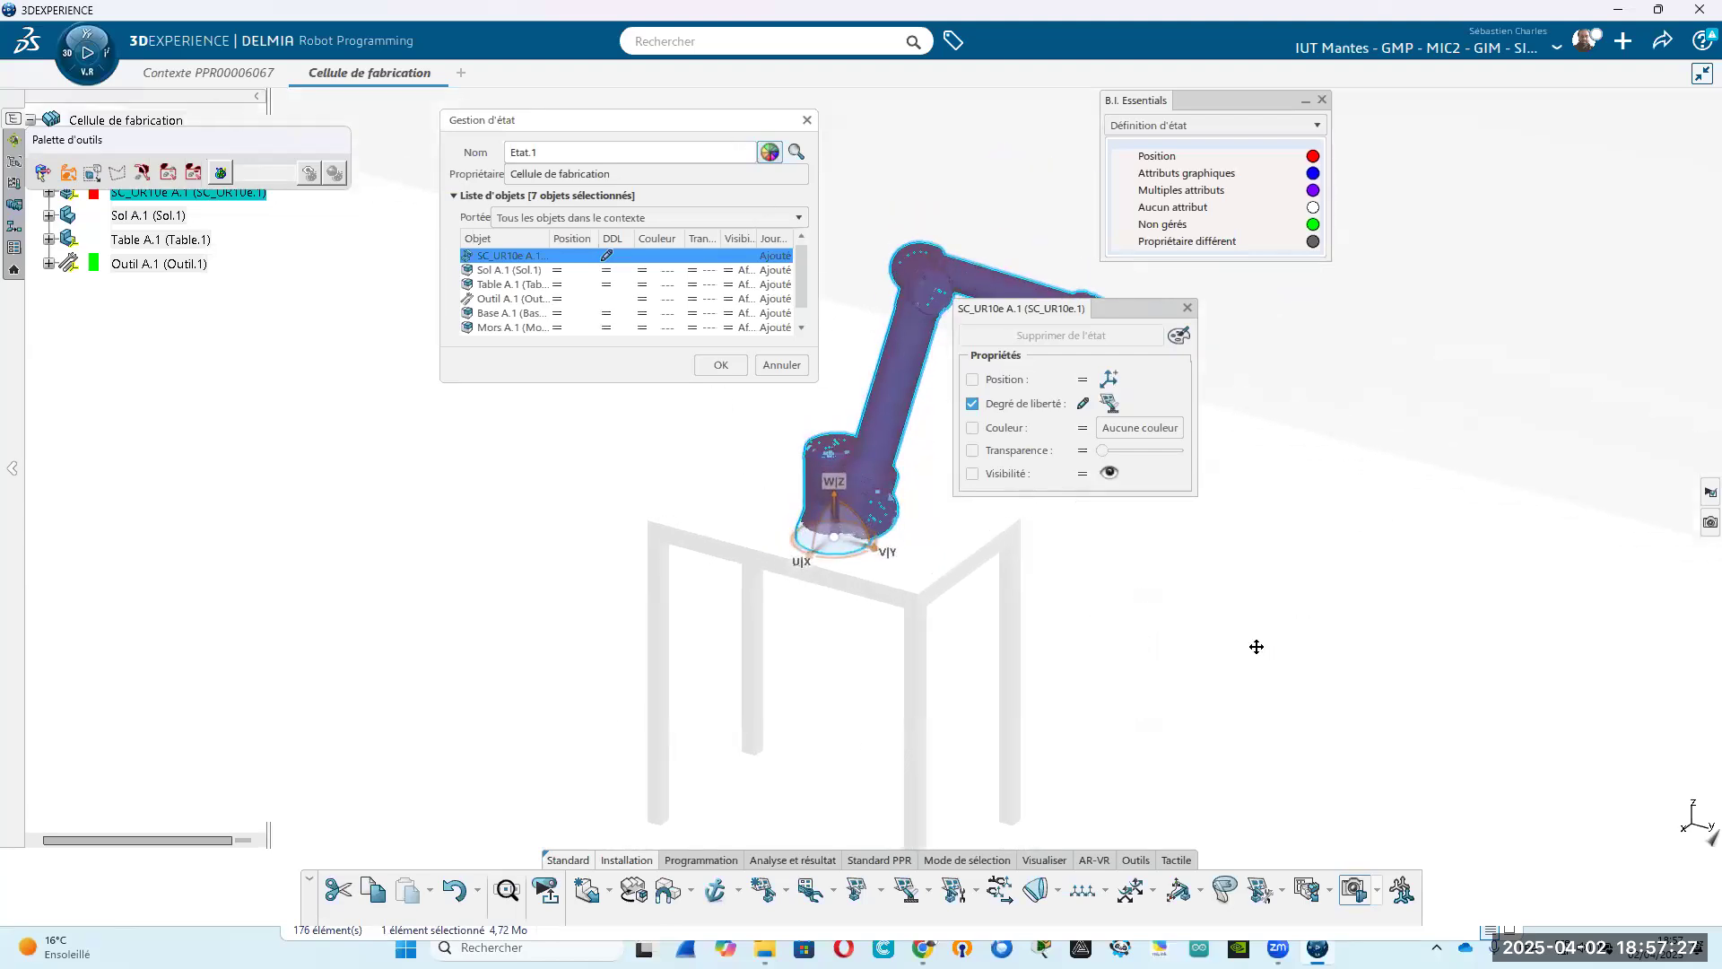
pyautogui.moveTo(1257, 647); pyautogui.dragTo(1322, 550, button='middle')
pyautogui.click(730, 365)
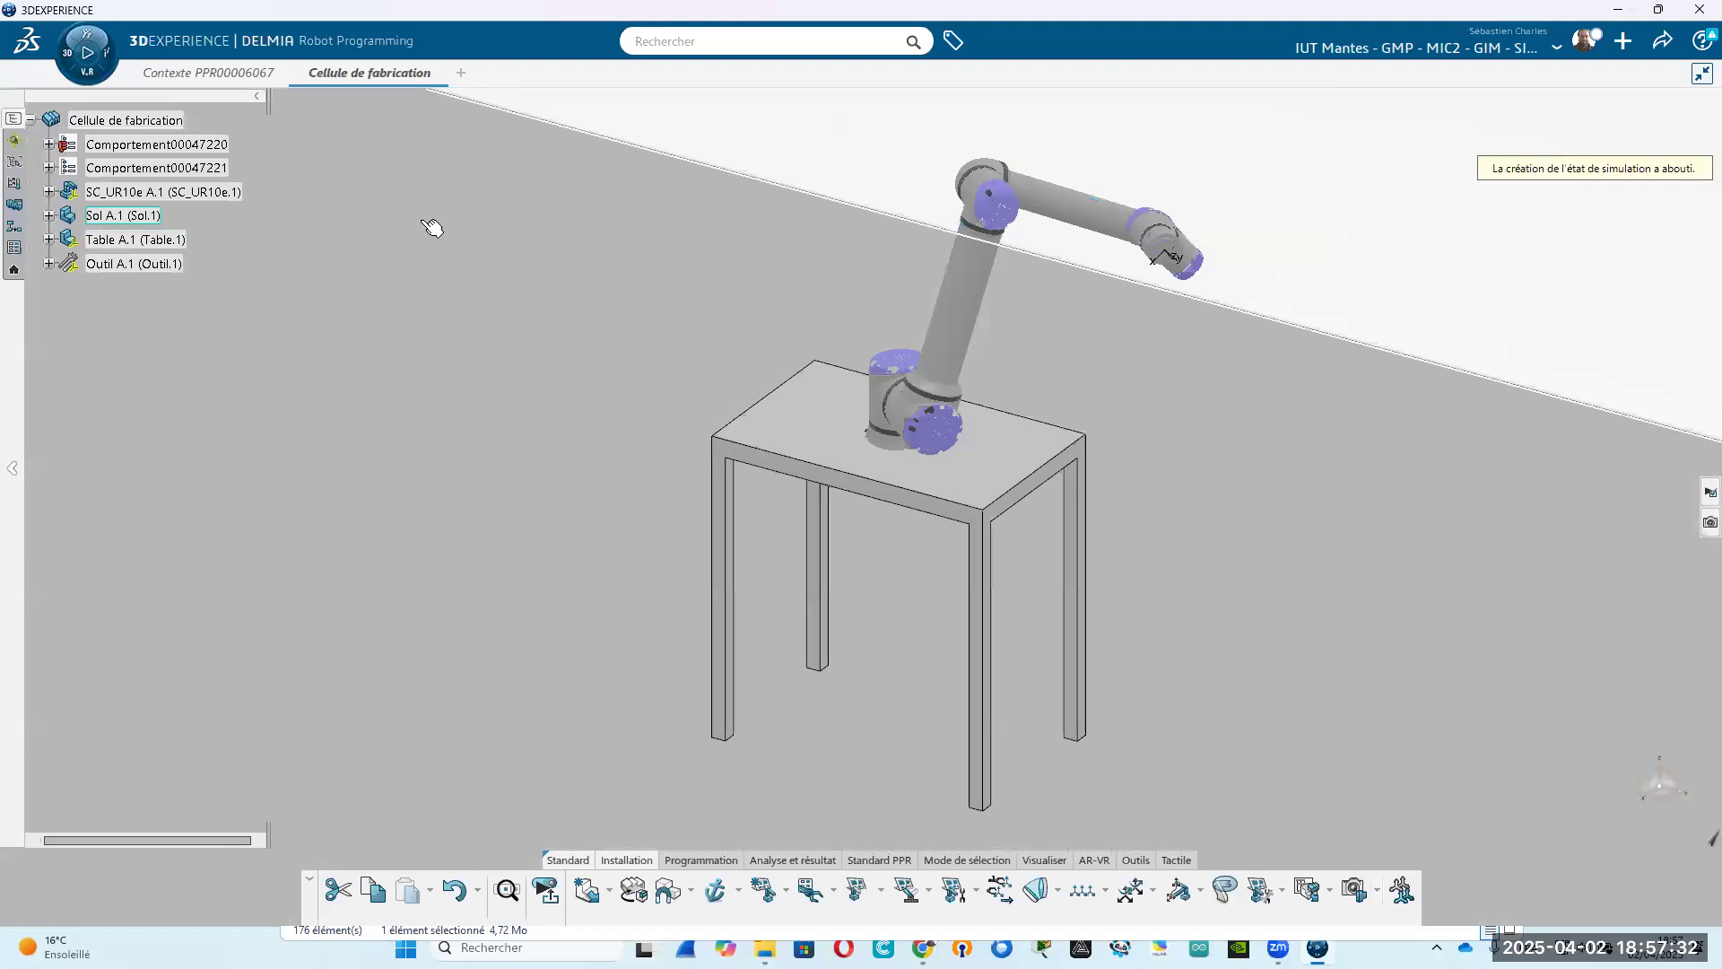
# Display the list of saved simulation states for the manufacturing cell.
pyautogui.moveTo(1104, 611); pyautogui.dragTo(1706, 550, button='middle')
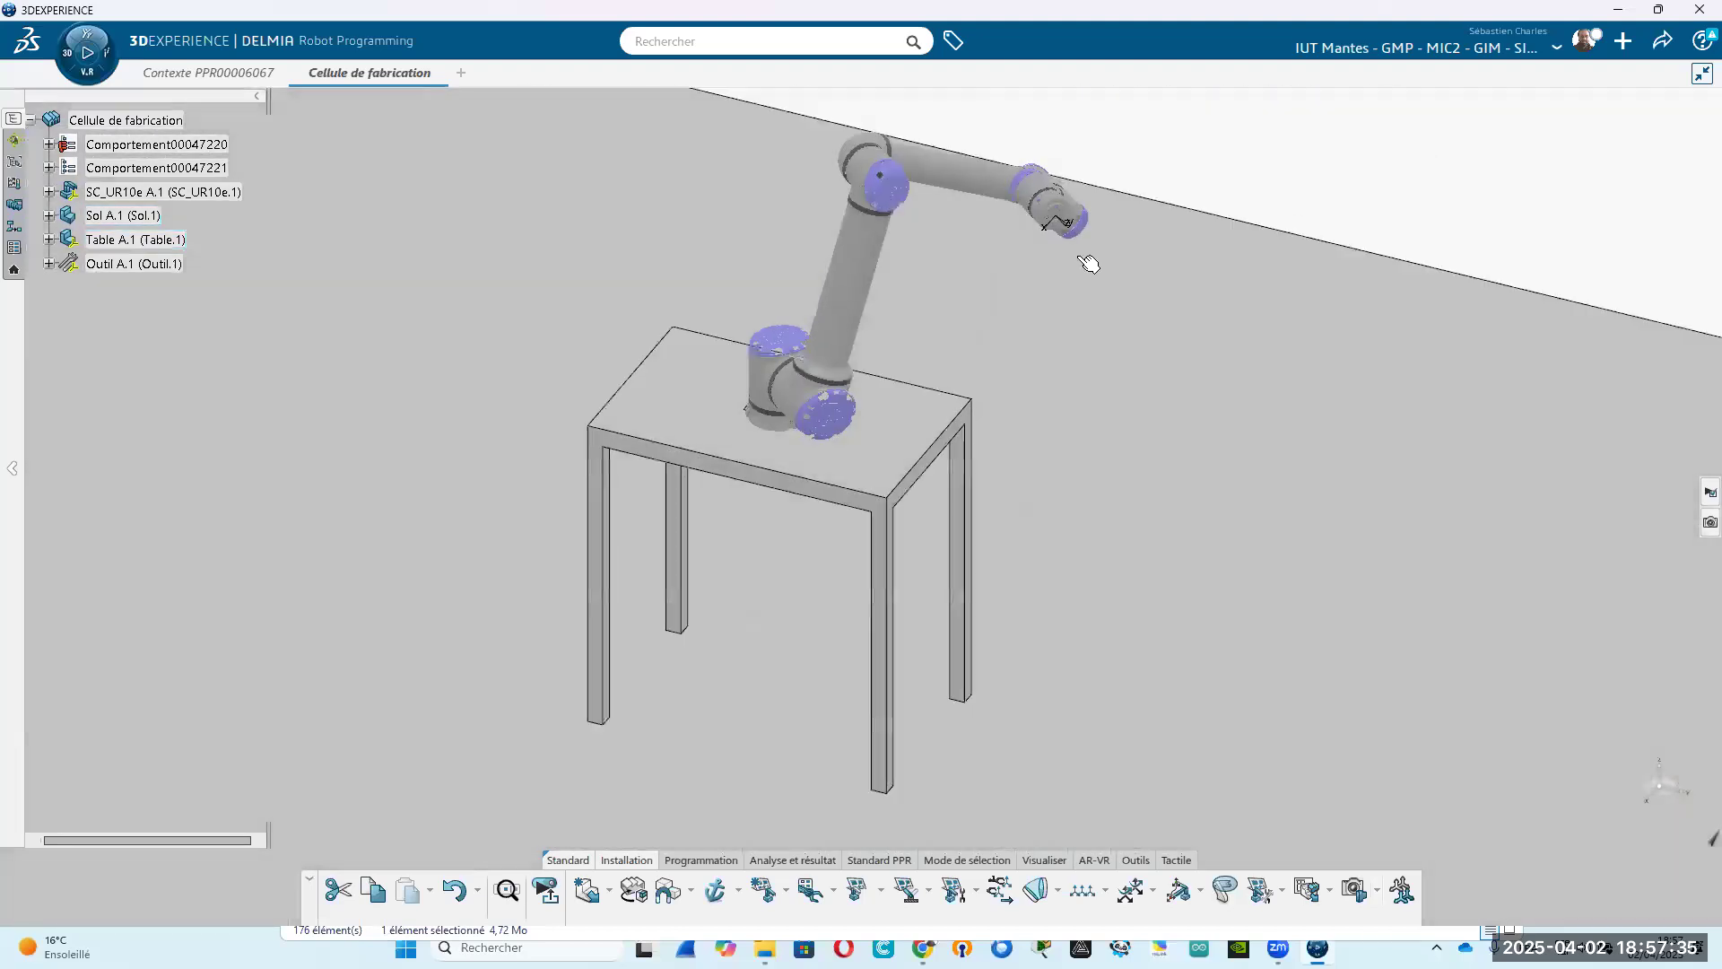
pyautogui.moveTo(1007, 404); pyautogui.dragTo(1065, 646, button='middle')
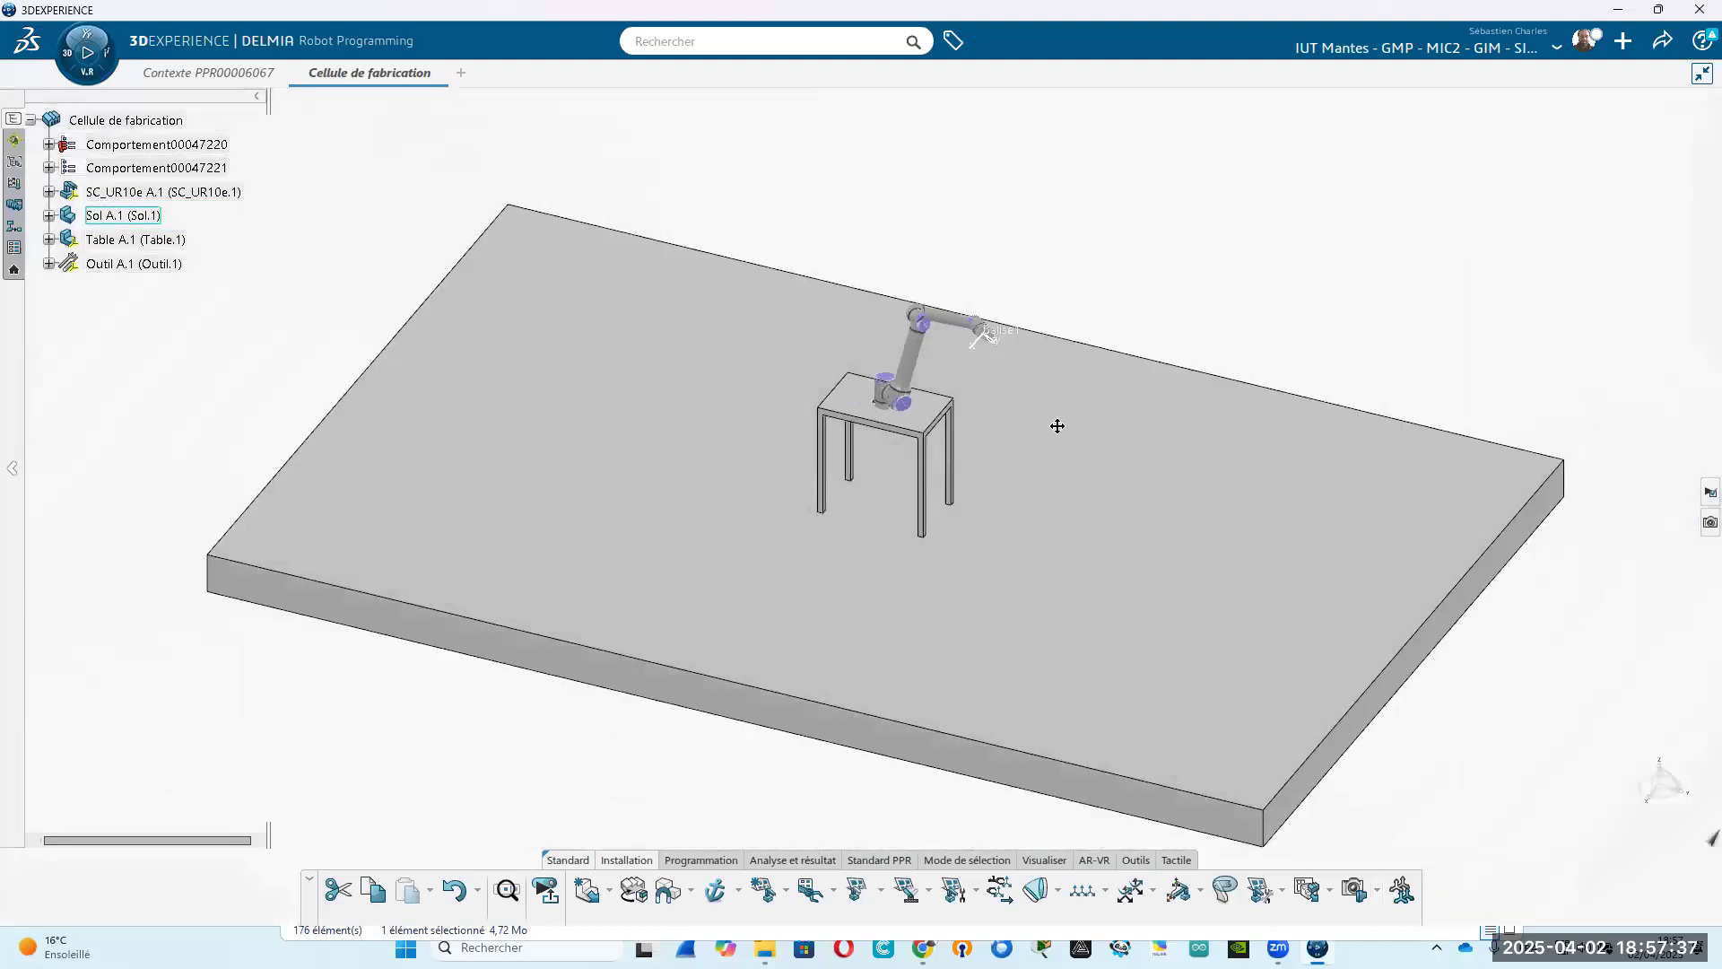
pyautogui.scroll(5, 1023, 430)
pyautogui.moveTo(1423, 261); pyautogui.dragTo(1150, 386, button='middle')
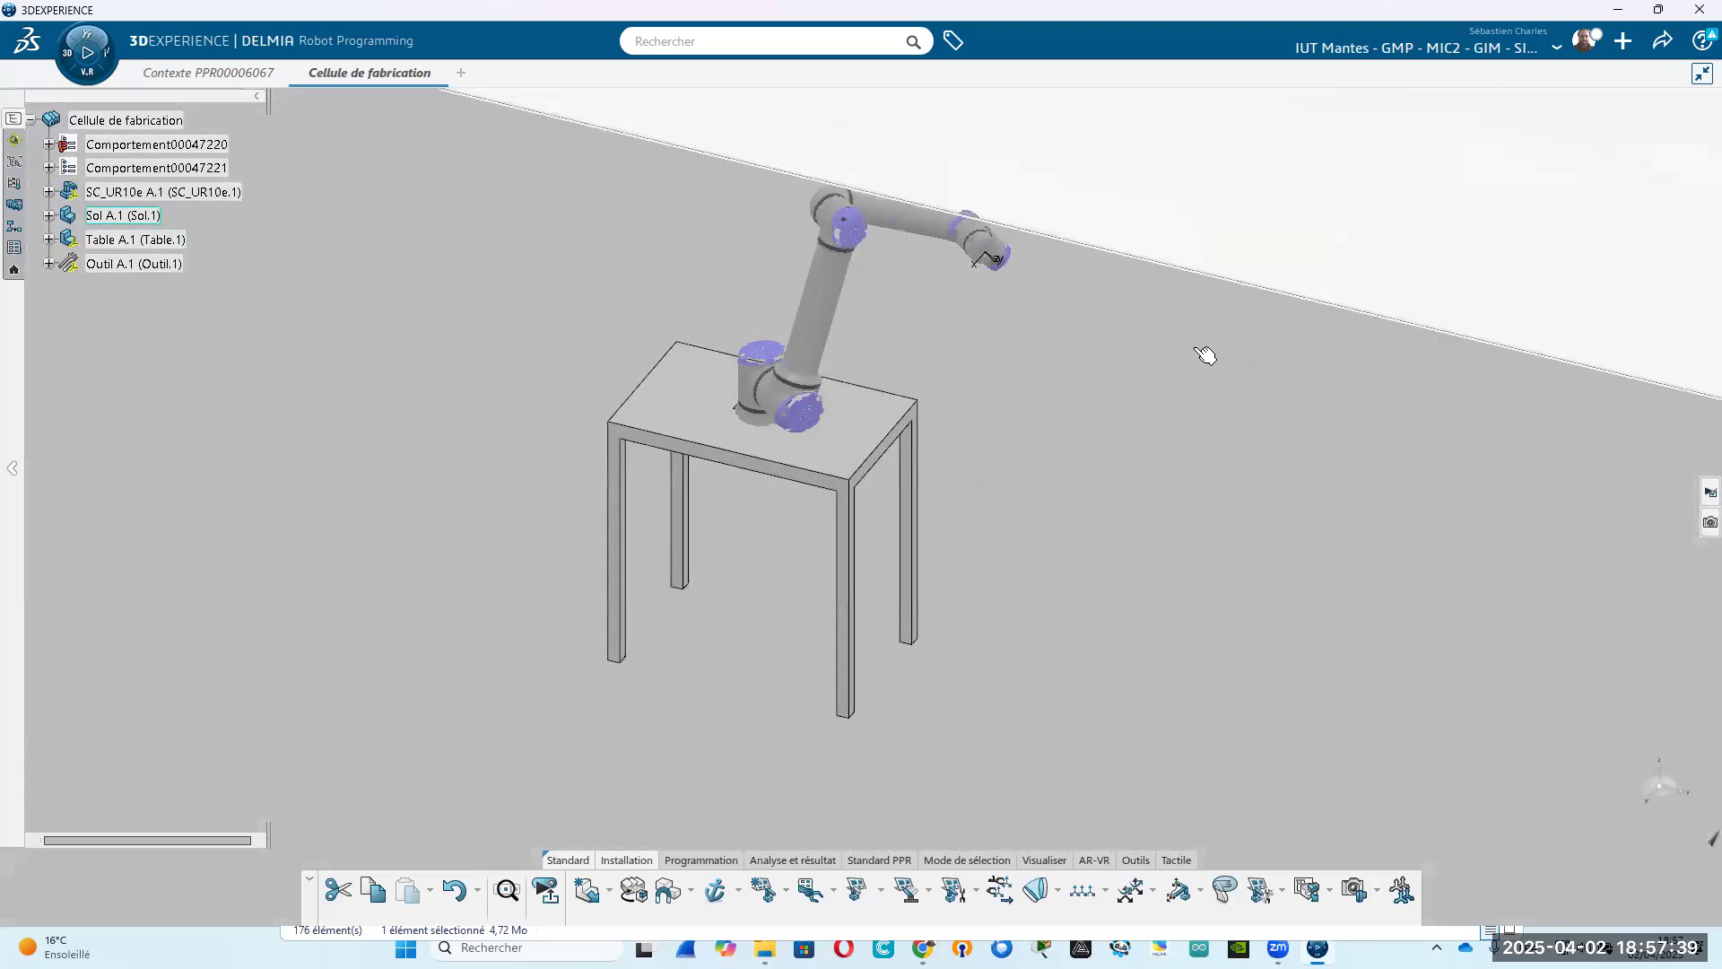
pyautogui.moveTo(1221, 459); pyautogui.dragTo(1223, 457, button='middle')
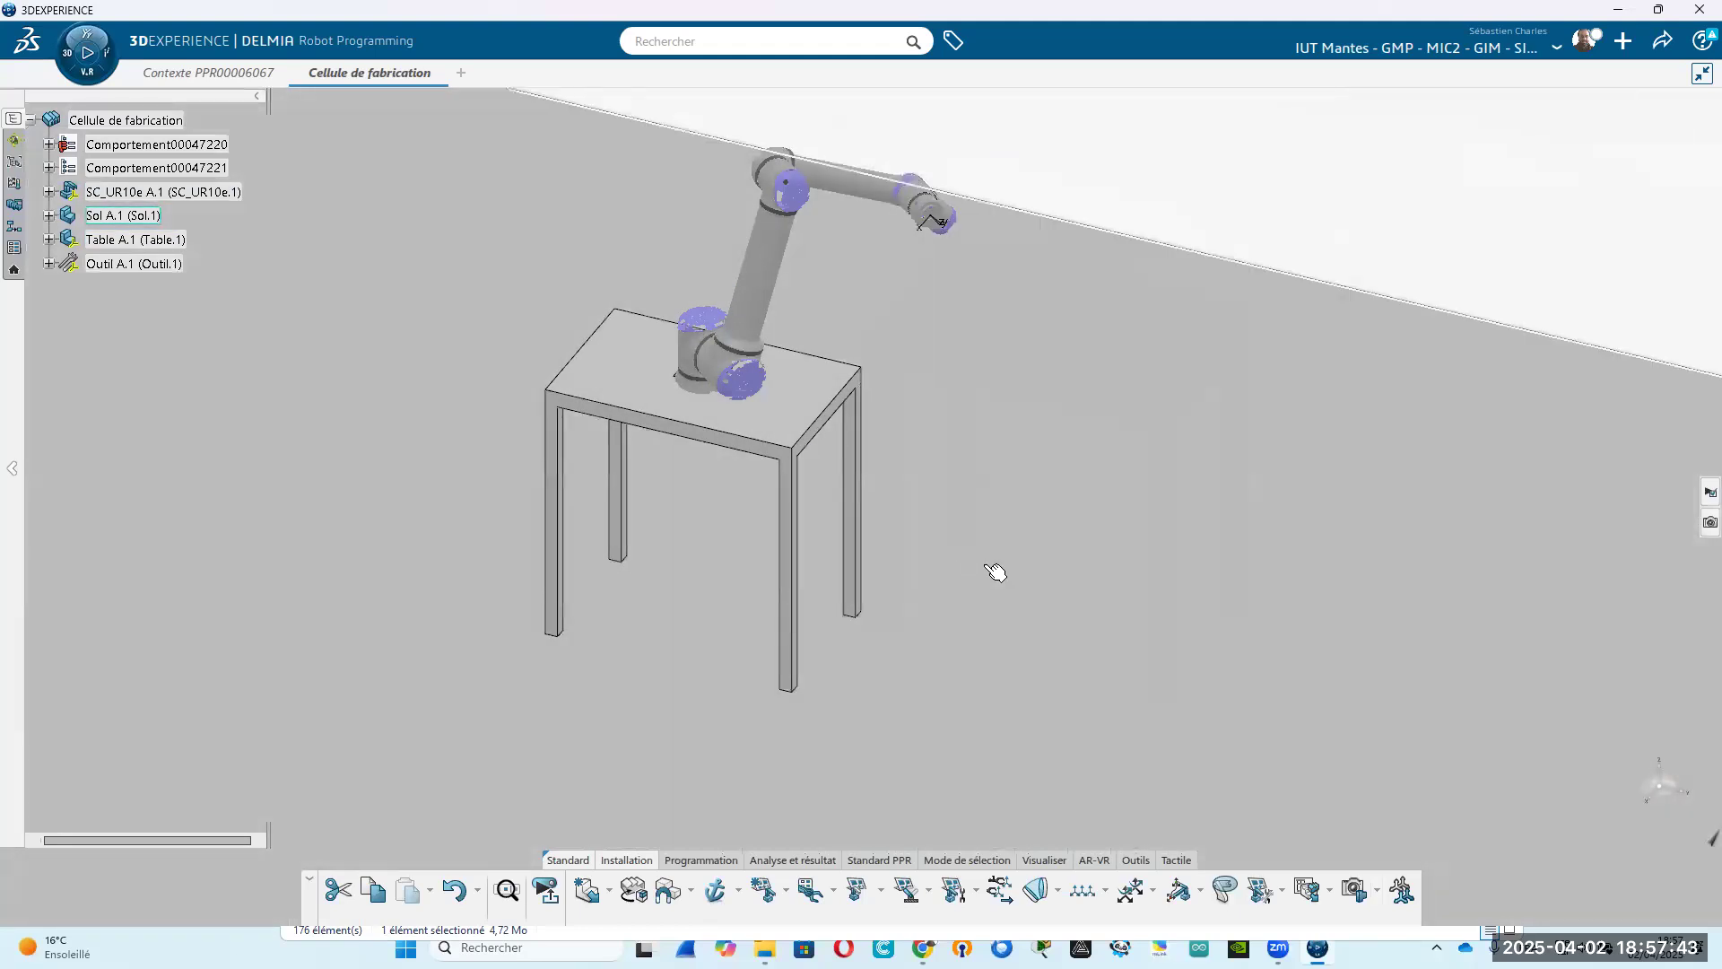
pyautogui.moveTo(1603, 661); pyautogui.dragTo(1697, 659, button='middle')
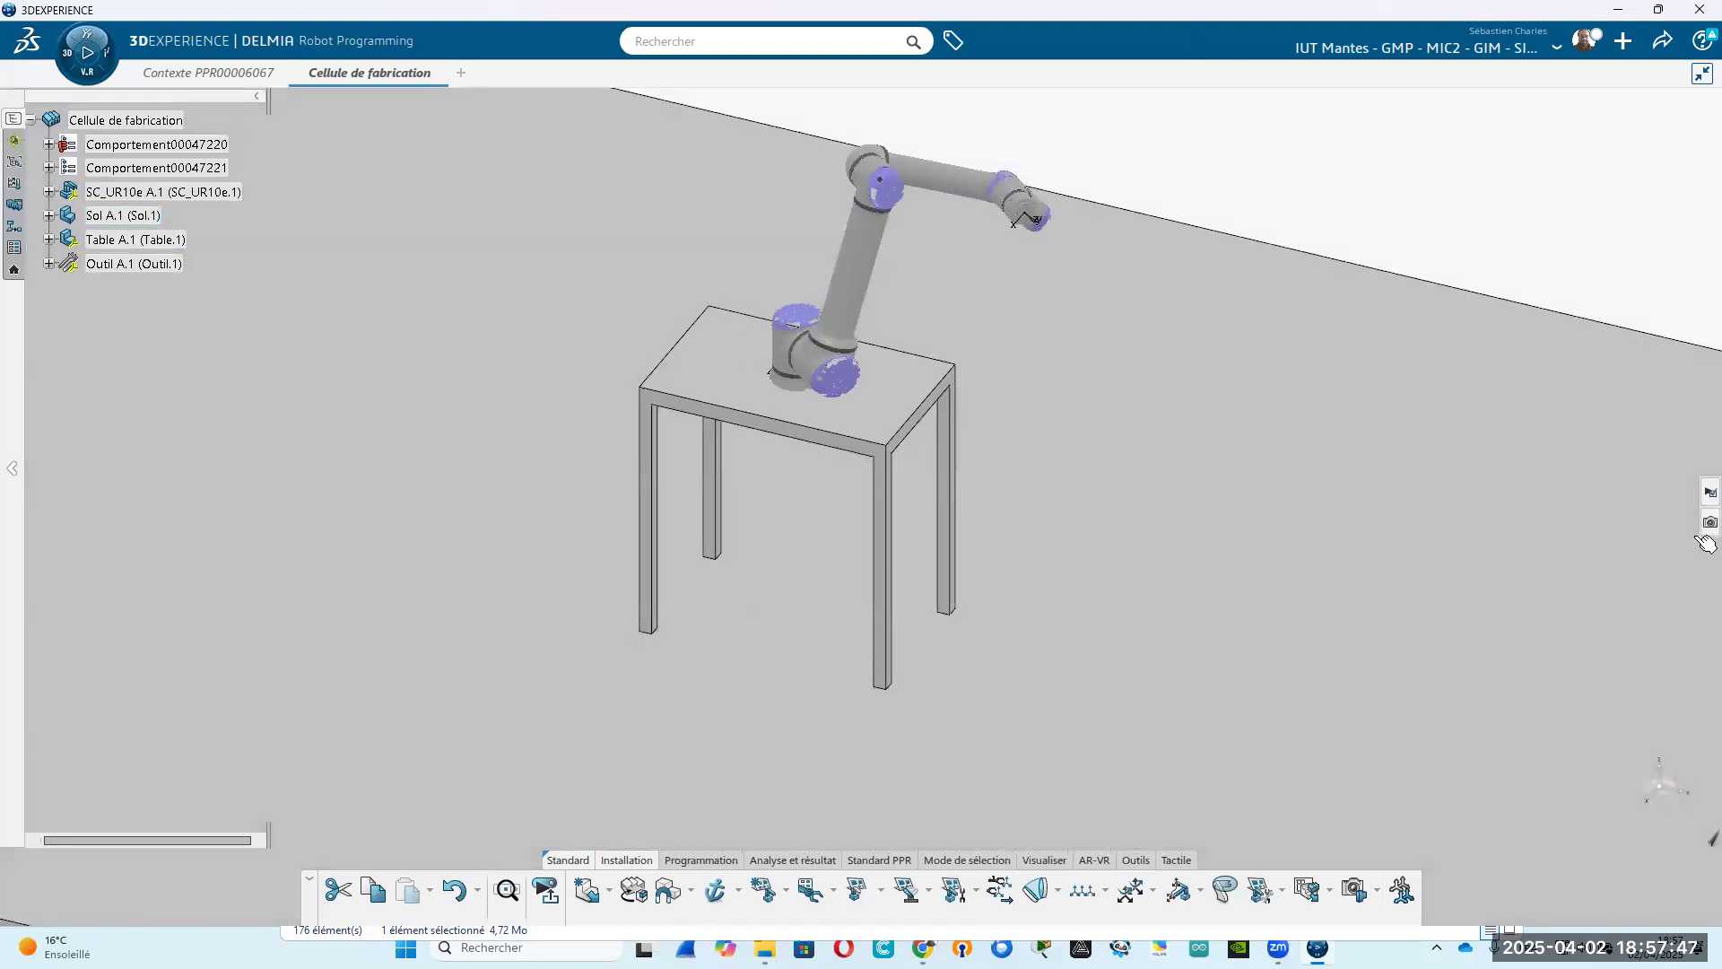
pyautogui.click(1700, 528)
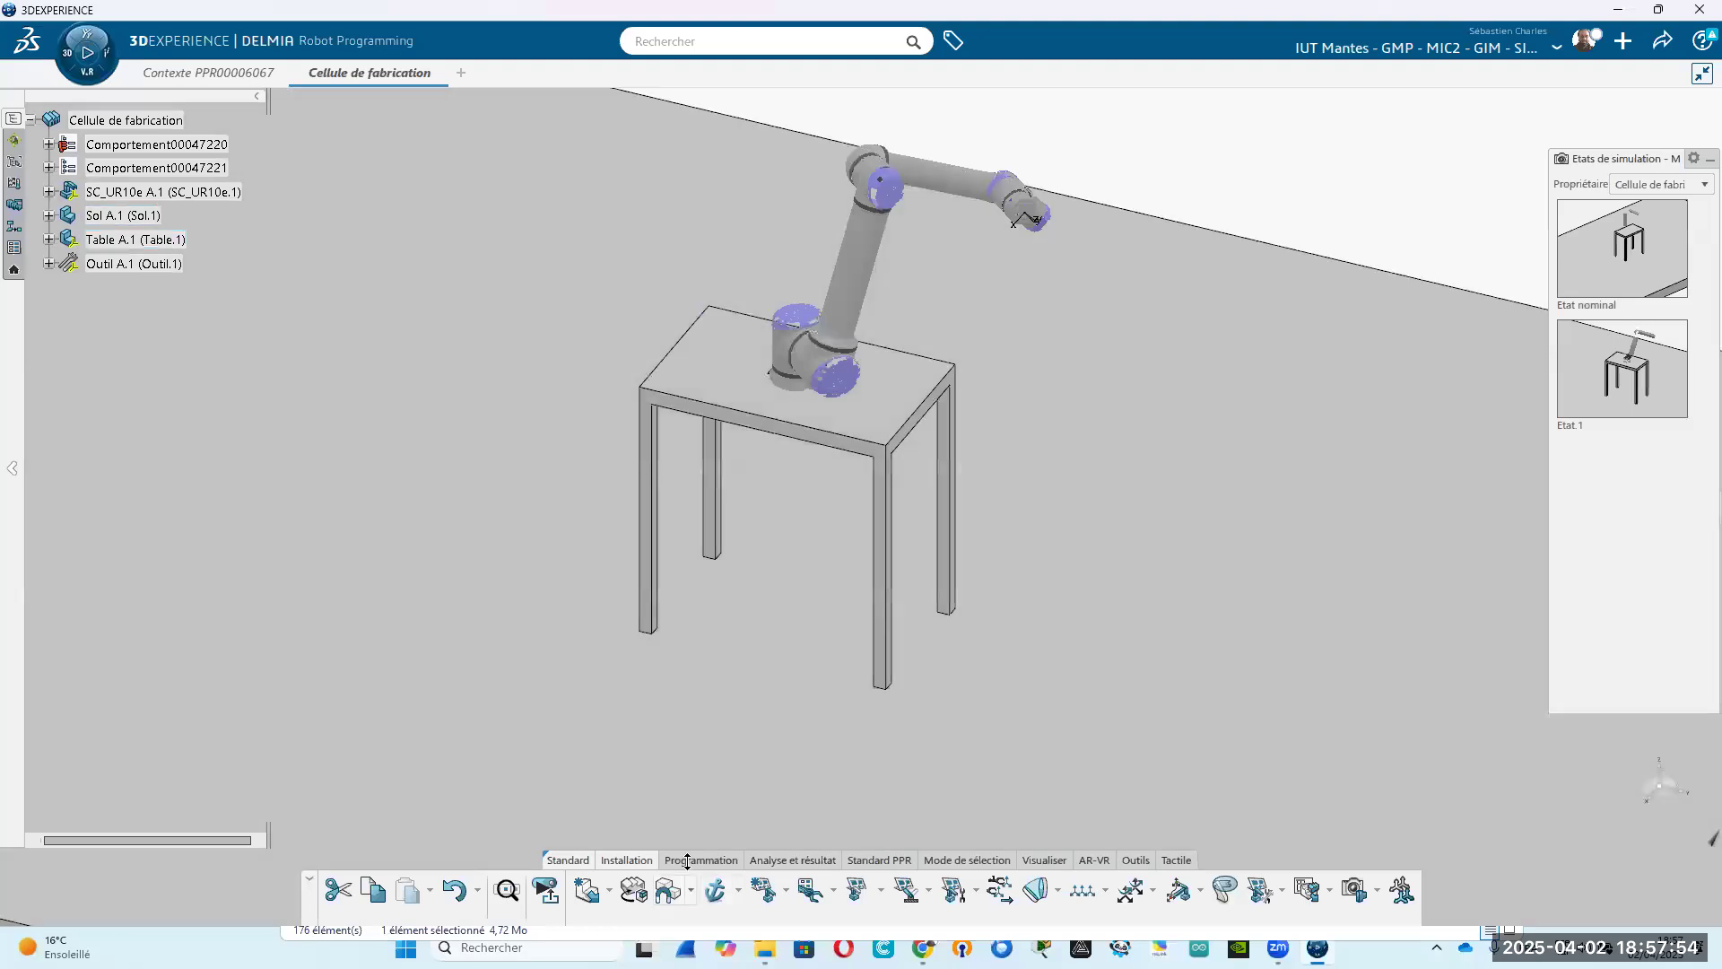
# In teach mode, jog the UR10e's tool point down beside the table edge, and leave teach mode in that pose.
pyautogui.click(800, 862)
pyautogui.click(913, 891)
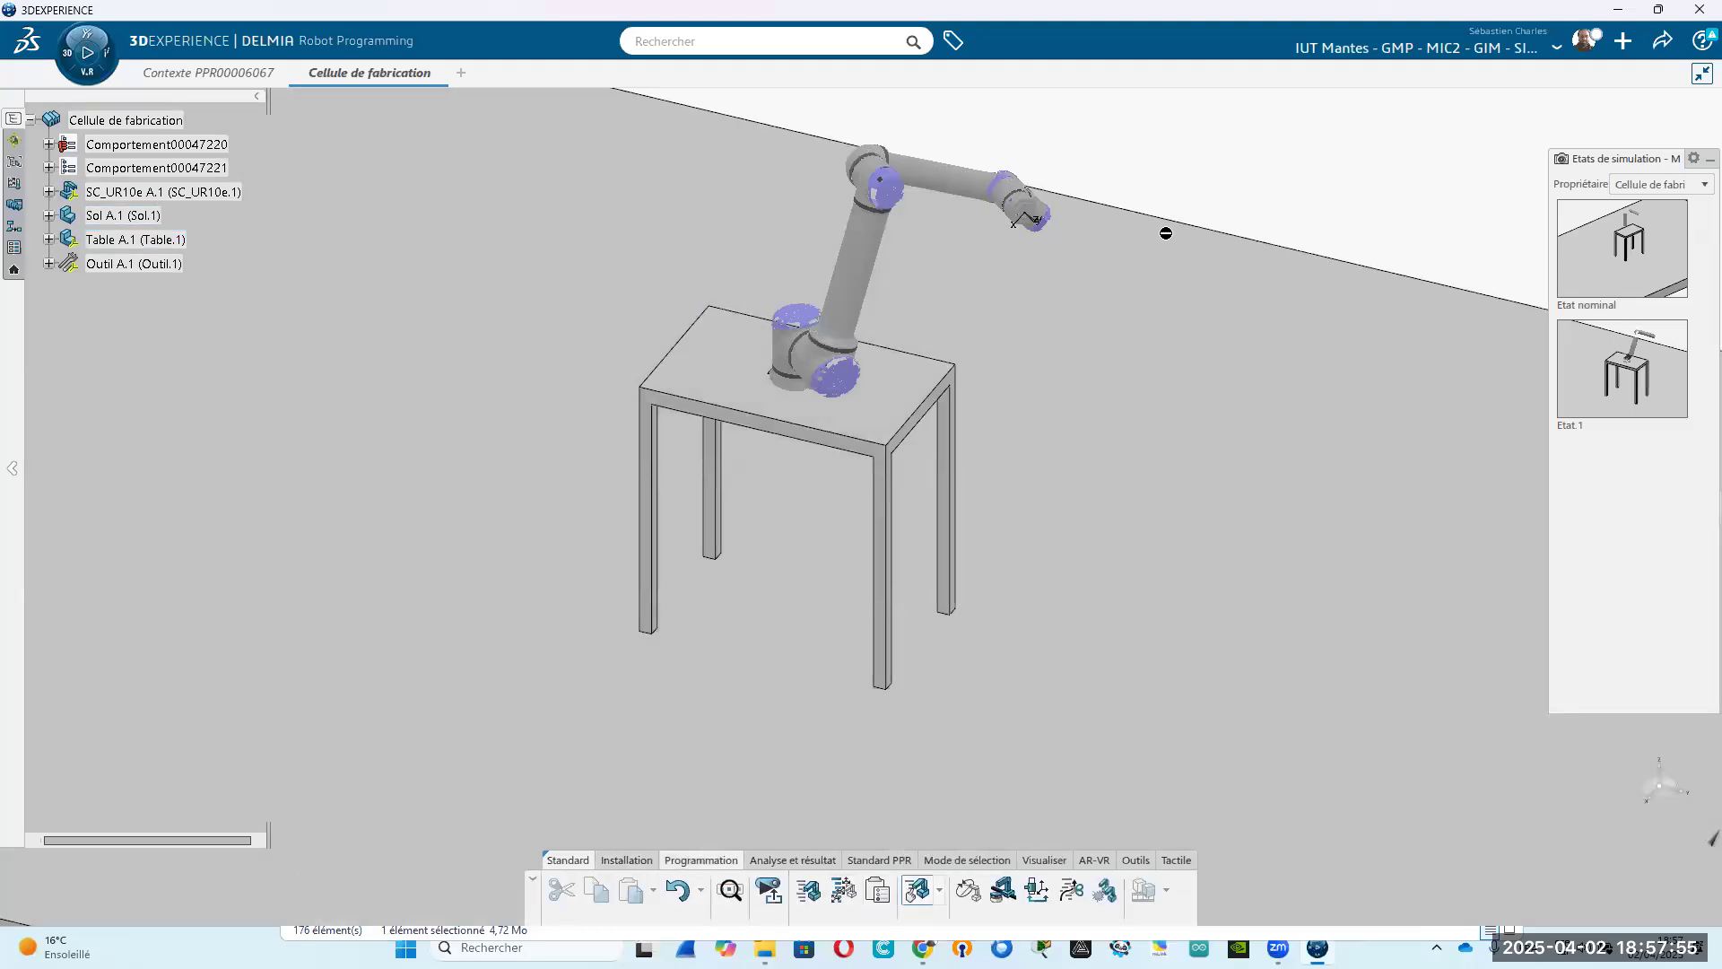
pyautogui.click(1014, 208)
pyautogui.moveTo(1002, 245); pyautogui.dragTo(1230, 504)
pyautogui.moveTo(1221, 500); pyautogui.dragTo(1139, 398, button='middle')
pyautogui.moveTo(863, 417); pyautogui.dragTo(1058, 594, button='middle')
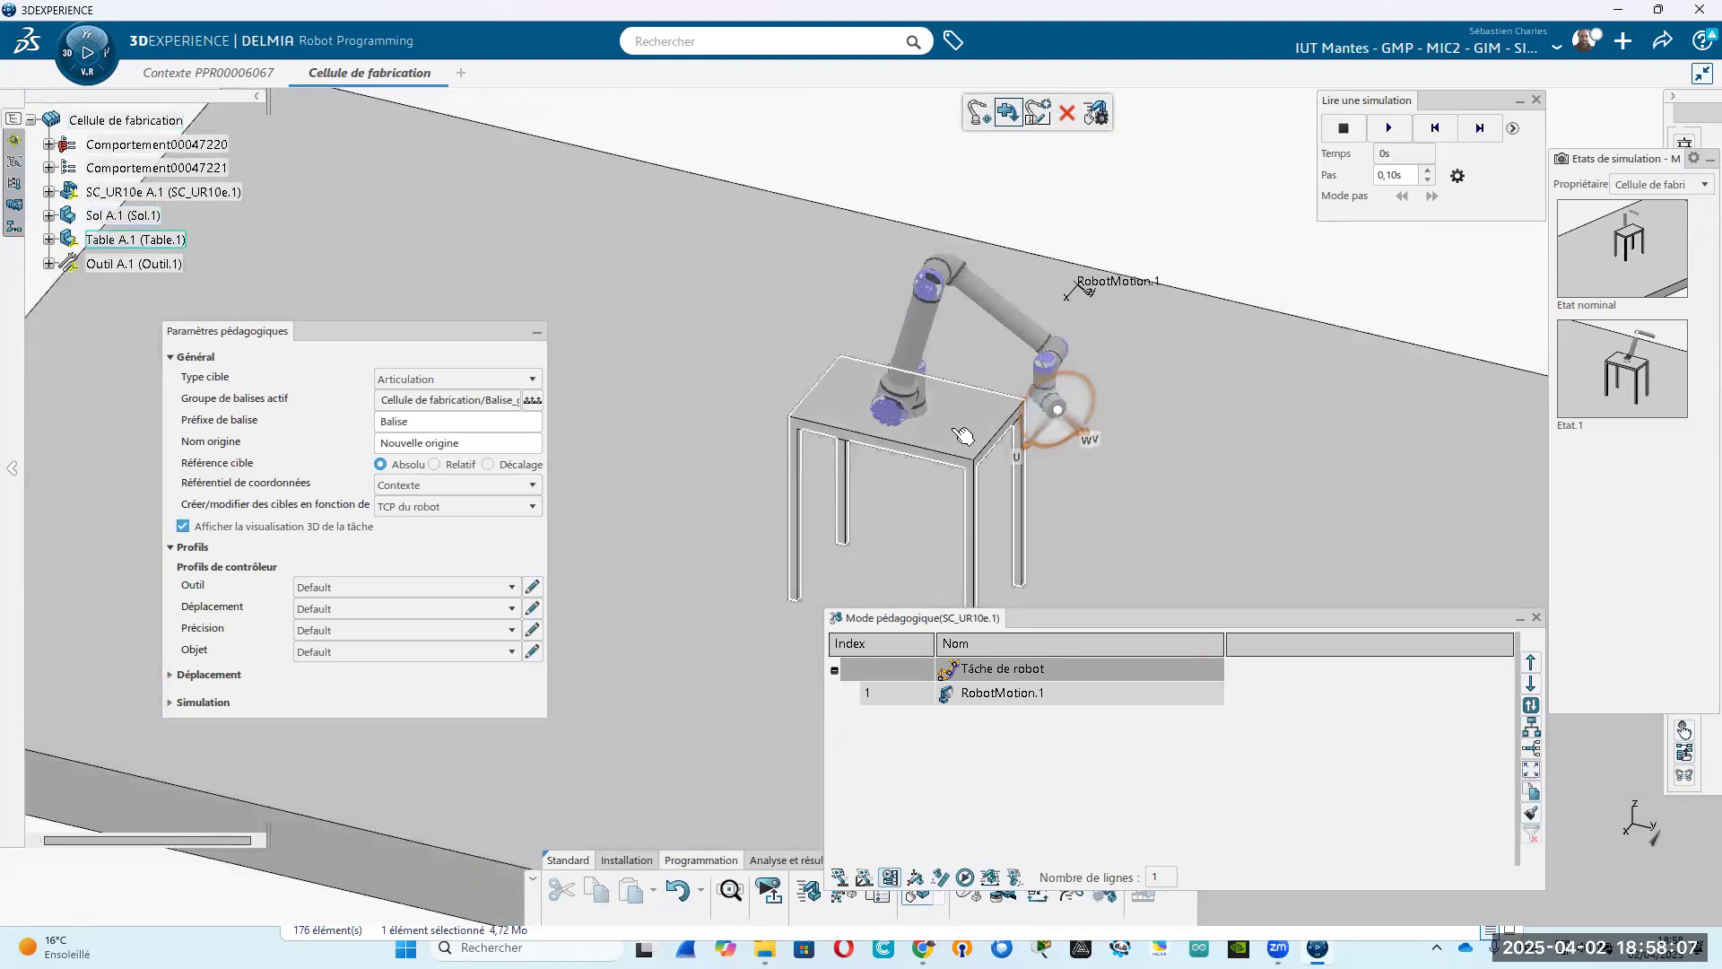
pyautogui.rightClick(951, 428)
pyautogui.press('Escape')
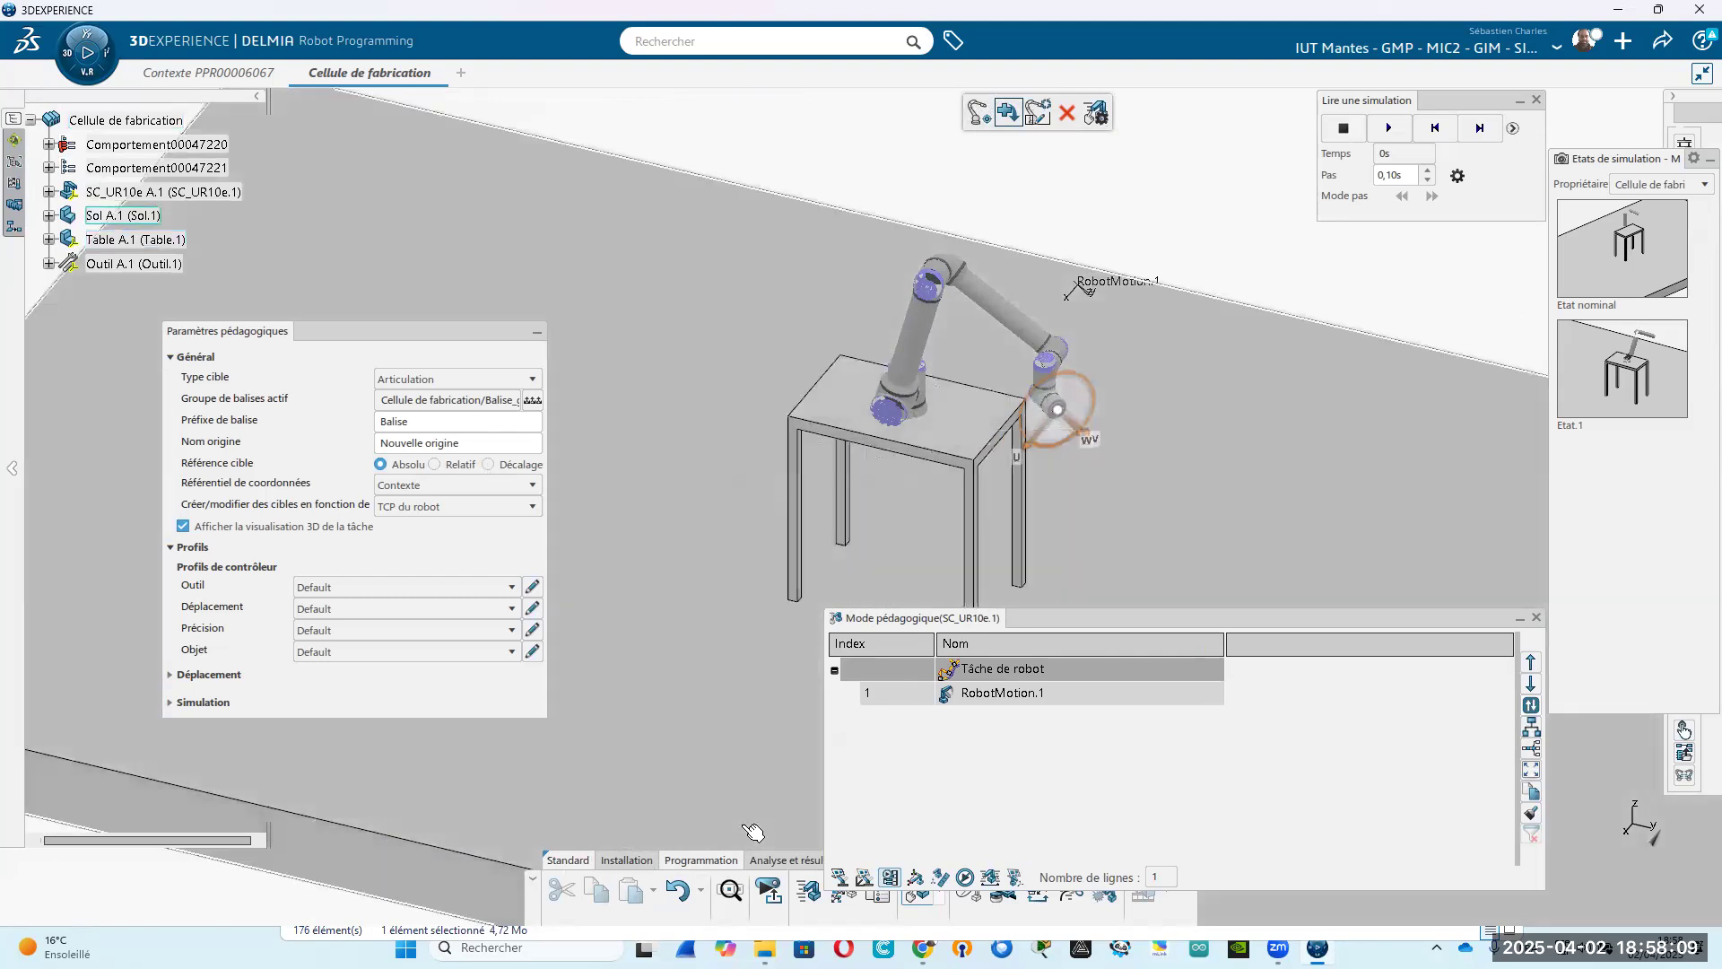
pyautogui.click(924, 897)
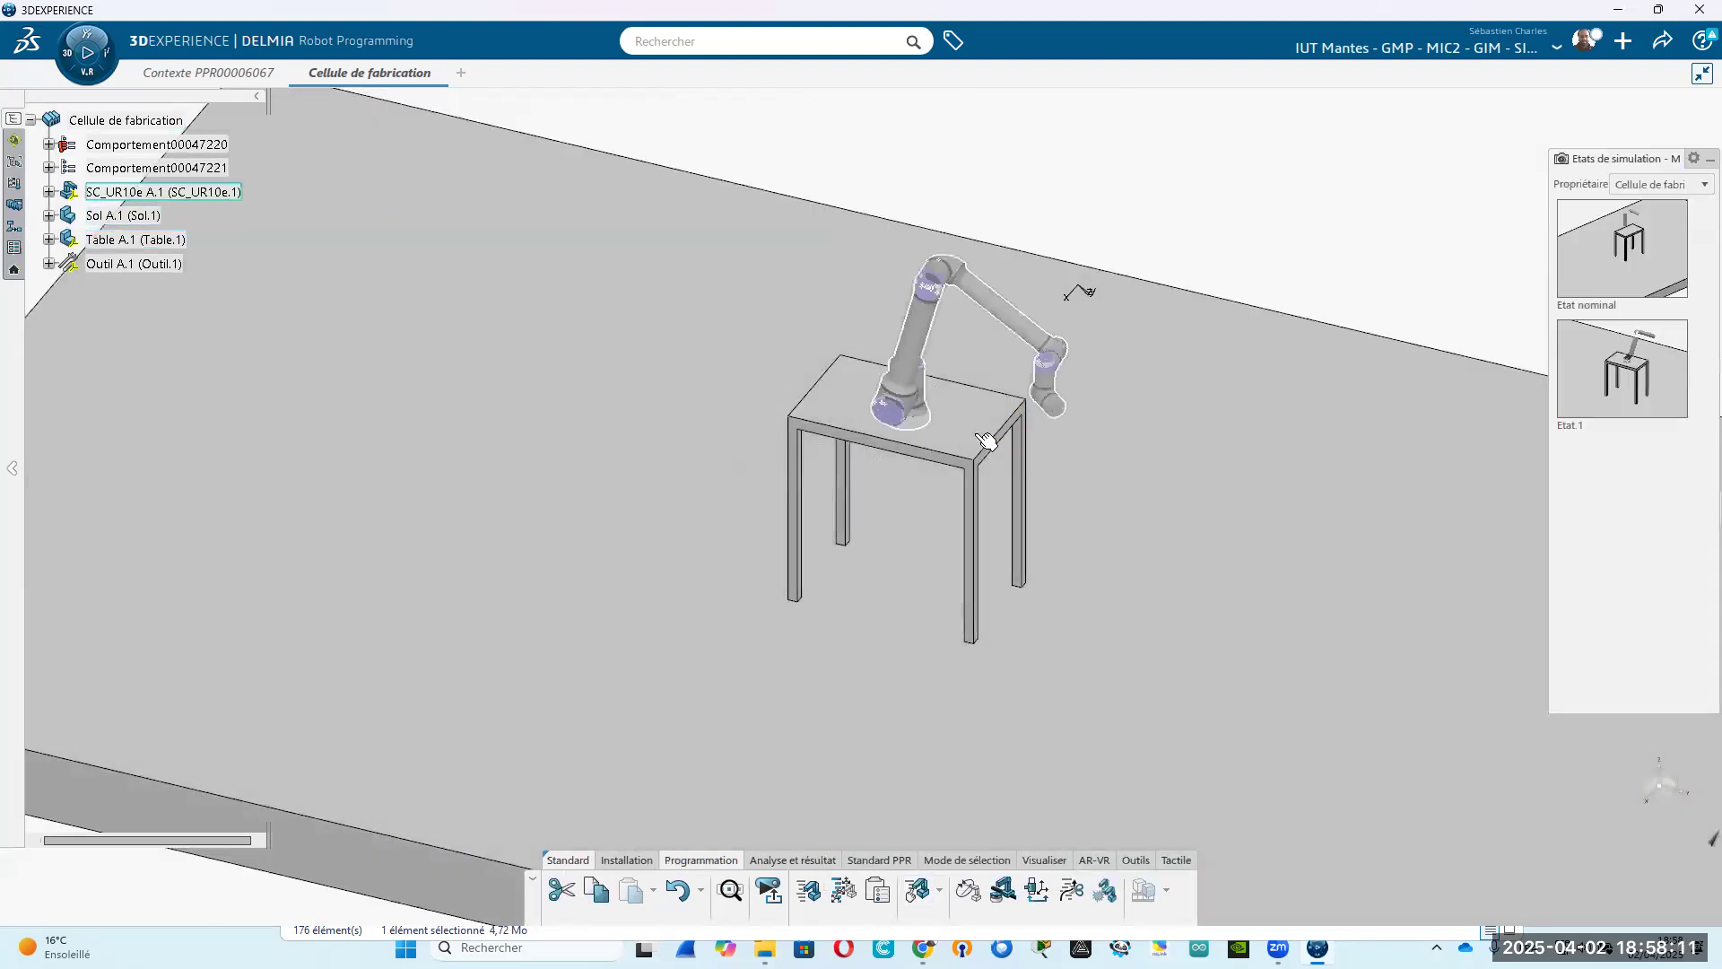
# Set the table's graphic colour to red in its properties.
pyautogui.rightClick(978, 432)
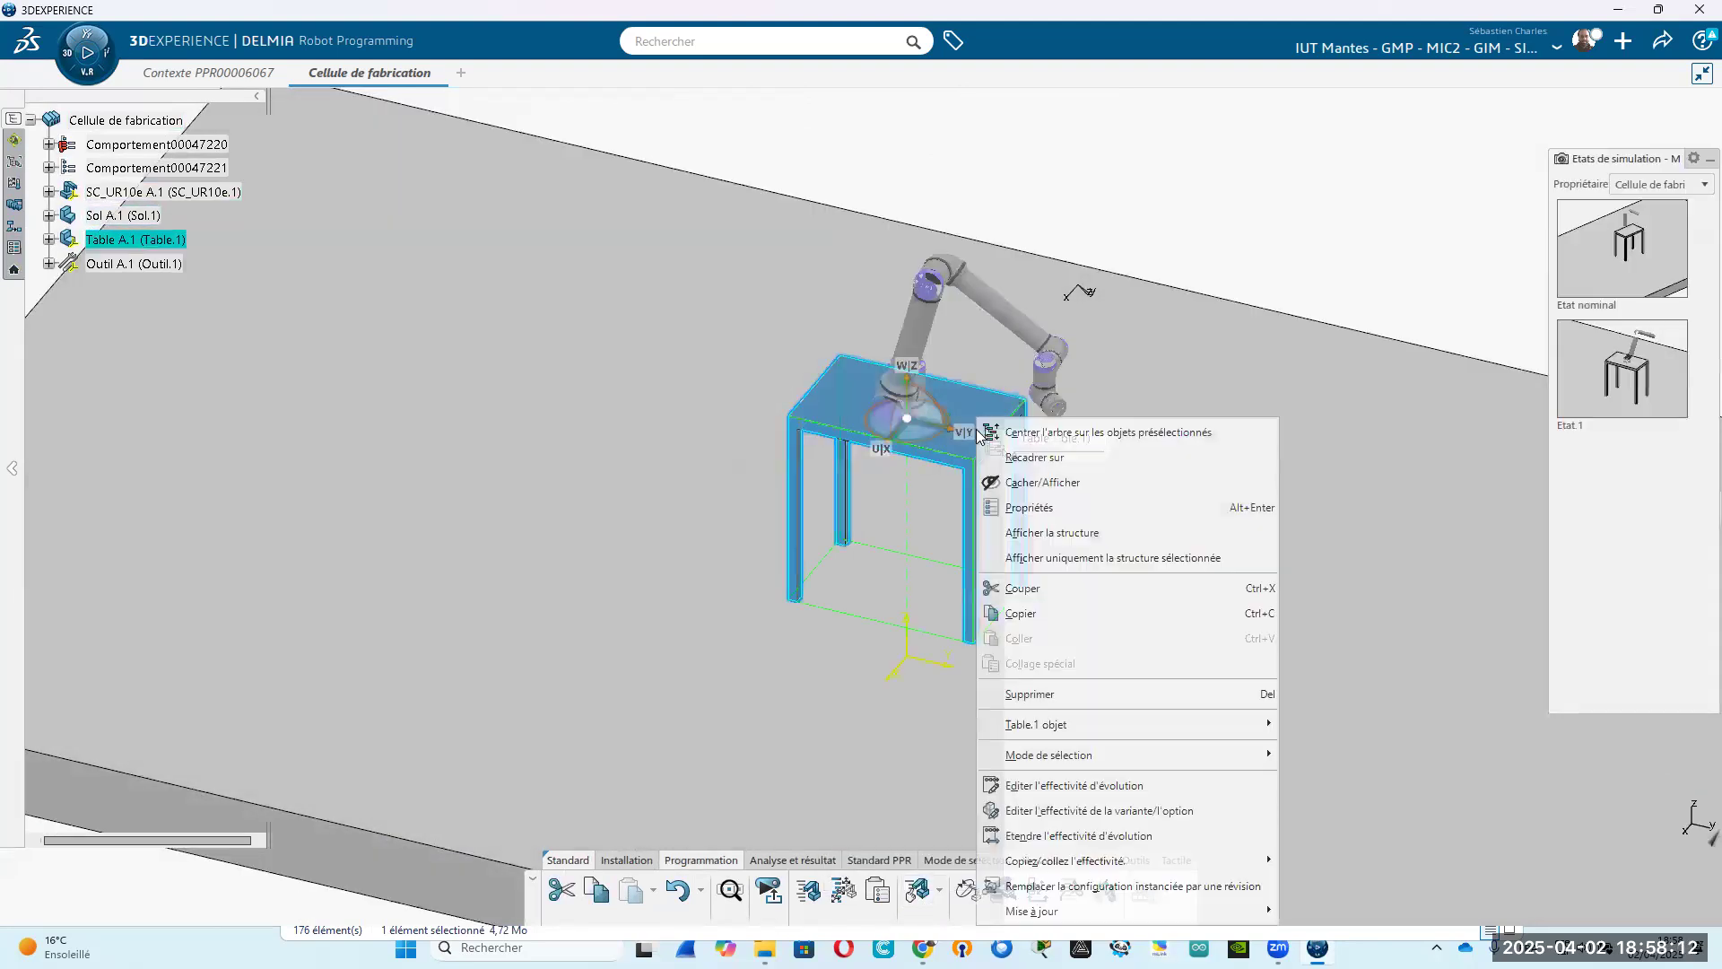
pyautogui.click(1025, 510)
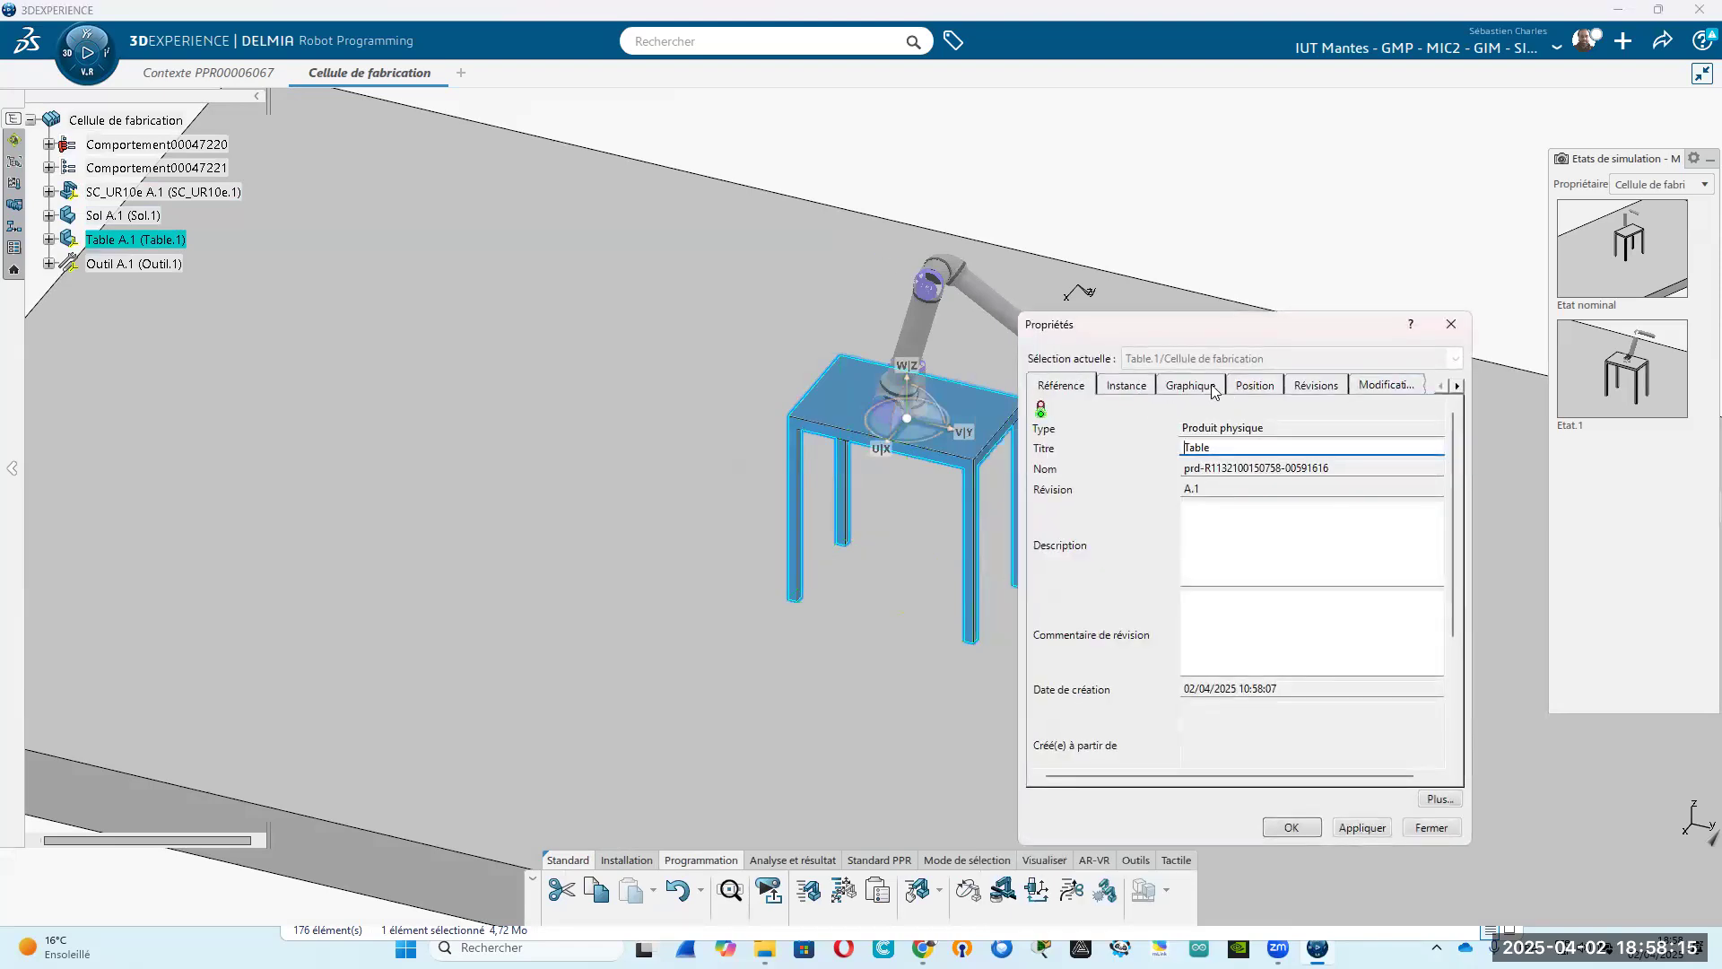
pyautogui.click(1211, 387)
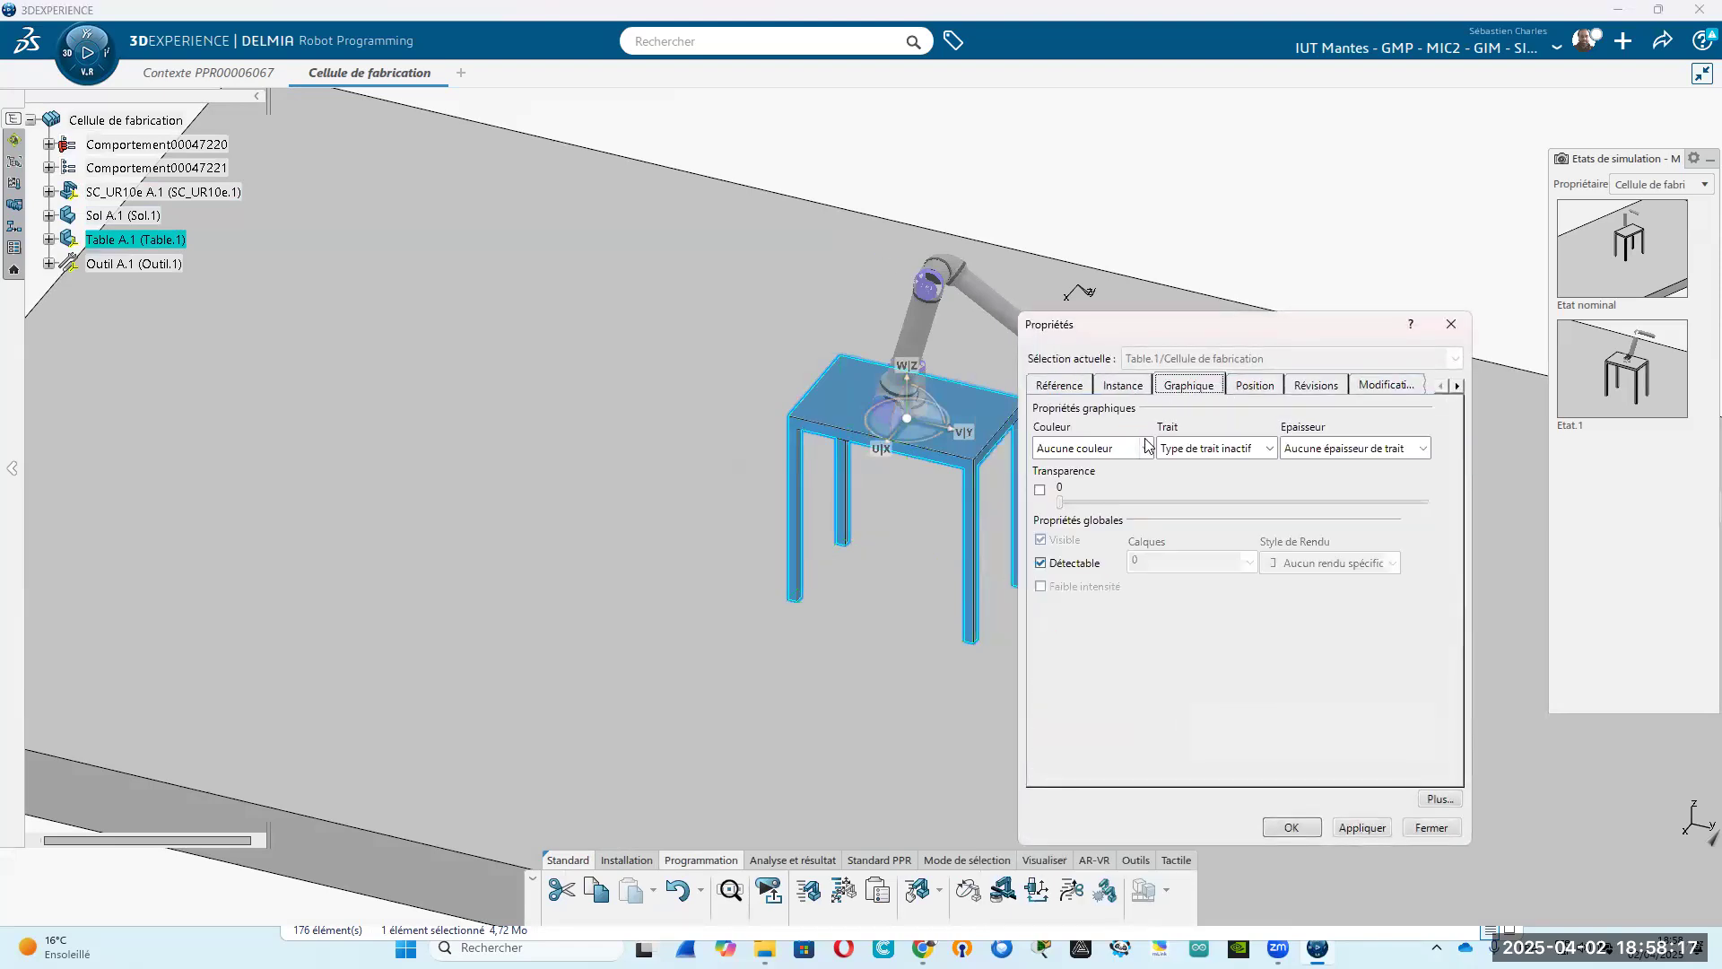
pyautogui.click(1145, 447)
pyautogui.click(1122, 541)
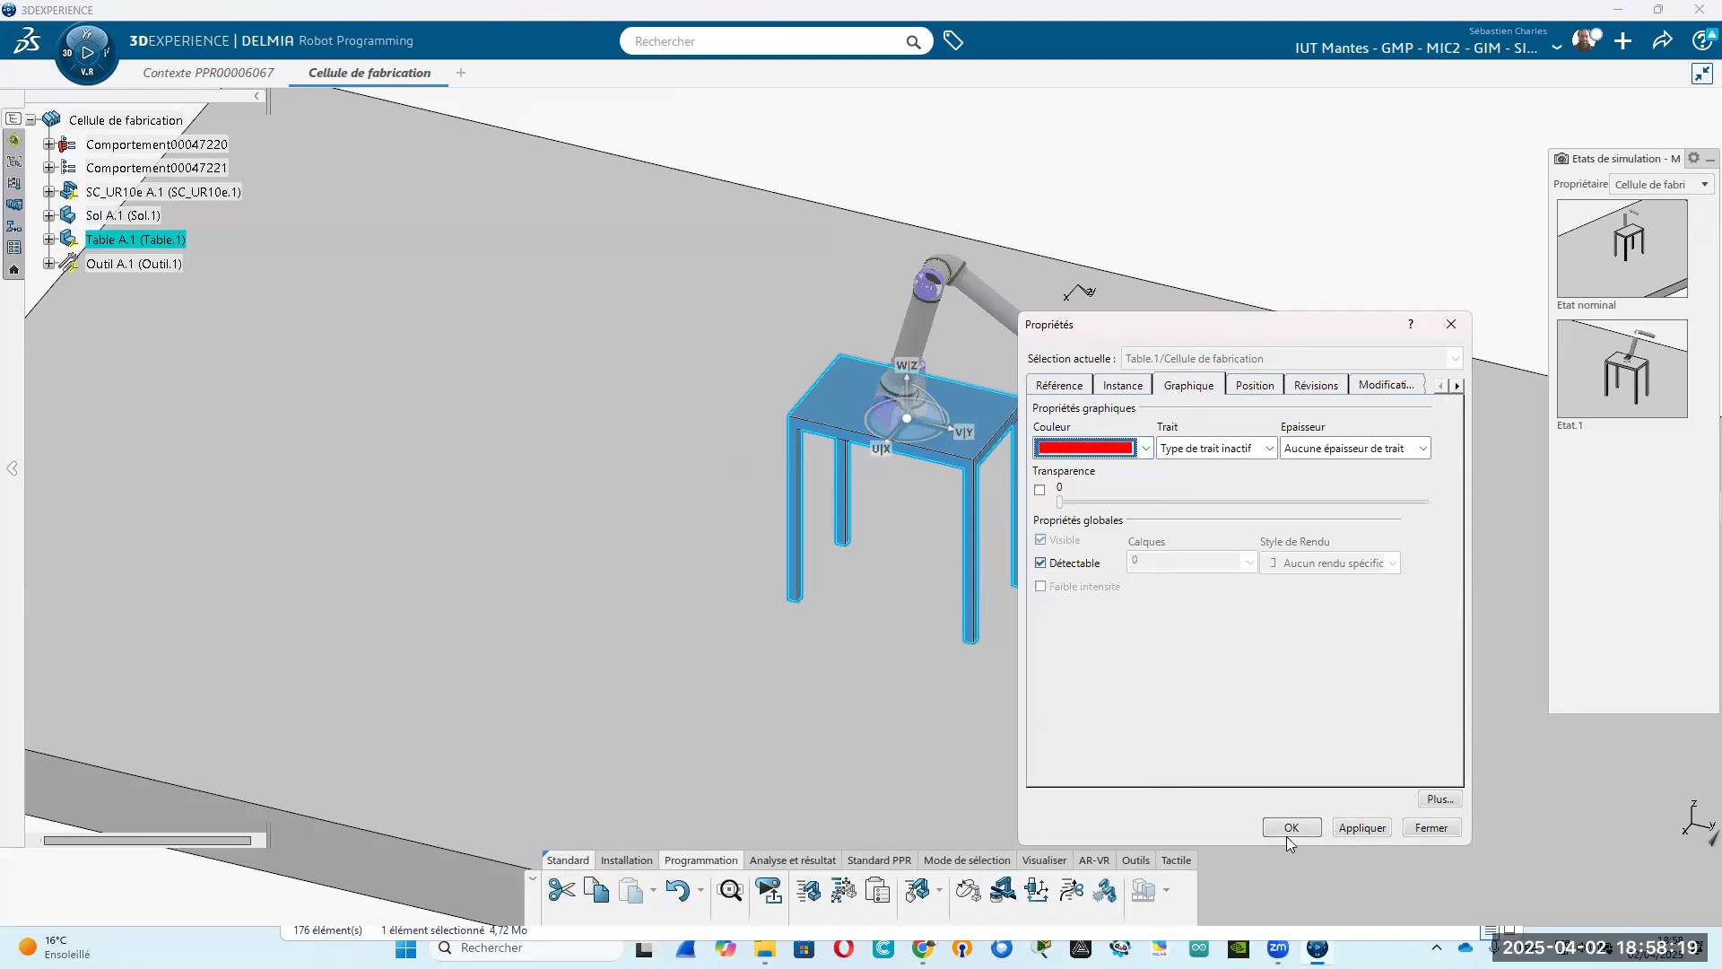
pyautogui.click(1290, 827)
pyautogui.click(1393, 225)
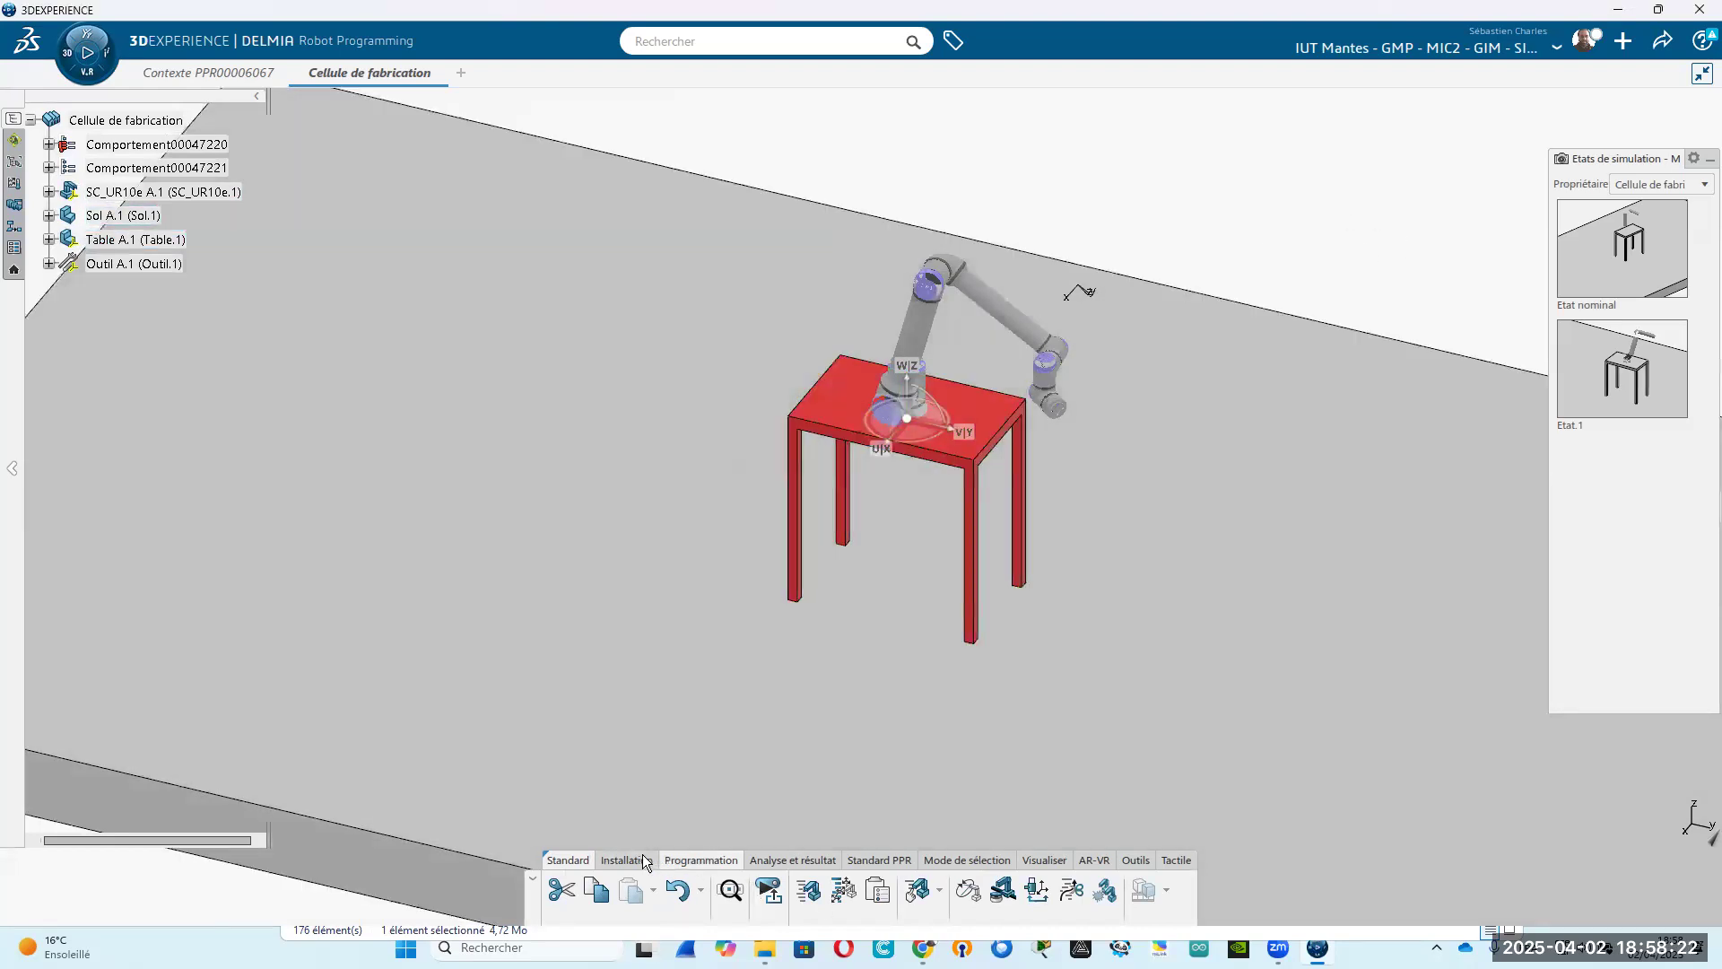
# Capture the lowered robot and red table as simulation state Etat.2, with its scope set to all objects in the context.
pyautogui.click(641, 860)
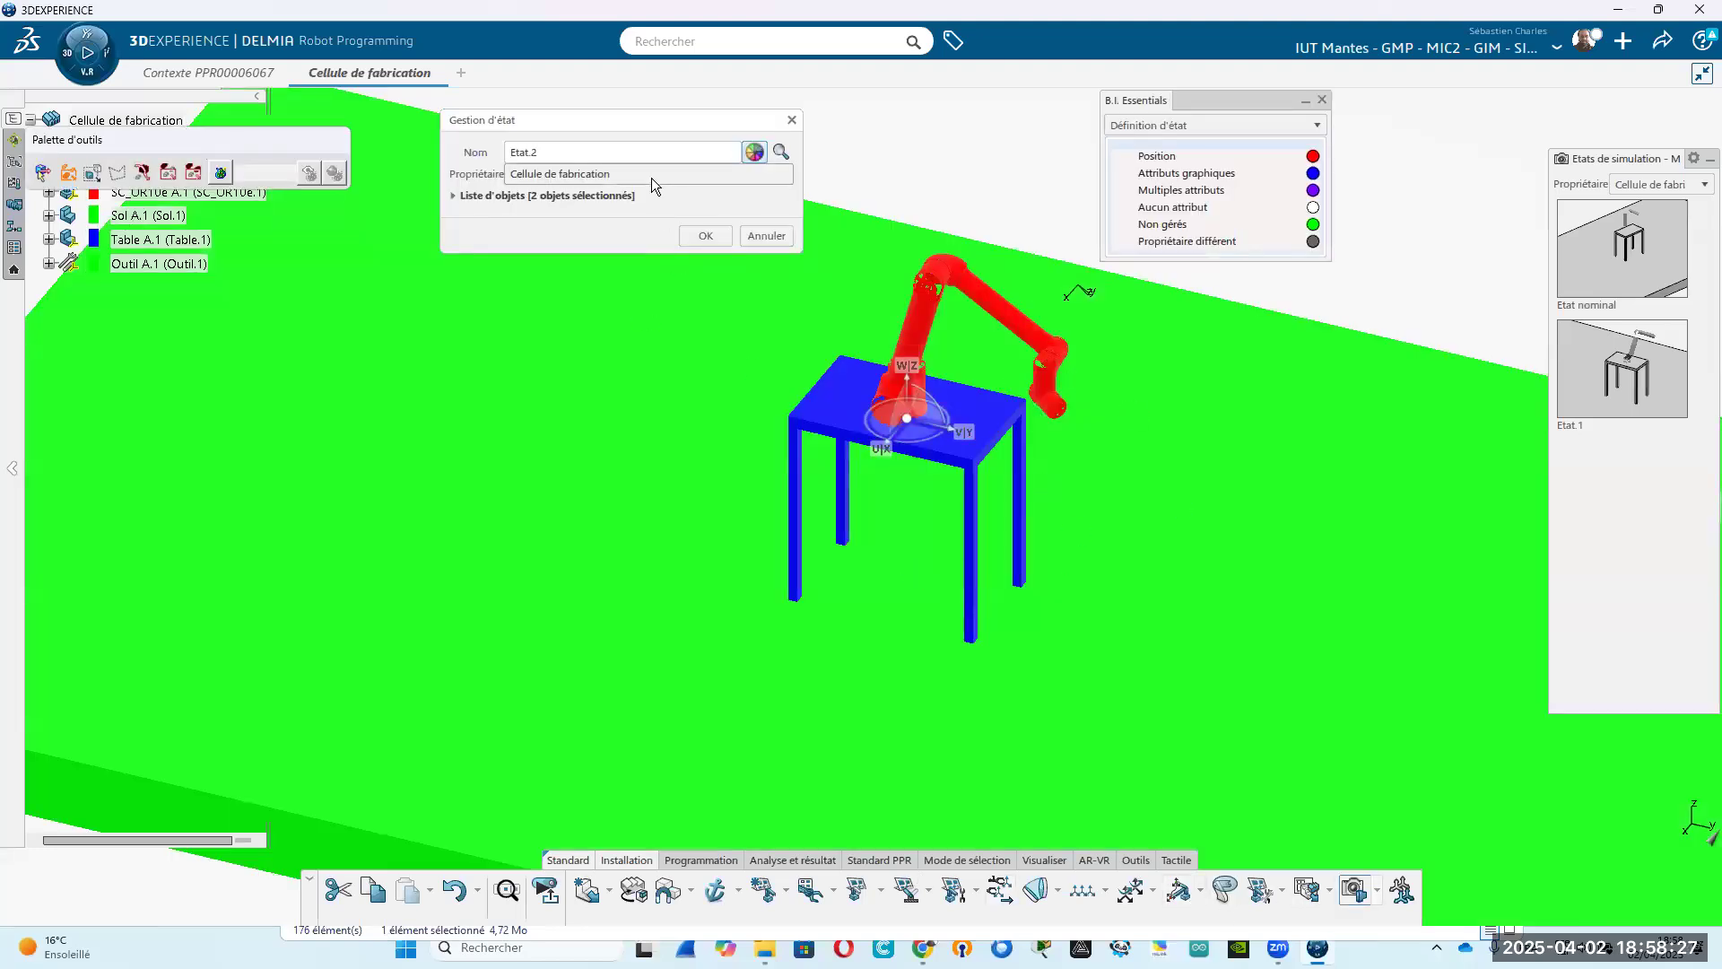
pyautogui.click(462, 196)
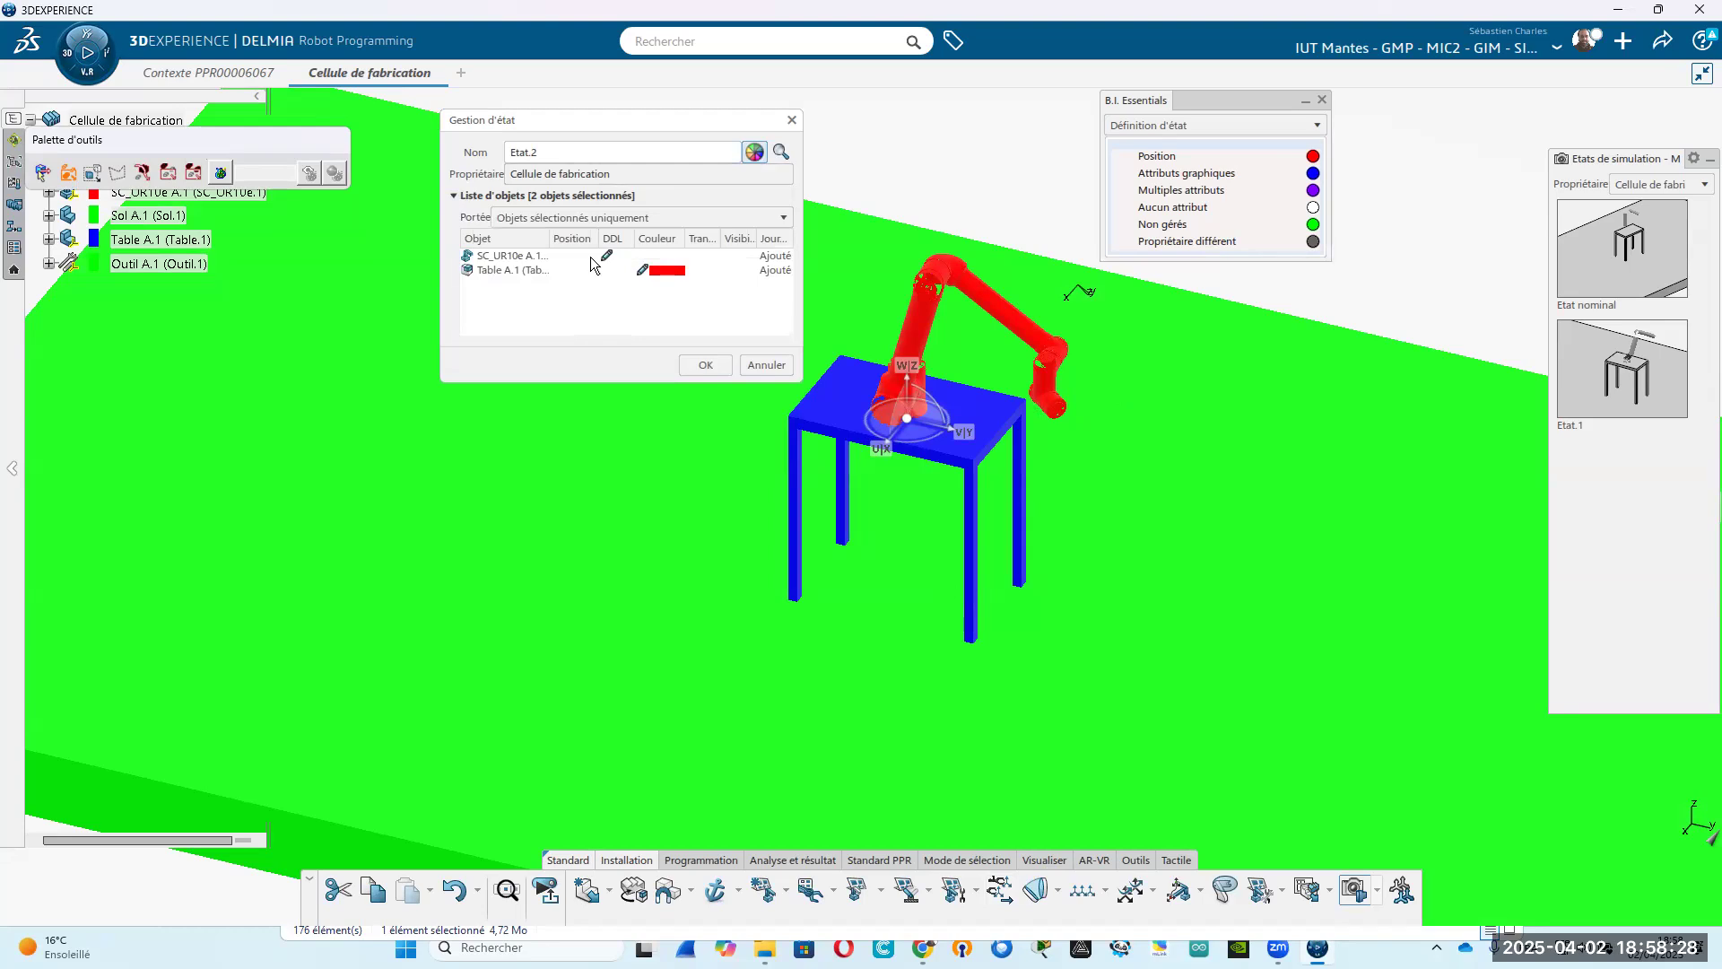
pyautogui.click(560, 212)
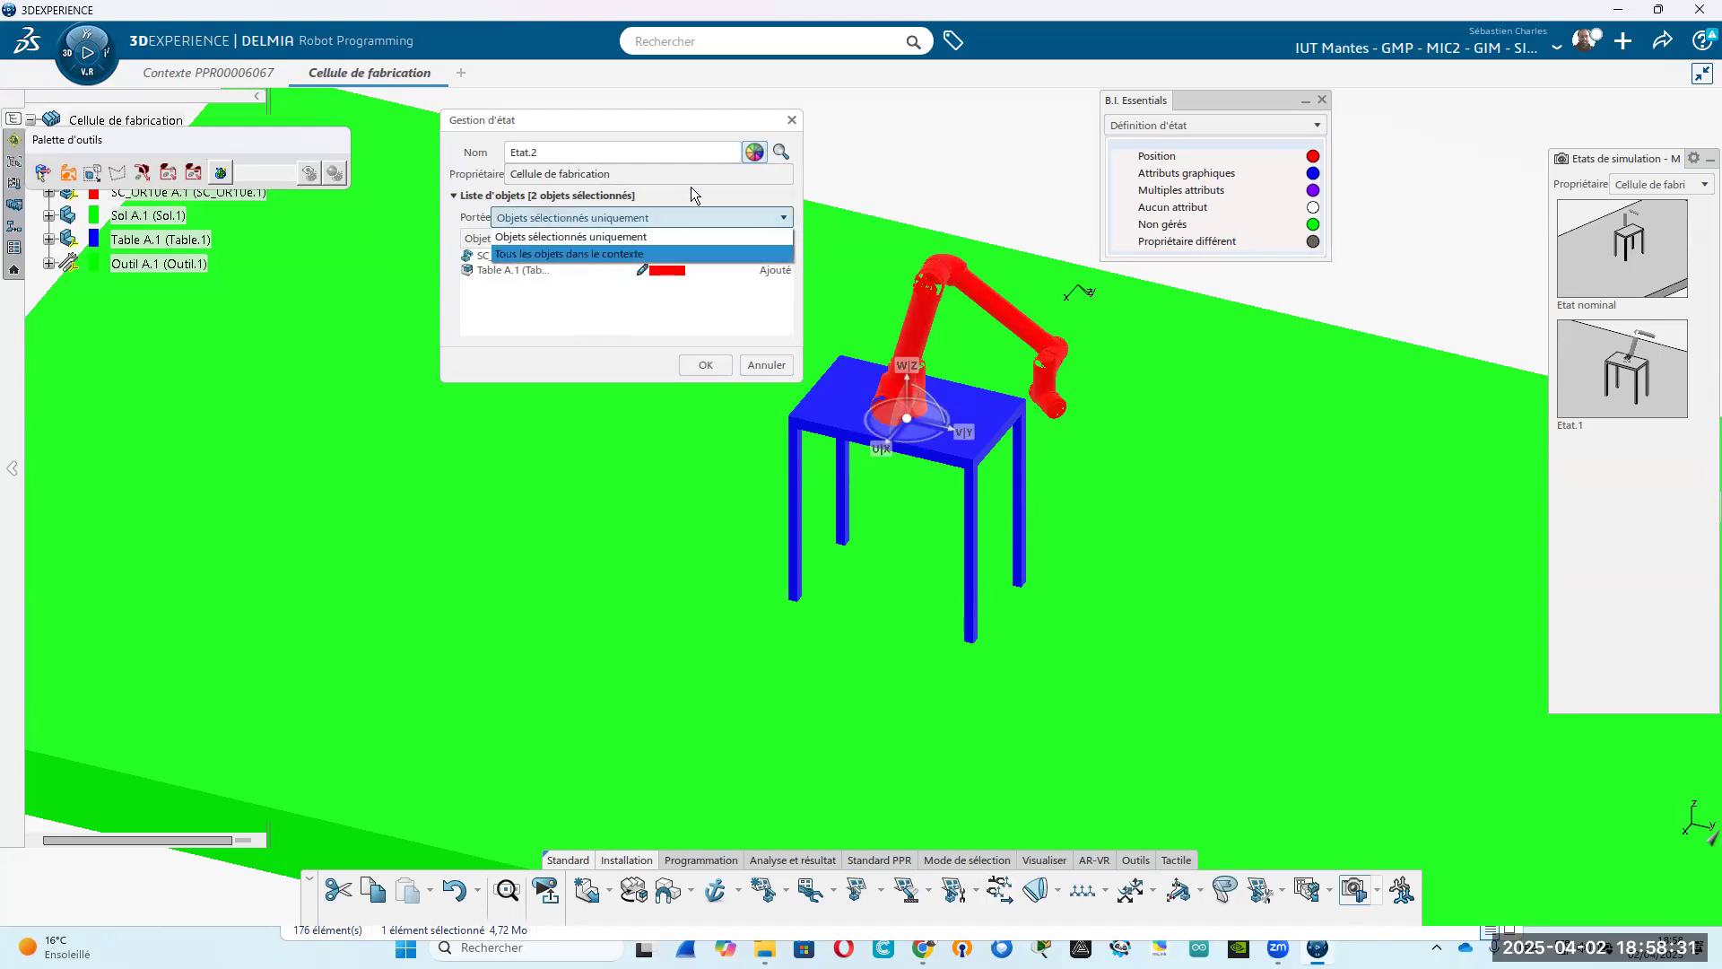
pyautogui.click(613, 254)
pyautogui.click(722, 367)
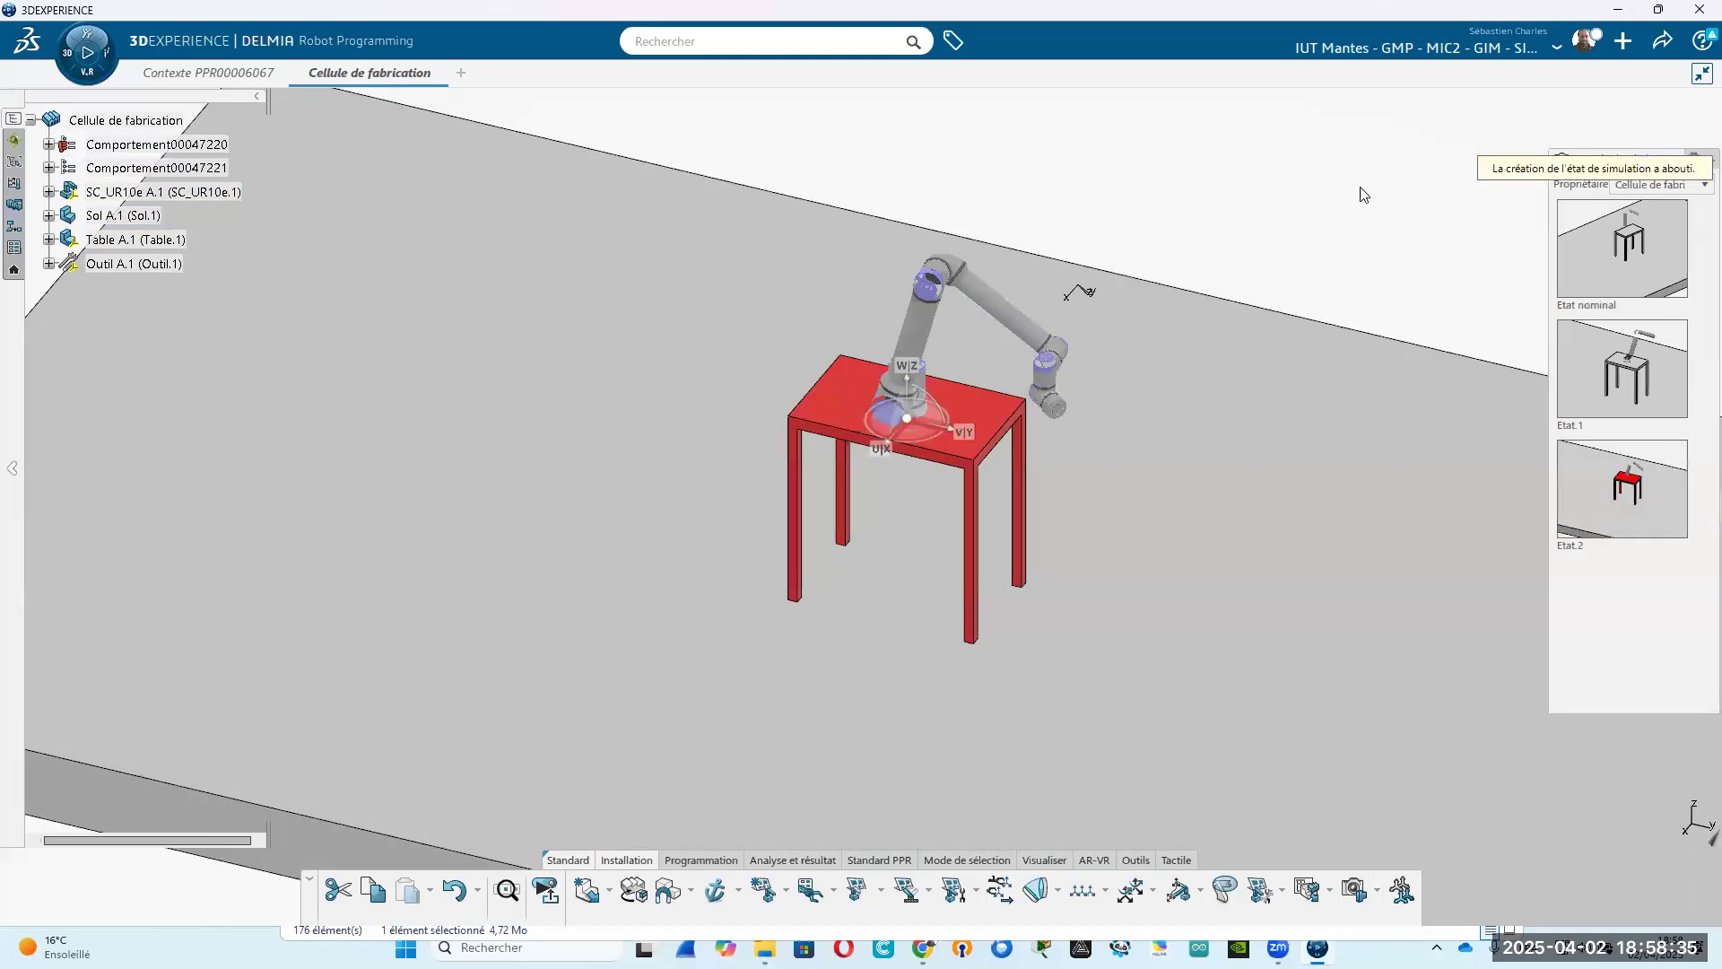
# Apply simulation state Etat.1 to the cell, and switch it back to Etat.2.
pyautogui.moveTo(1360, 192); pyautogui.dragTo(1284, 160, button='middle')
pyautogui.click(1629, 386)
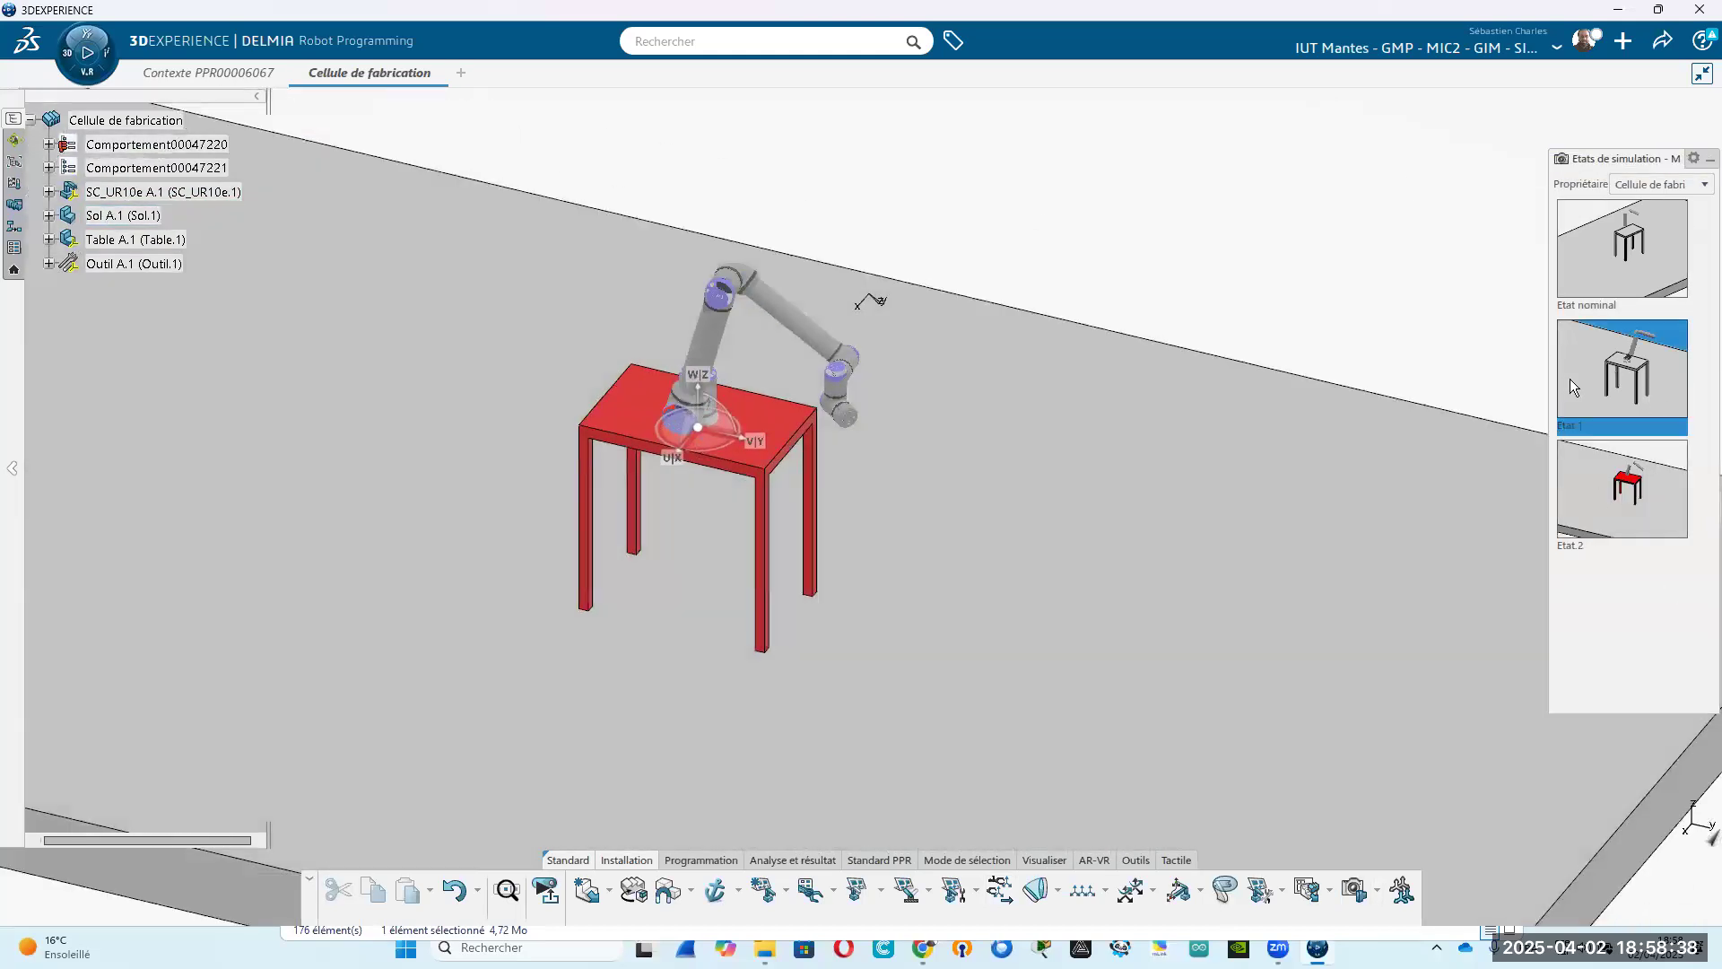
pyautogui.rightClick(1570, 378)
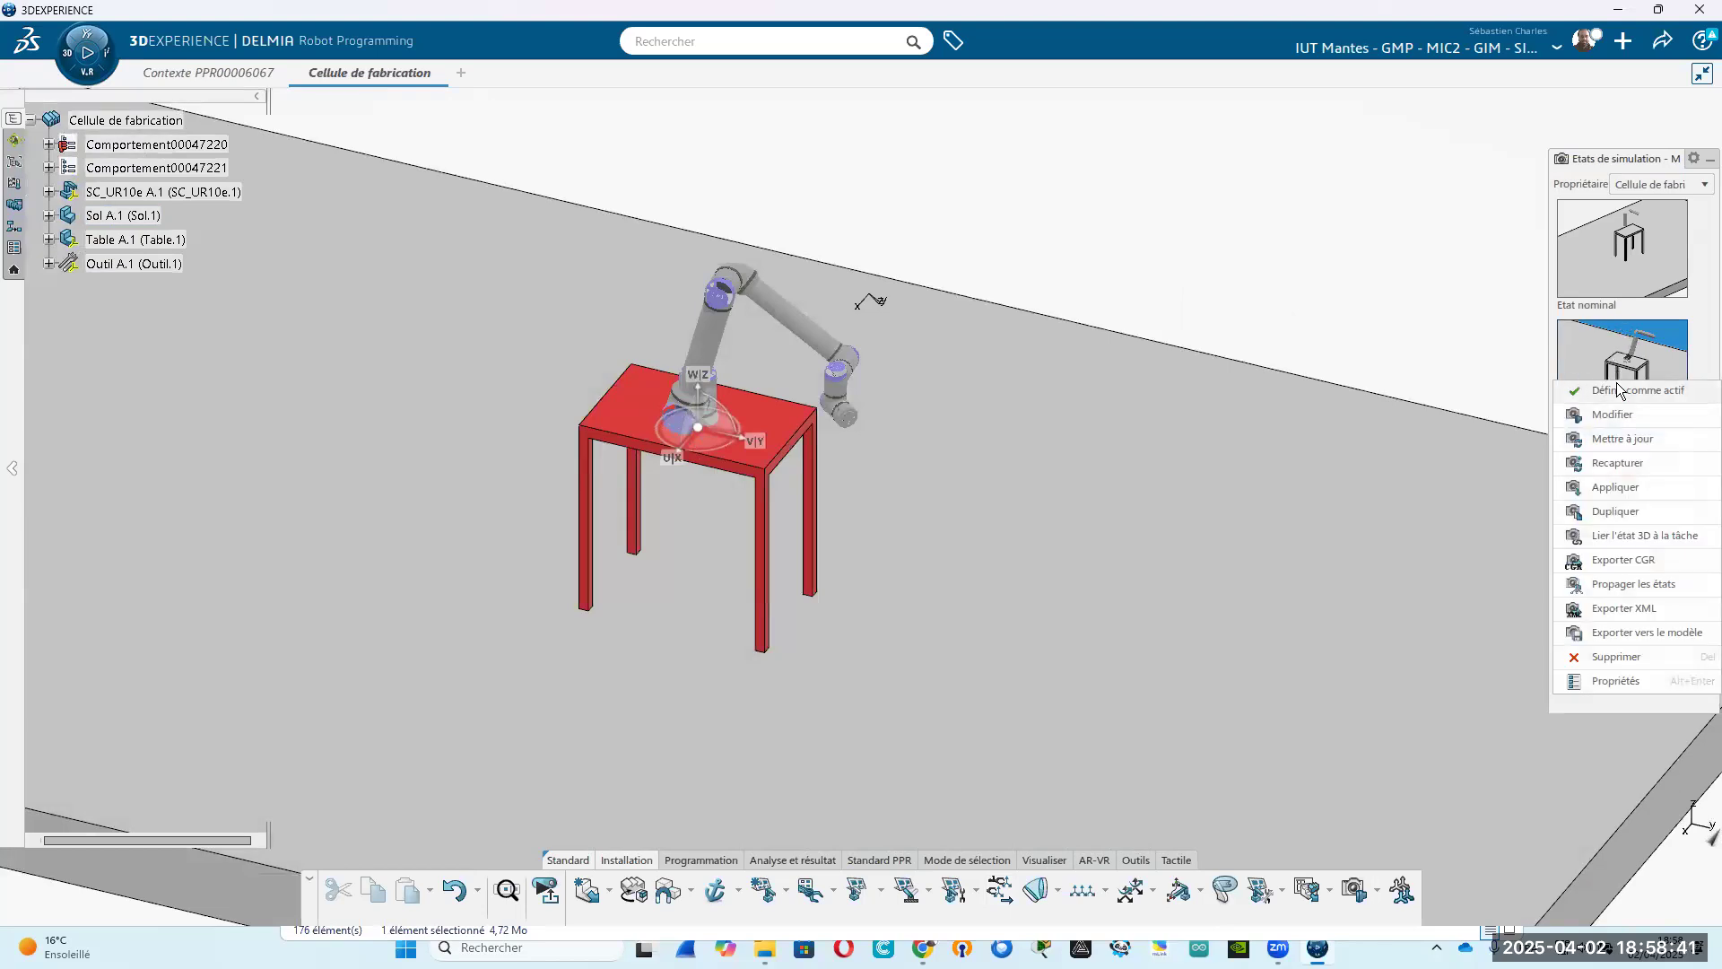
pyautogui.click(1607, 489)
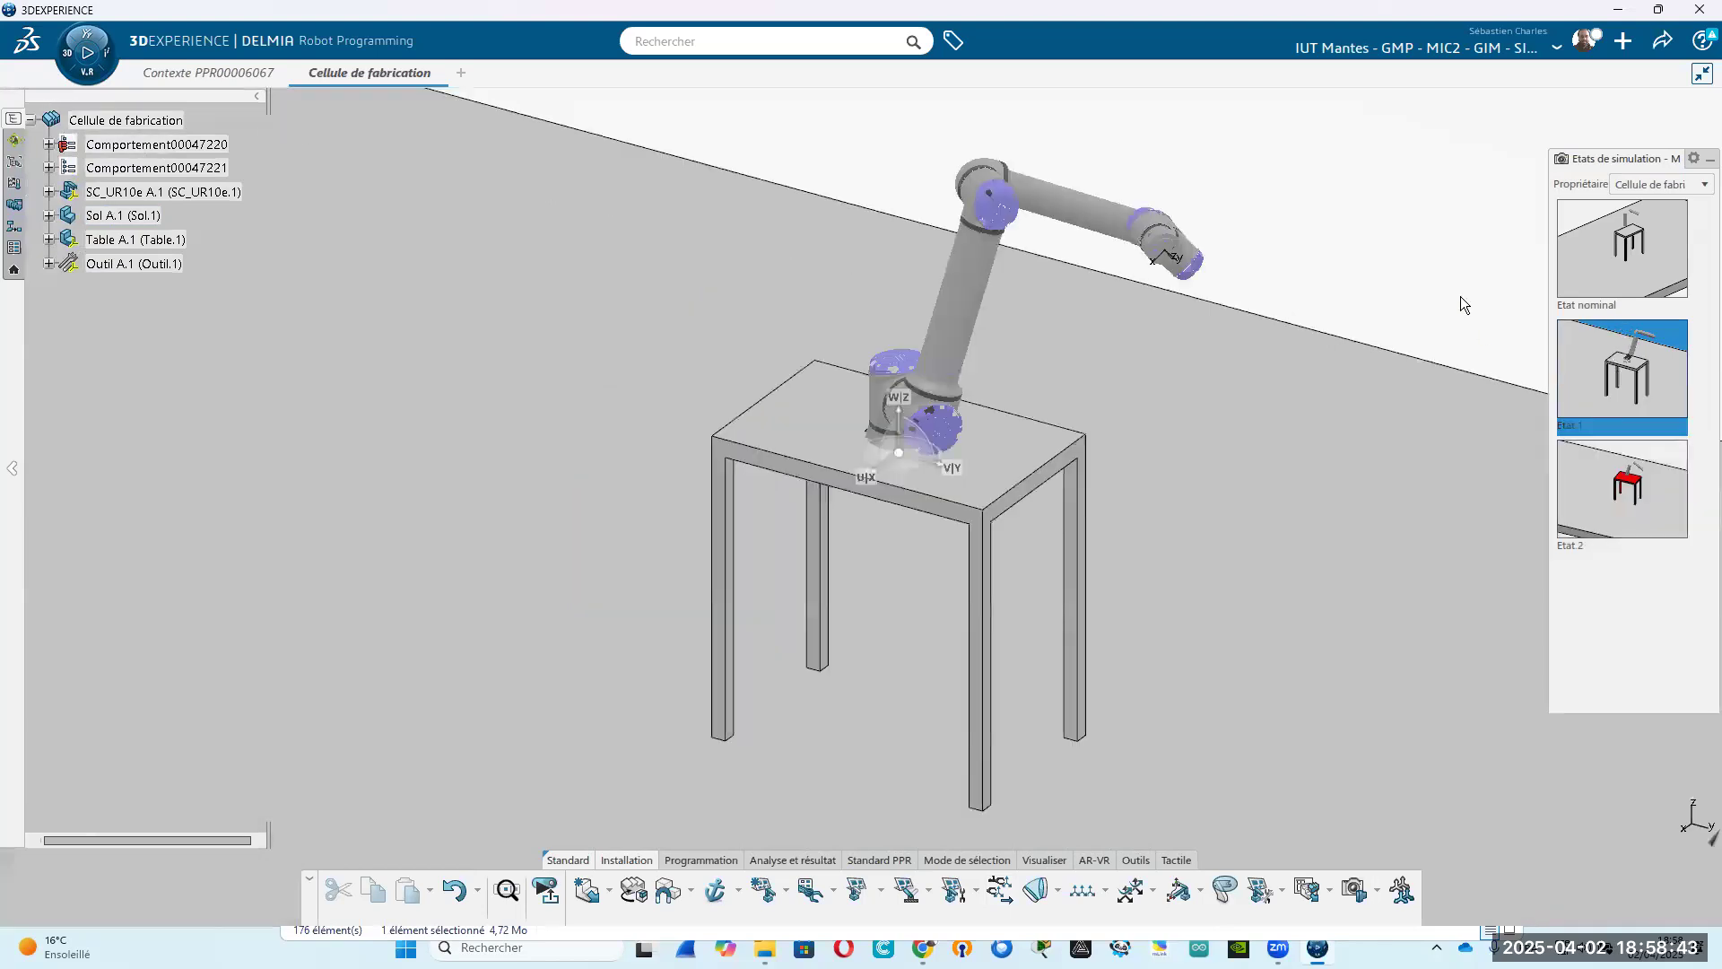
pyautogui.rightClick(1612, 491)
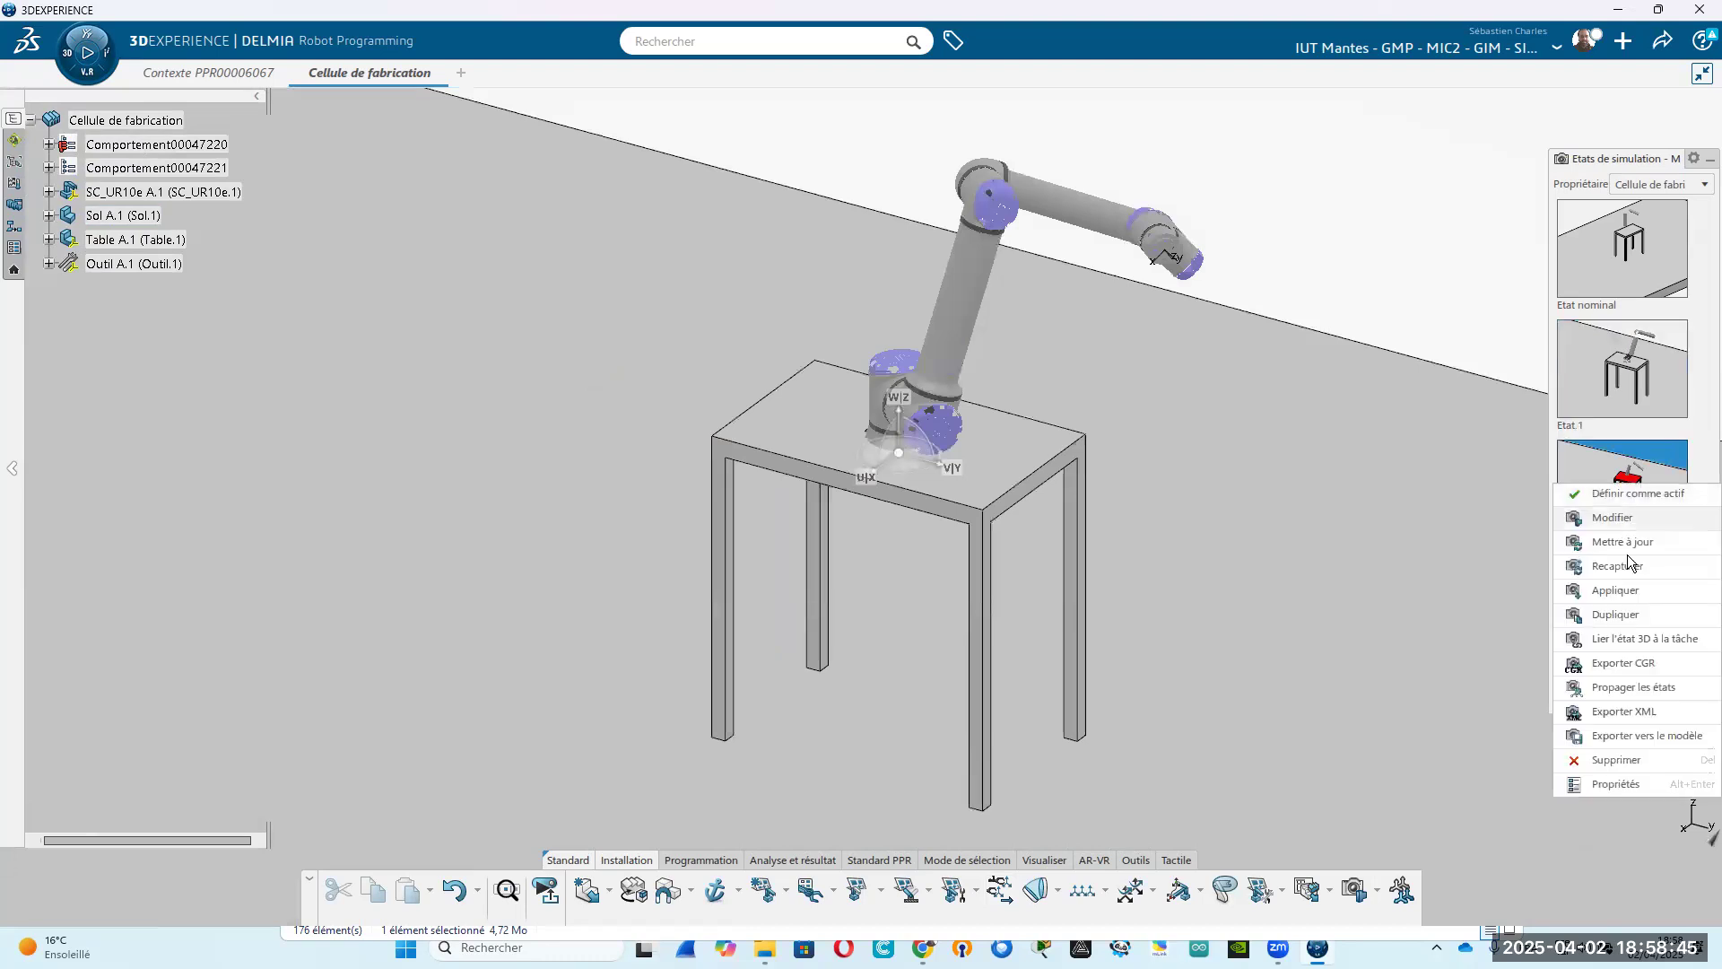
pyautogui.click(1606, 590)
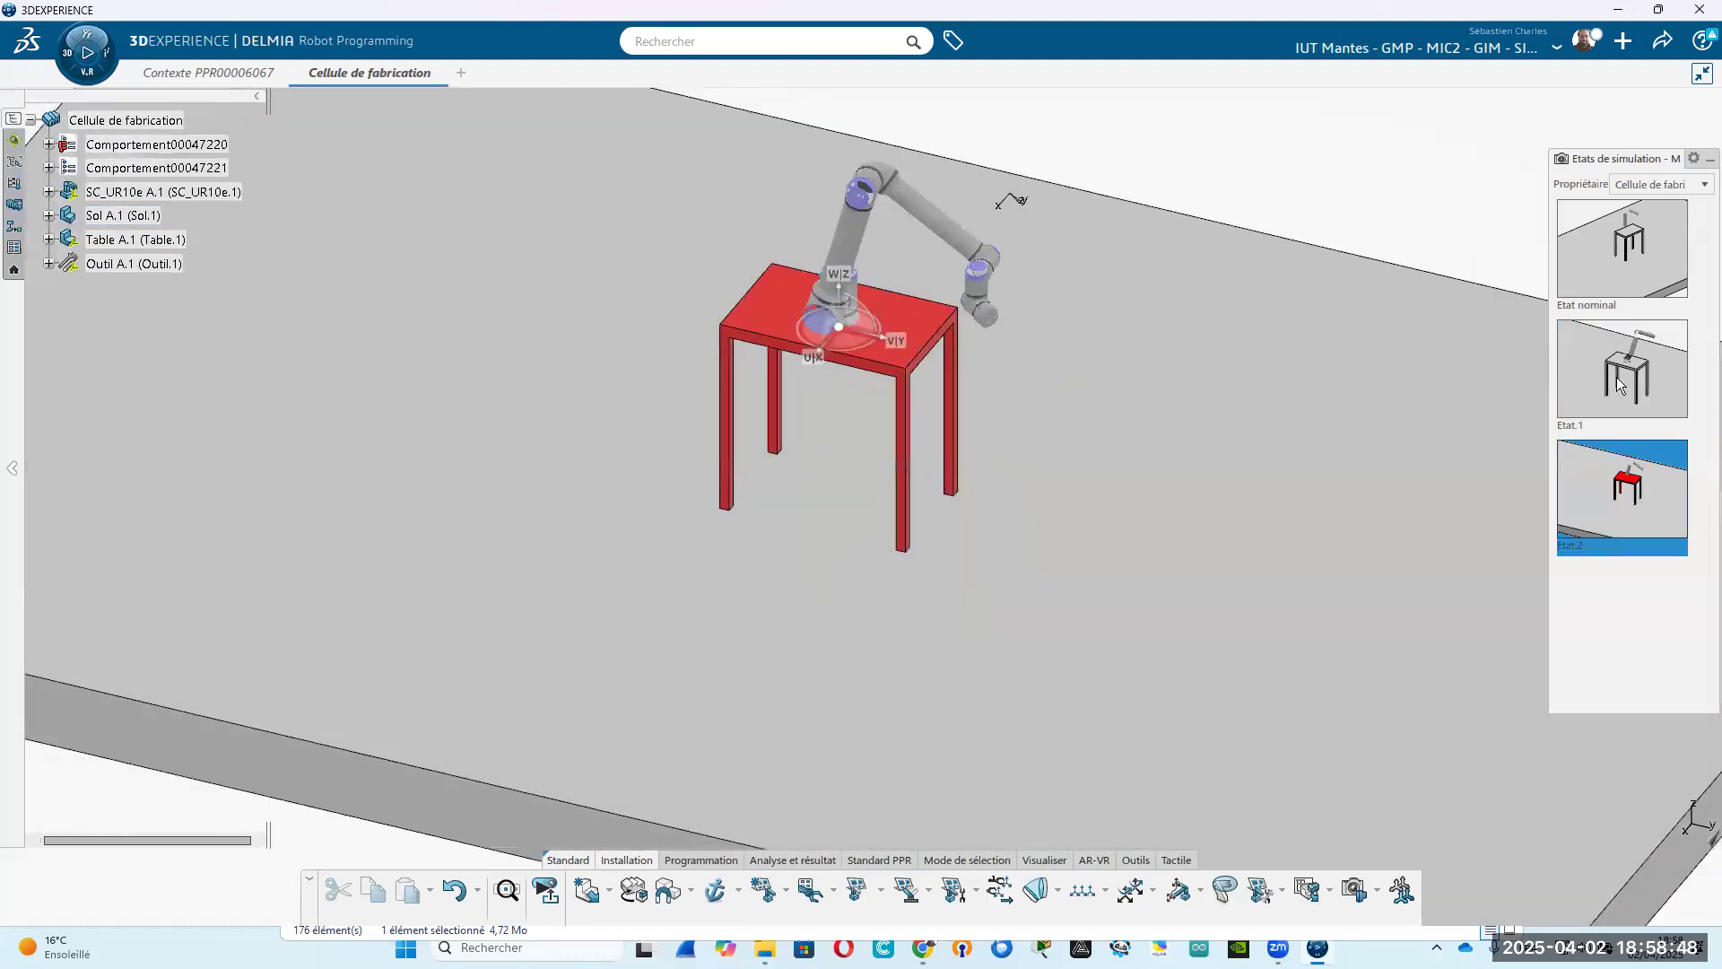
# Reapply simulation state Etat.2 to restore its saved viewpoint.
pyautogui.click(1620, 384)
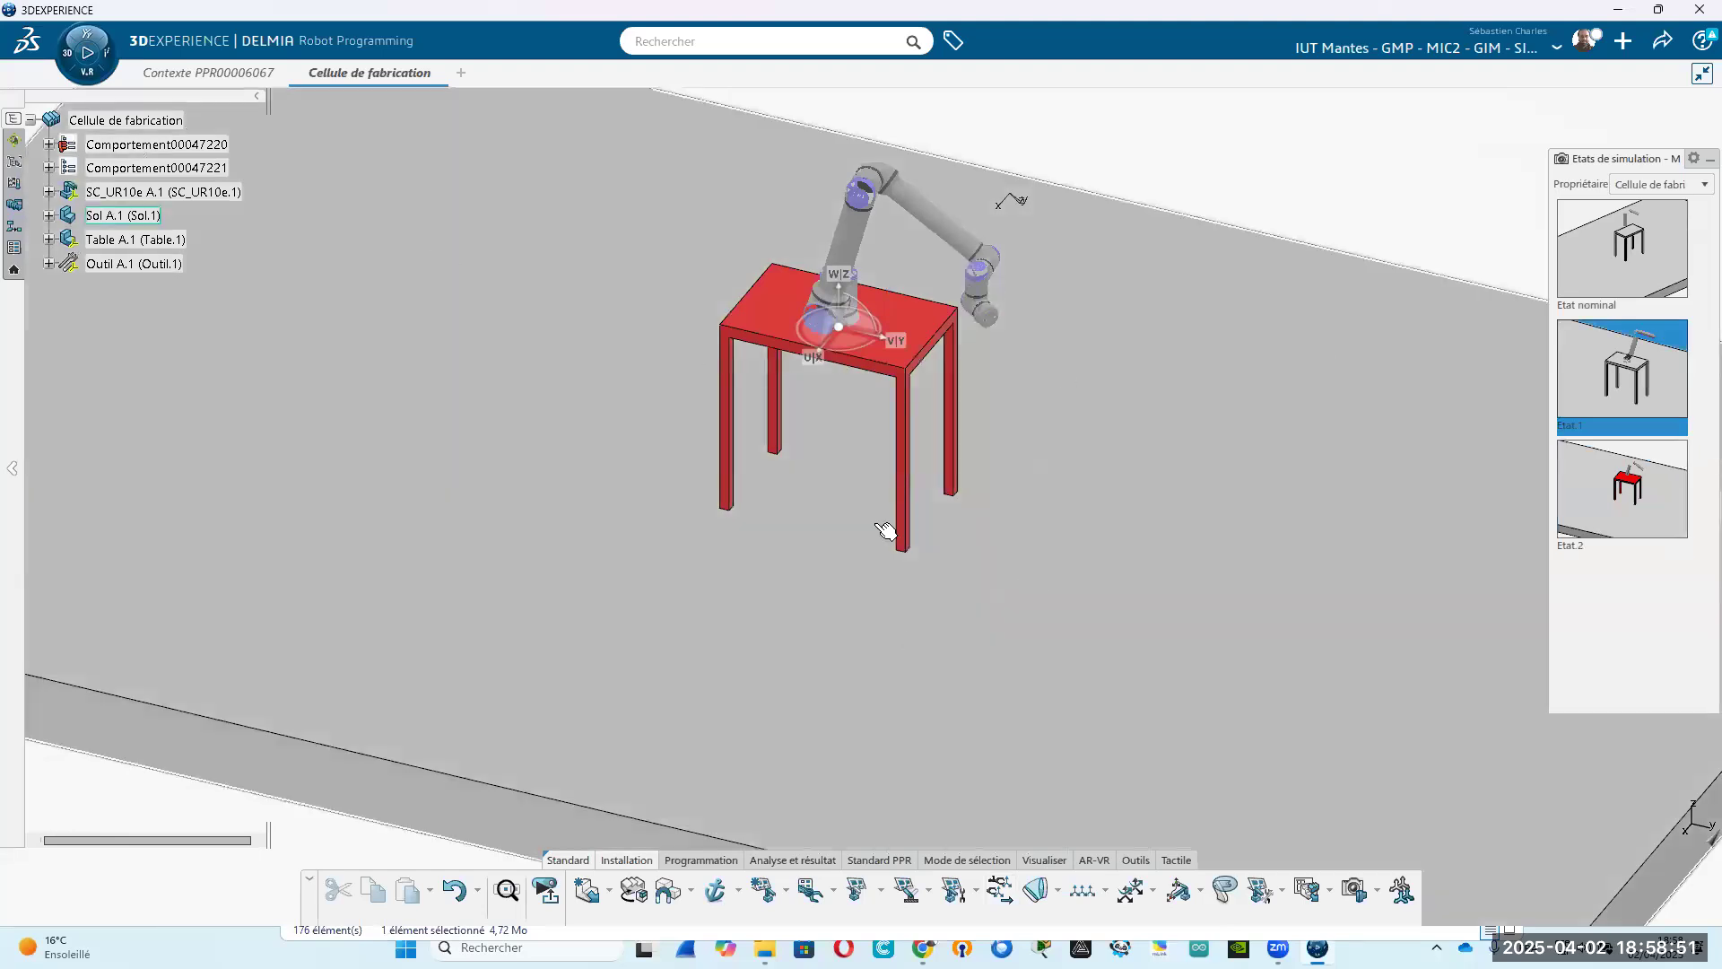
pyautogui.moveTo(1059, 689); pyautogui.dragTo(1166, 628, button='middle')
pyautogui.click(1621, 519)
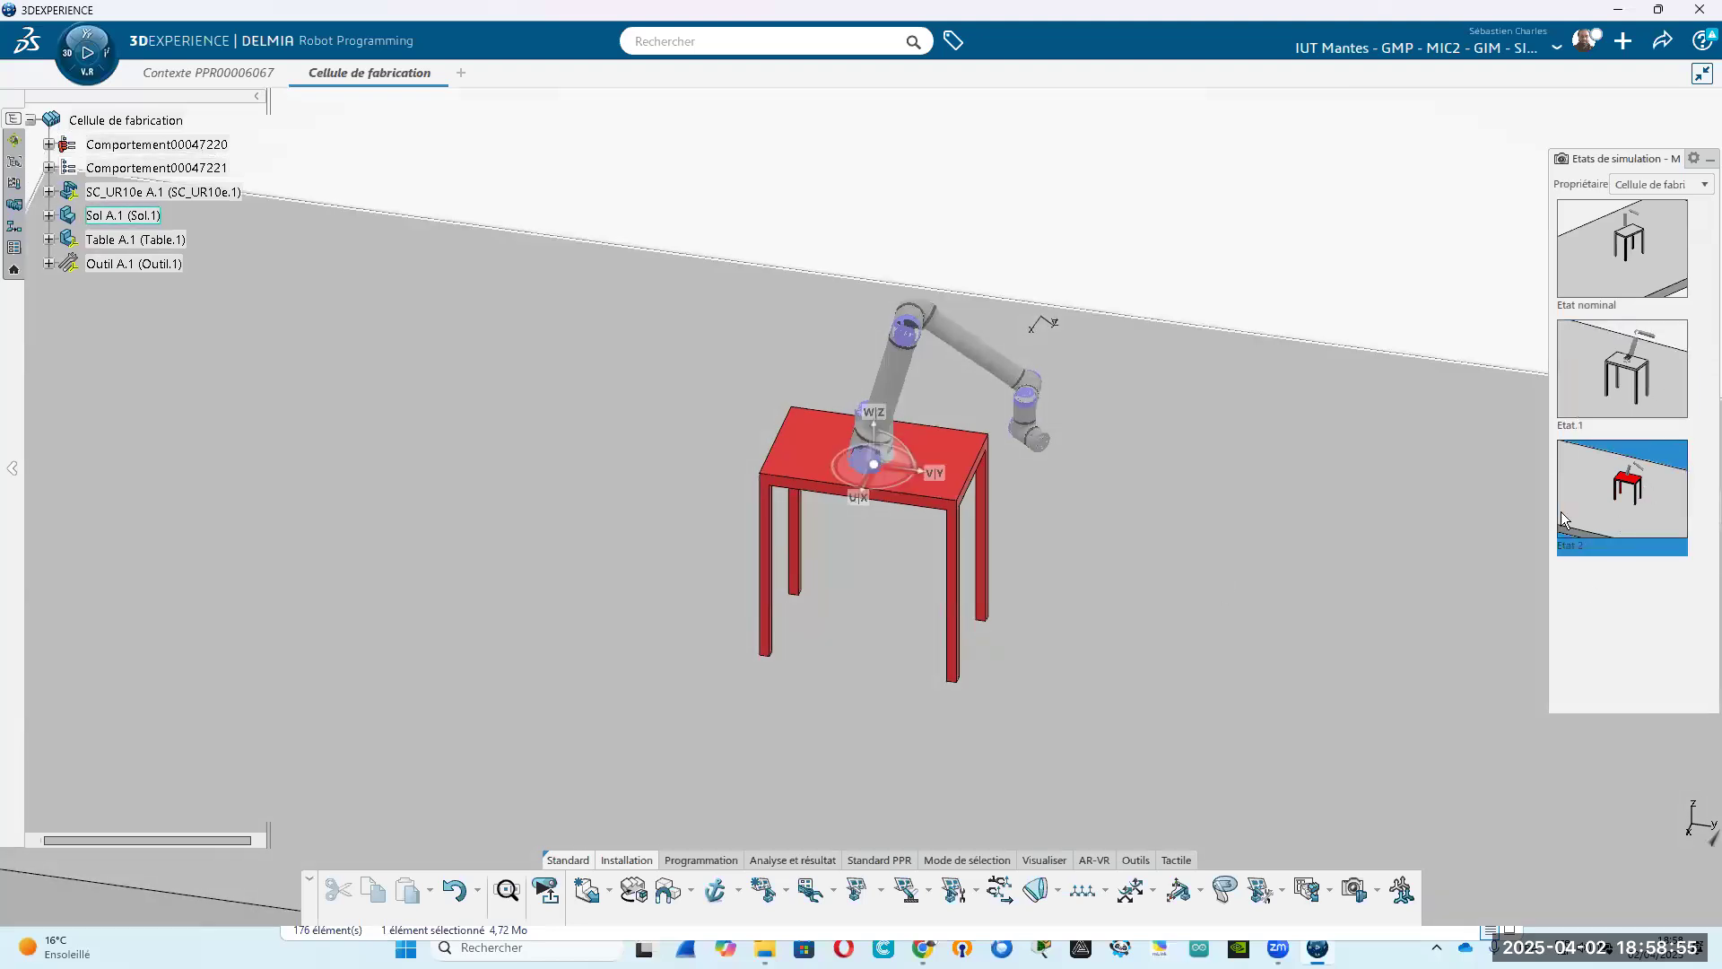
pyautogui.rightClick(1562, 512)
pyautogui.moveTo(970, 698); pyautogui.dragTo(1076, 590, button='middle')
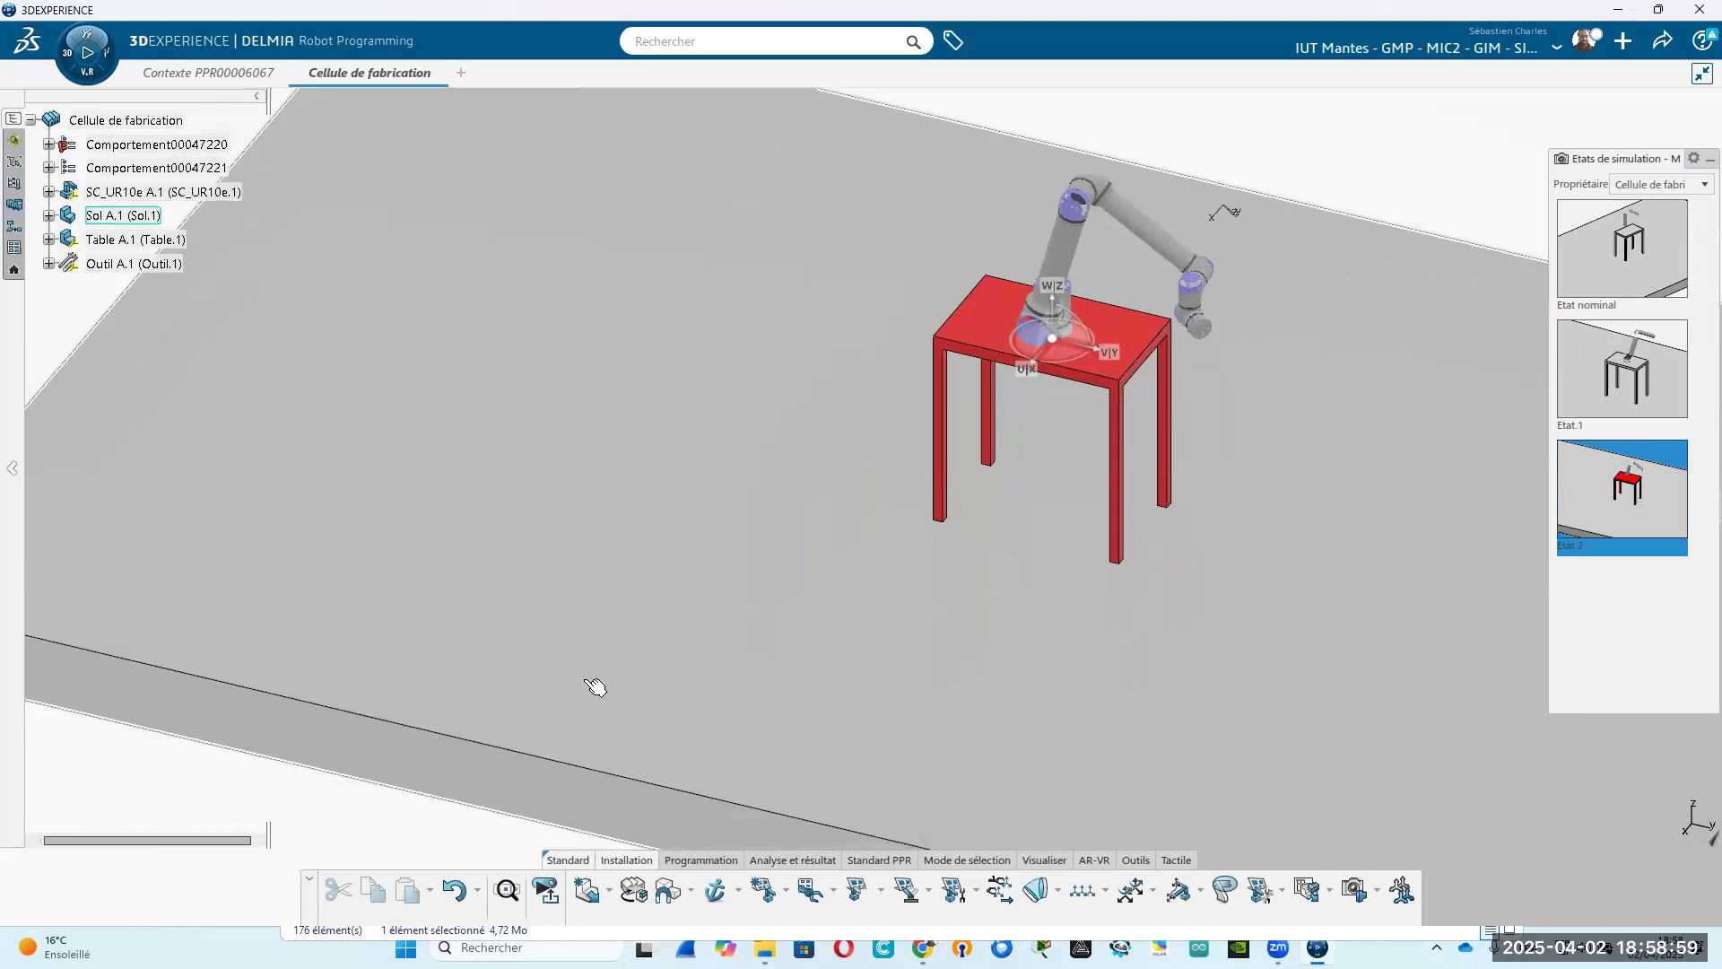
# Reset the cell to its nominal state by leaving and re-entering the simulation context.
pyautogui.click(545, 889)
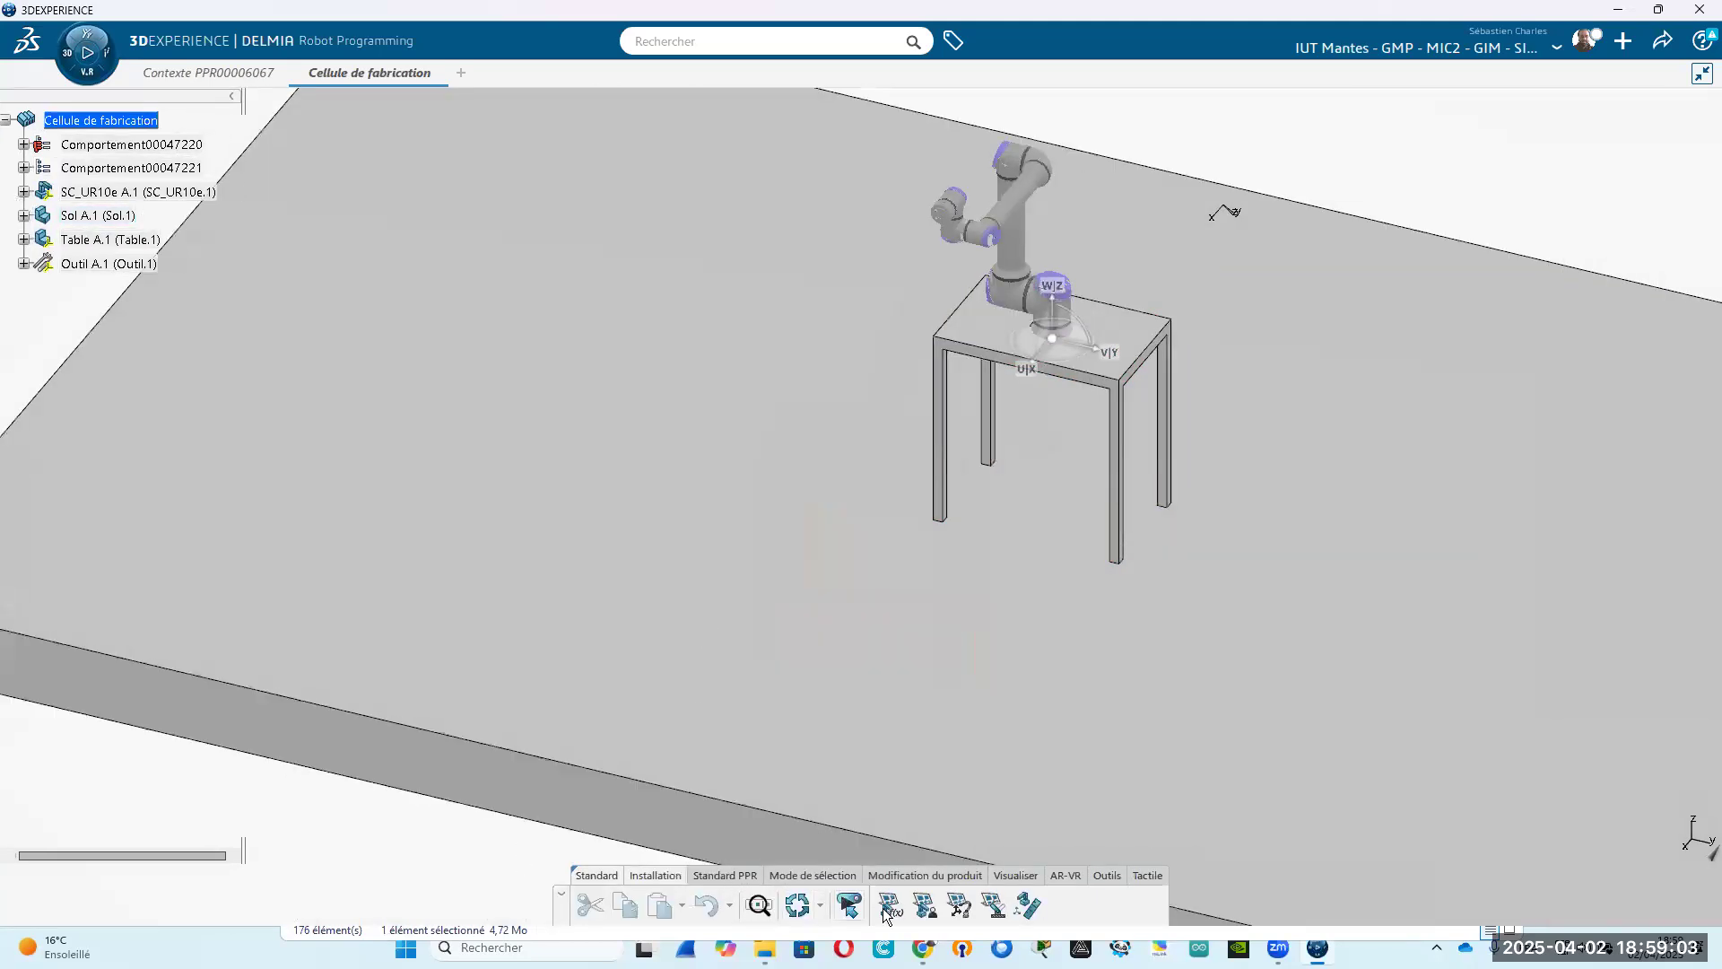
pyautogui.click(742, 879)
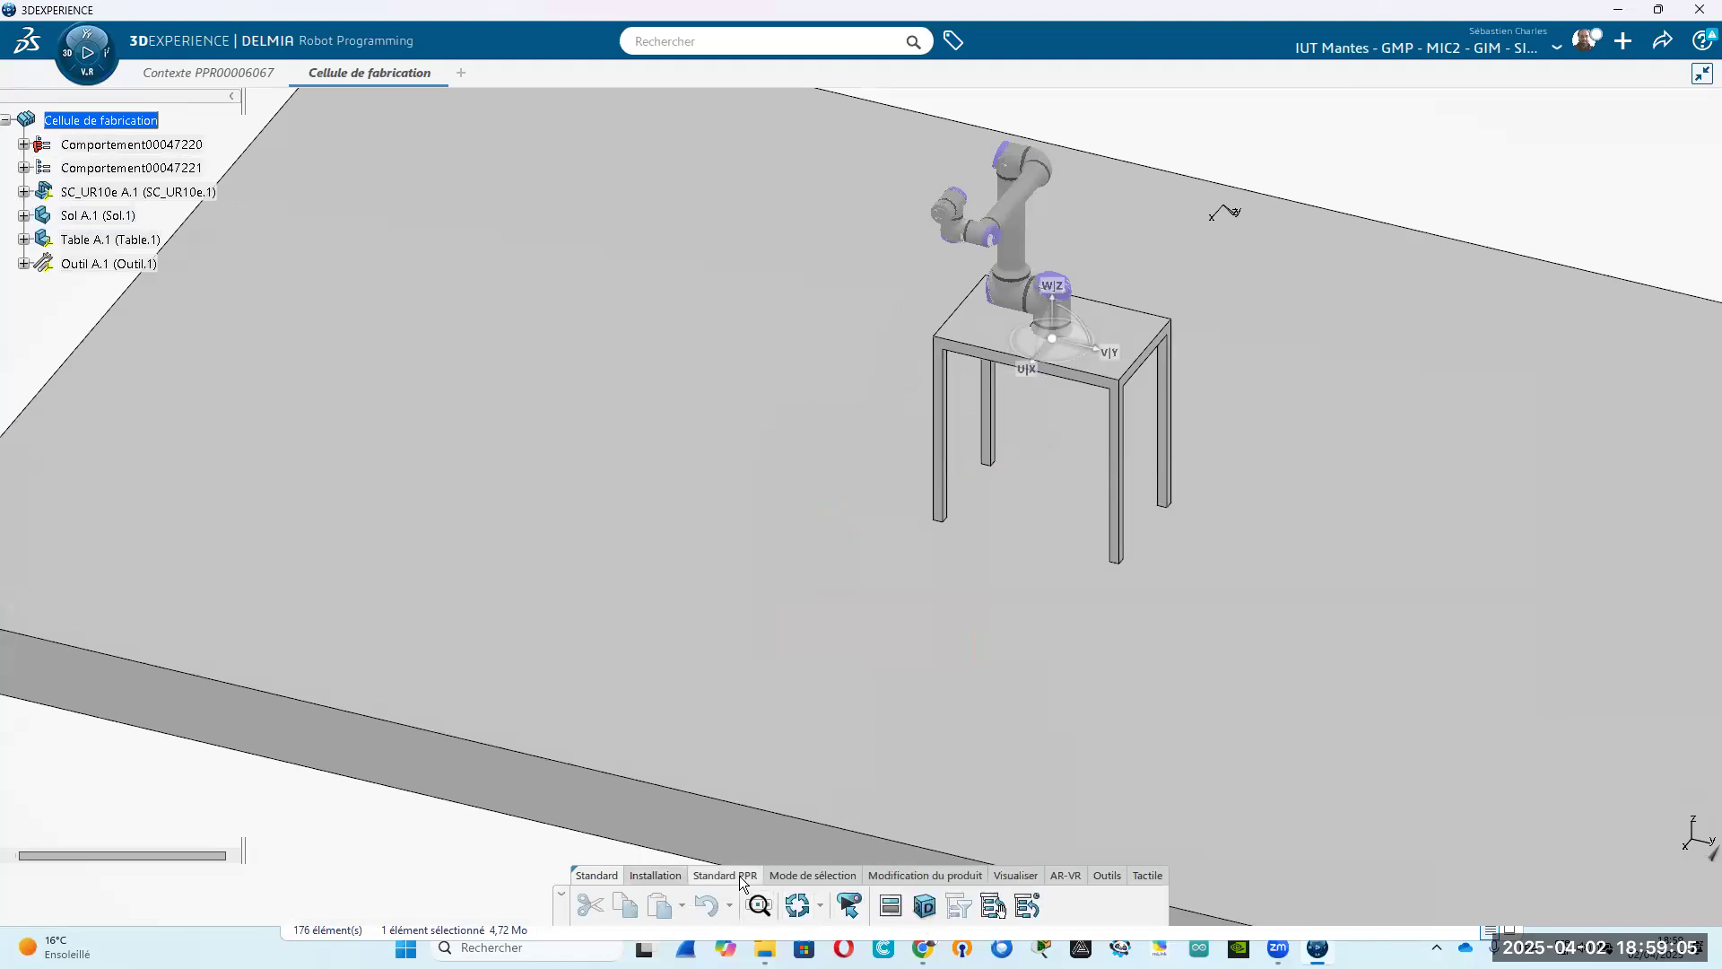
pyautogui.click(709, 879)
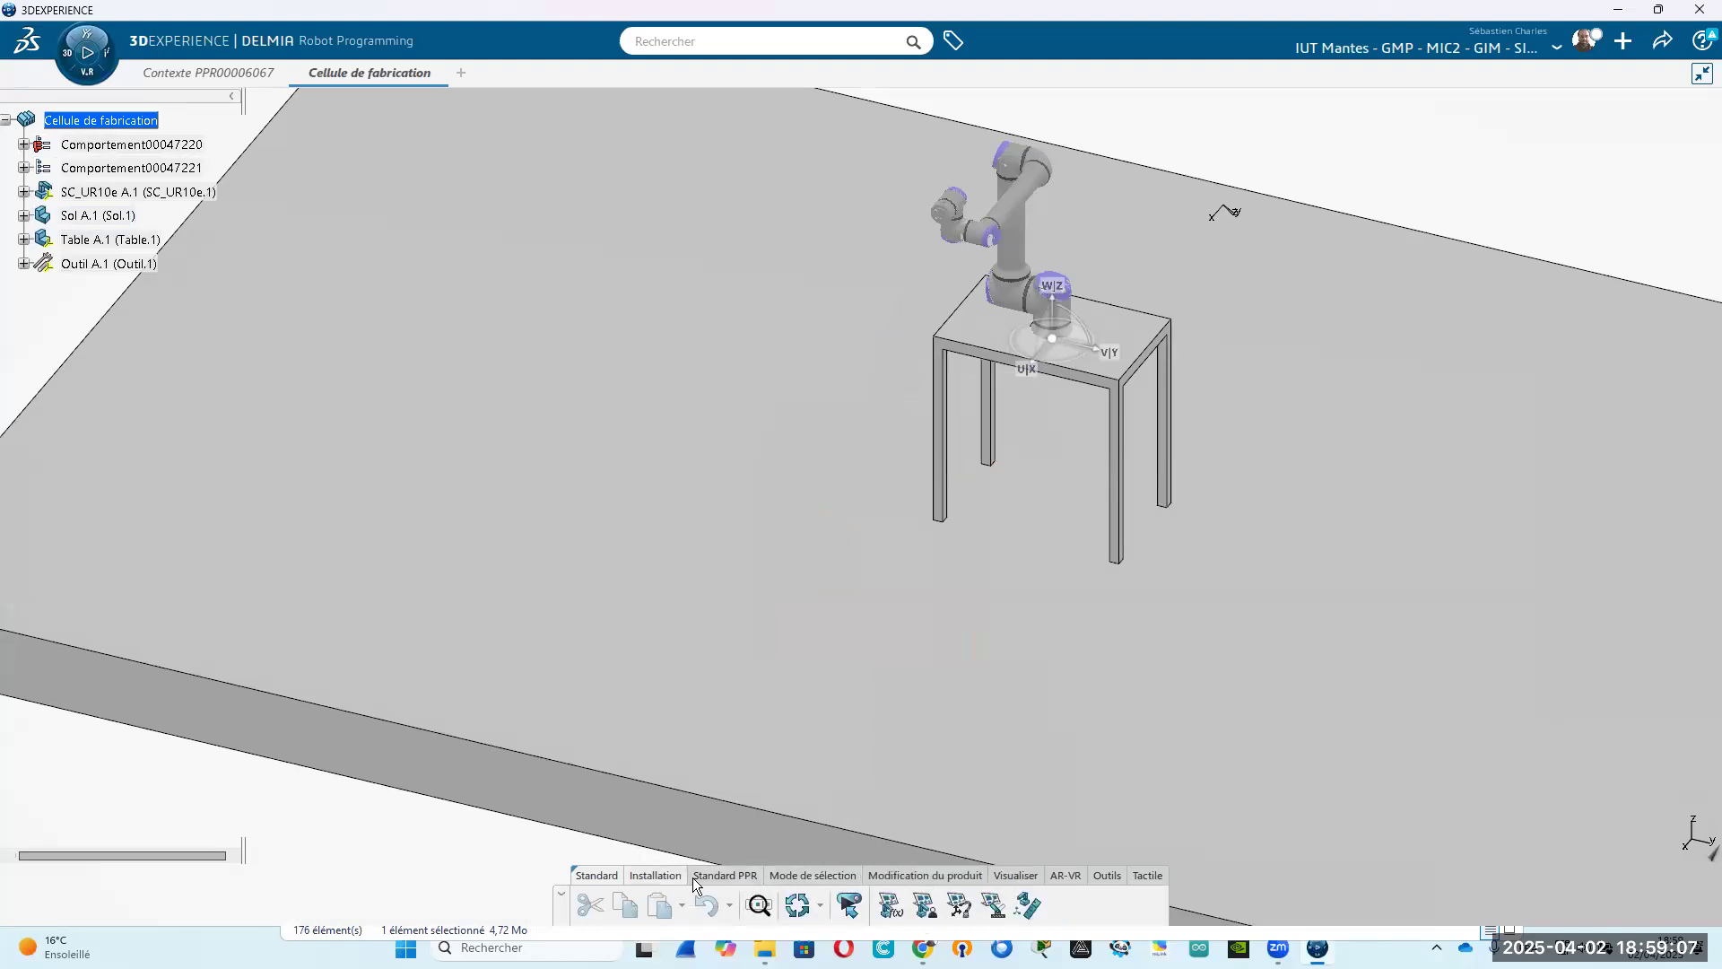
pyautogui.click(942, 875)
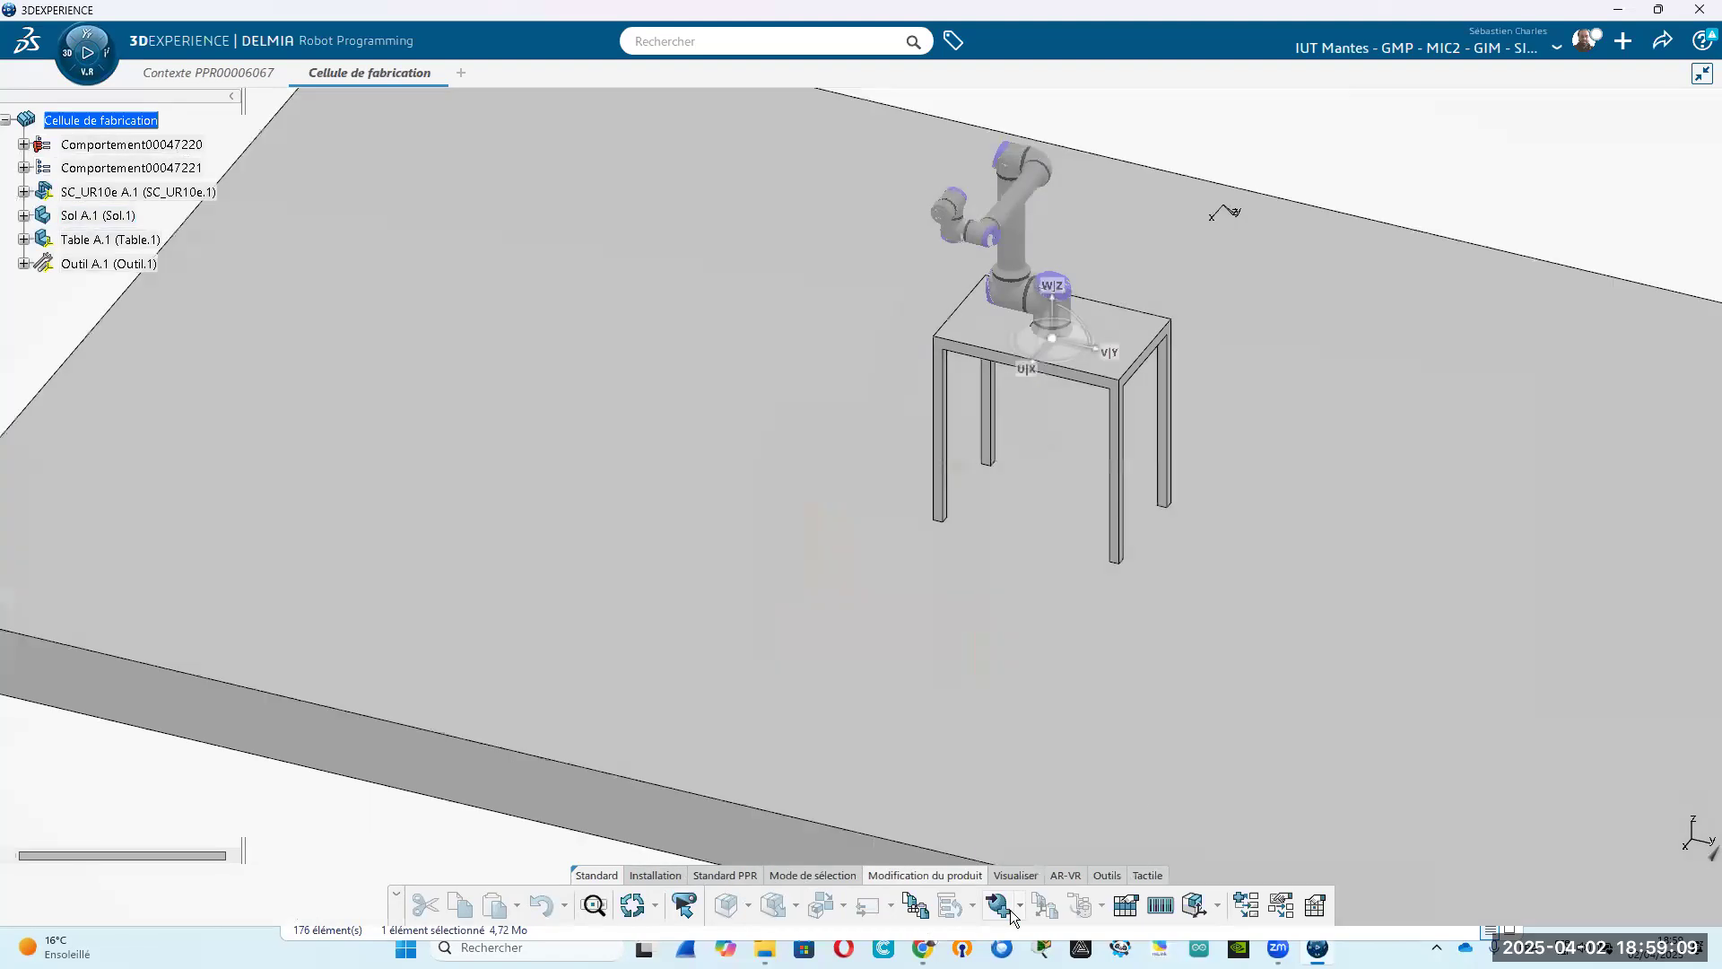
pyautogui.click(1021, 908)
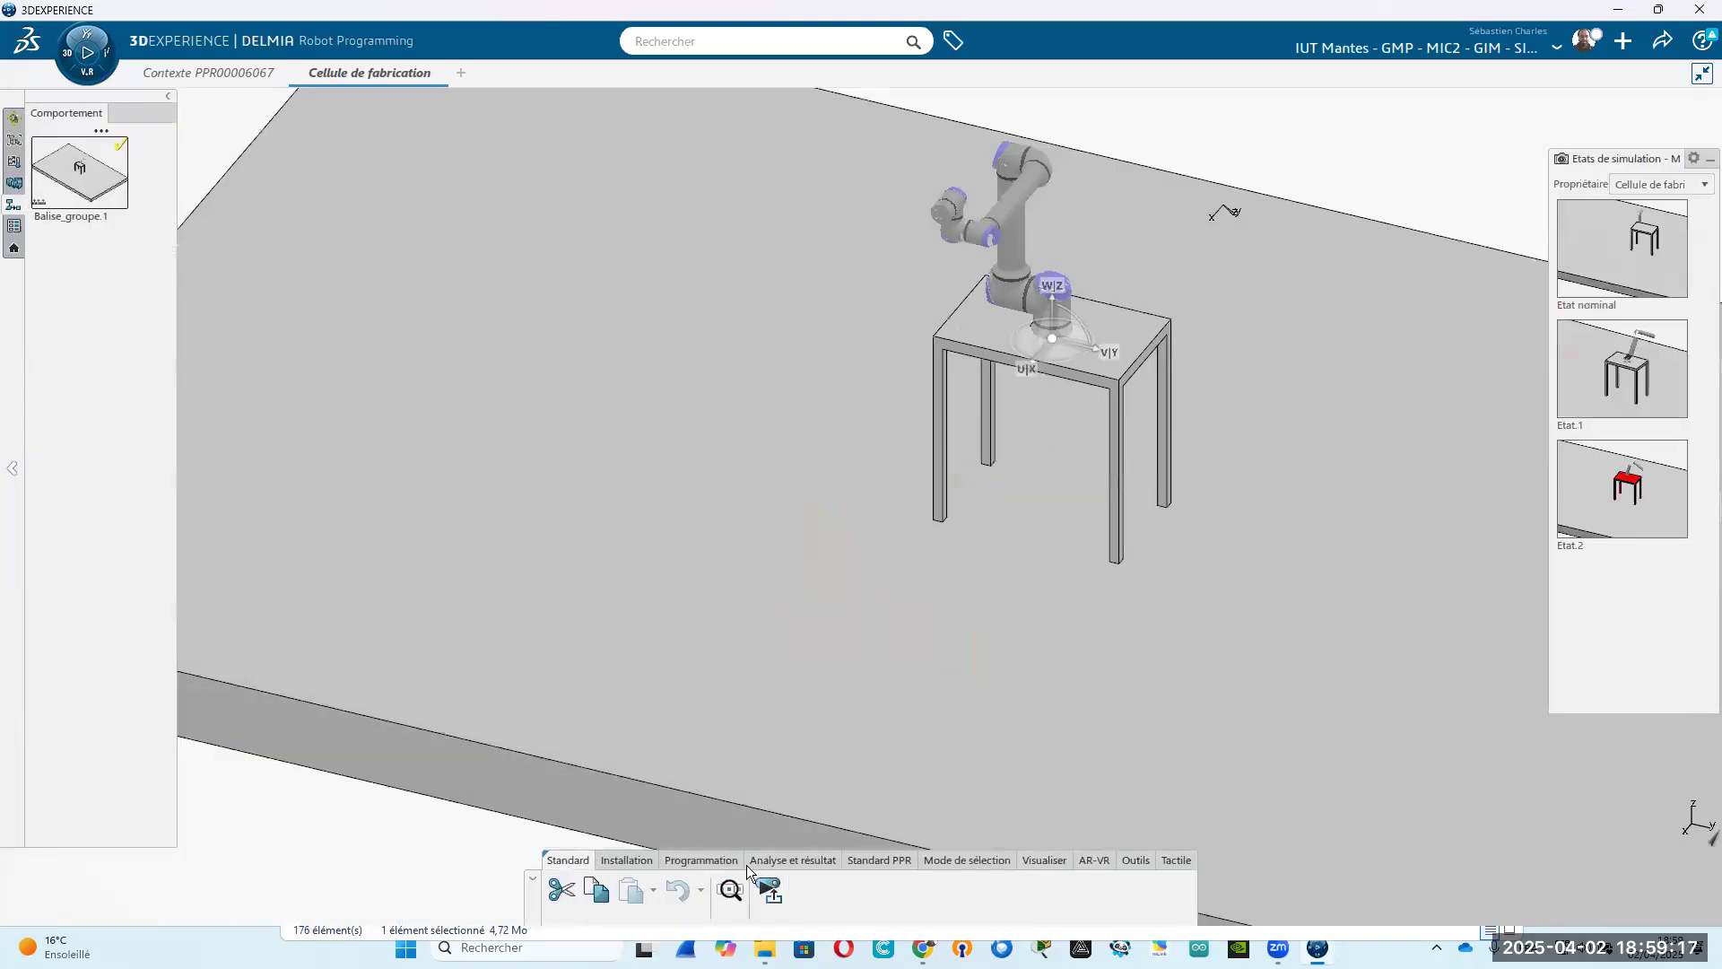
pyautogui.click(701, 860)
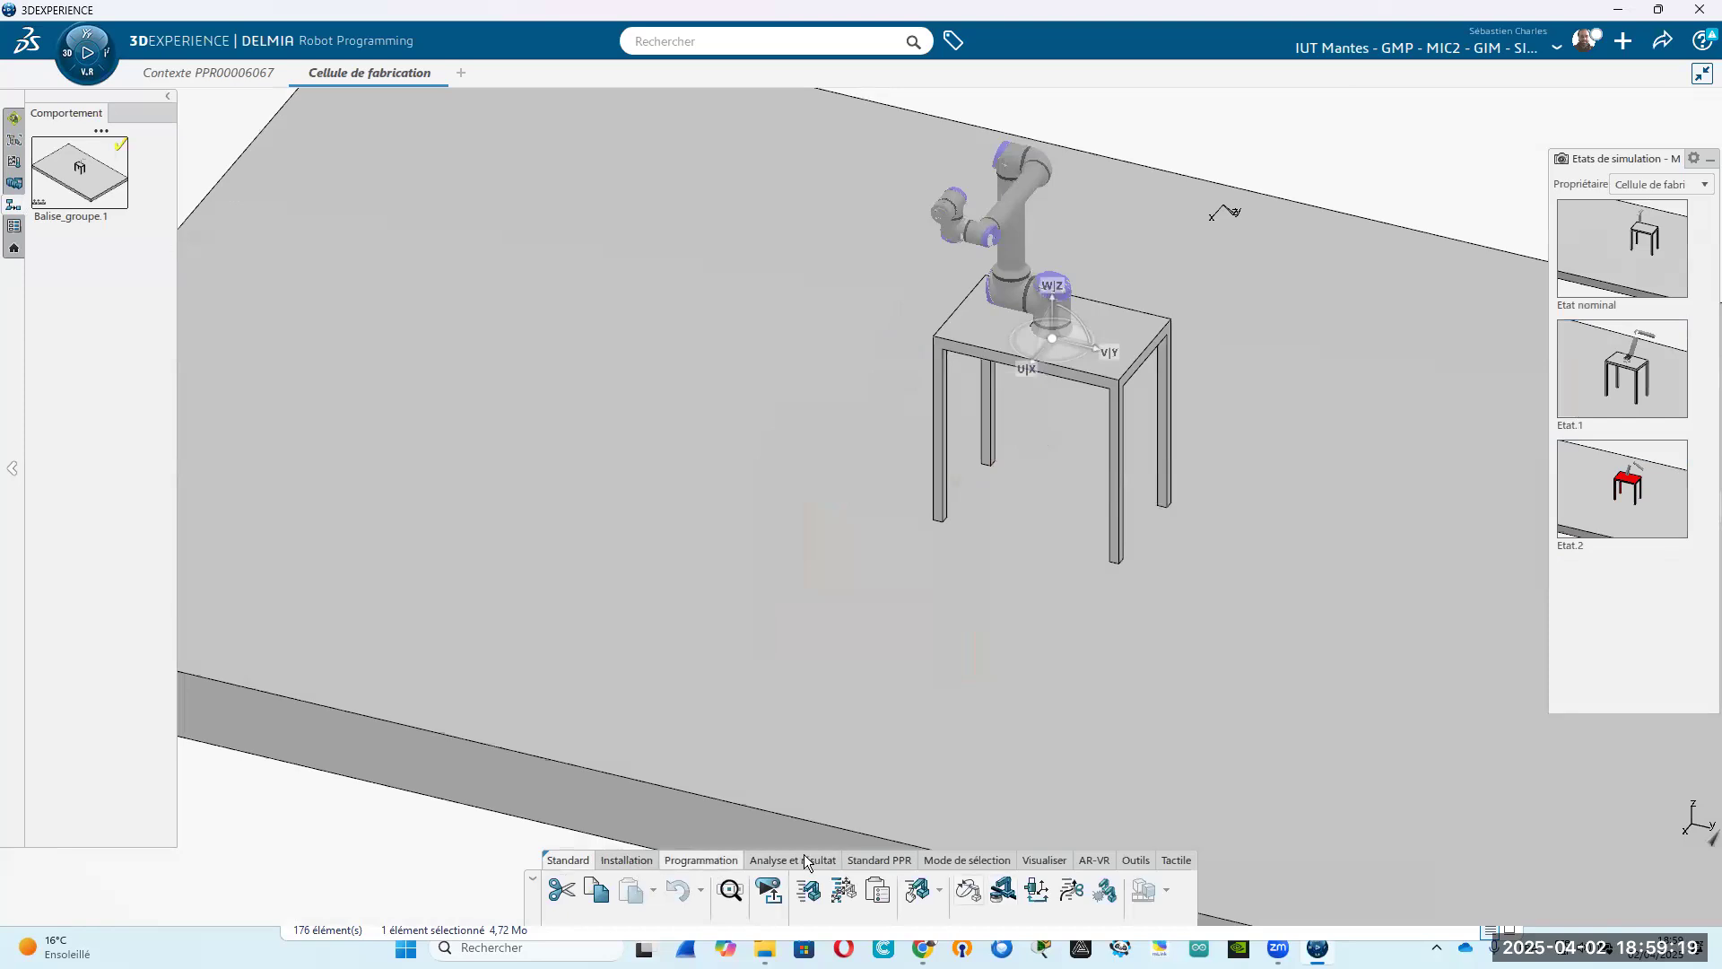
pyautogui.click(941, 894)
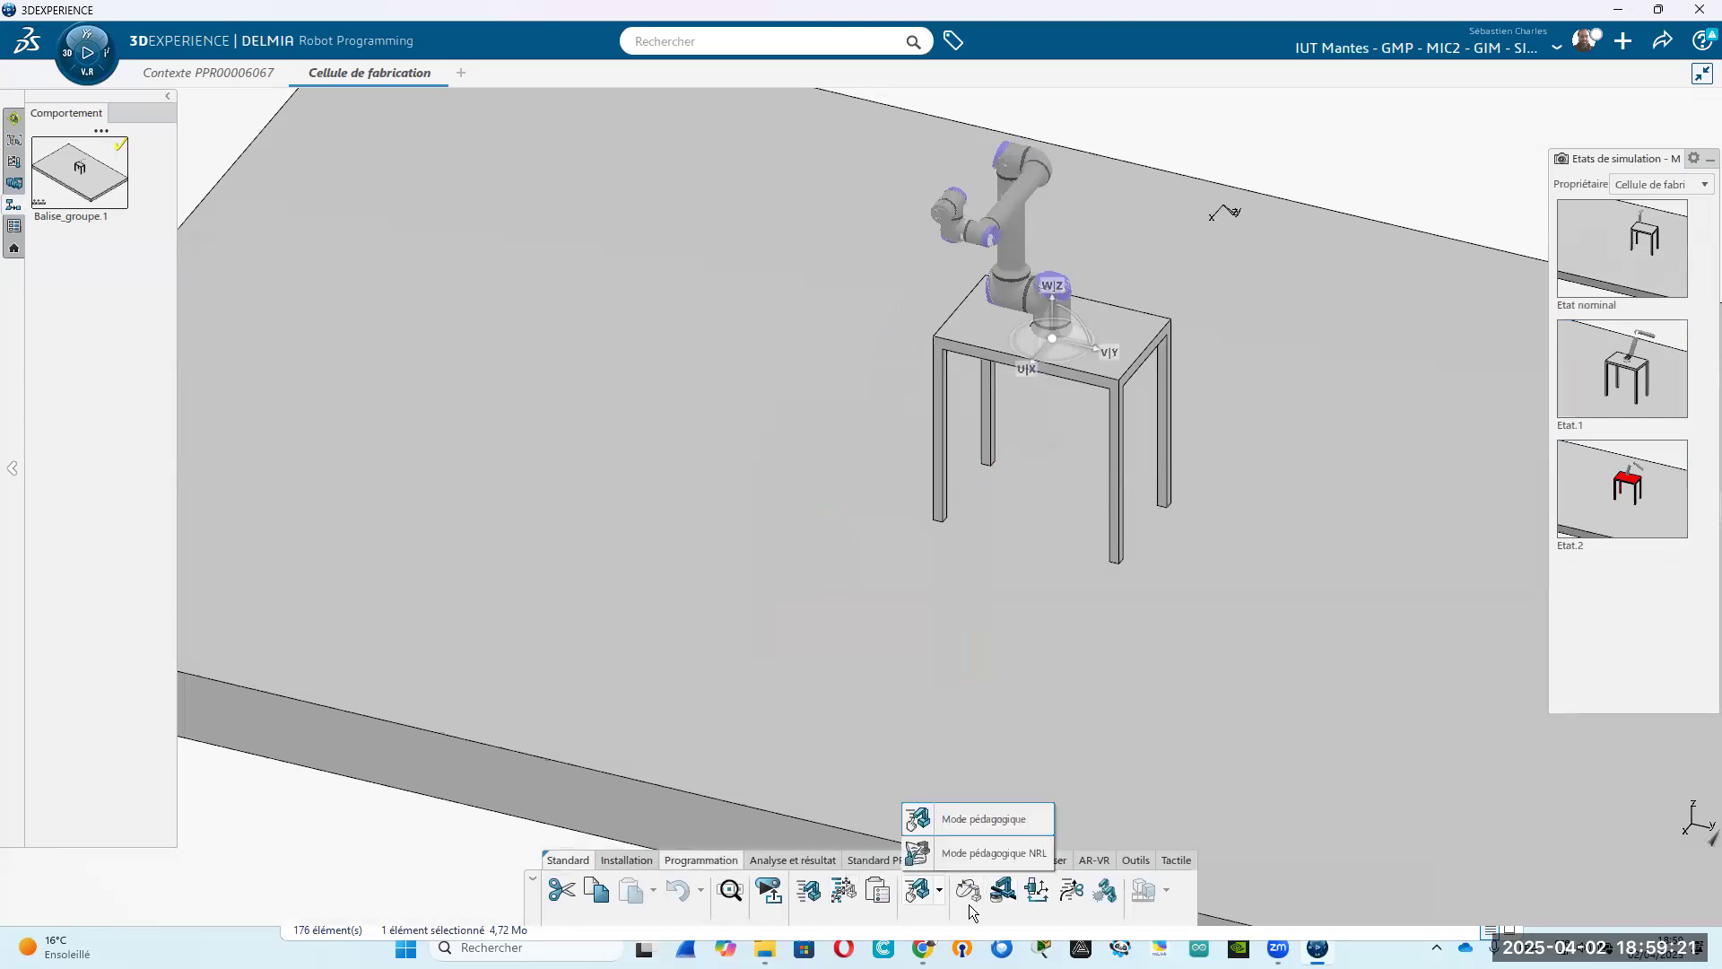
pyautogui.click(816, 864)
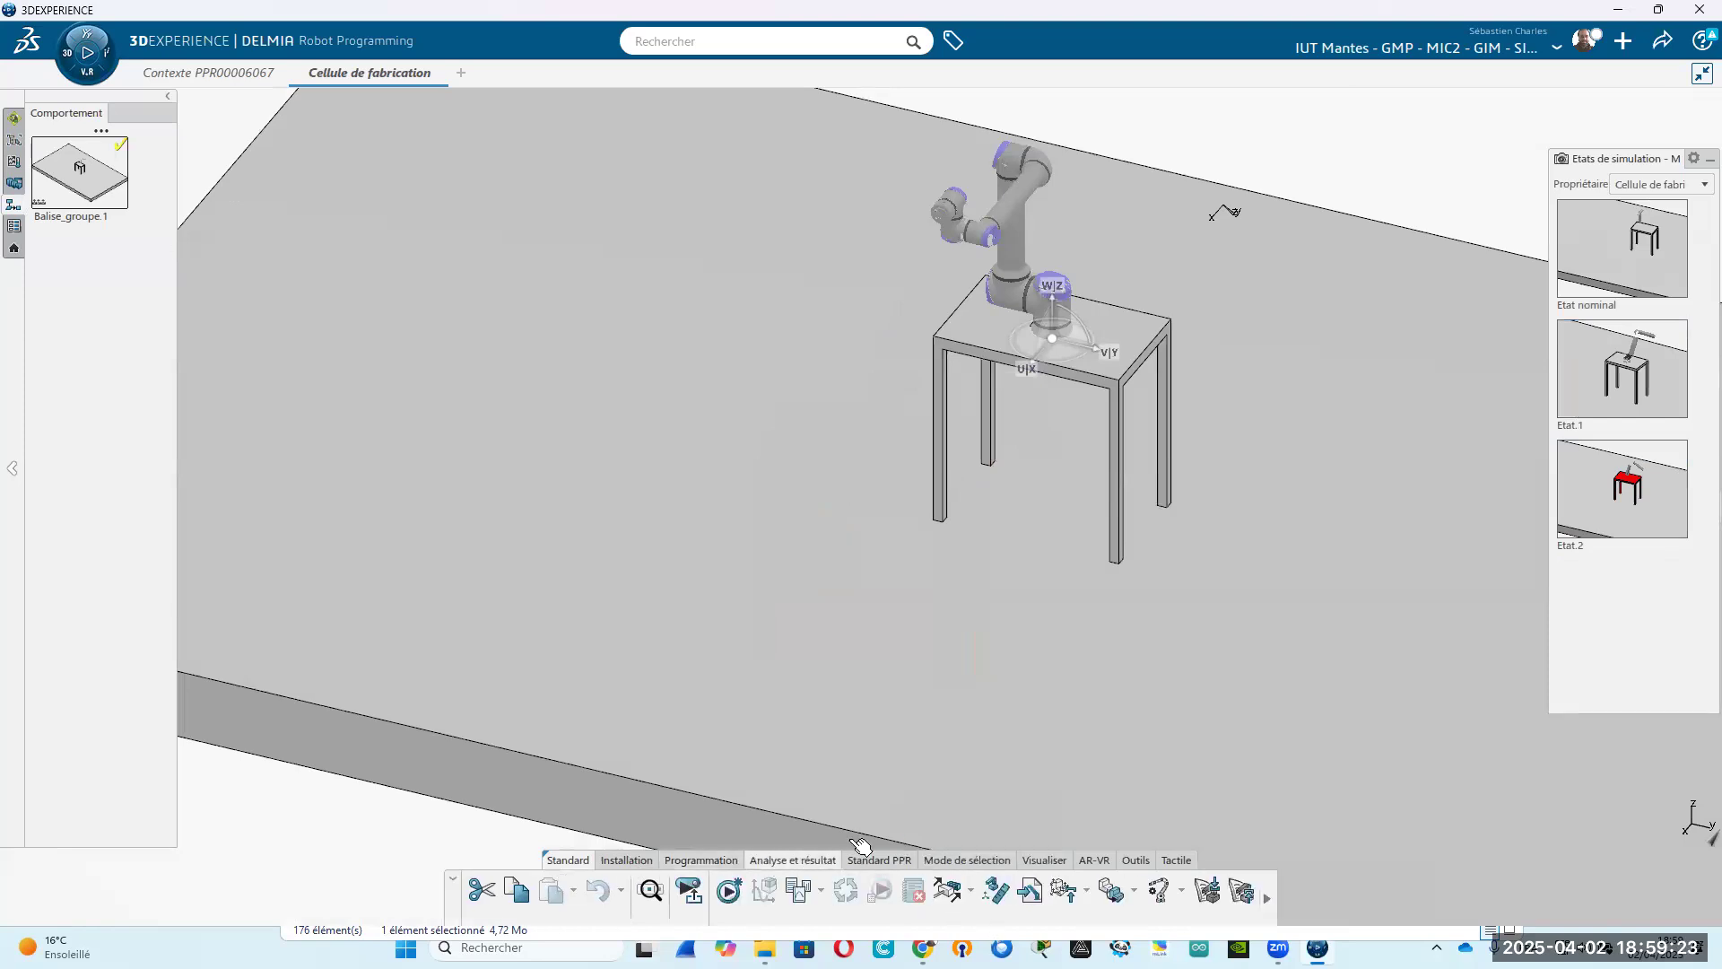
pyautogui.click(648, 862)
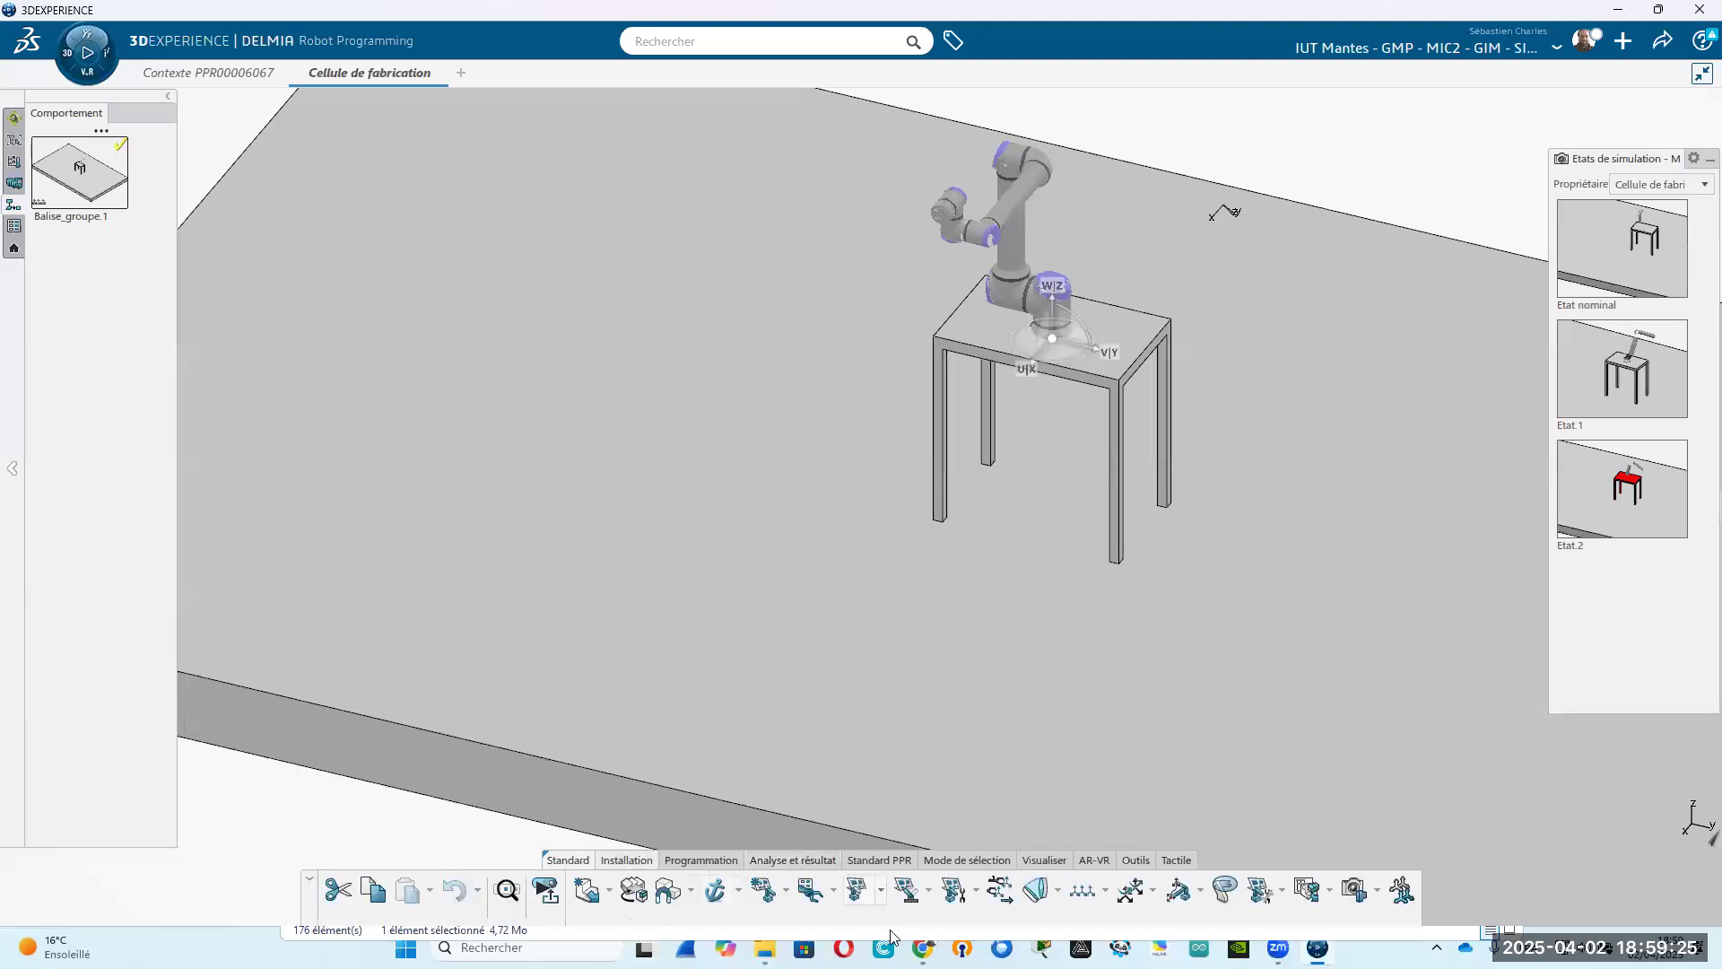
pyautogui.click(834, 892)
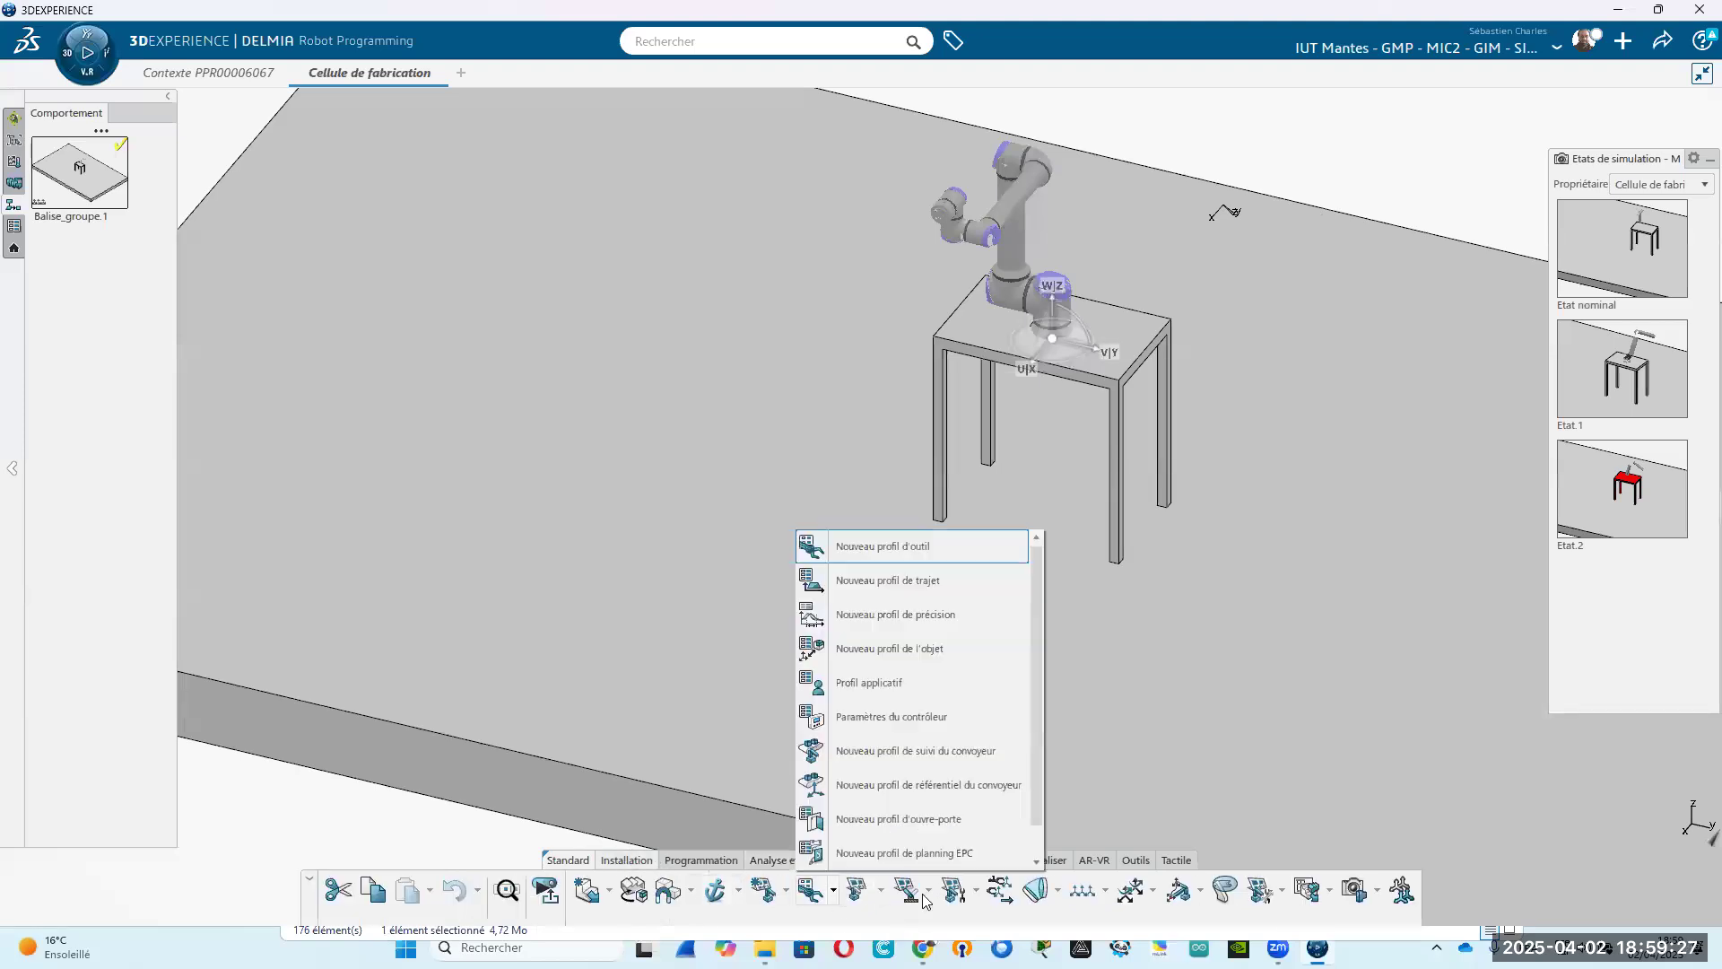
pyautogui.click(788, 892)
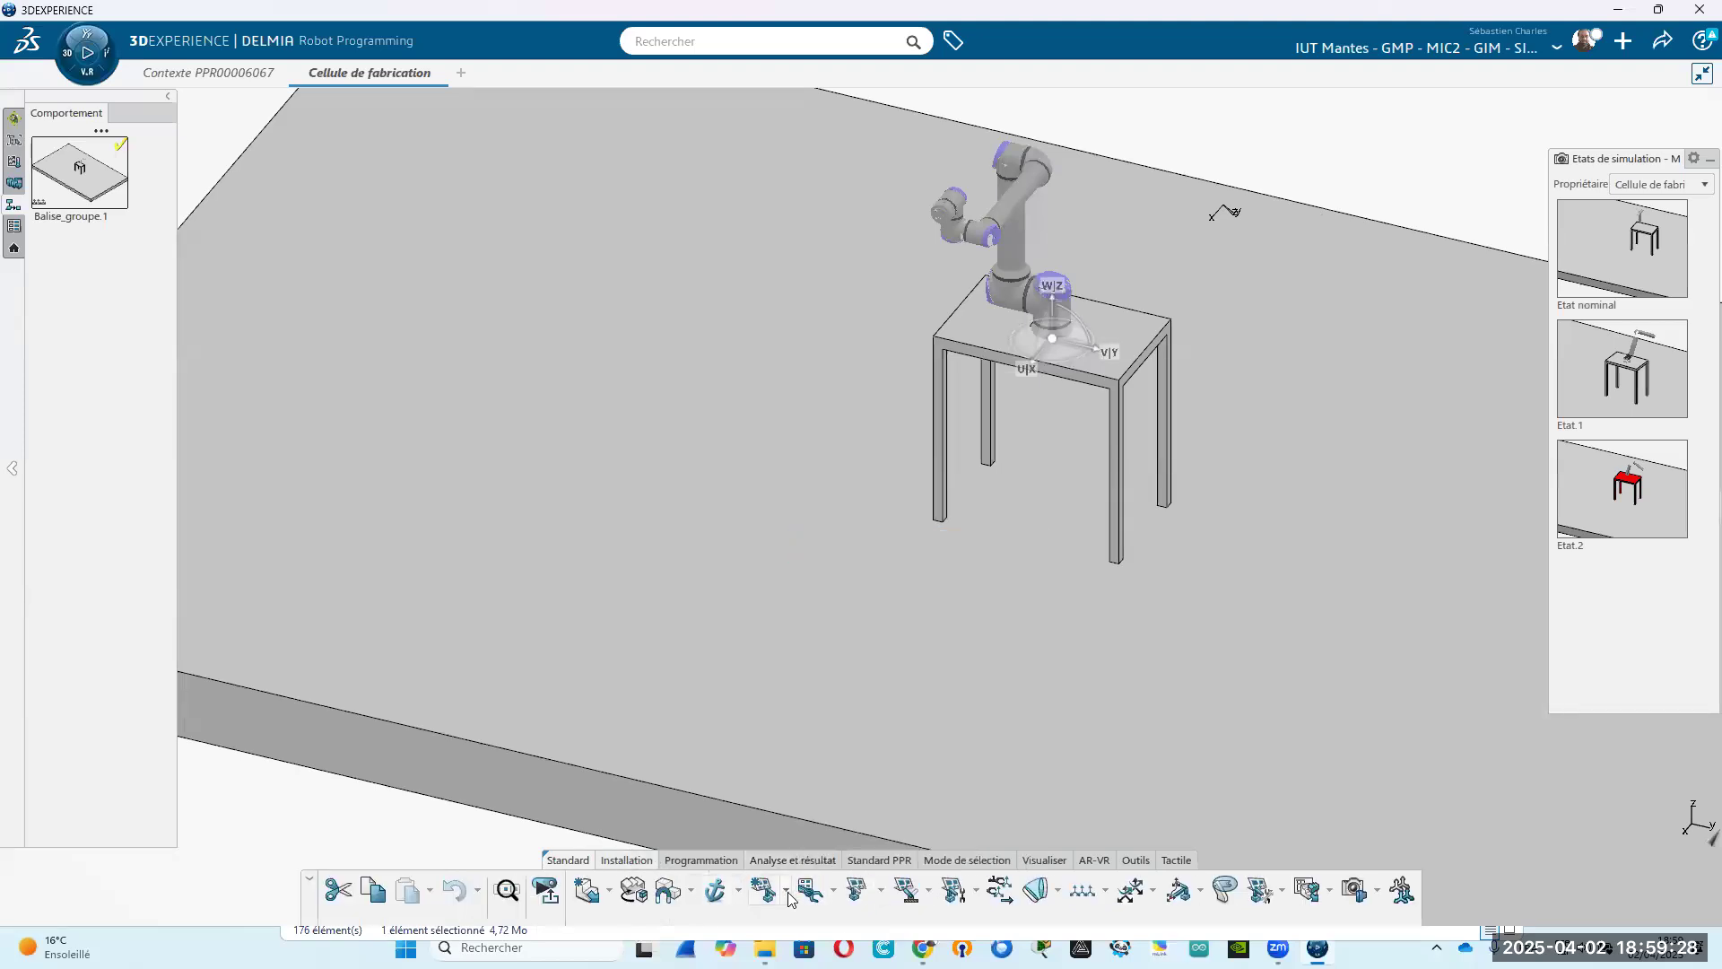
# Define a tool on robot SC_UR10e.1 at Mount Port1, choosing Outil.1 as the child with base location Port de base.0.
pyautogui.click(953, 890)
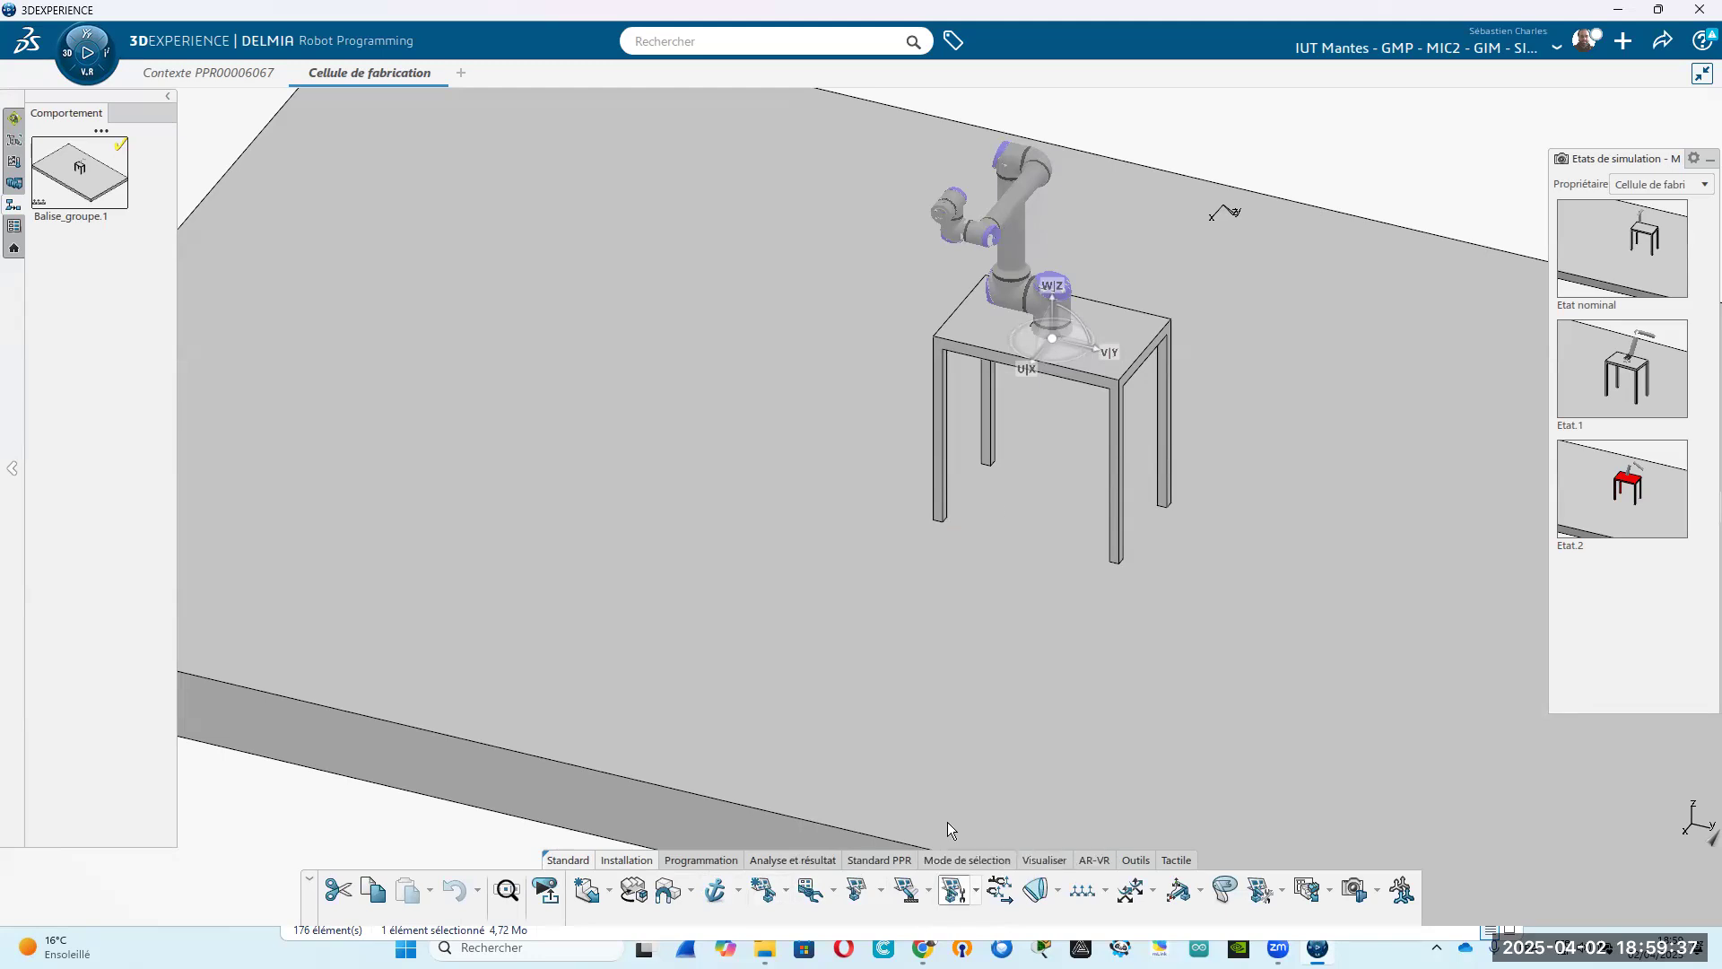
pyautogui.click(1041, 328)
pyautogui.moveTo(583, 568); pyautogui.dragTo(485, 233, button='middle')
pyautogui.moveTo(905, 172); pyautogui.dragTo(802, 638, button='middle')
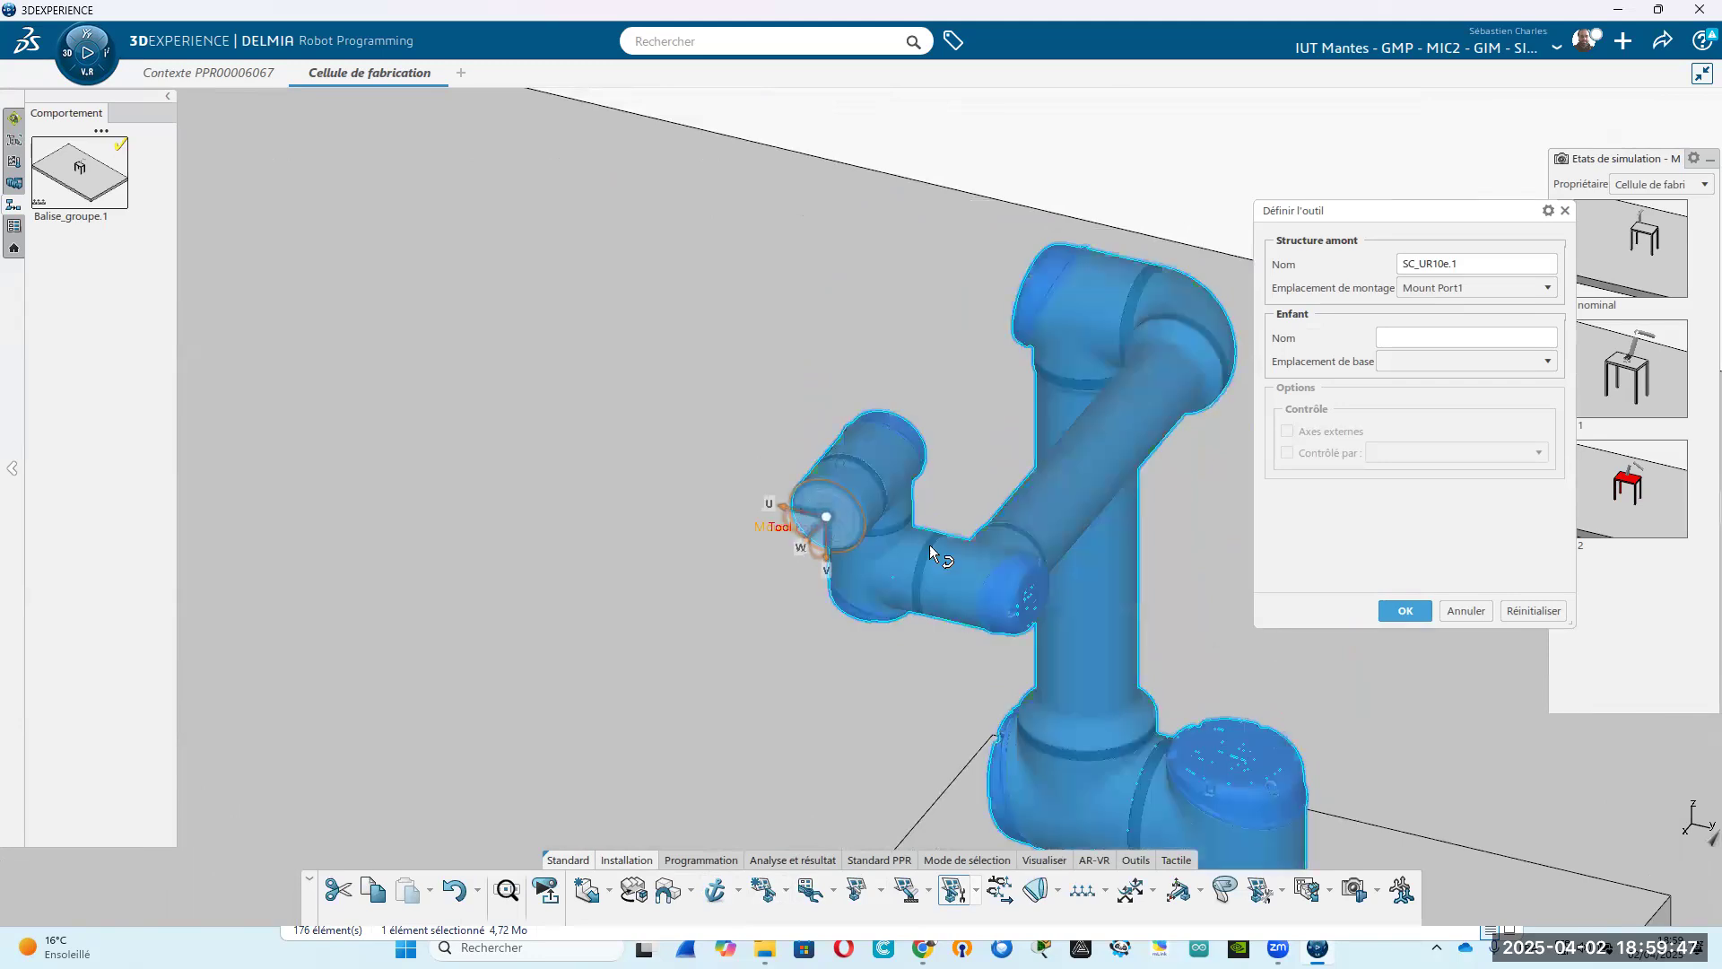
pyautogui.moveTo(250, 385); pyautogui.dragTo(374, 288, button='middle')
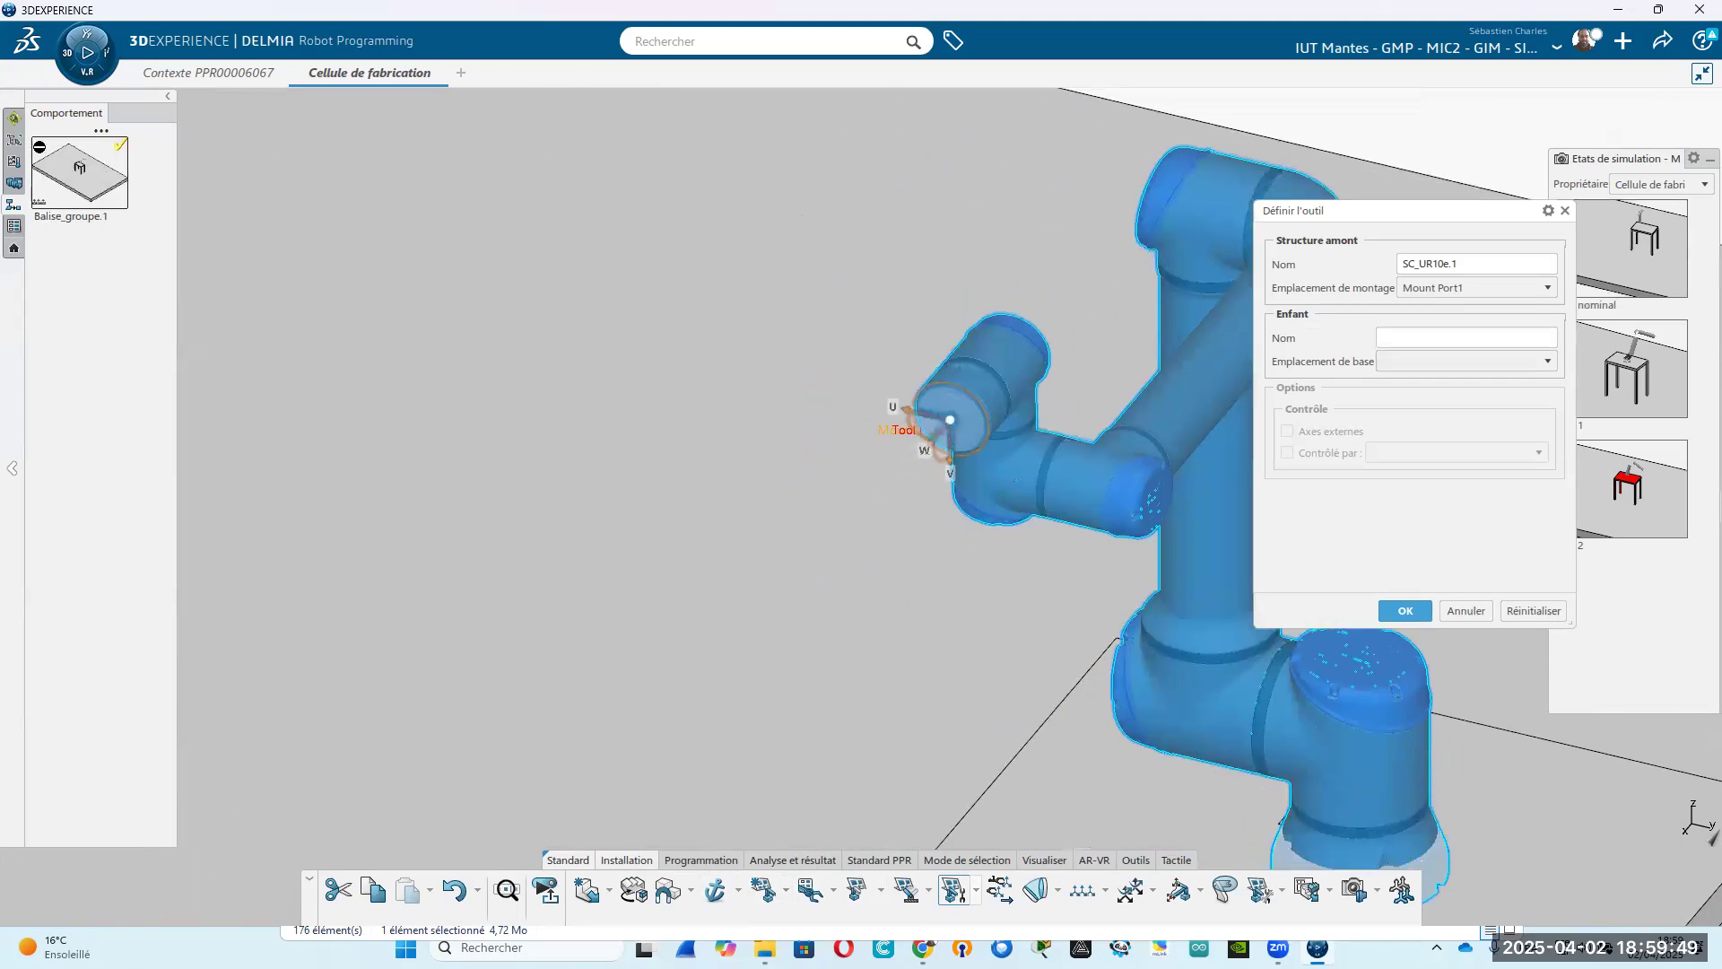
pyautogui.click(12, 120)
pyautogui.click(113, 172)
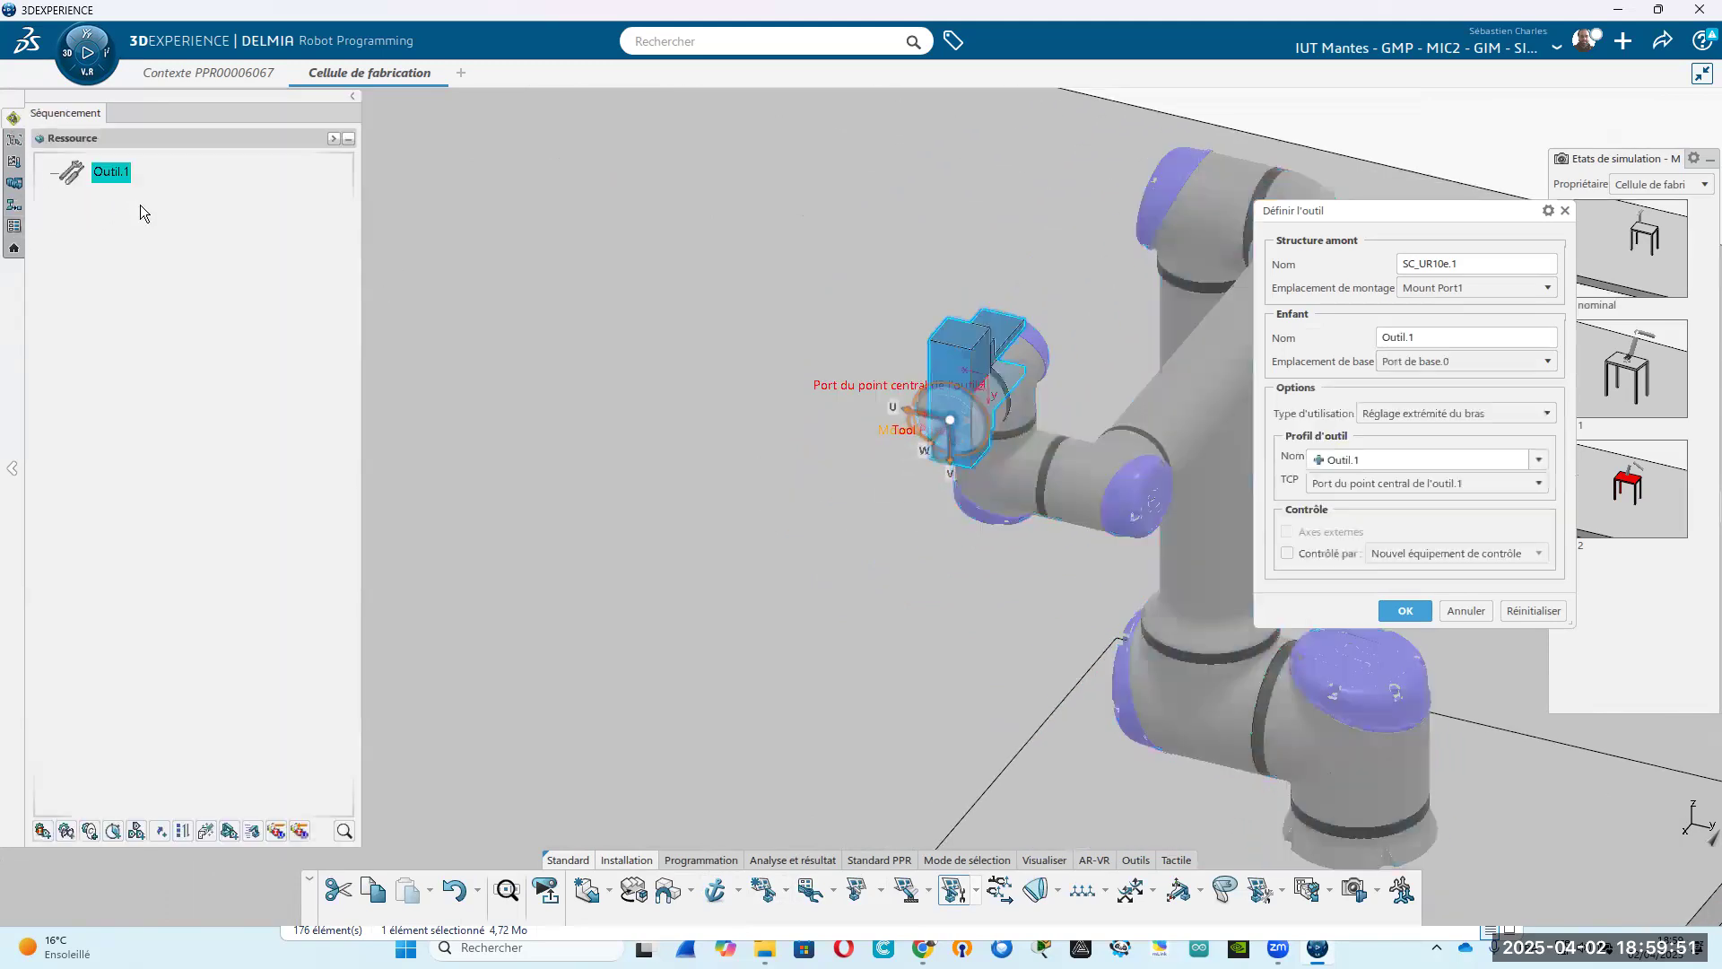
# Rotate Outil.1 about the robot flange until its jaws point outward from the arm, and confirm the tool definition.
pyautogui.moveTo(605, 576); pyautogui.dragTo(777, 529, button='middle')
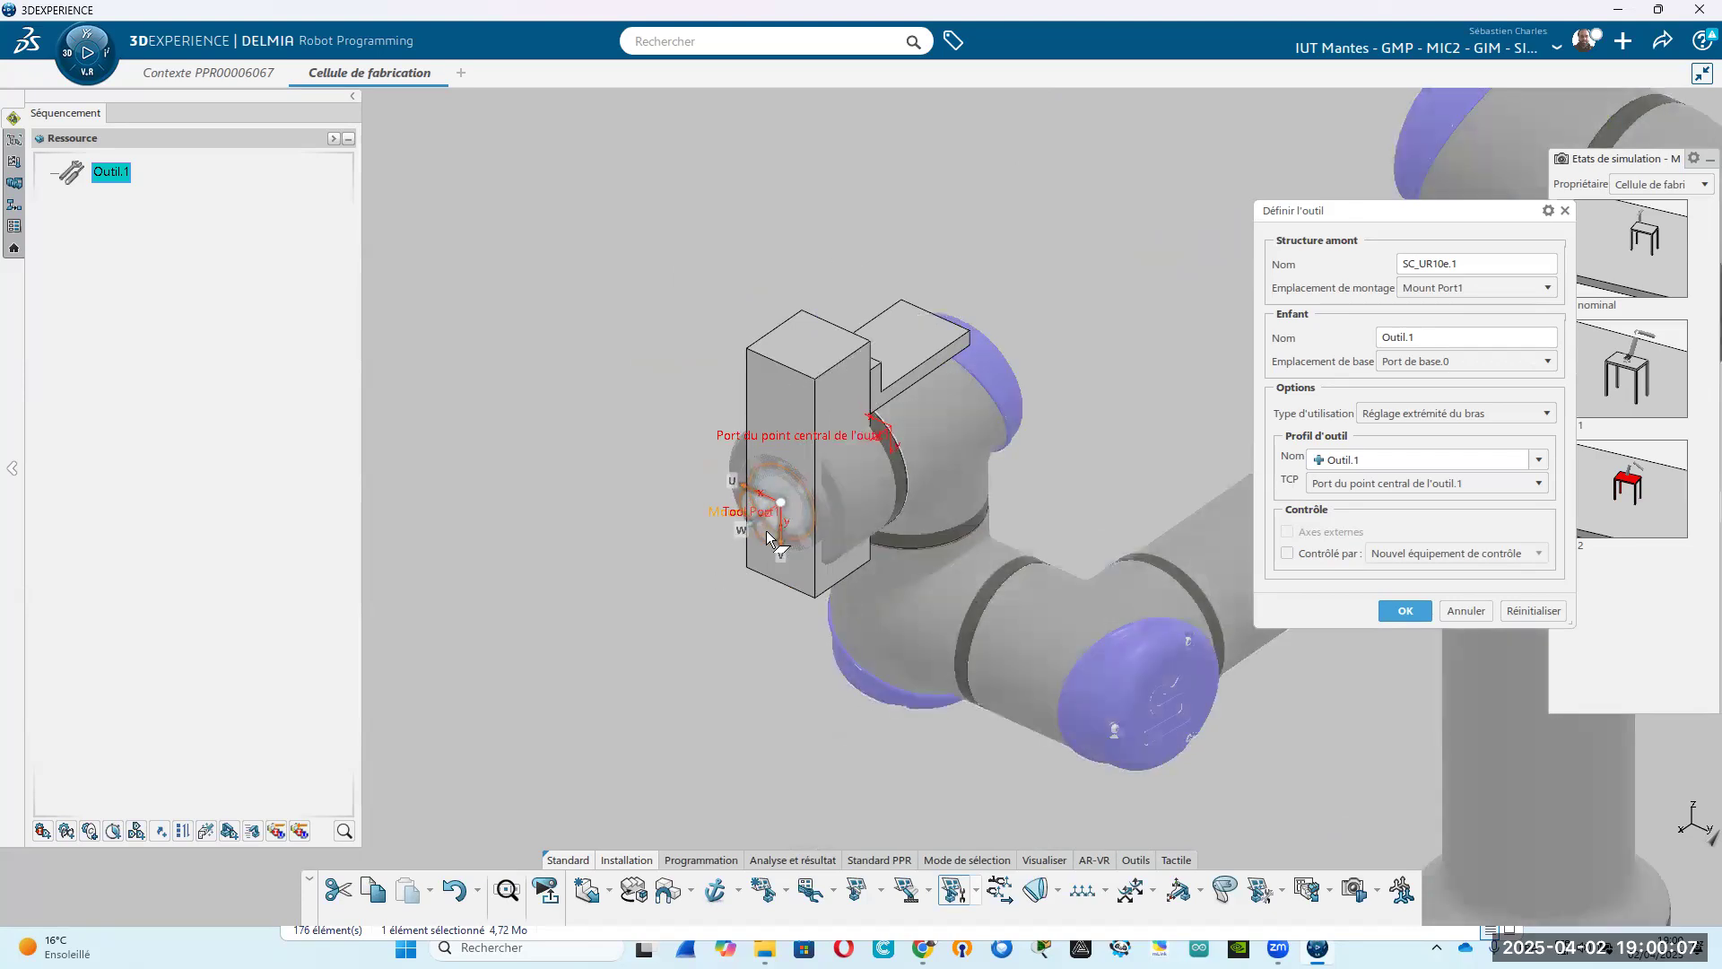
pyautogui.moveTo(761, 549)
pyautogui.mouseDown()
pyautogui.moveTo(781, 471)
pyautogui.moveTo(768, 505)
pyautogui.moveTo(810, 601)
pyautogui.moveTo(707, 586)
pyautogui.moveTo(751, 535)
pyautogui.mouseUp()
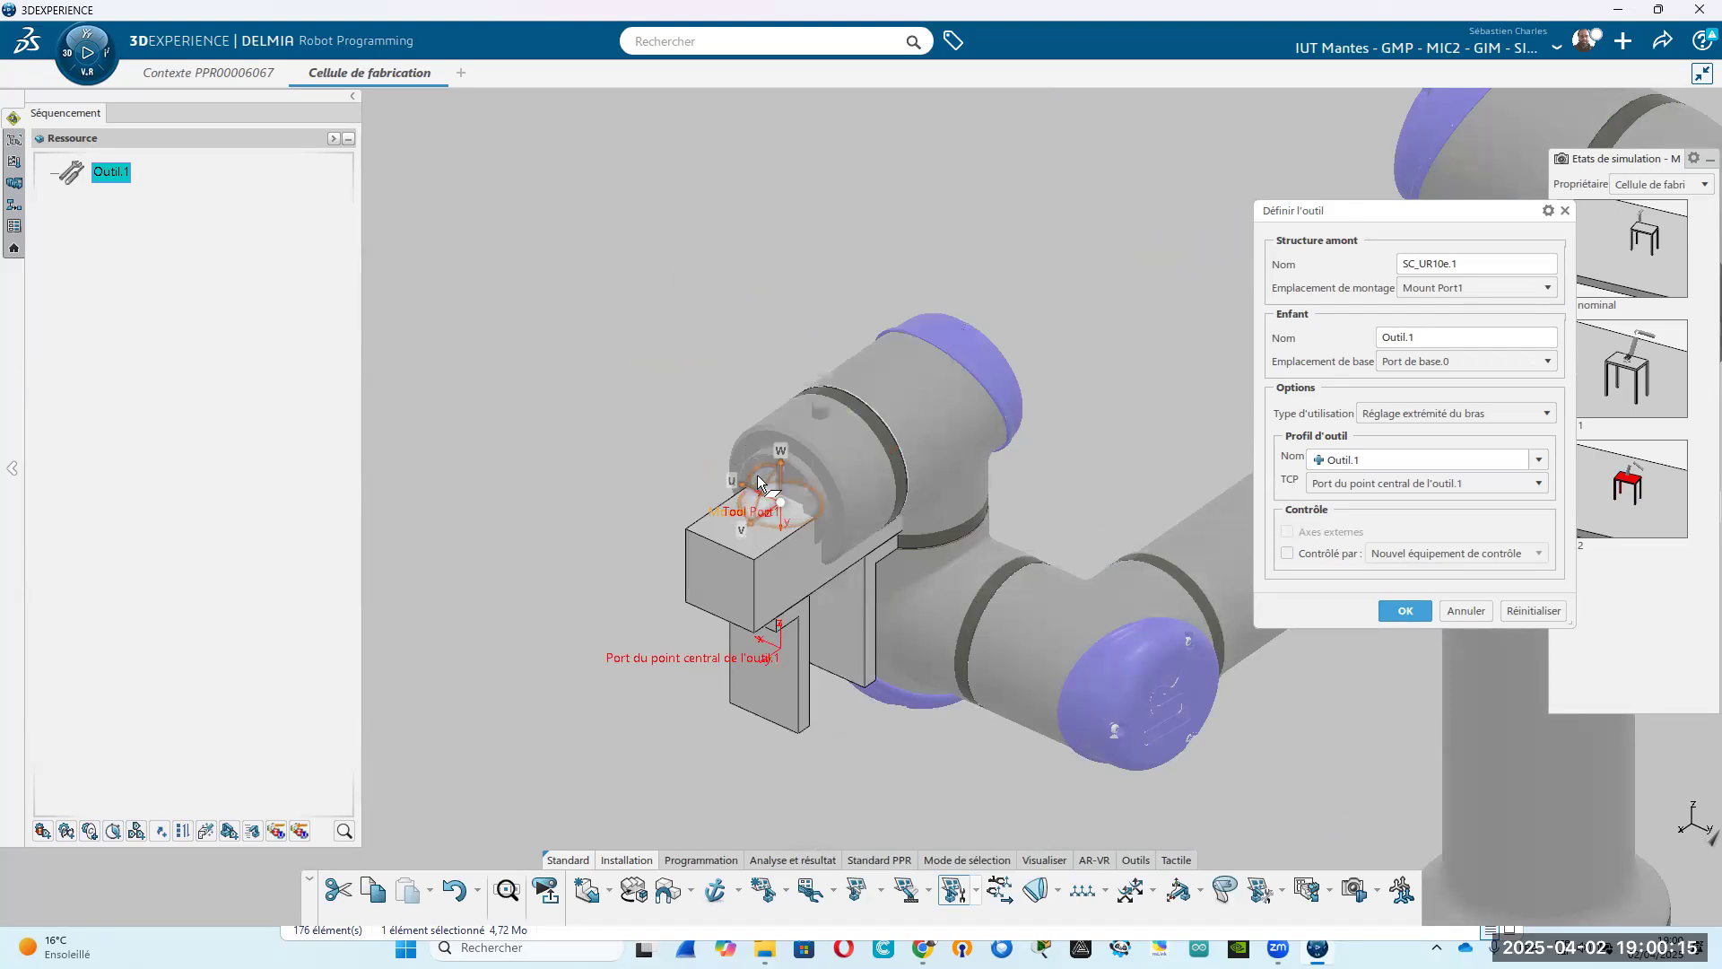
pyautogui.moveTo(779, 489); pyautogui.dragTo(686, 660)
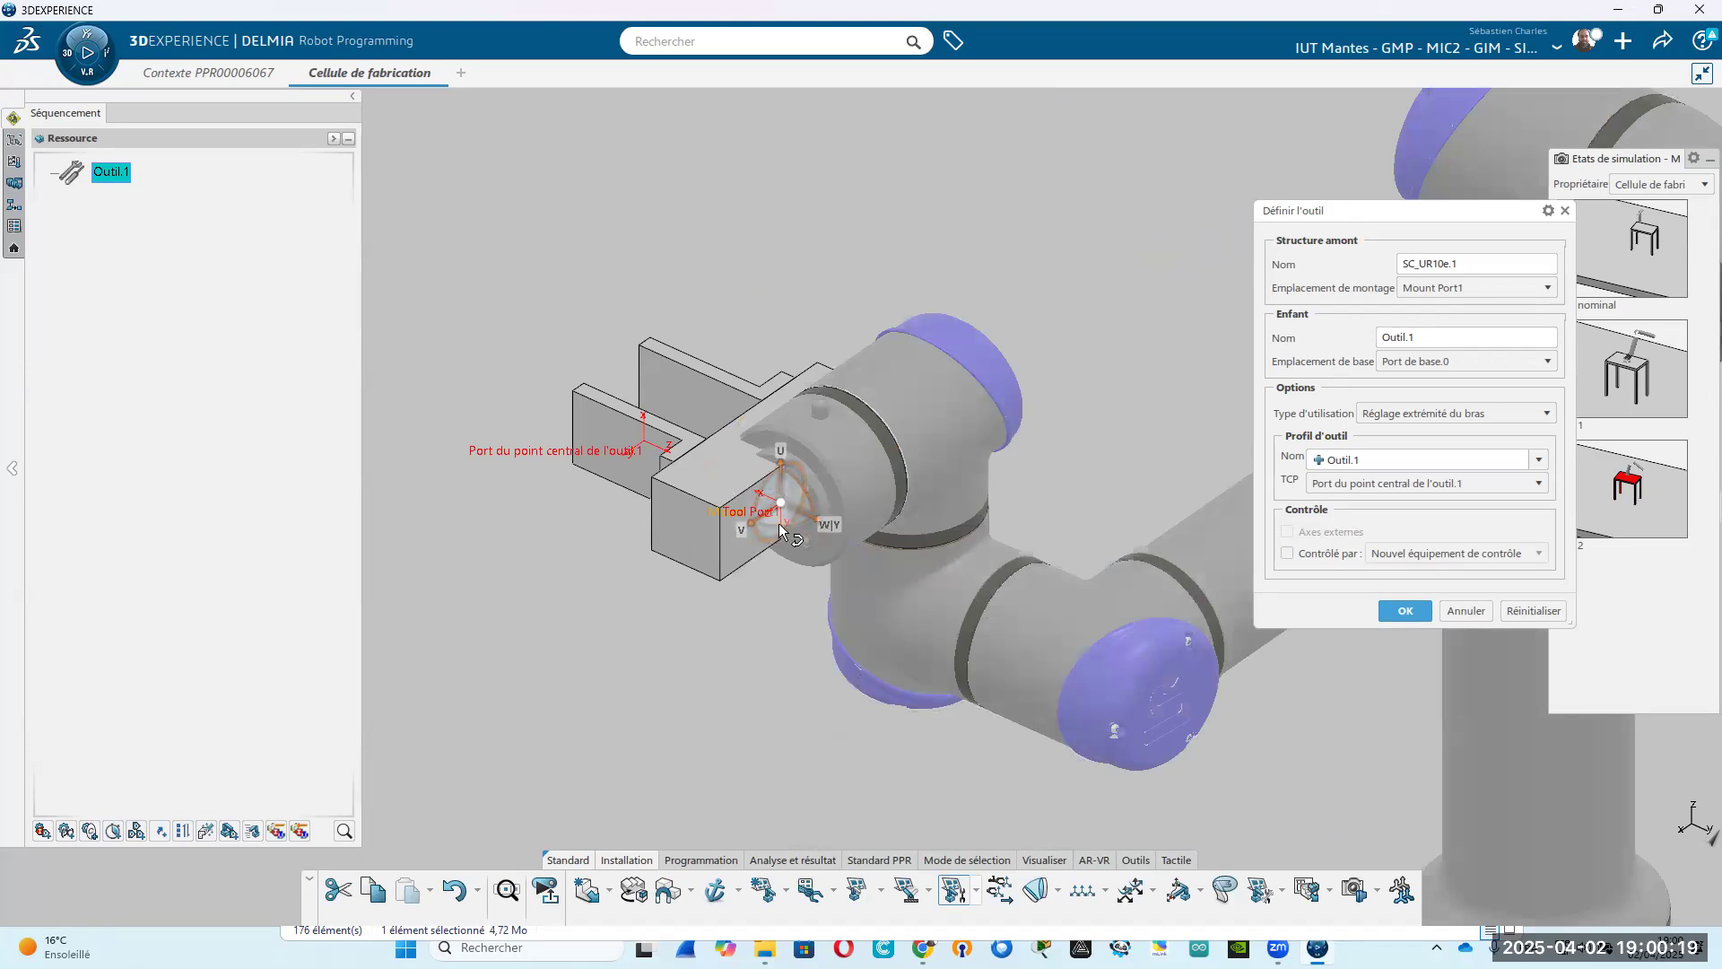
pyautogui.moveTo(945, 467); pyautogui.dragTo(927, 515)
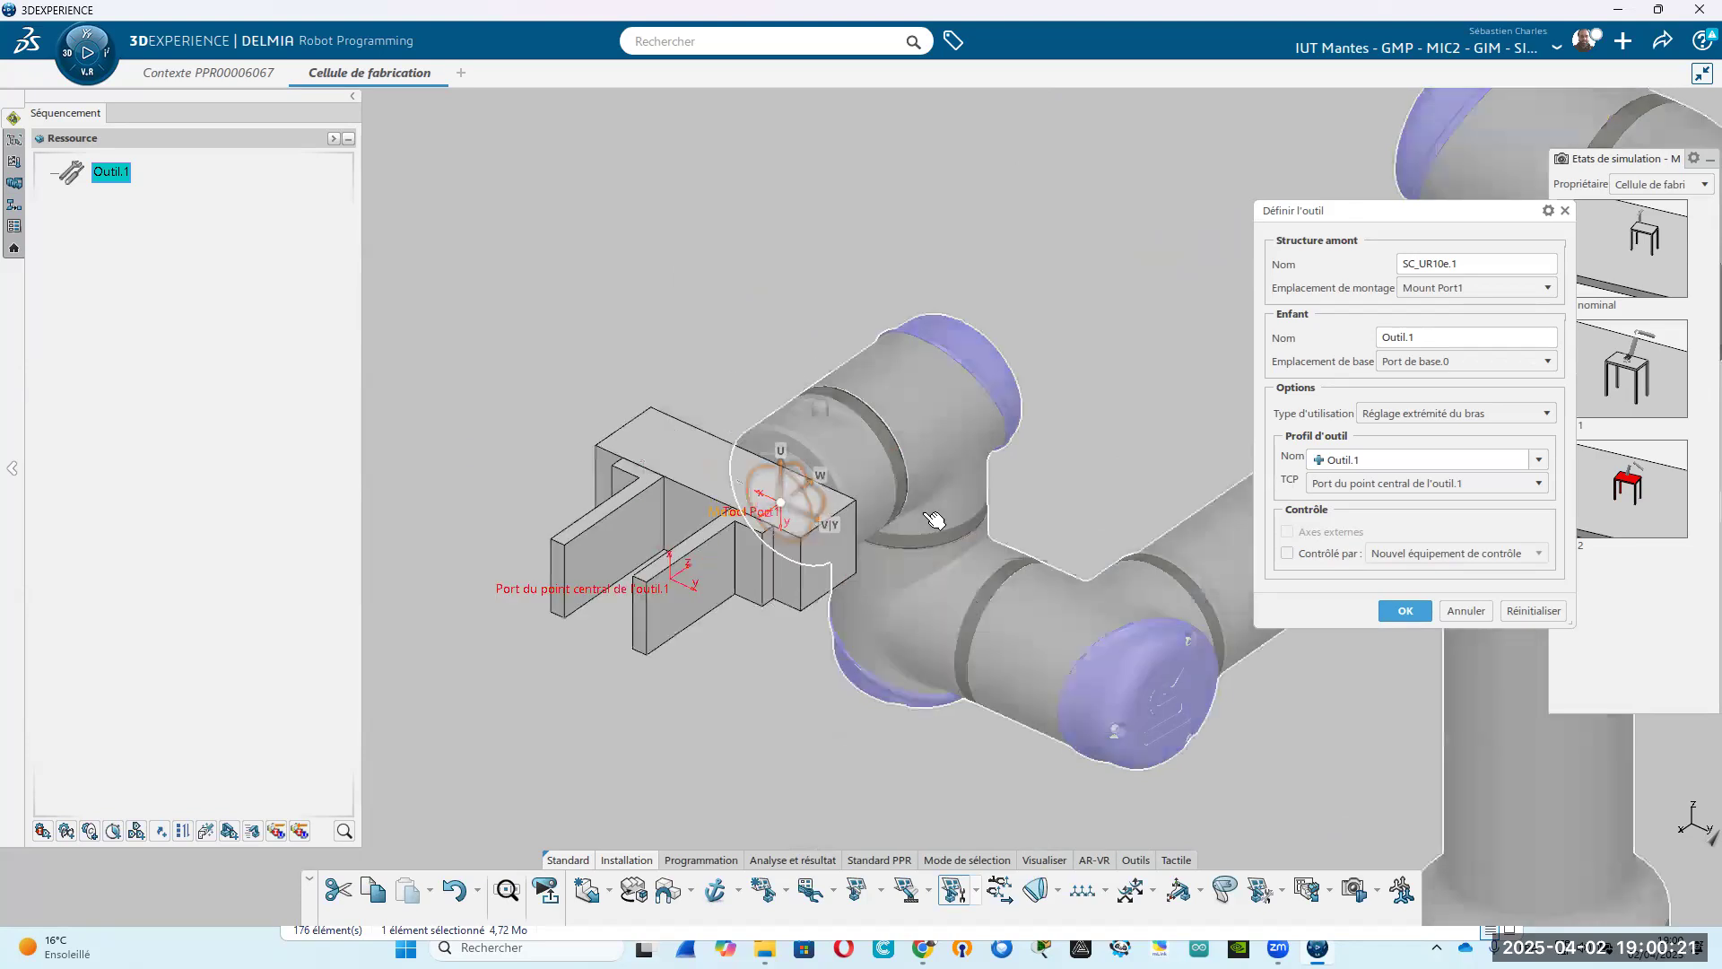
pyautogui.moveTo(742, 494); pyautogui.dragTo(761, 253, button='middle')
pyautogui.moveTo(757, 574); pyautogui.dragTo(645, 534, button='middle')
pyautogui.moveTo(1069, 576); pyautogui.dragTo(863, 473, button='middle')
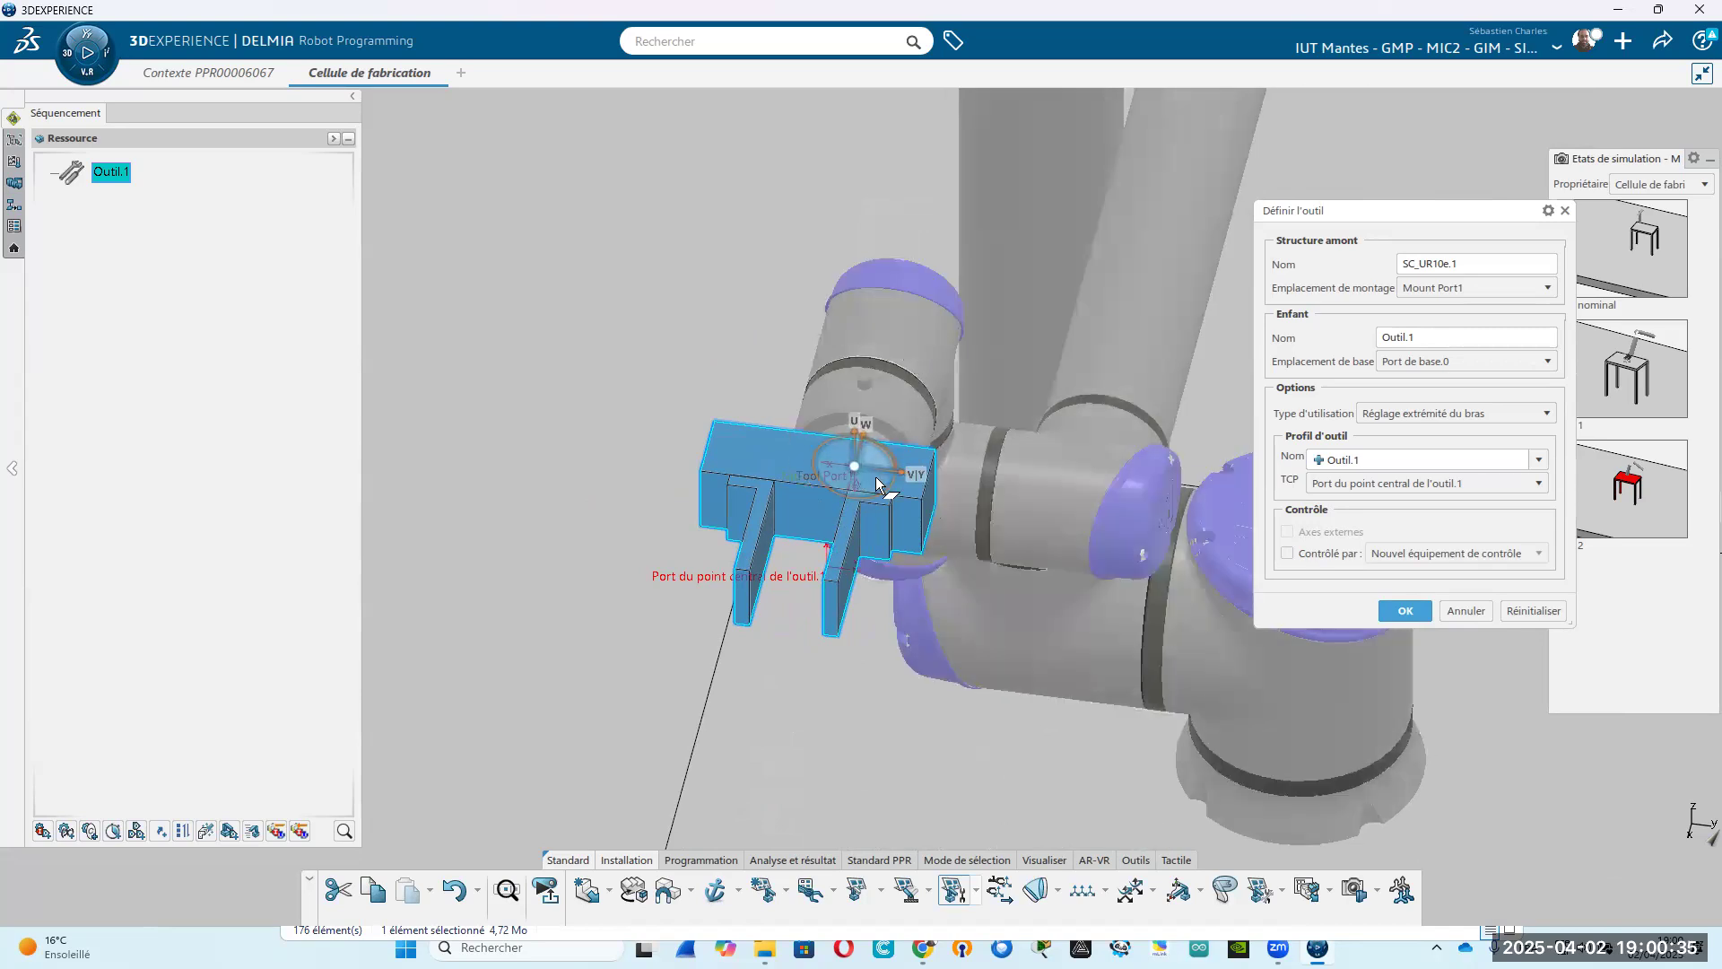
pyautogui.scroll(-5, 888, 449)
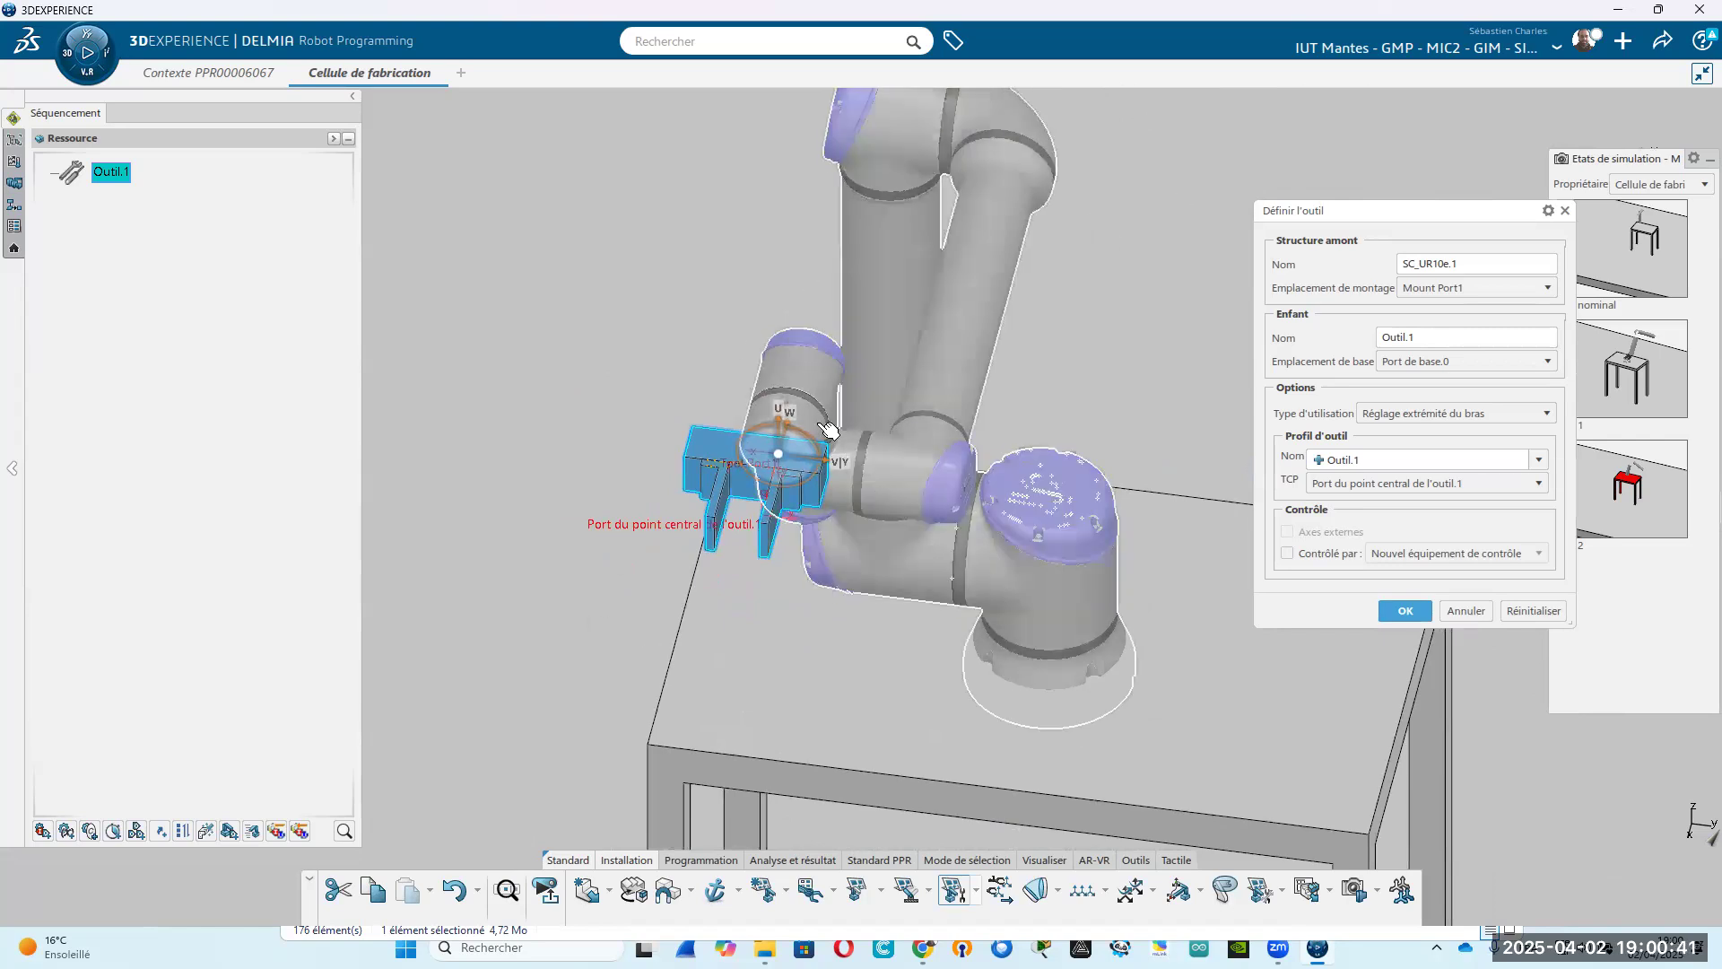
pyautogui.click(1406, 617)
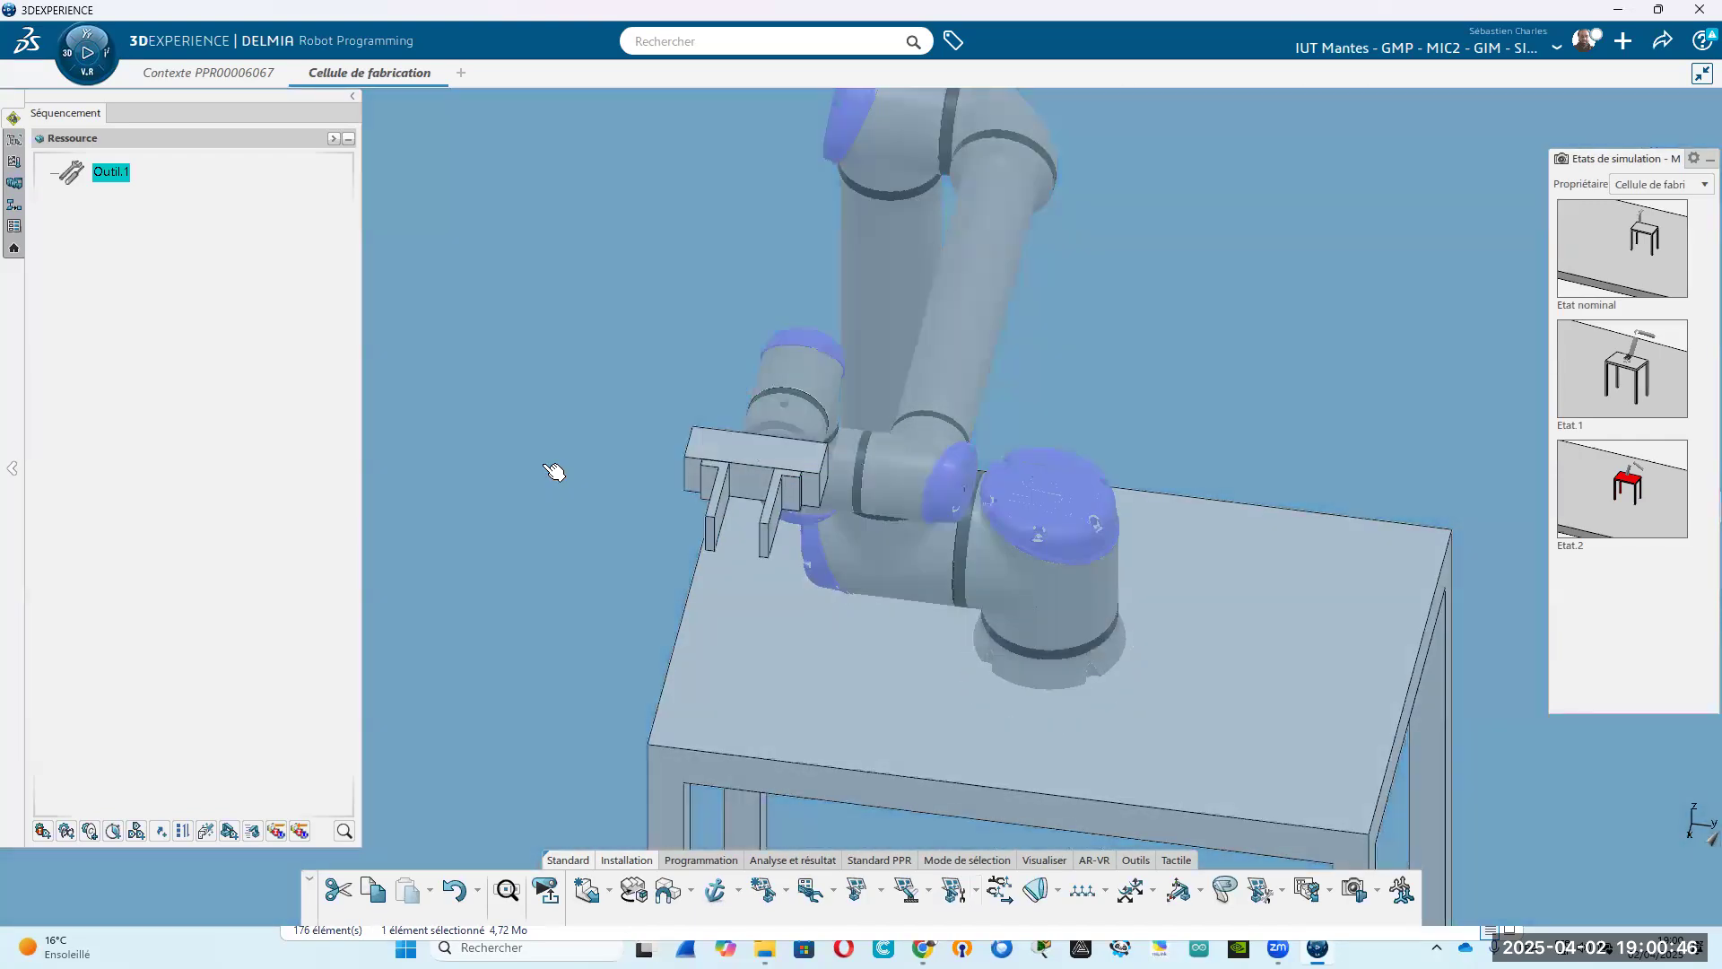
# Select the UR10e robot and open its teach mode.
pyautogui.click(530, 382)
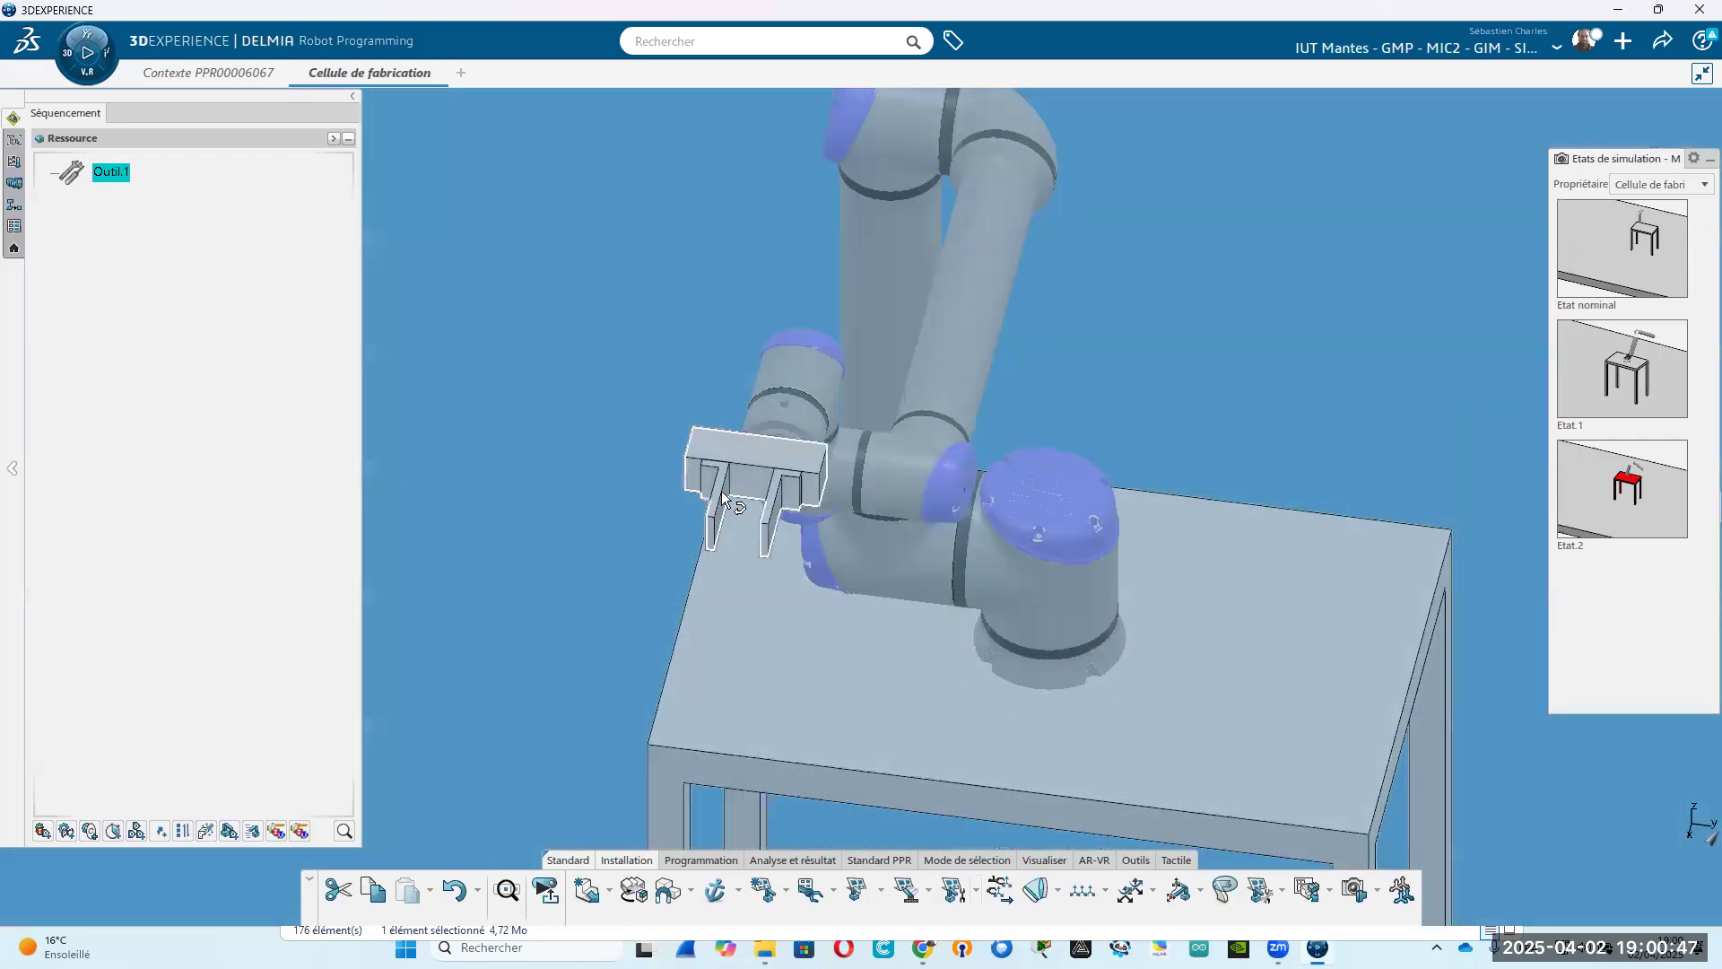
pyautogui.click(721, 491)
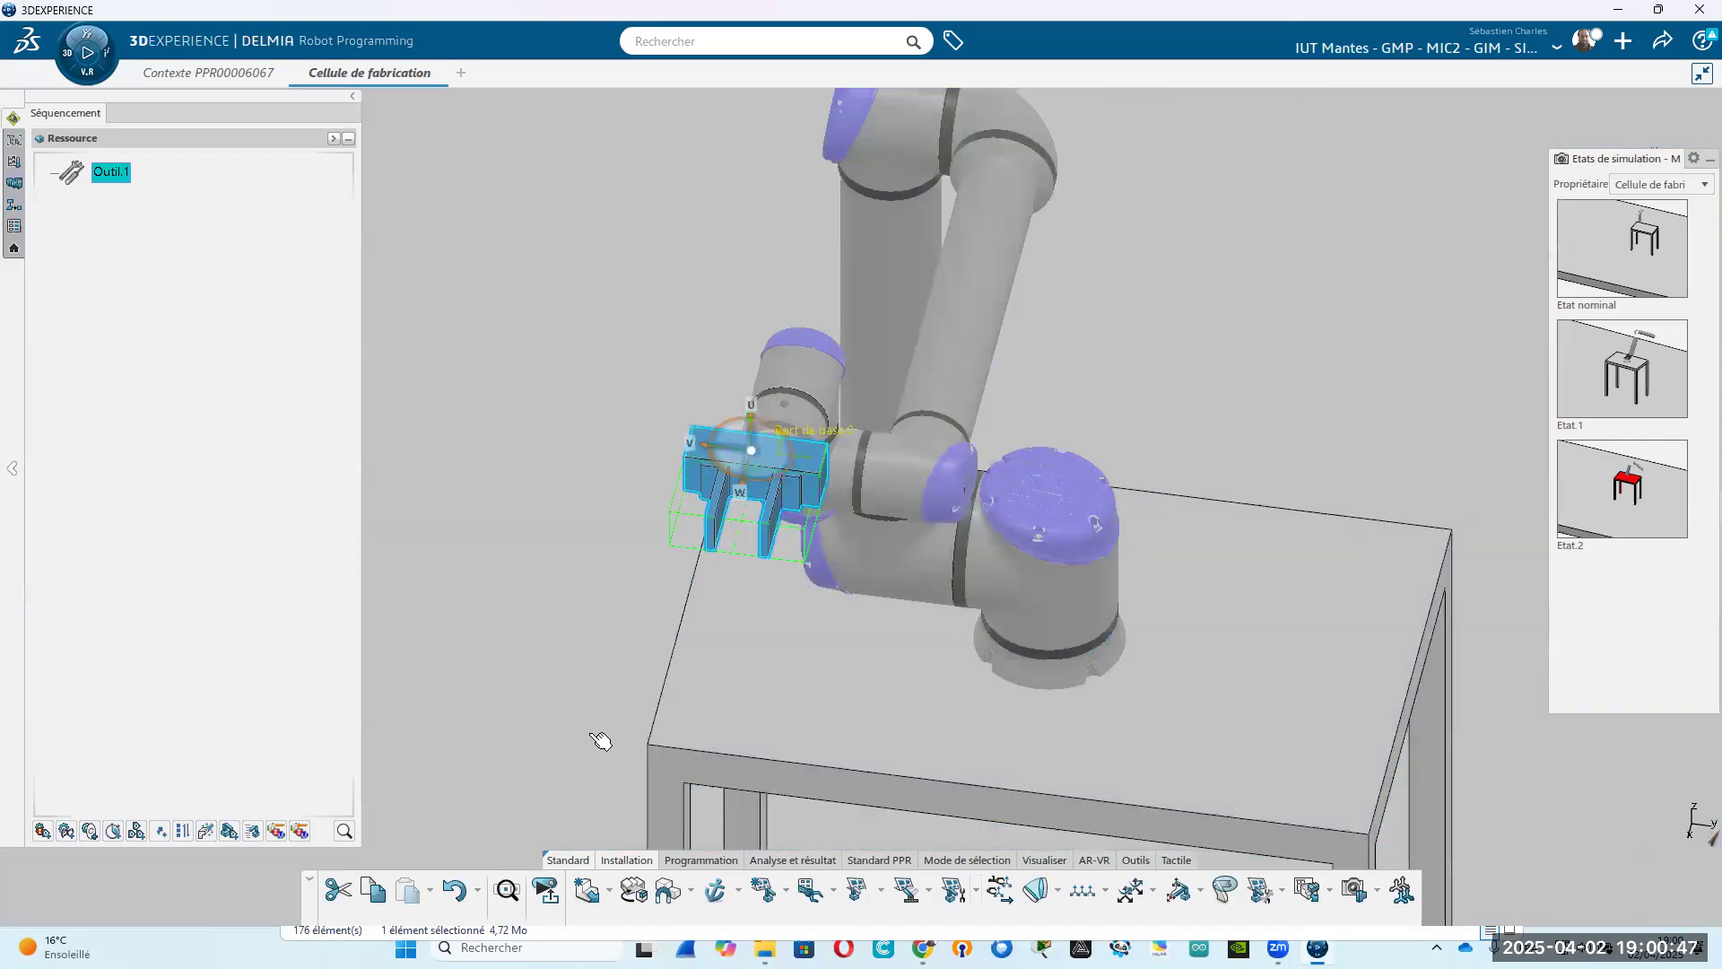
pyautogui.click(15, 248)
pyautogui.click(14, 124)
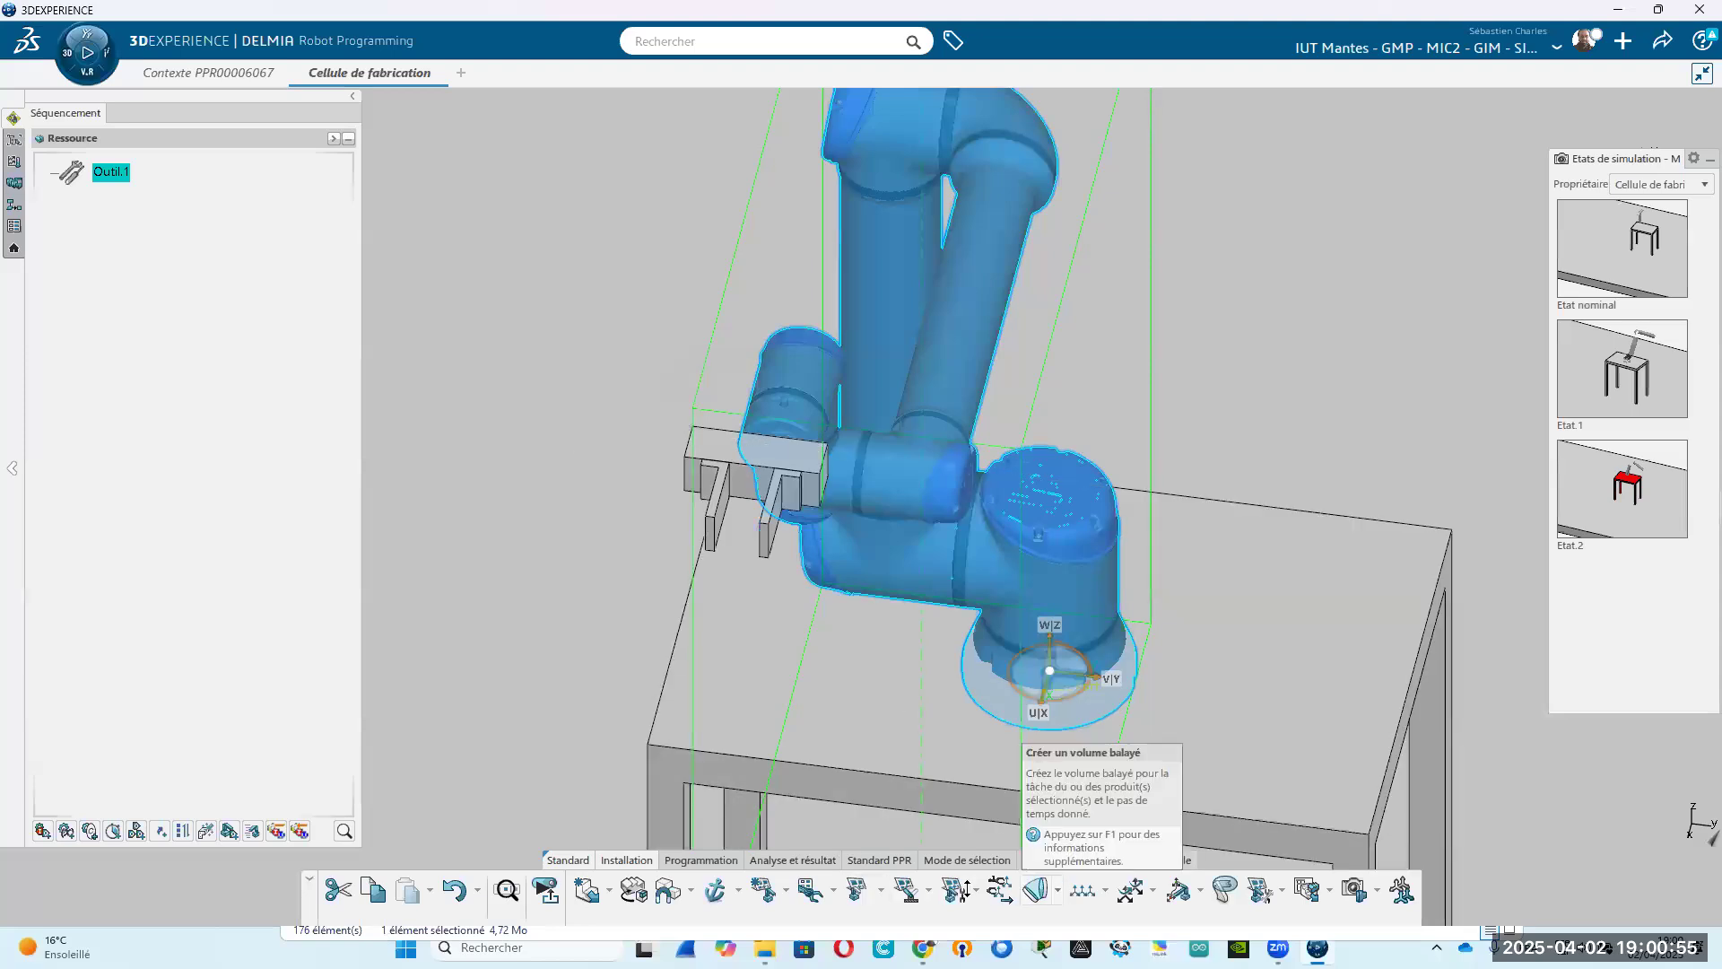
pyautogui.click(702, 859)
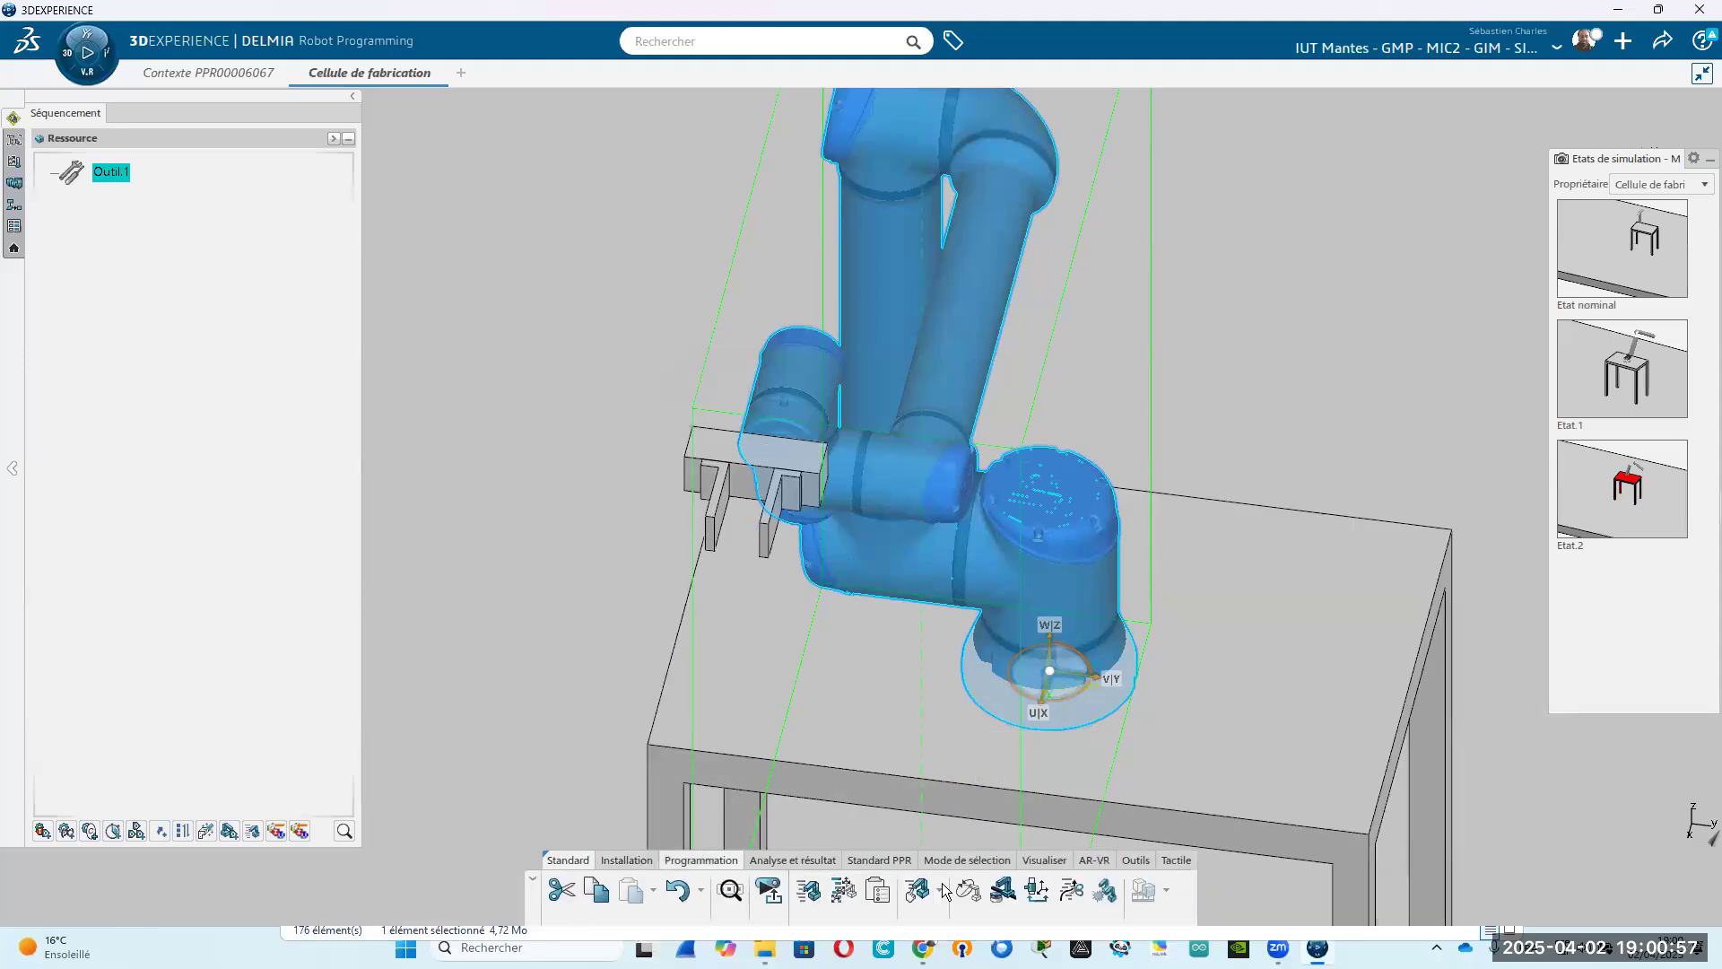
pyautogui.click(924, 889)
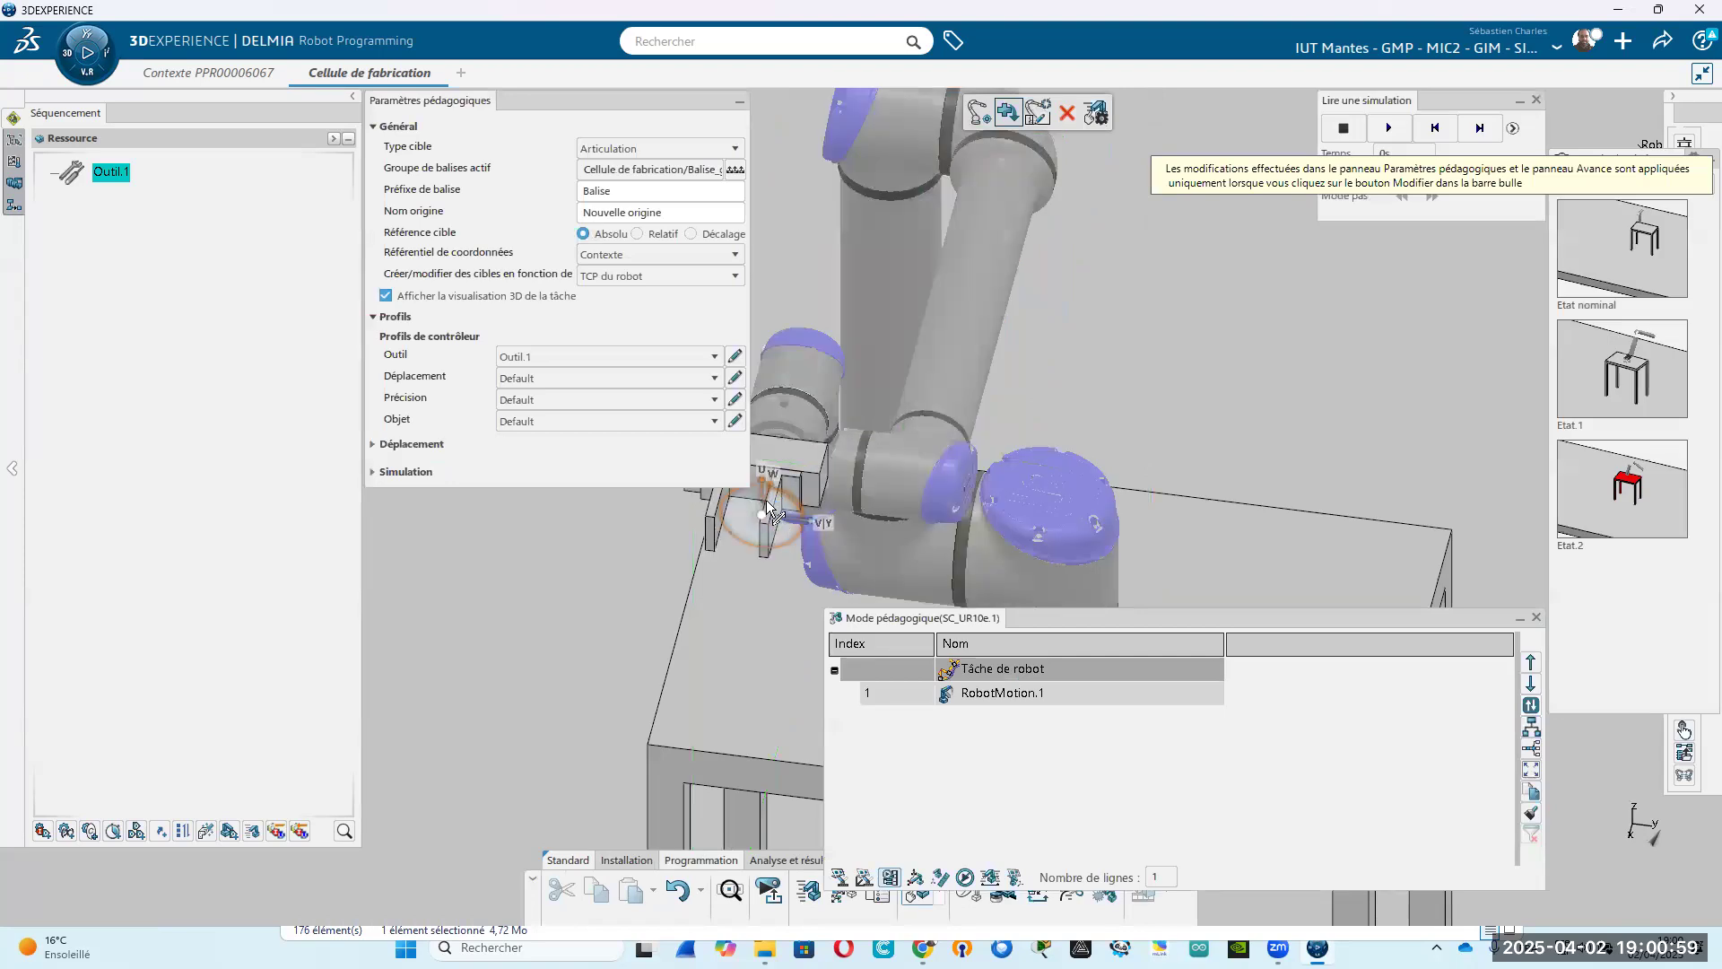
# Move the robot through several poses from the tool centre point of Outil.1, and leave teach mode.
pyautogui.moveTo(770, 509); pyautogui.dragTo(788, 359)
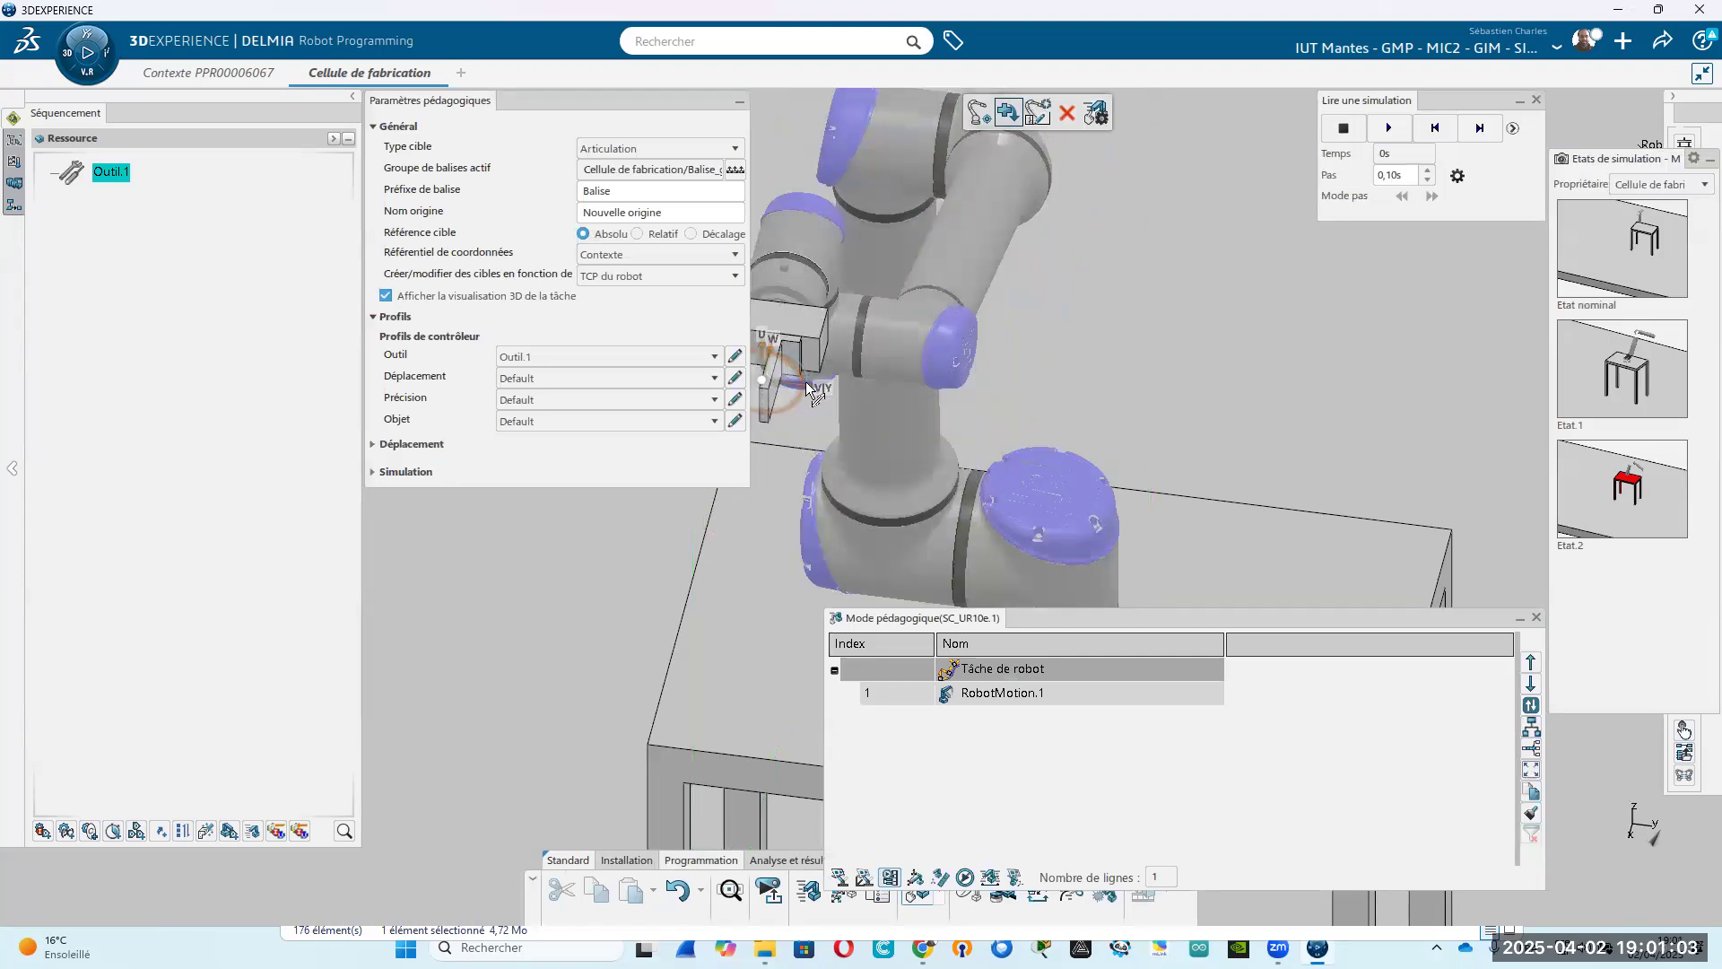
pyautogui.moveTo(834, 389); pyautogui.dragTo(998, 404)
pyautogui.moveTo(857, 385); pyautogui.dragTo(738, 371)
pyautogui.moveTo(946, 549); pyautogui.dragTo(683, 684, button='middle')
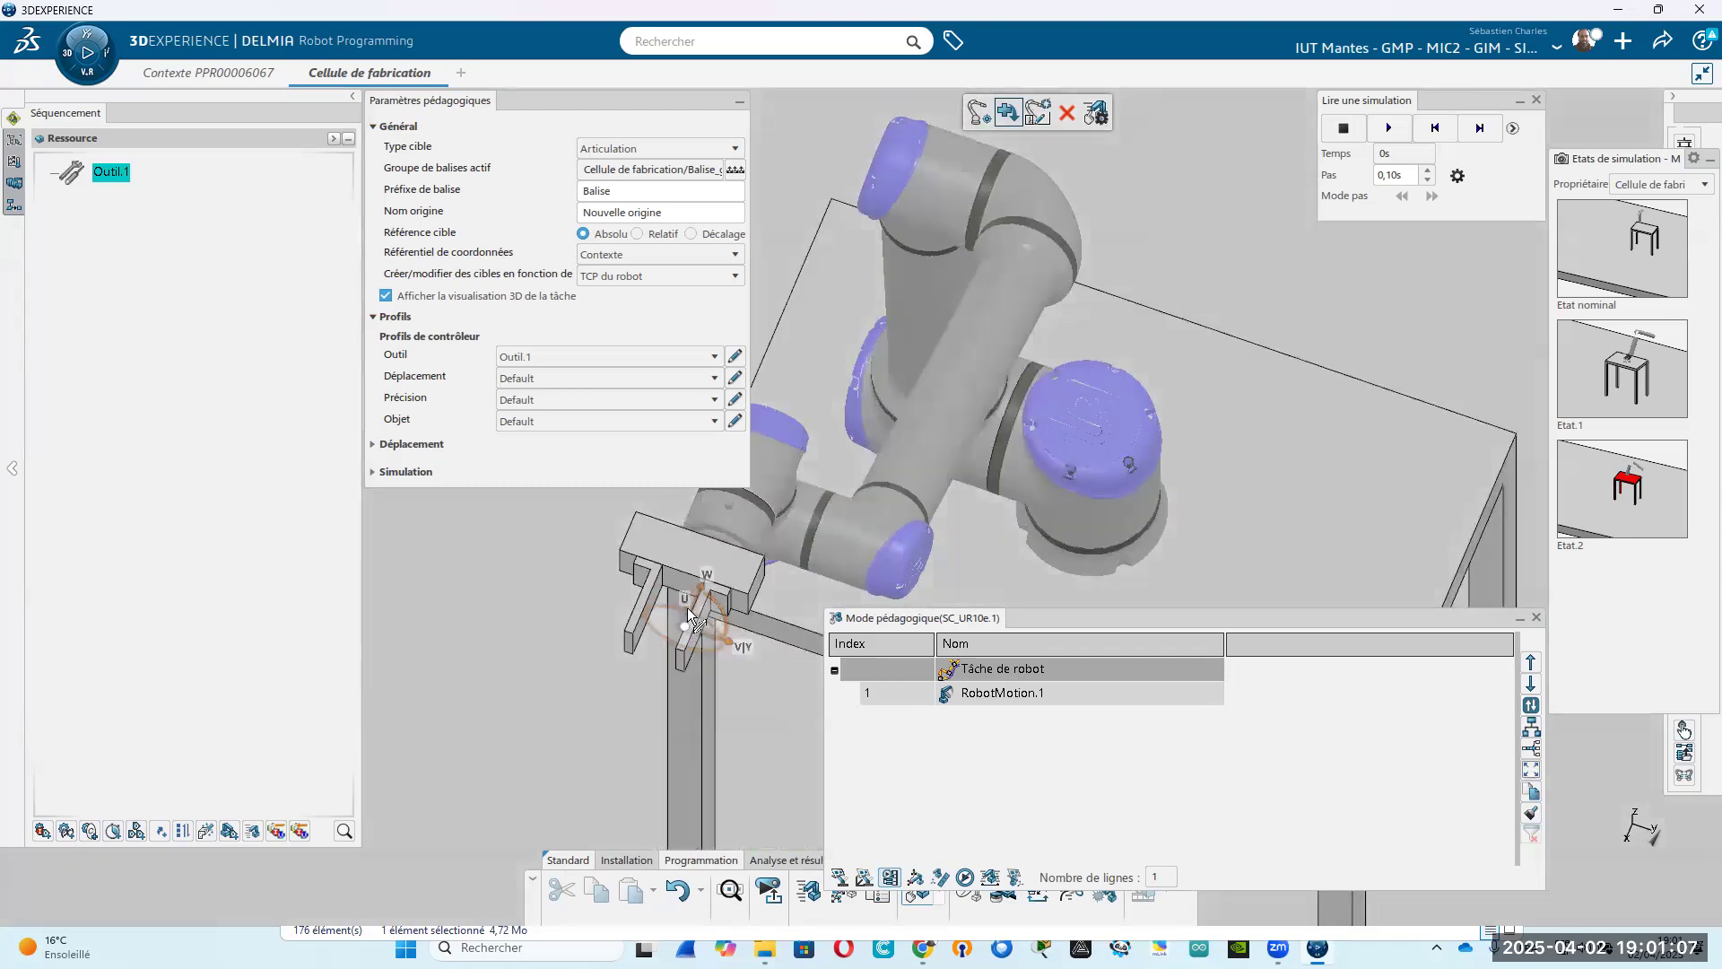
pyautogui.moveTo(708, 596); pyautogui.dragTo(834, 444)
pyautogui.moveTo(1058, 430); pyautogui.dragTo(1103, 467, button='middle')
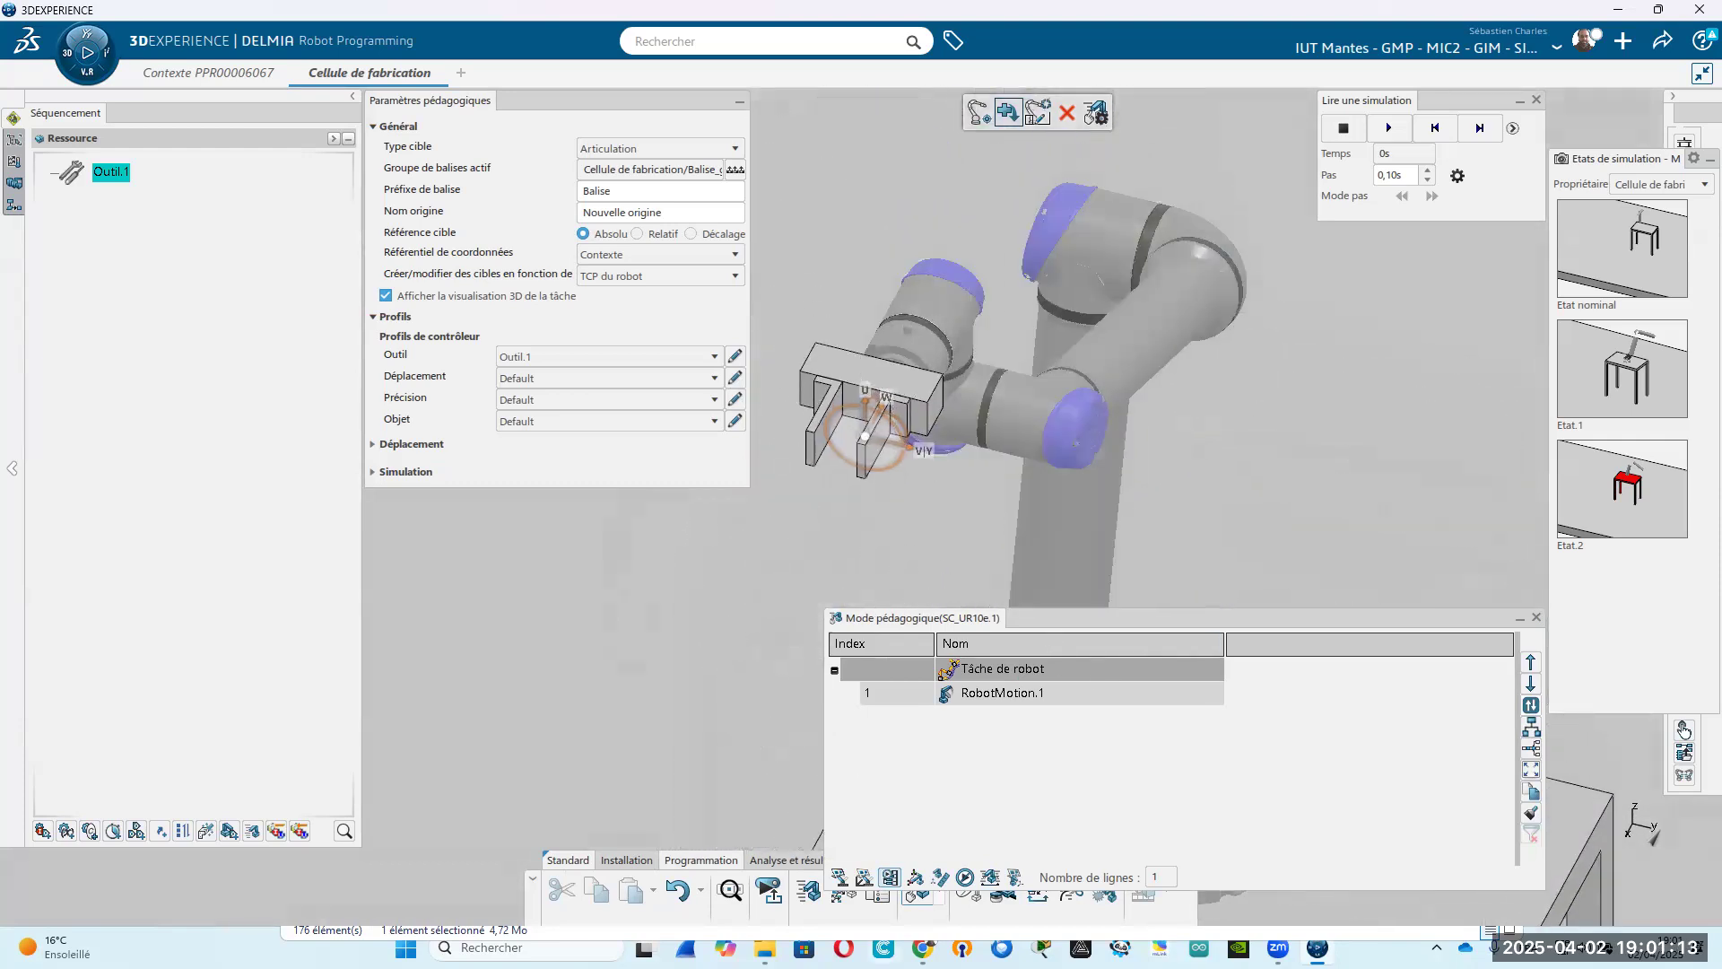
pyautogui.click(915, 897)
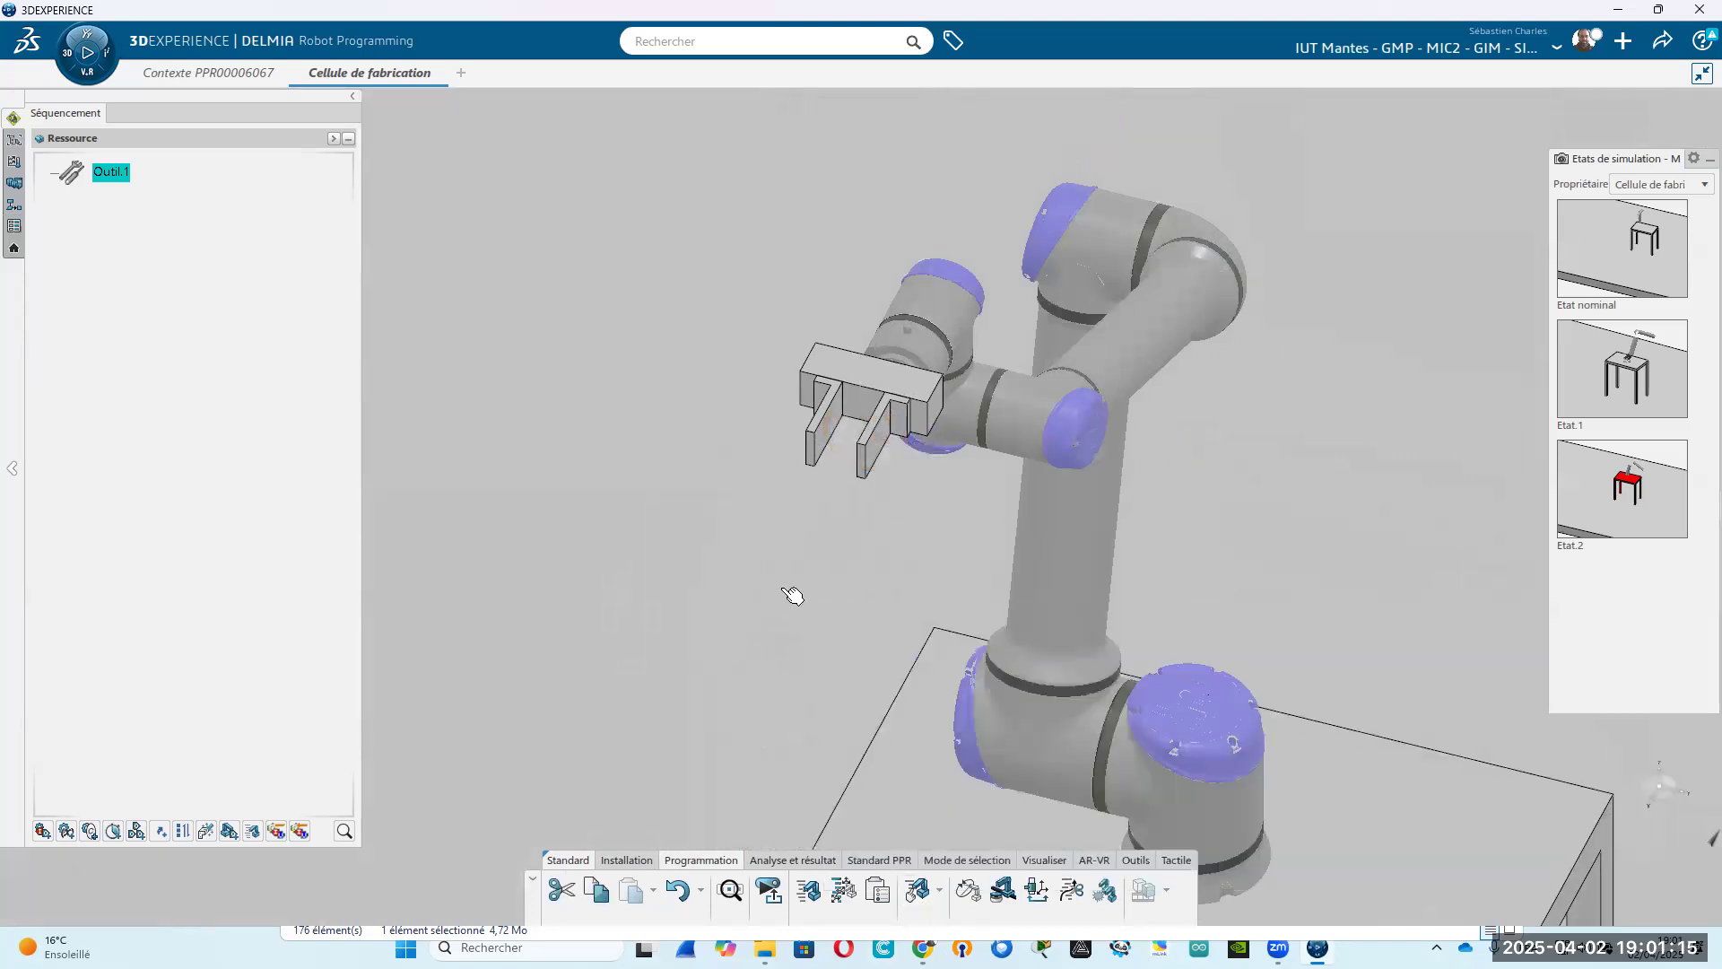
# Leave the 3D simulation mode and return to the structure tree of the manufacturing cell.
pyautogui.moveTo(865, 741); pyautogui.dragTo(965, 674, button='middle')
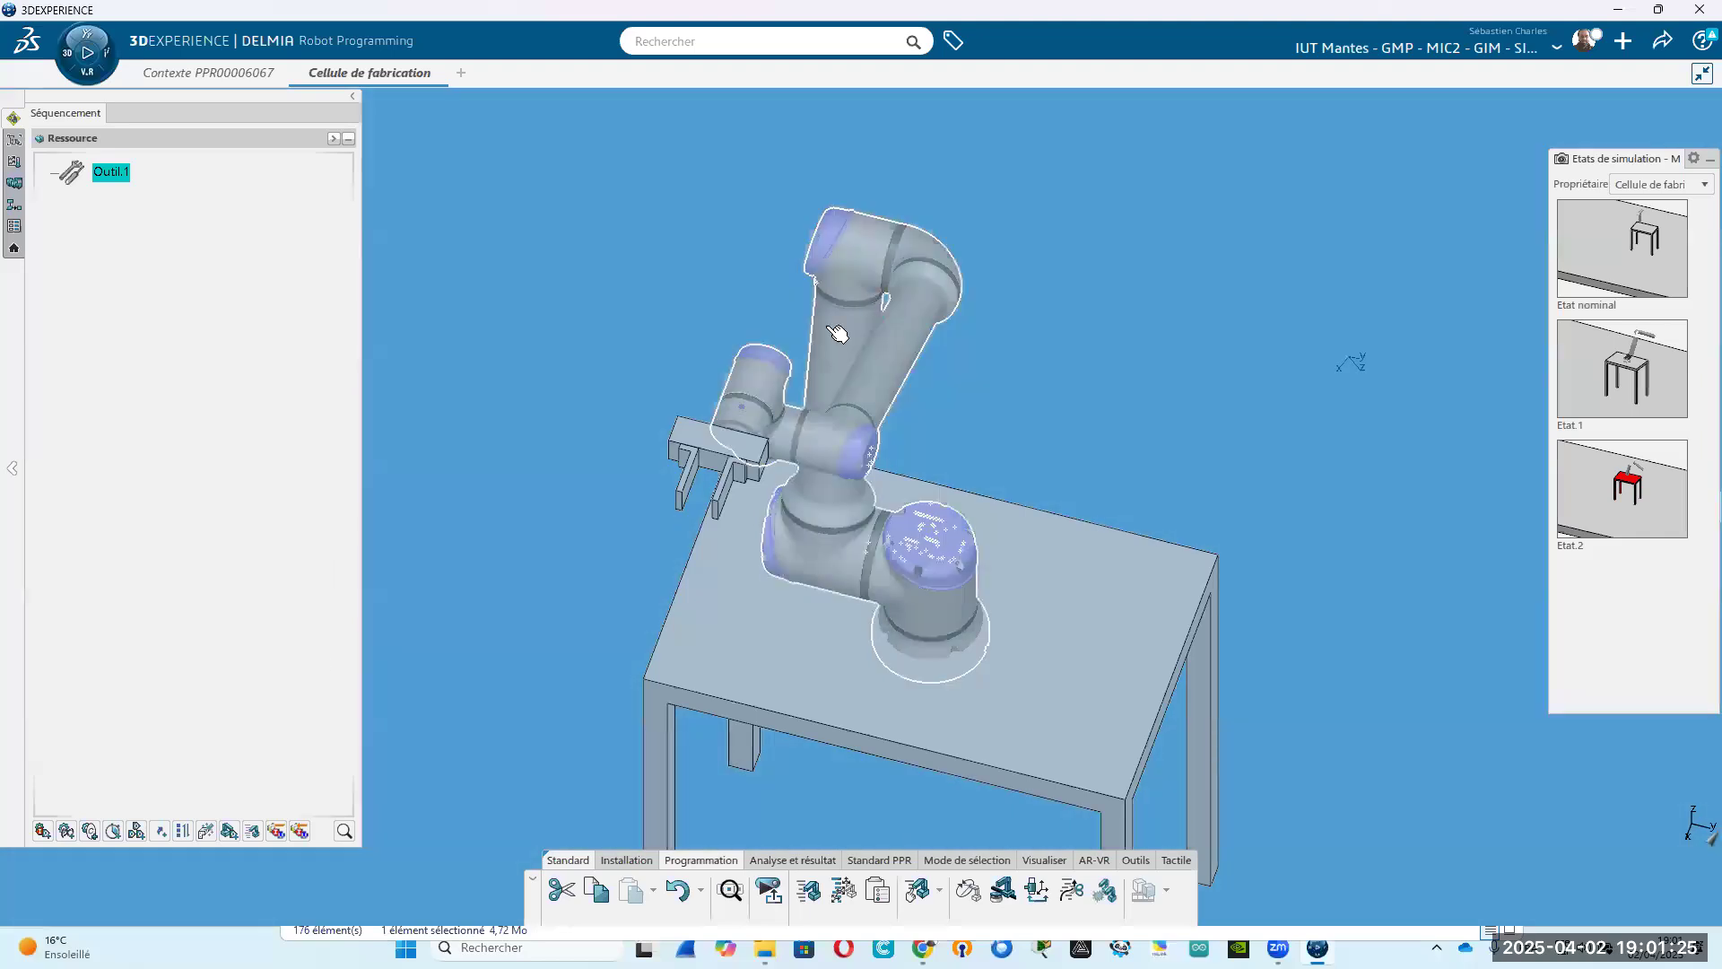
pyautogui.click(739, 384)
pyautogui.rightClick(446, 279)
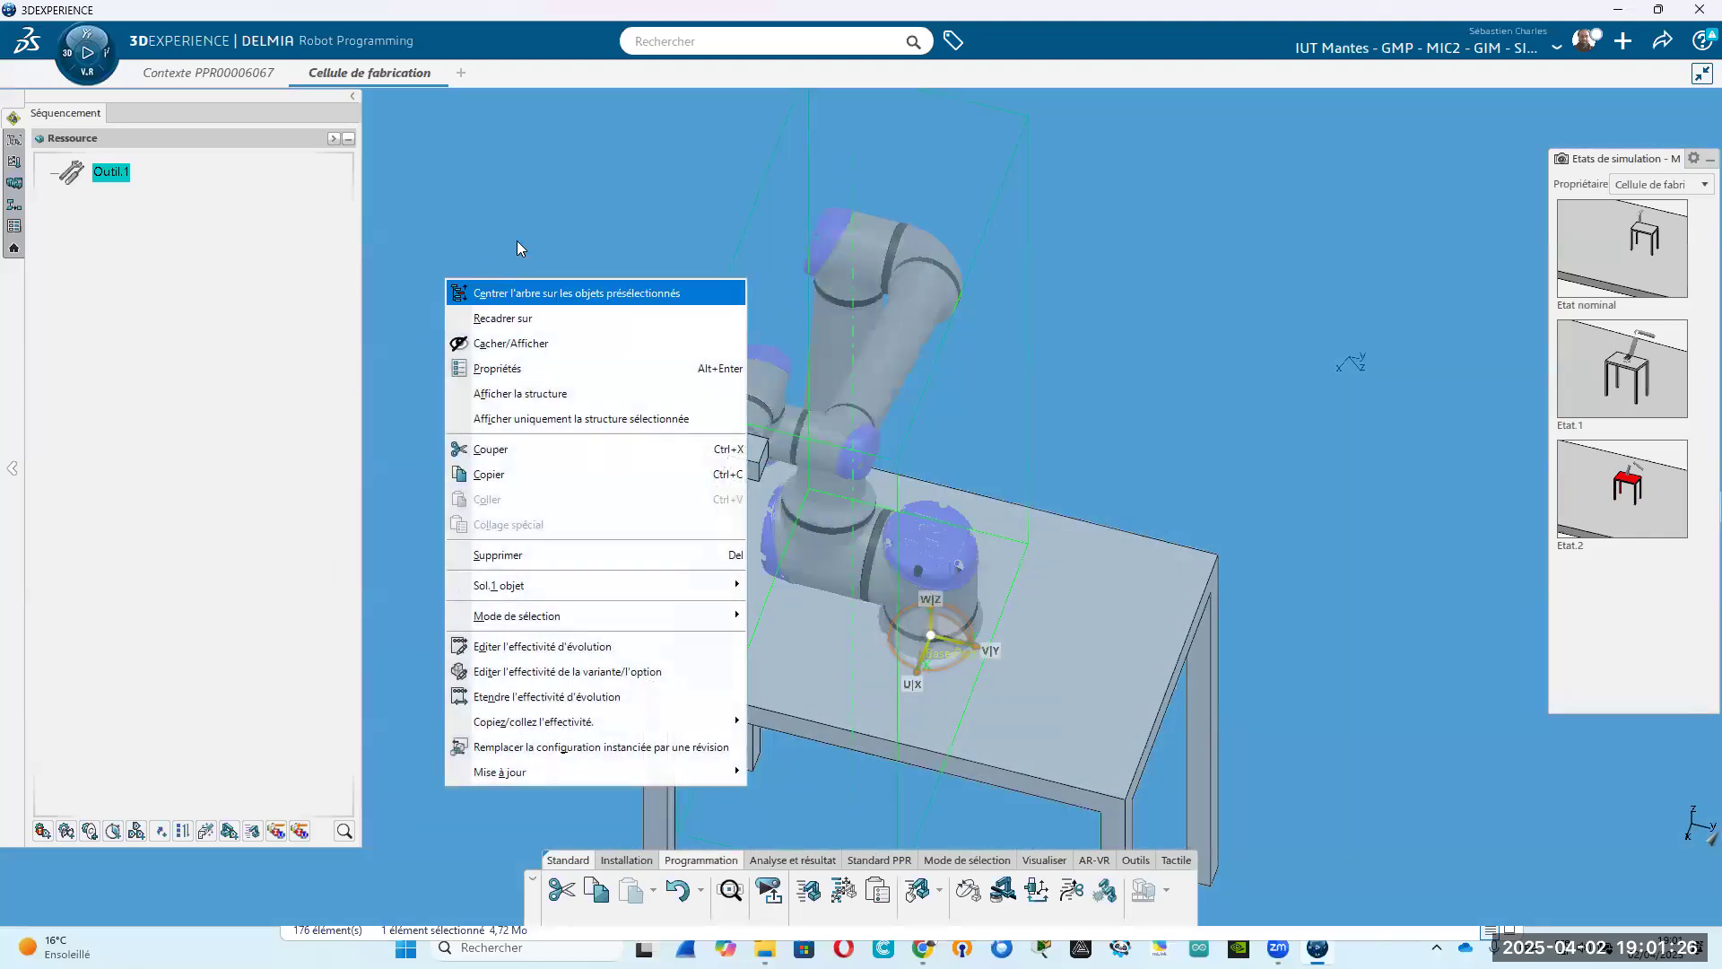
pyautogui.click(492, 202)
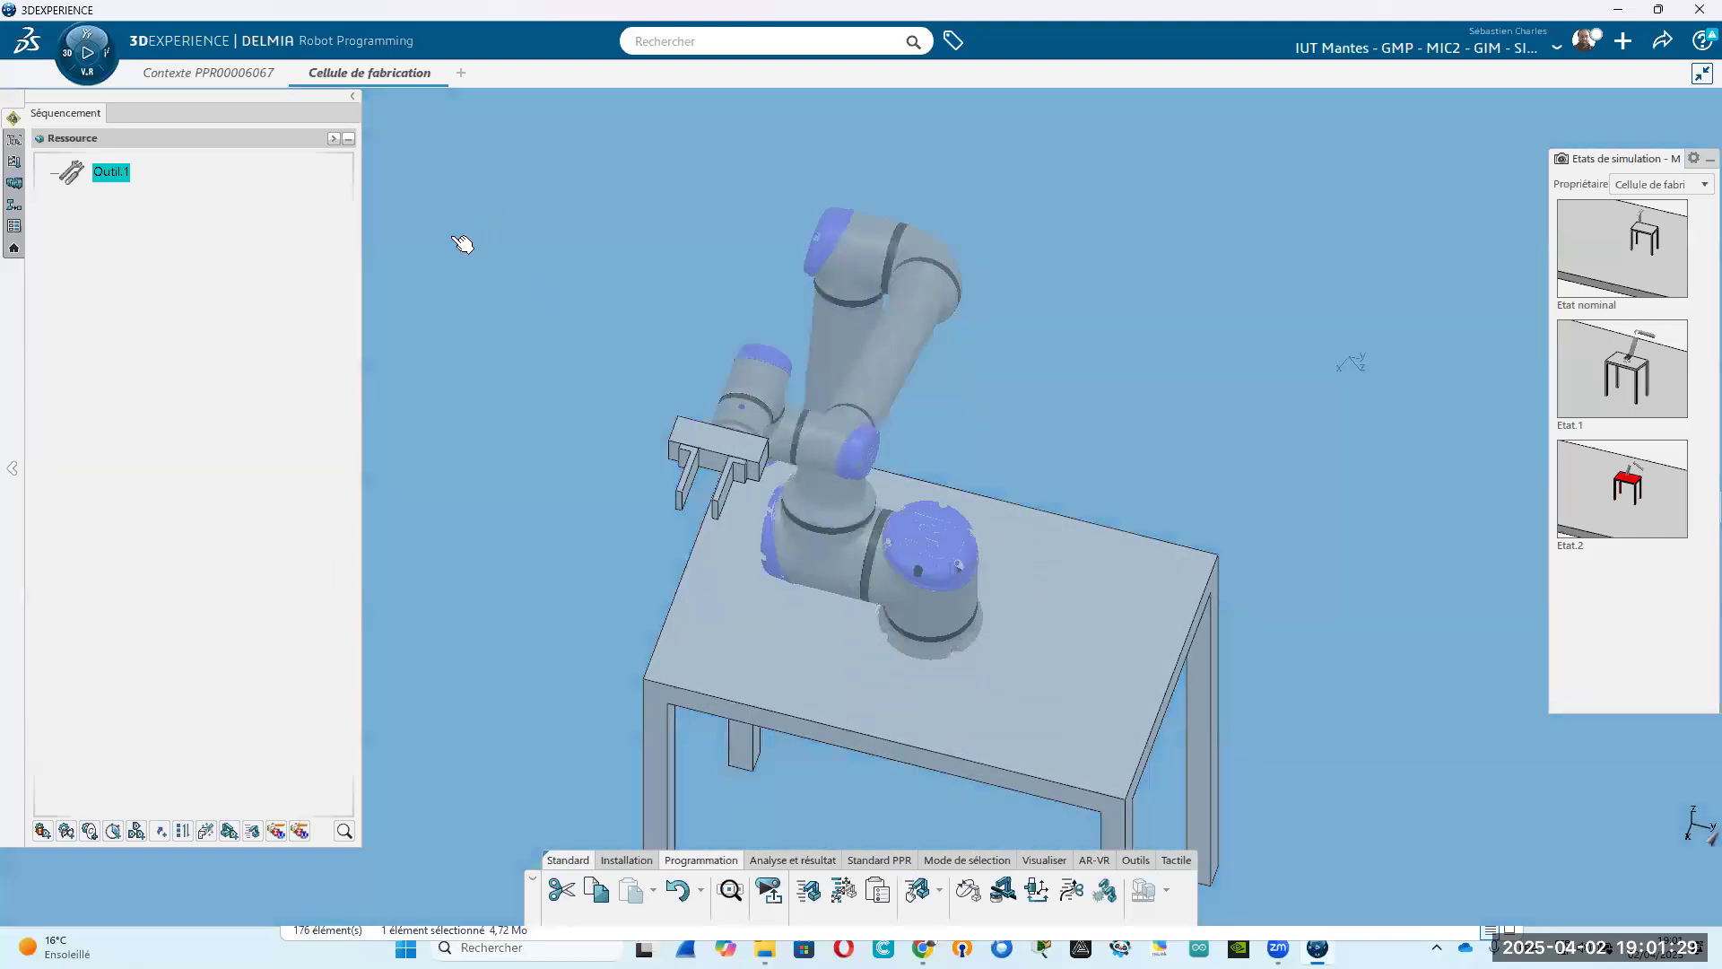
pyautogui.rightClick(445, 235)
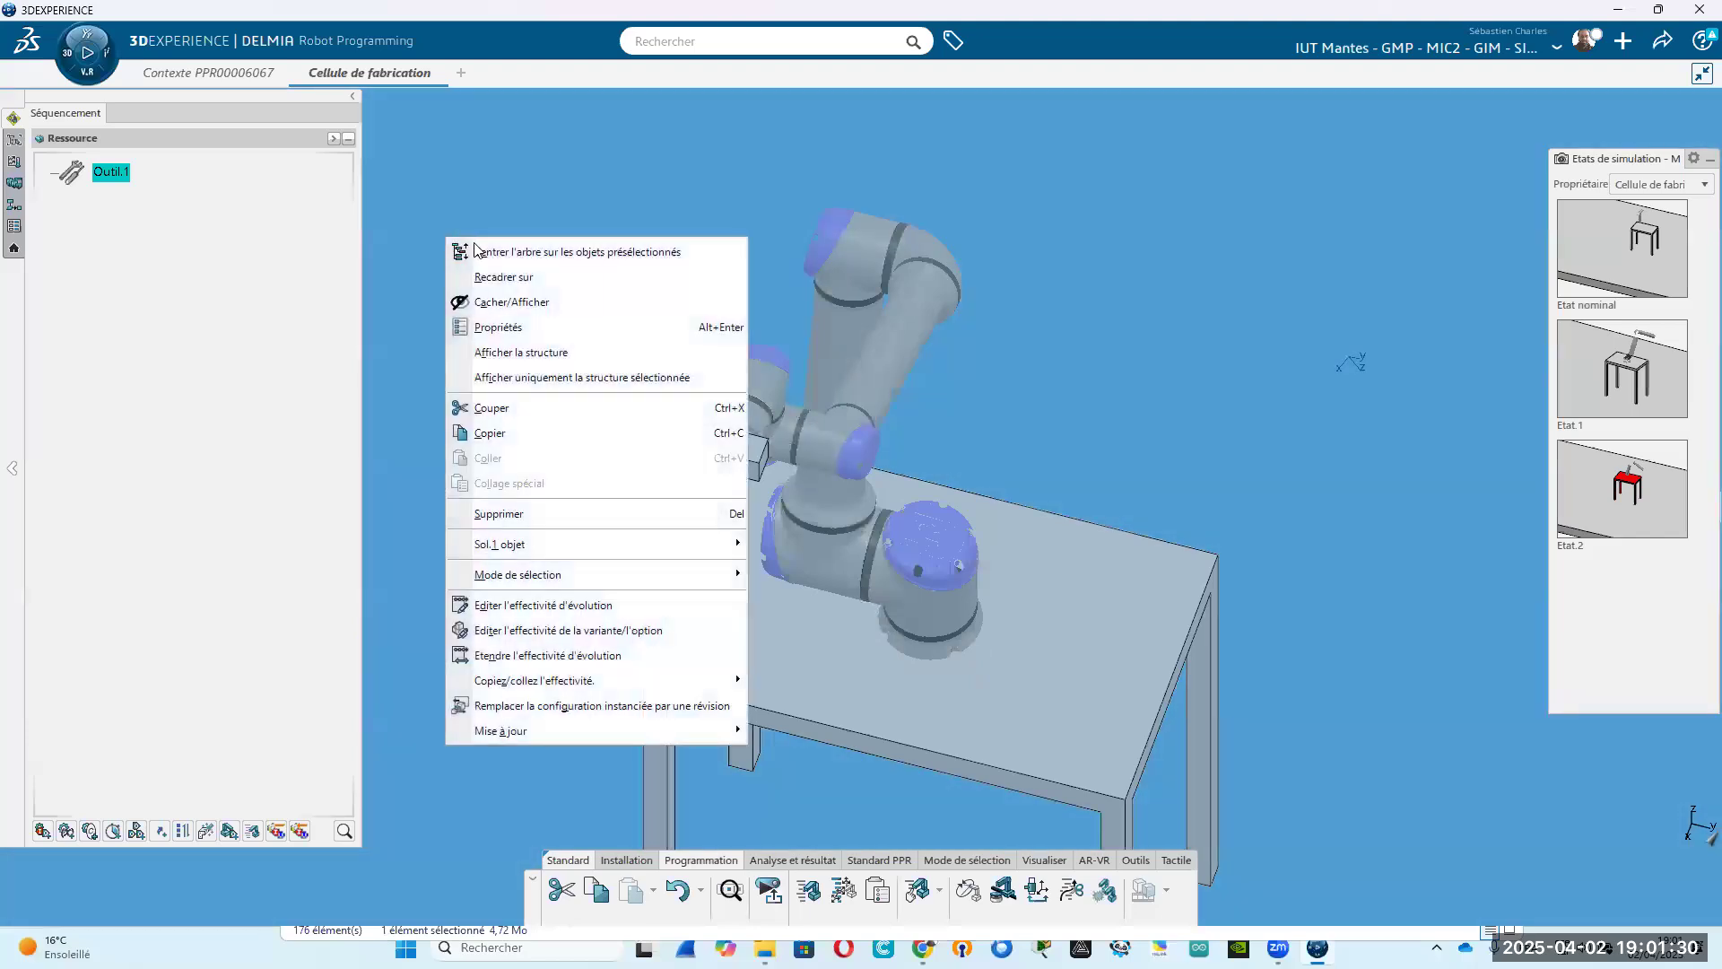
pyautogui.click(495, 195)
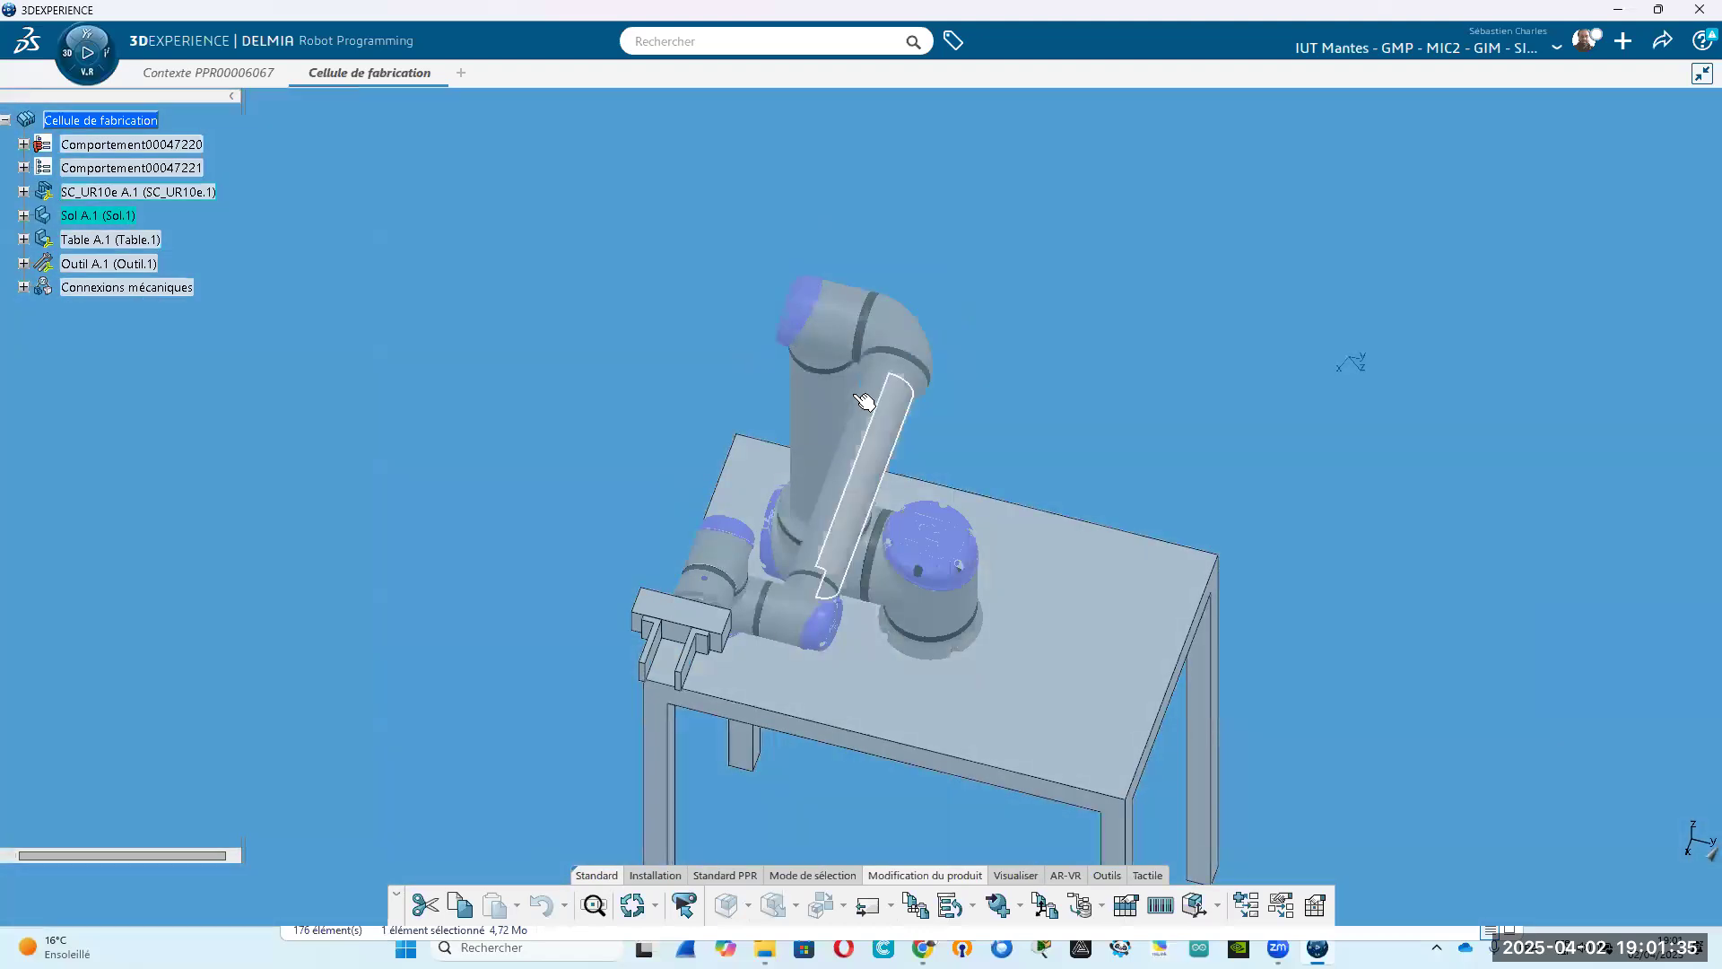
# Examine the publications of the SC_UR10e.1 robot in the structure tree: Base Port, Tool Port1 and Mount Port1.
pyautogui.click(839, 408)
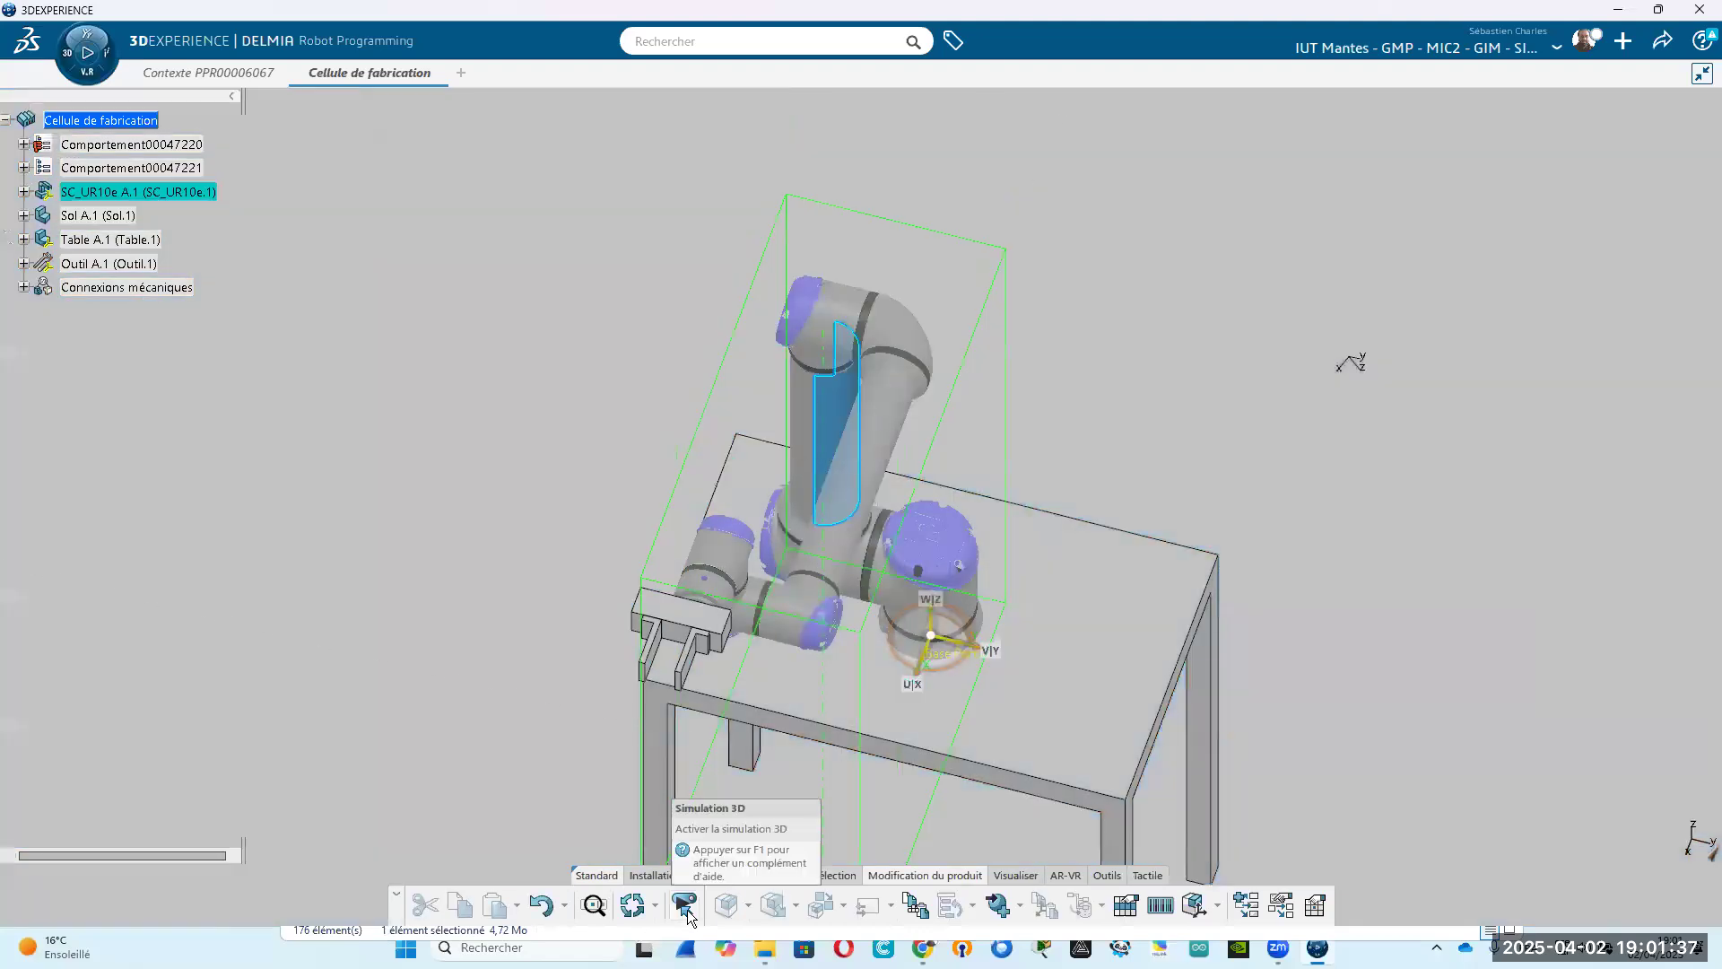
pyautogui.click(23, 191)
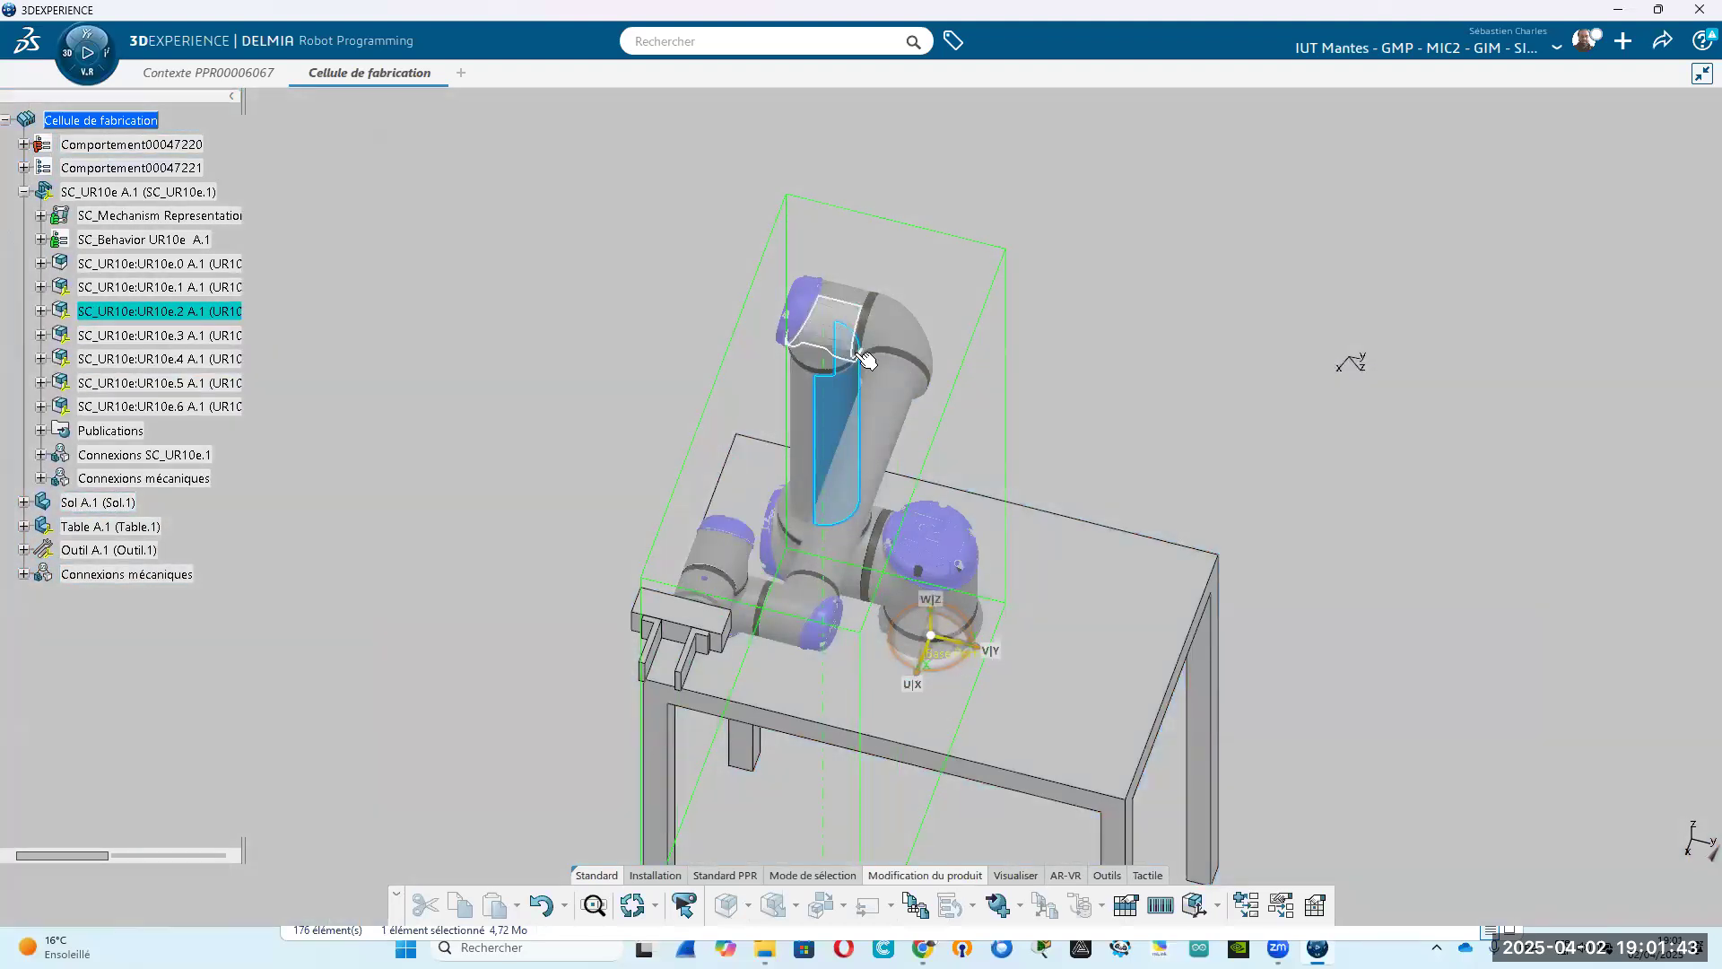
pyautogui.click(41, 431)
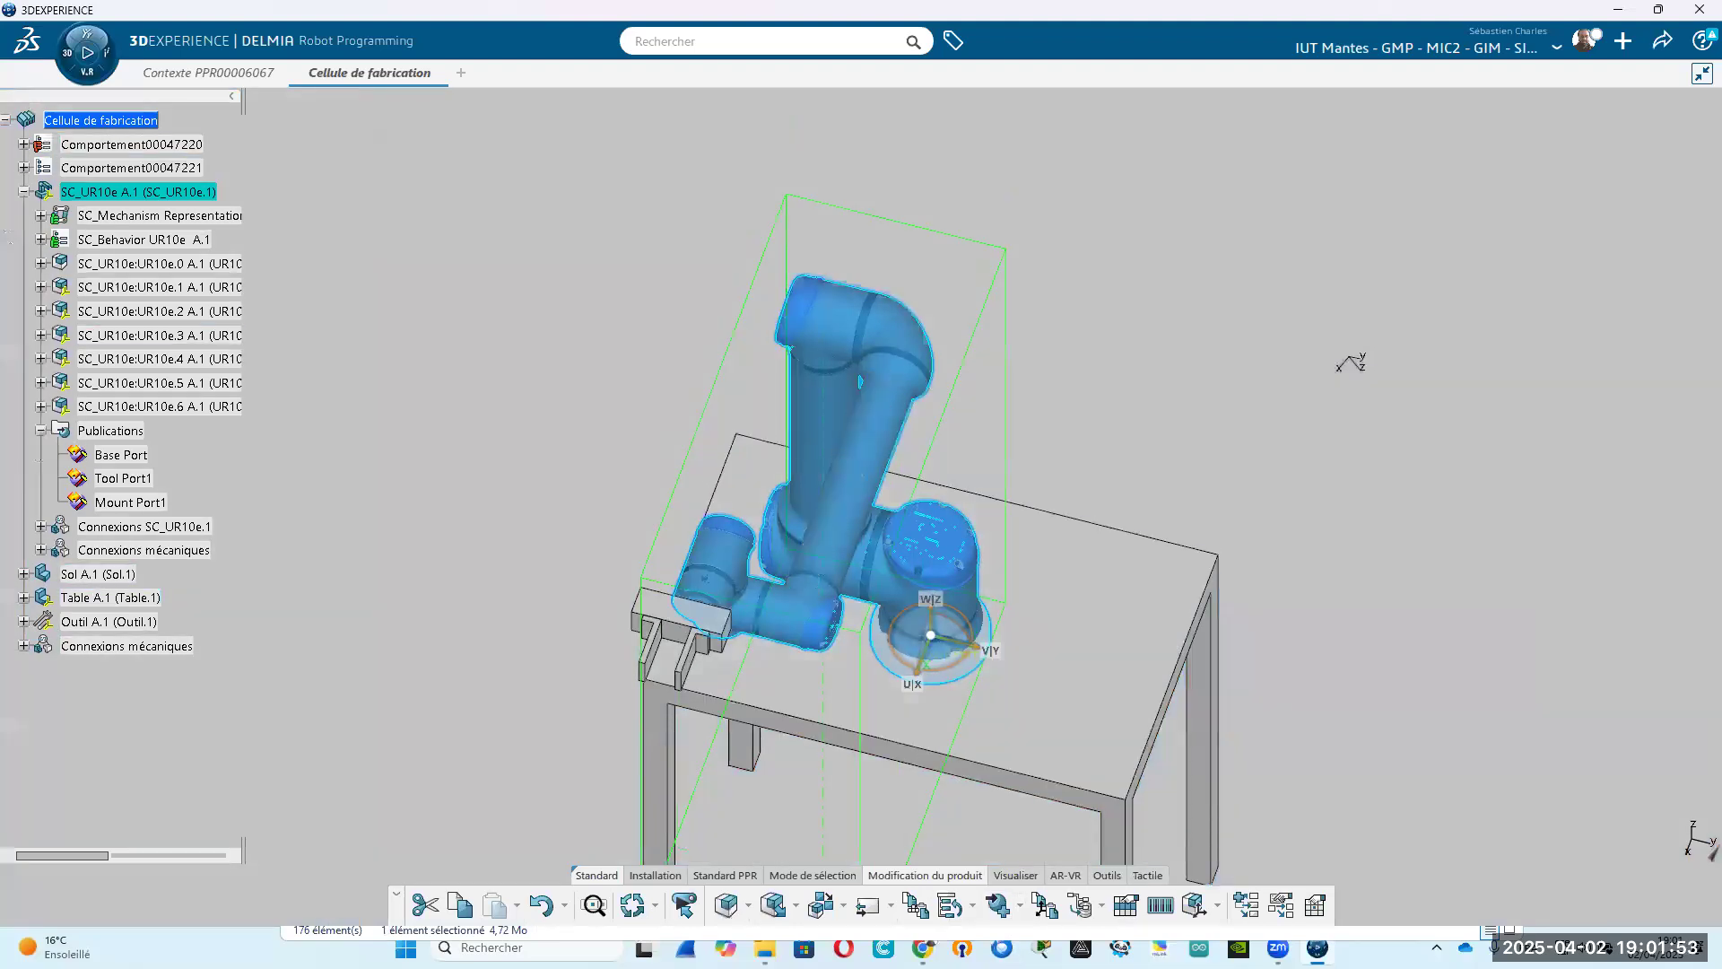
pyautogui.click(122, 456)
pyautogui.moveTo(875, 666); pyautogui.dragTo(850, 478, button='middle')
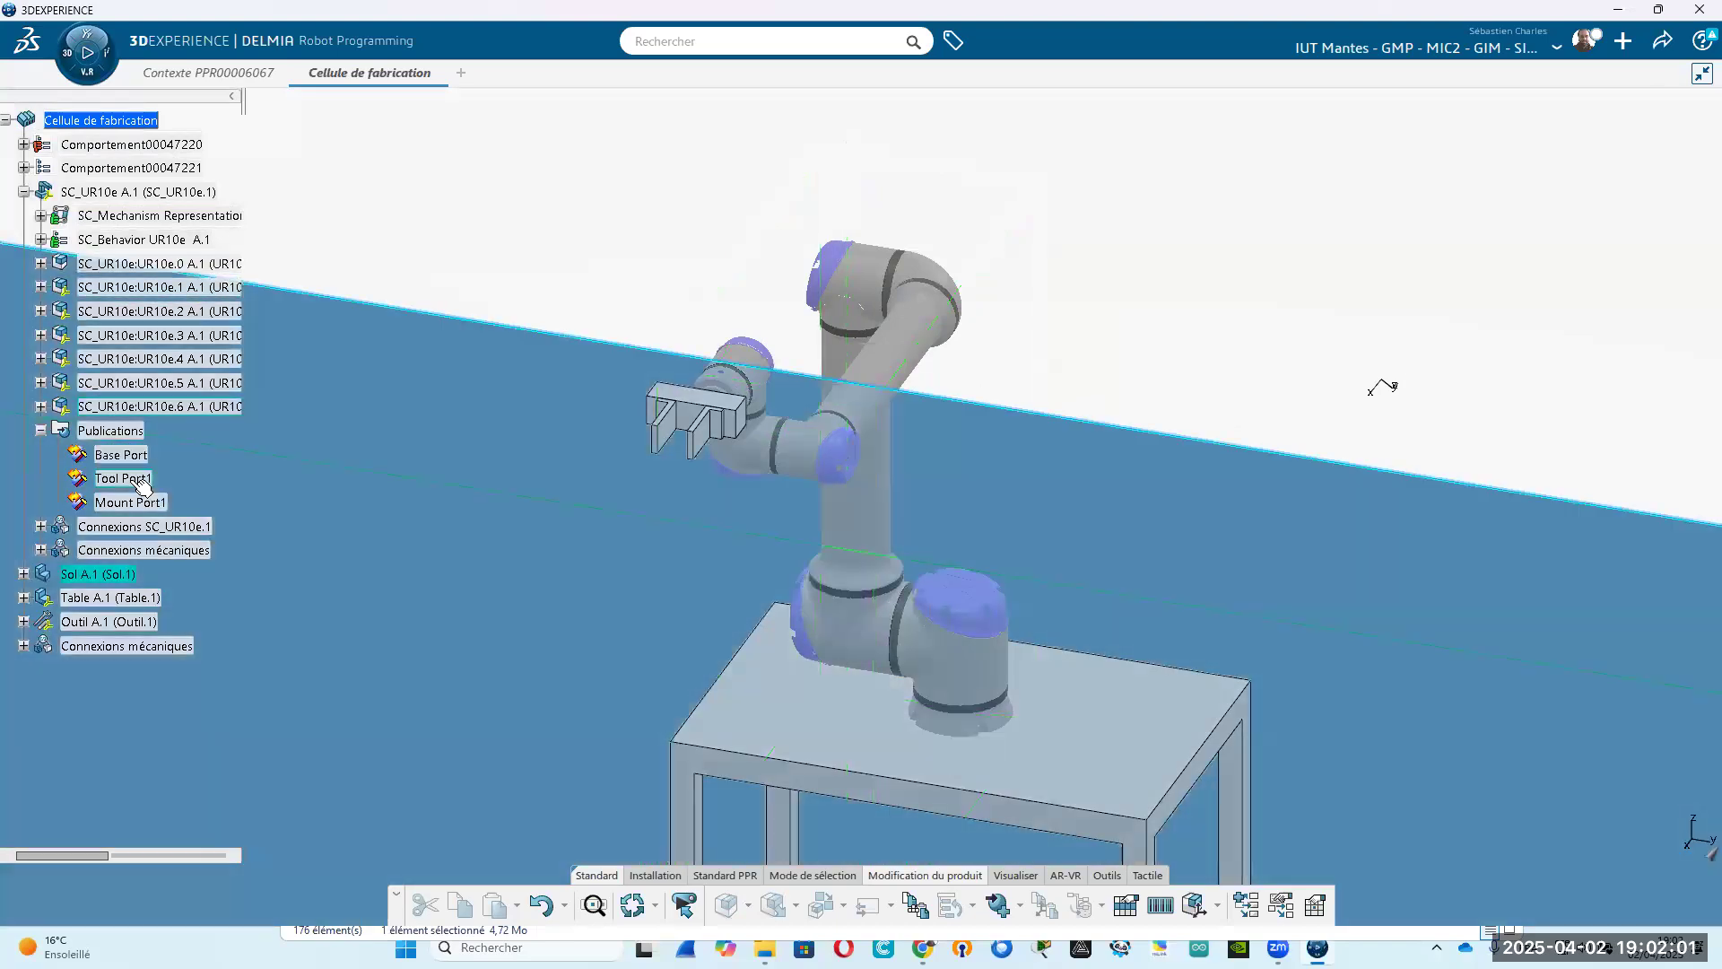
pyautogui.click(134, 479)
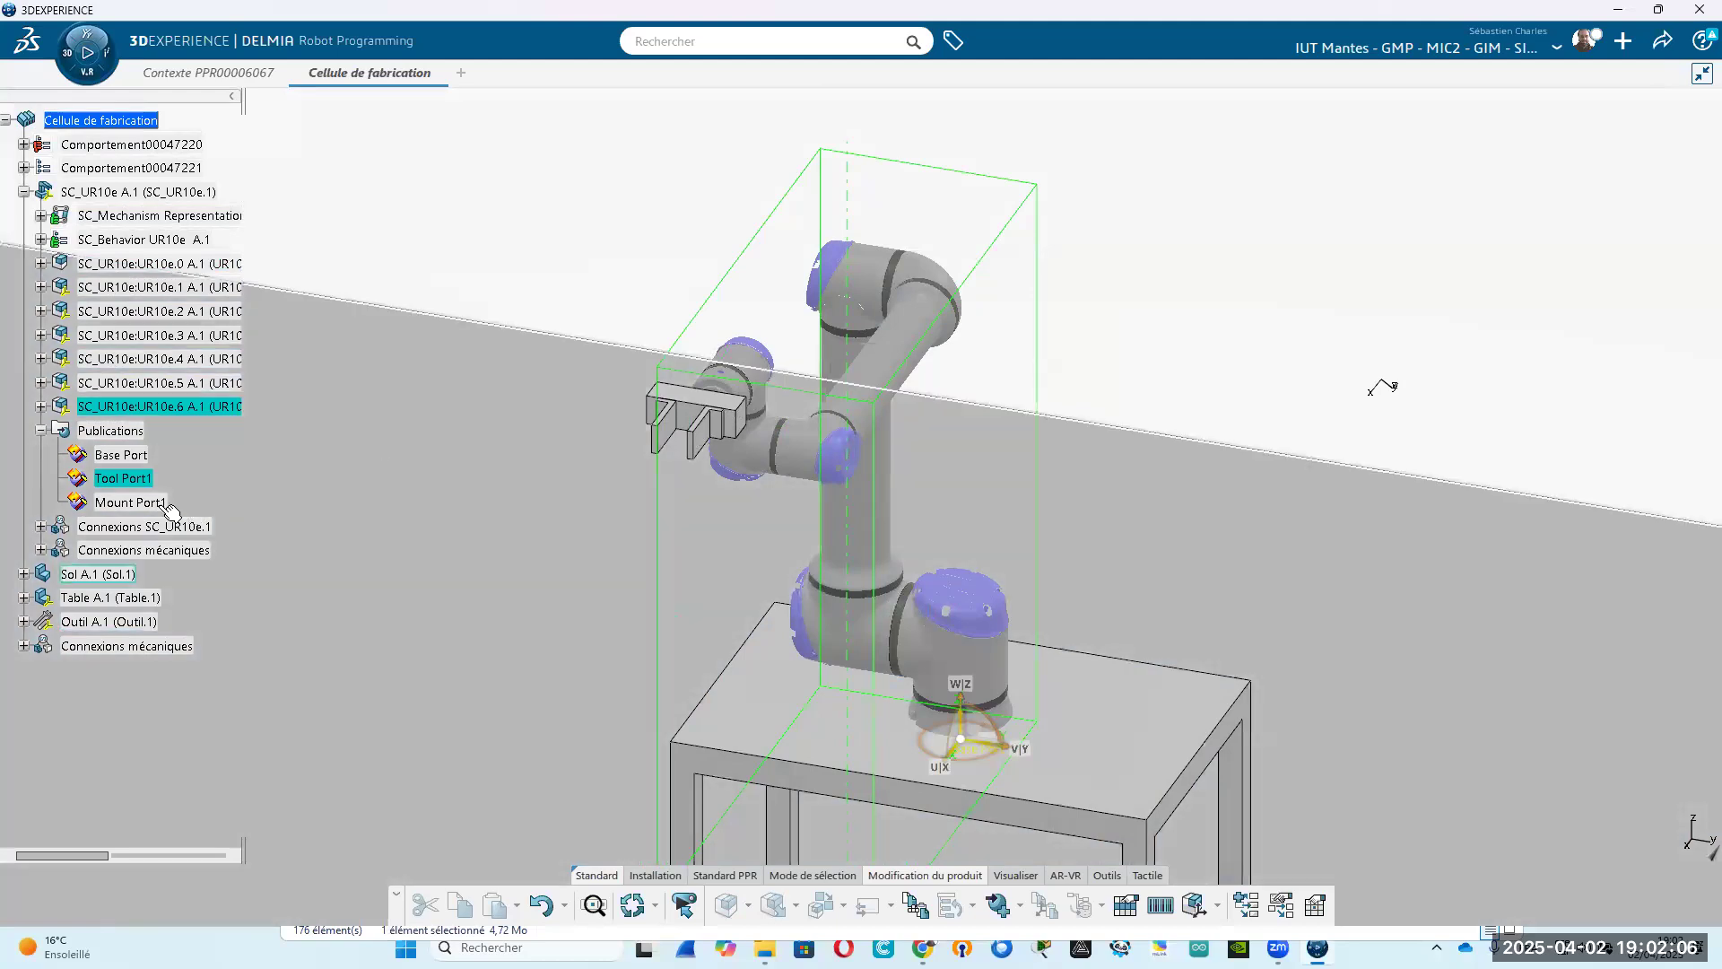
pyautogui.click(130, 502)
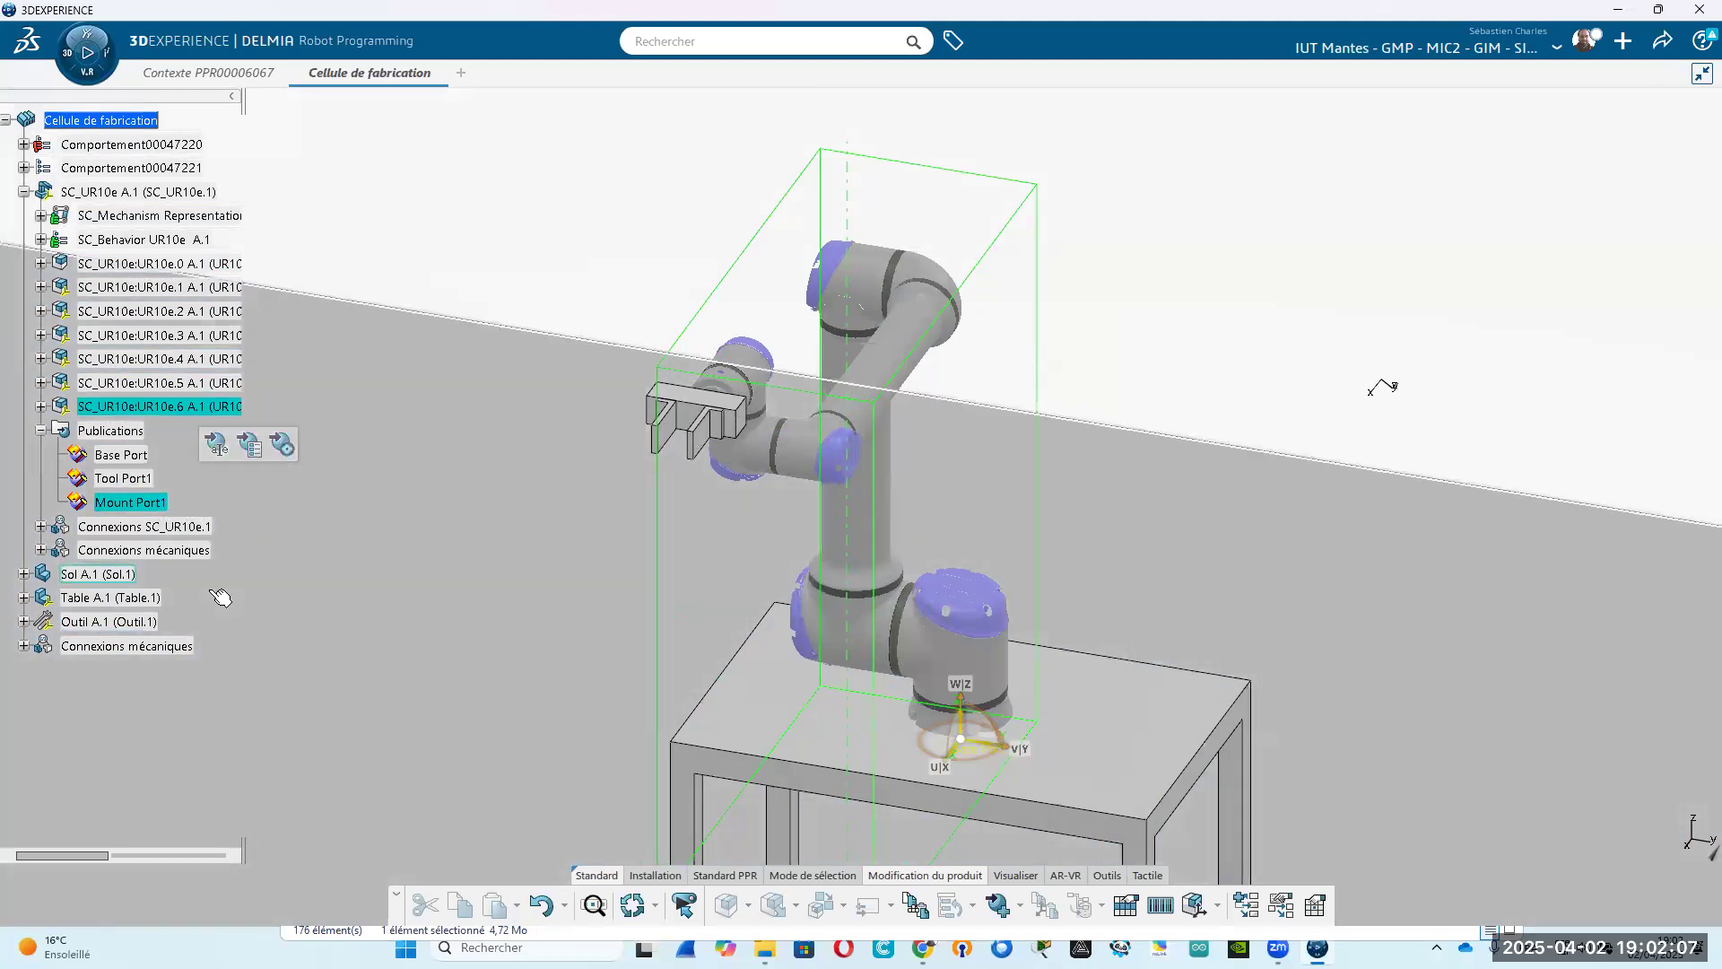
pyautogui.moveTo(689, 611); pyautogui.dragTo(713, 475, button='middle')
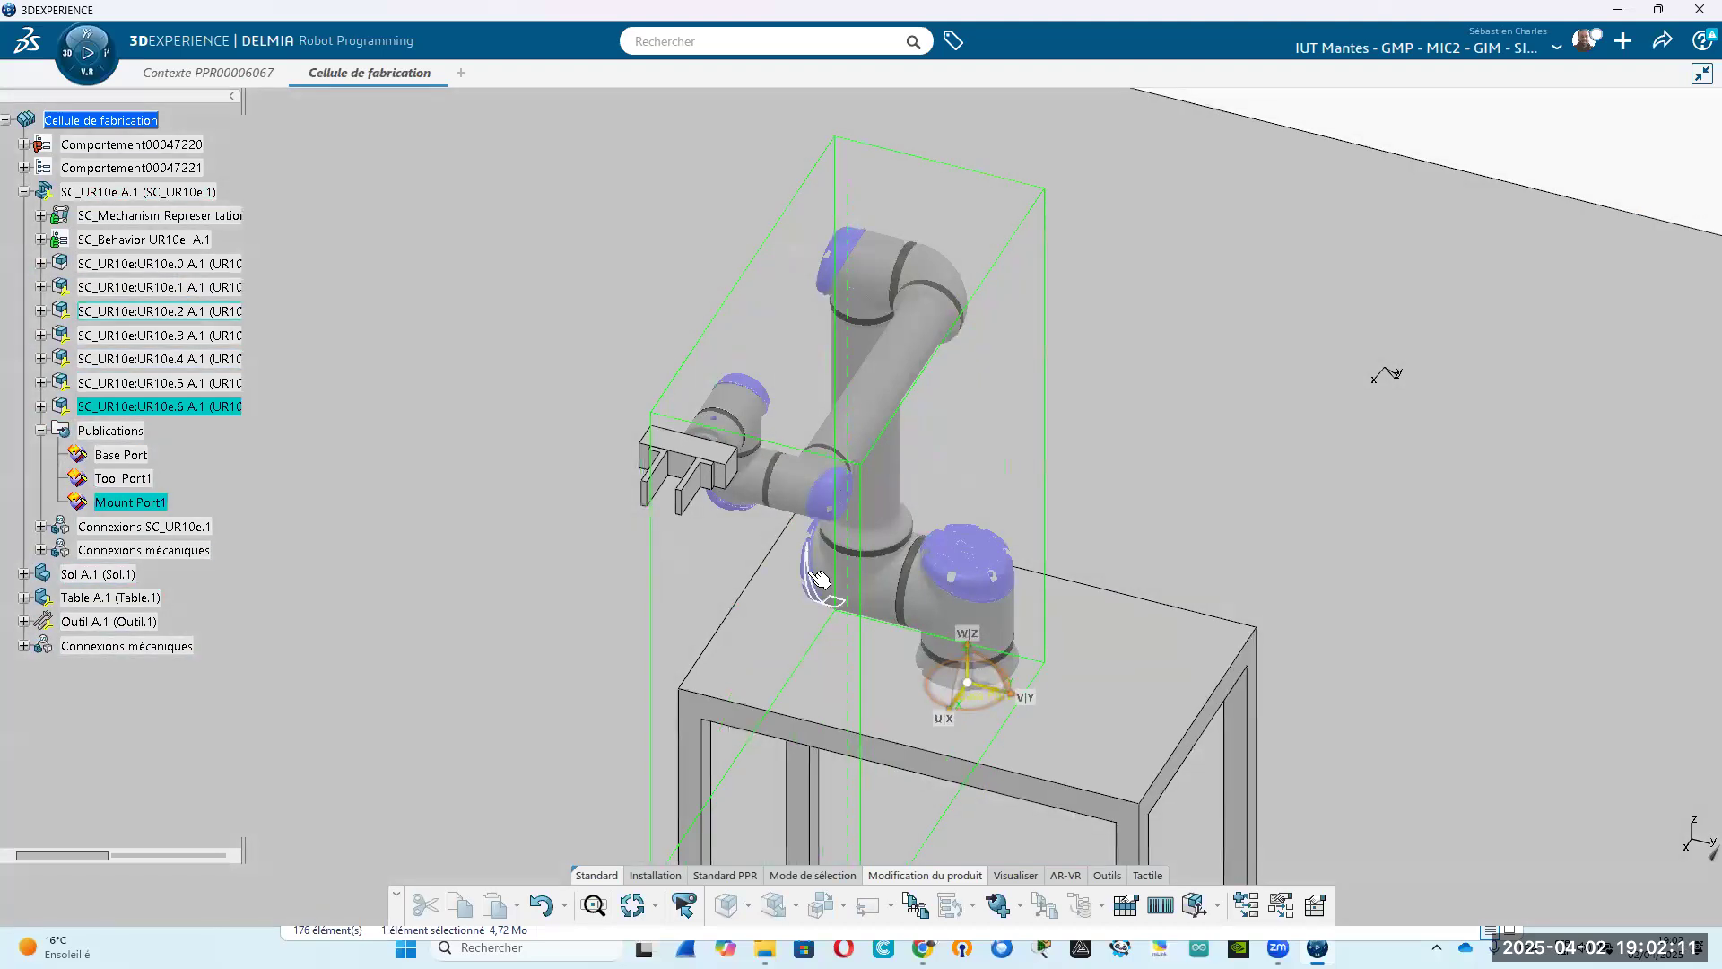
pyautogui.moveTo(812, 579); pyautogui.dragTo(798, 462, button='middle')
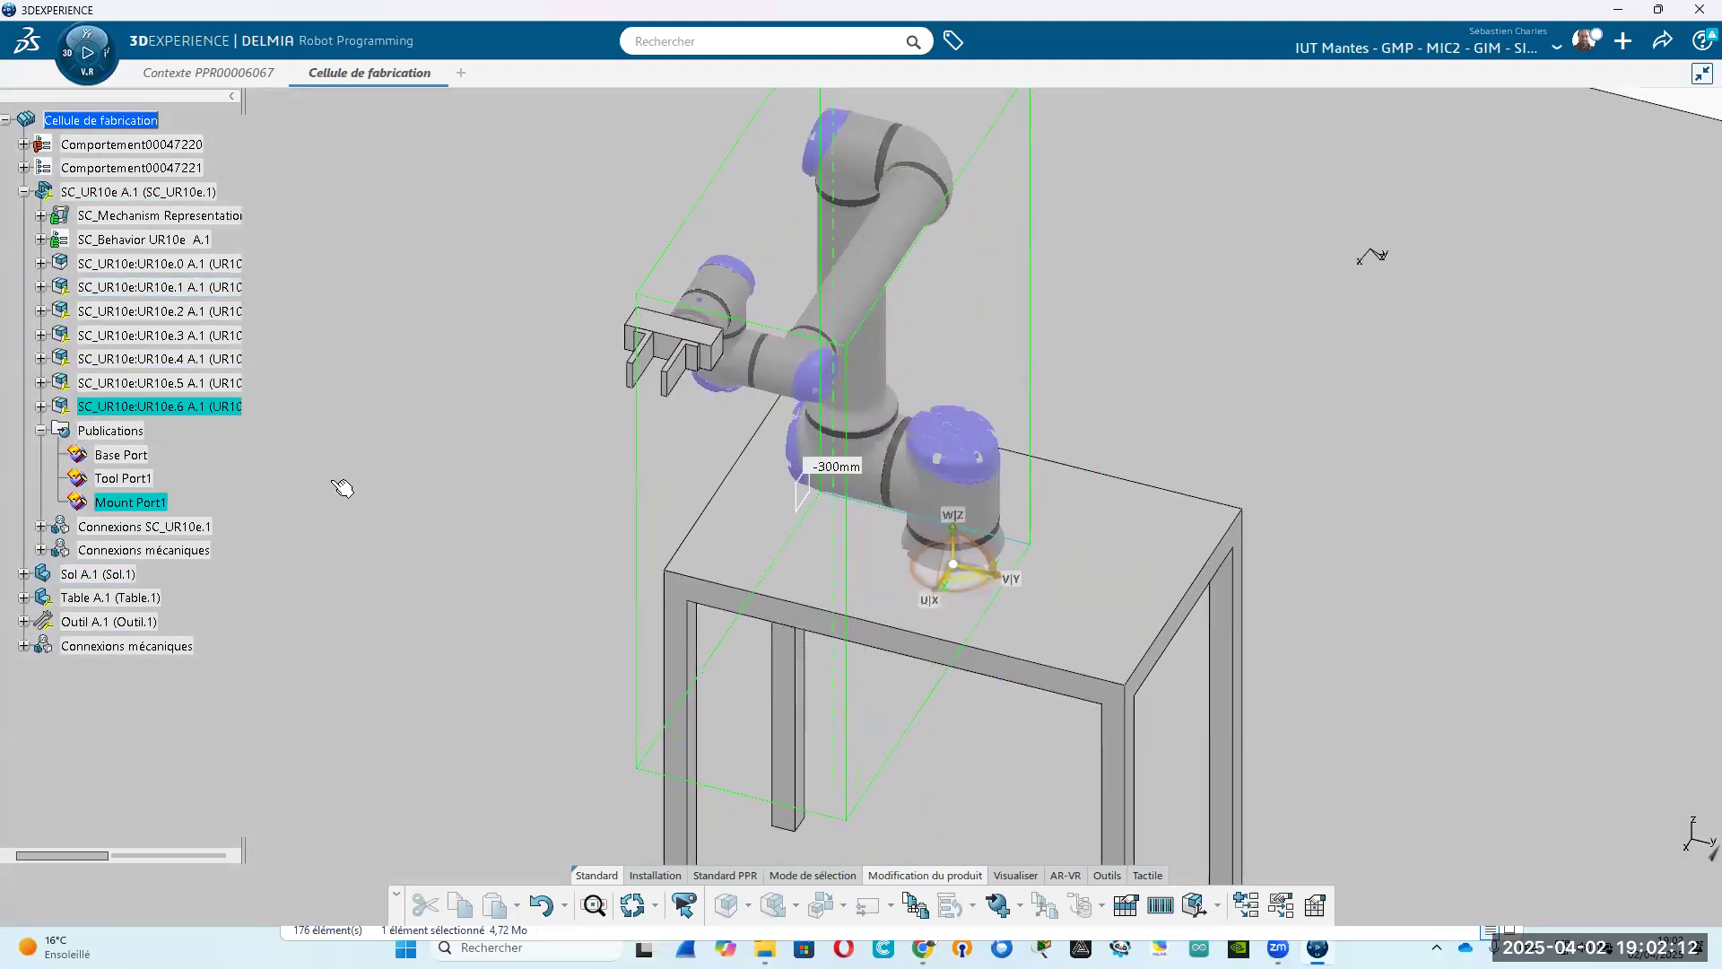
pyautogui.click(121, 455)
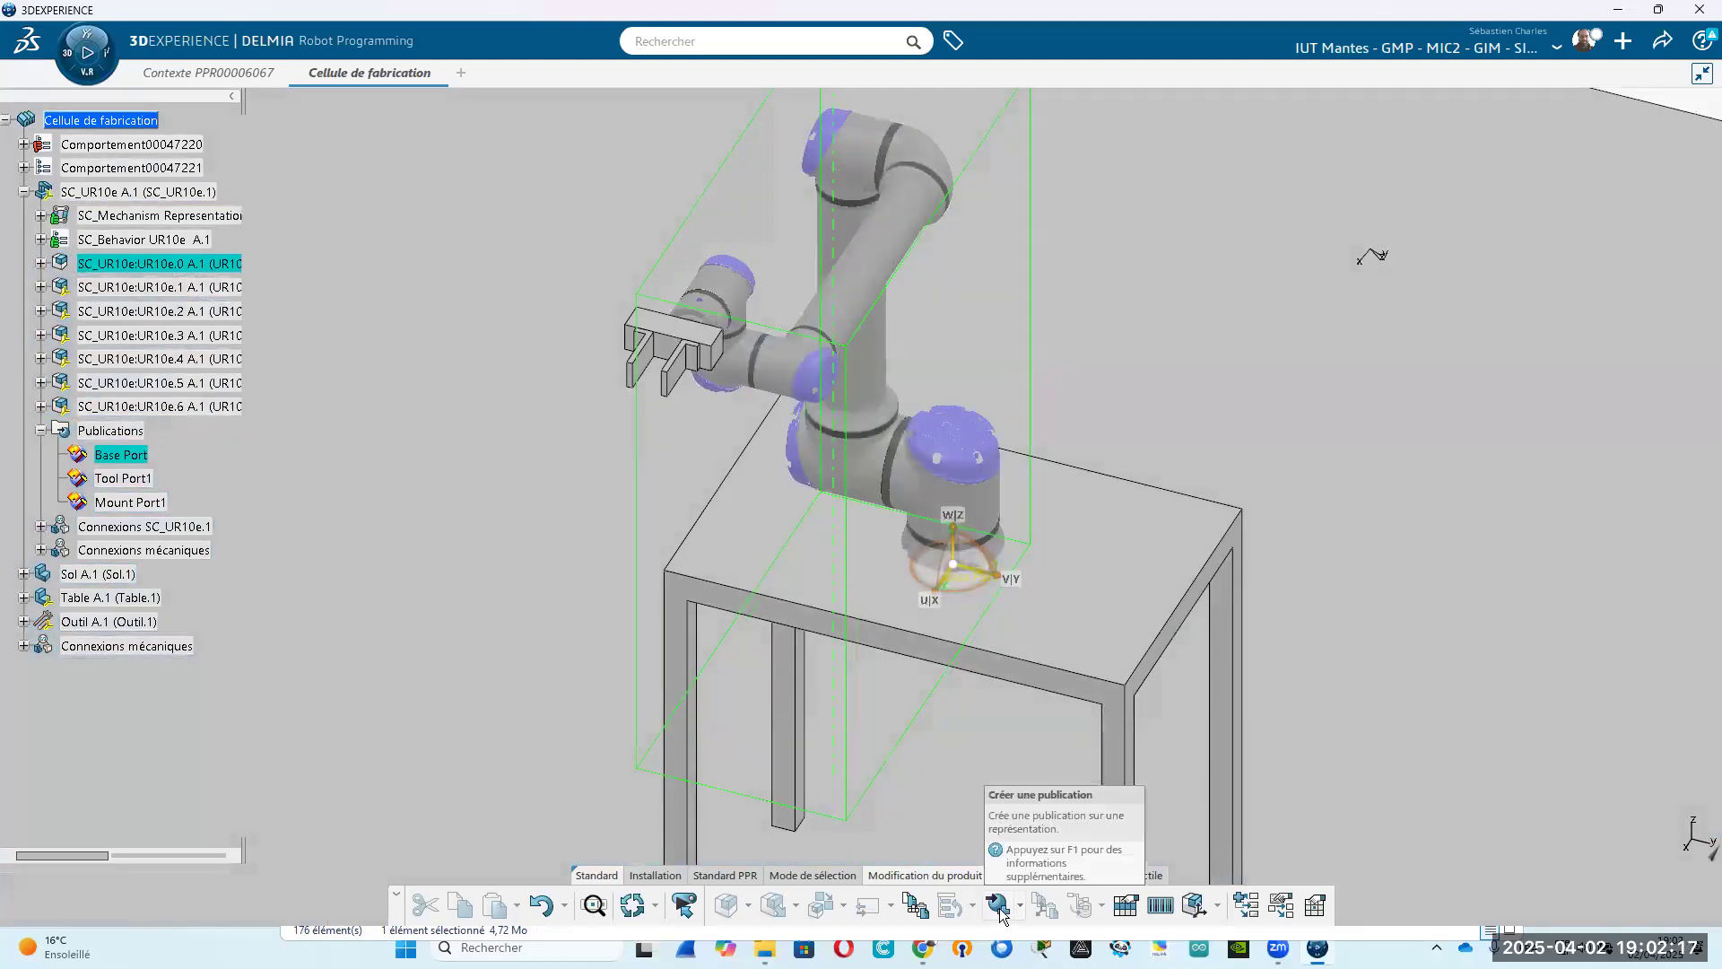
# Examine the publications of the Outil.1 gripper, starting the Create Publication command on it and leaving it without adding one.
pyautogui.click(683, 338)
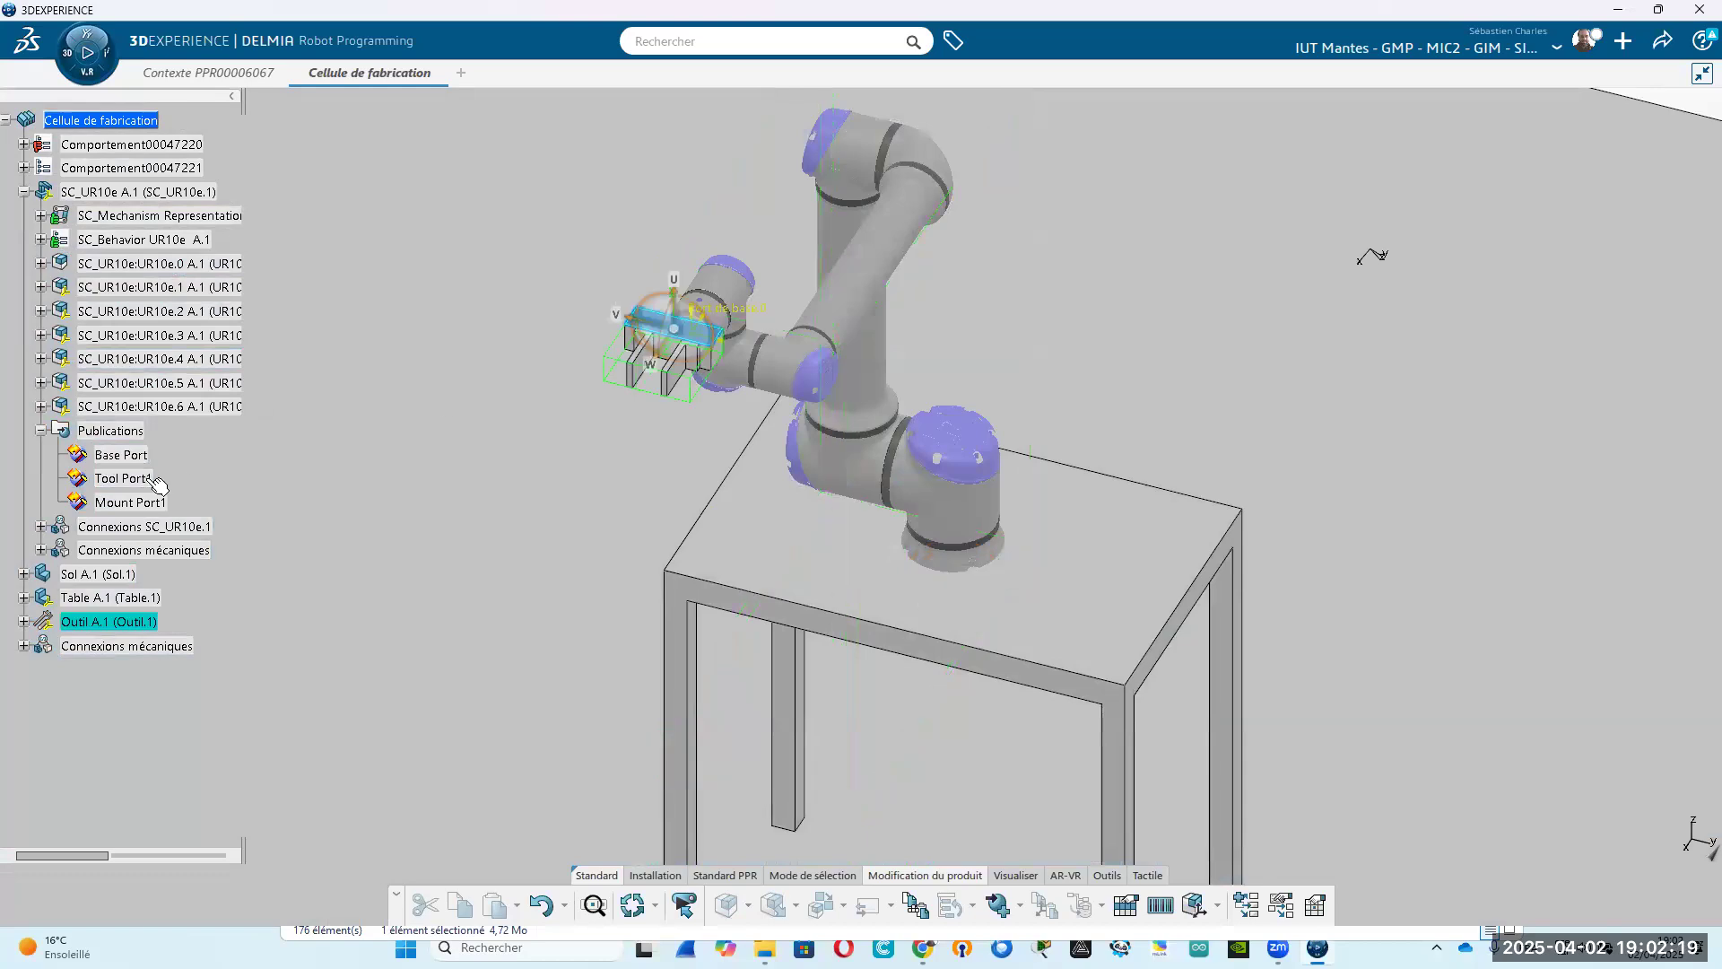
pyautogui.click(24, 621)
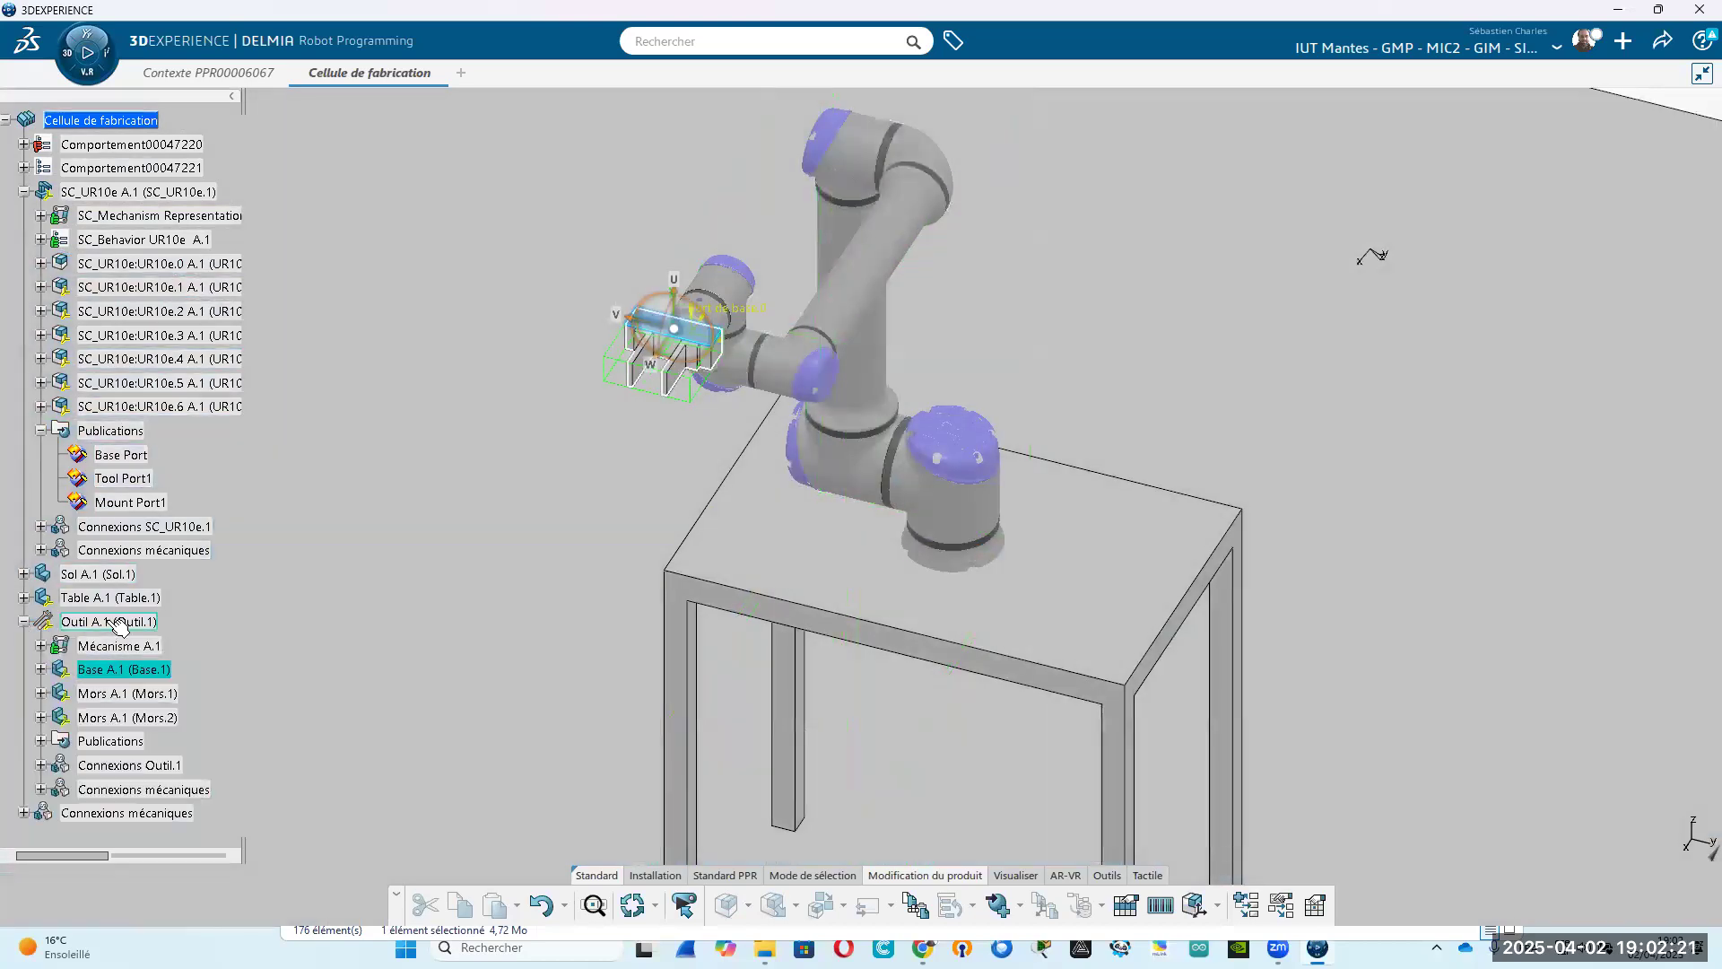
pyautogui.click(998, 908)
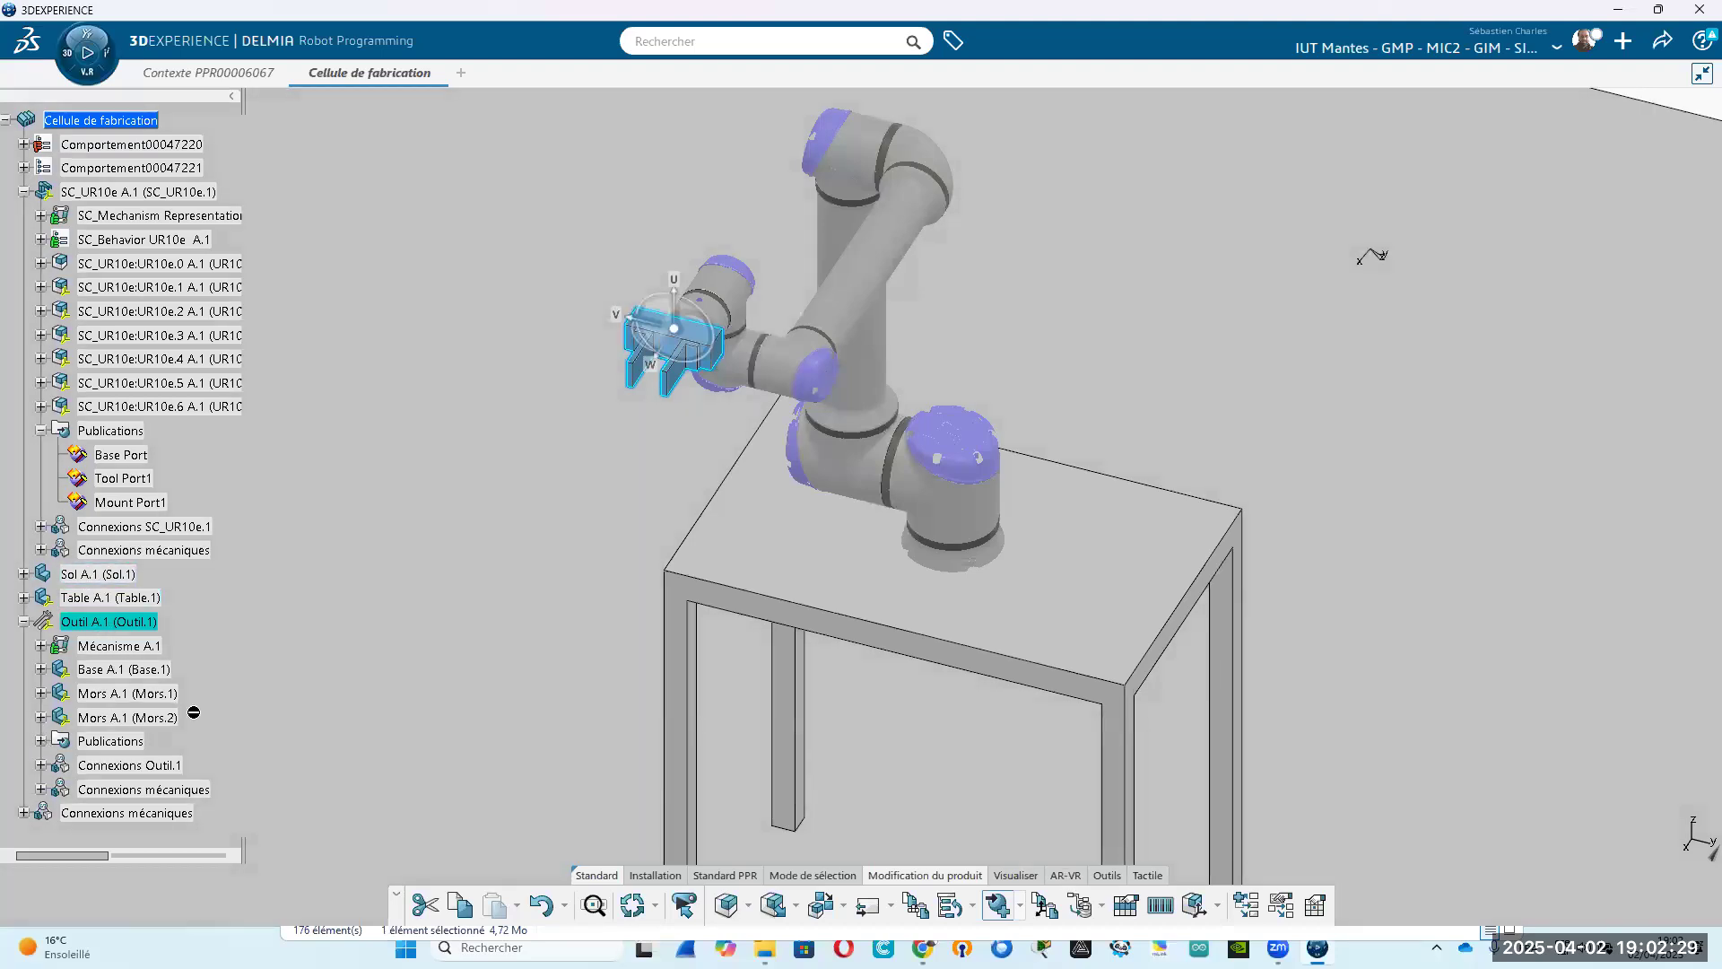
pyautogui.scroll(-2, 162, 662)
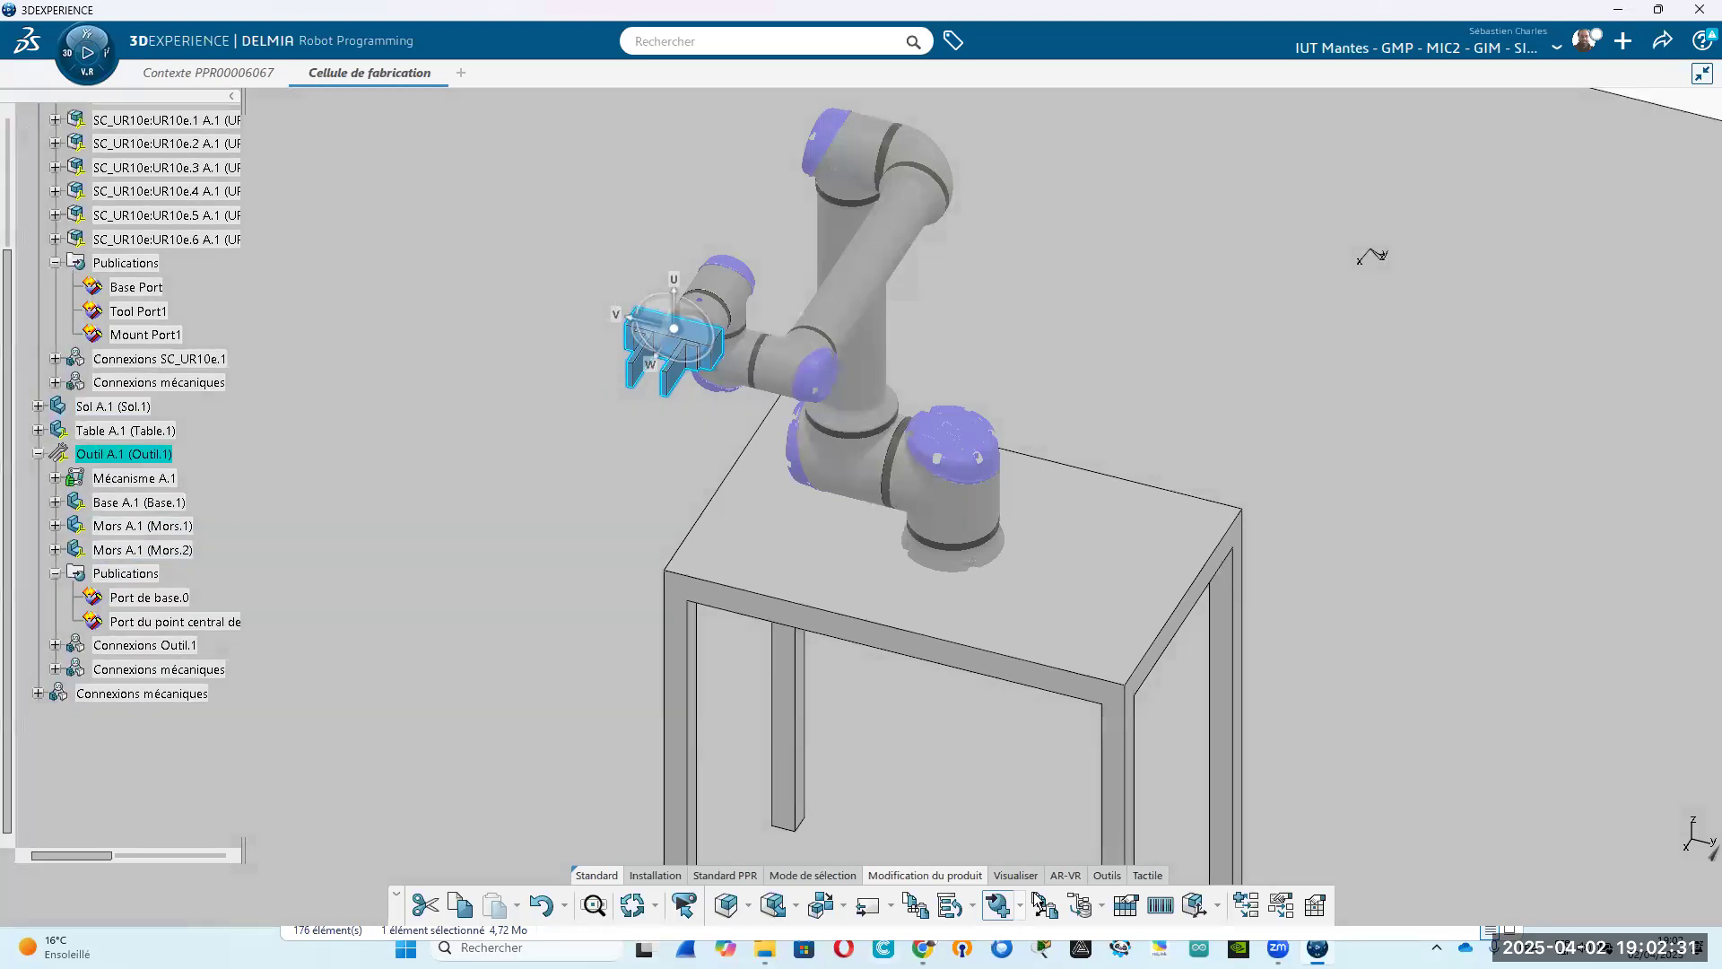
pyautogui.click(1010, 907)
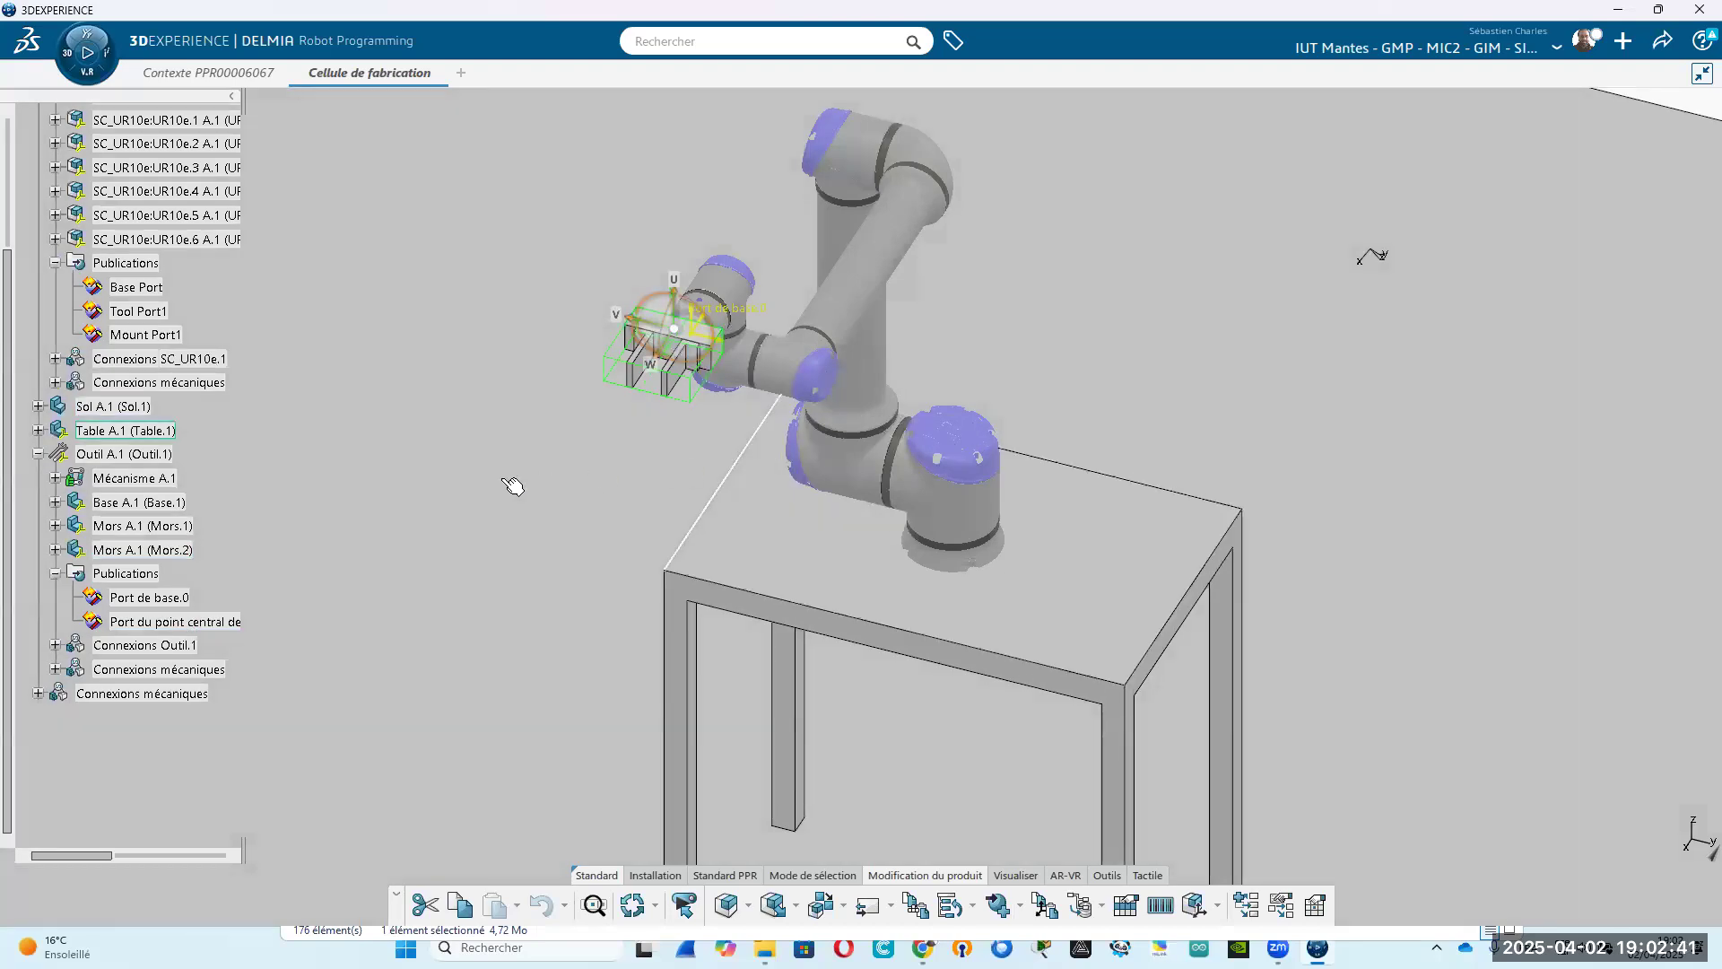
pyautogui.click(557, 623)
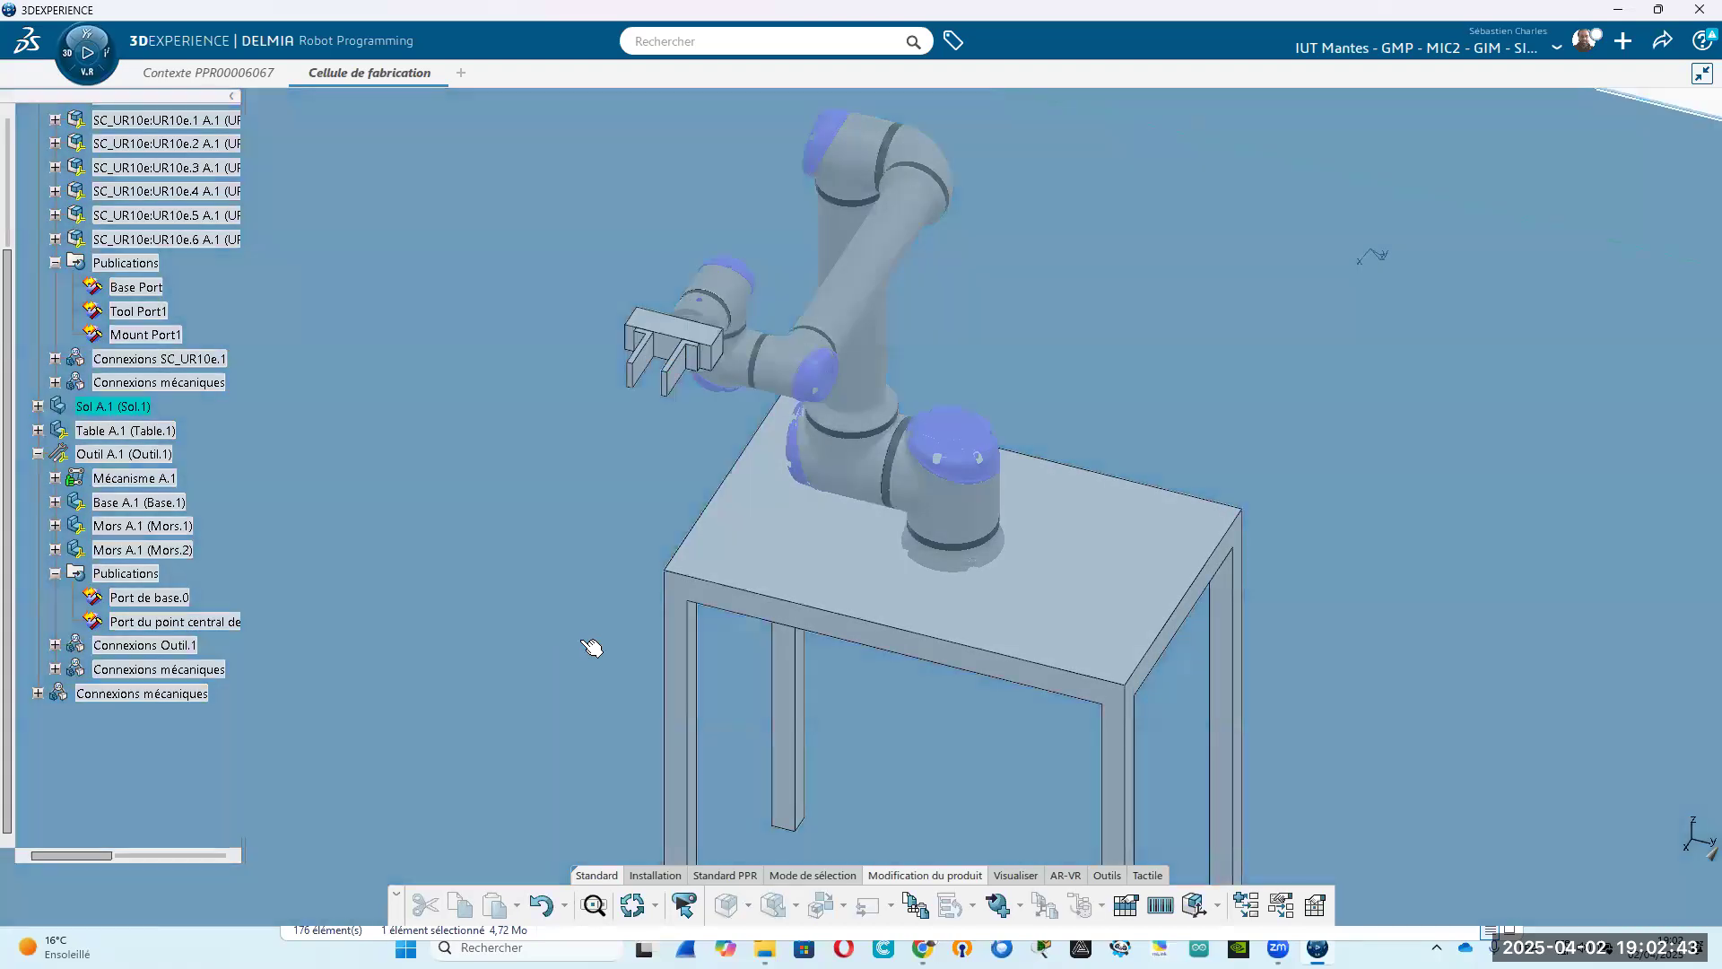
# Reactivate the 3D simulation and apply the simulation state Etat.1 to the manufacturing cell.
pyautogui.moveTo(539, 699); pyautogui.dragTo(1169, 678, button='middle')
pyautogui.moveTo(1373, 650); pyautogui.dragTo(1336, 610, button='middle')
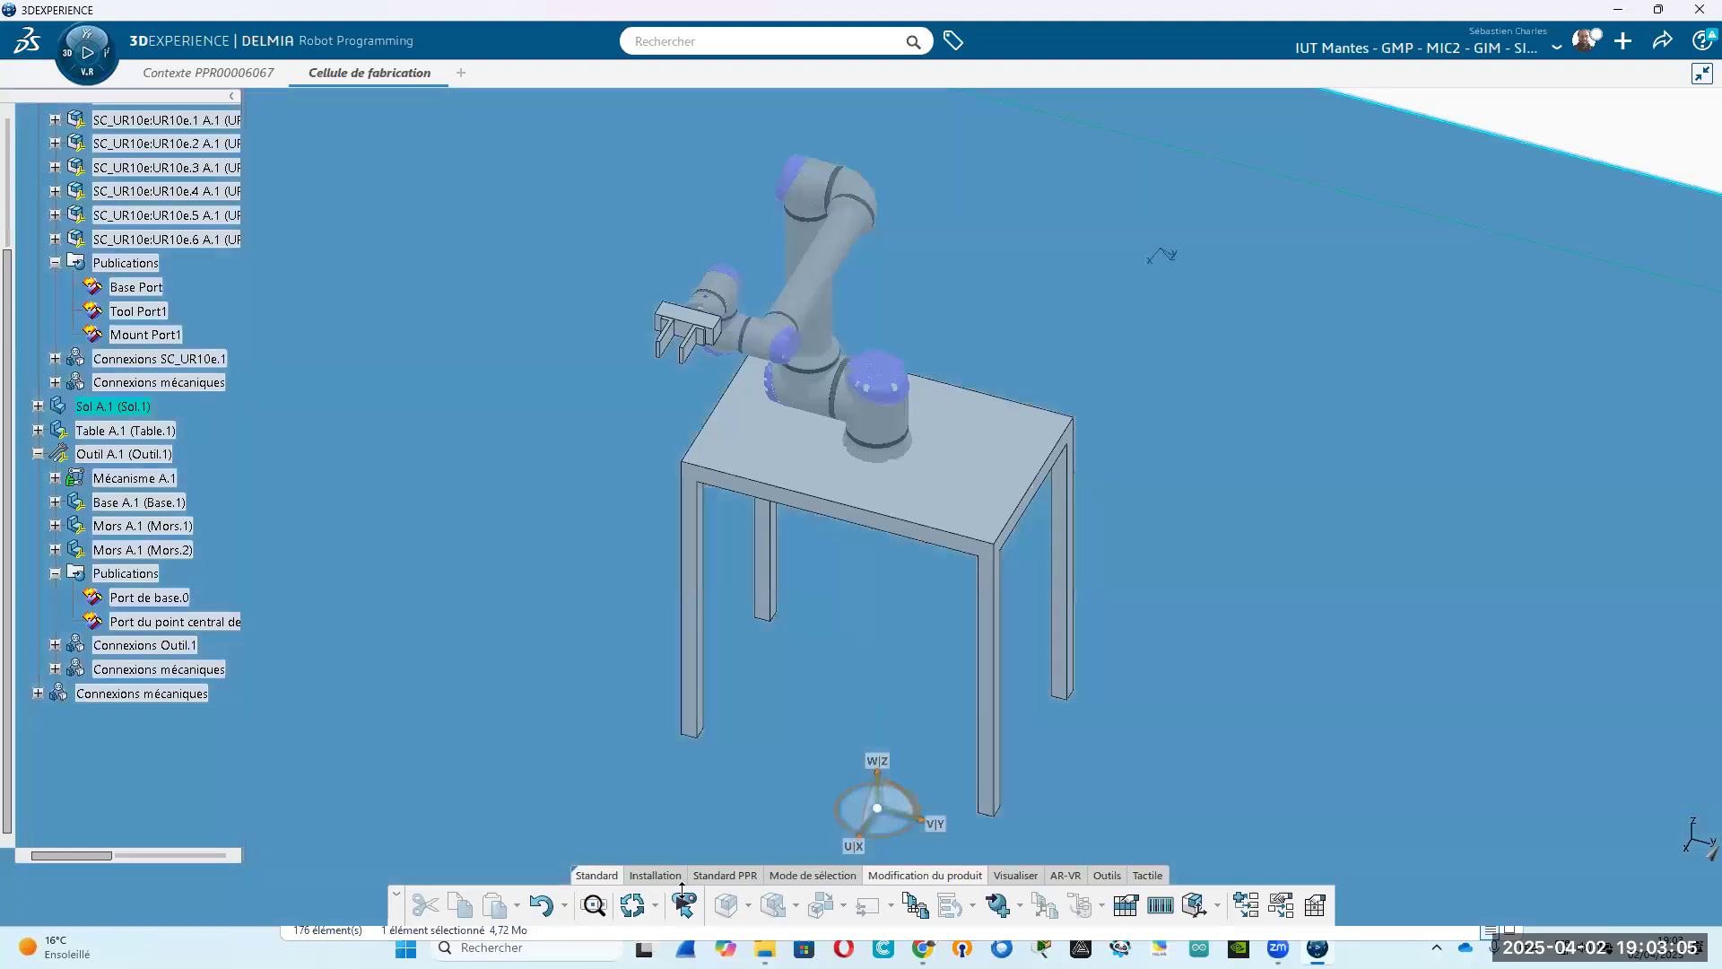
pyautogui.click(668, 881)
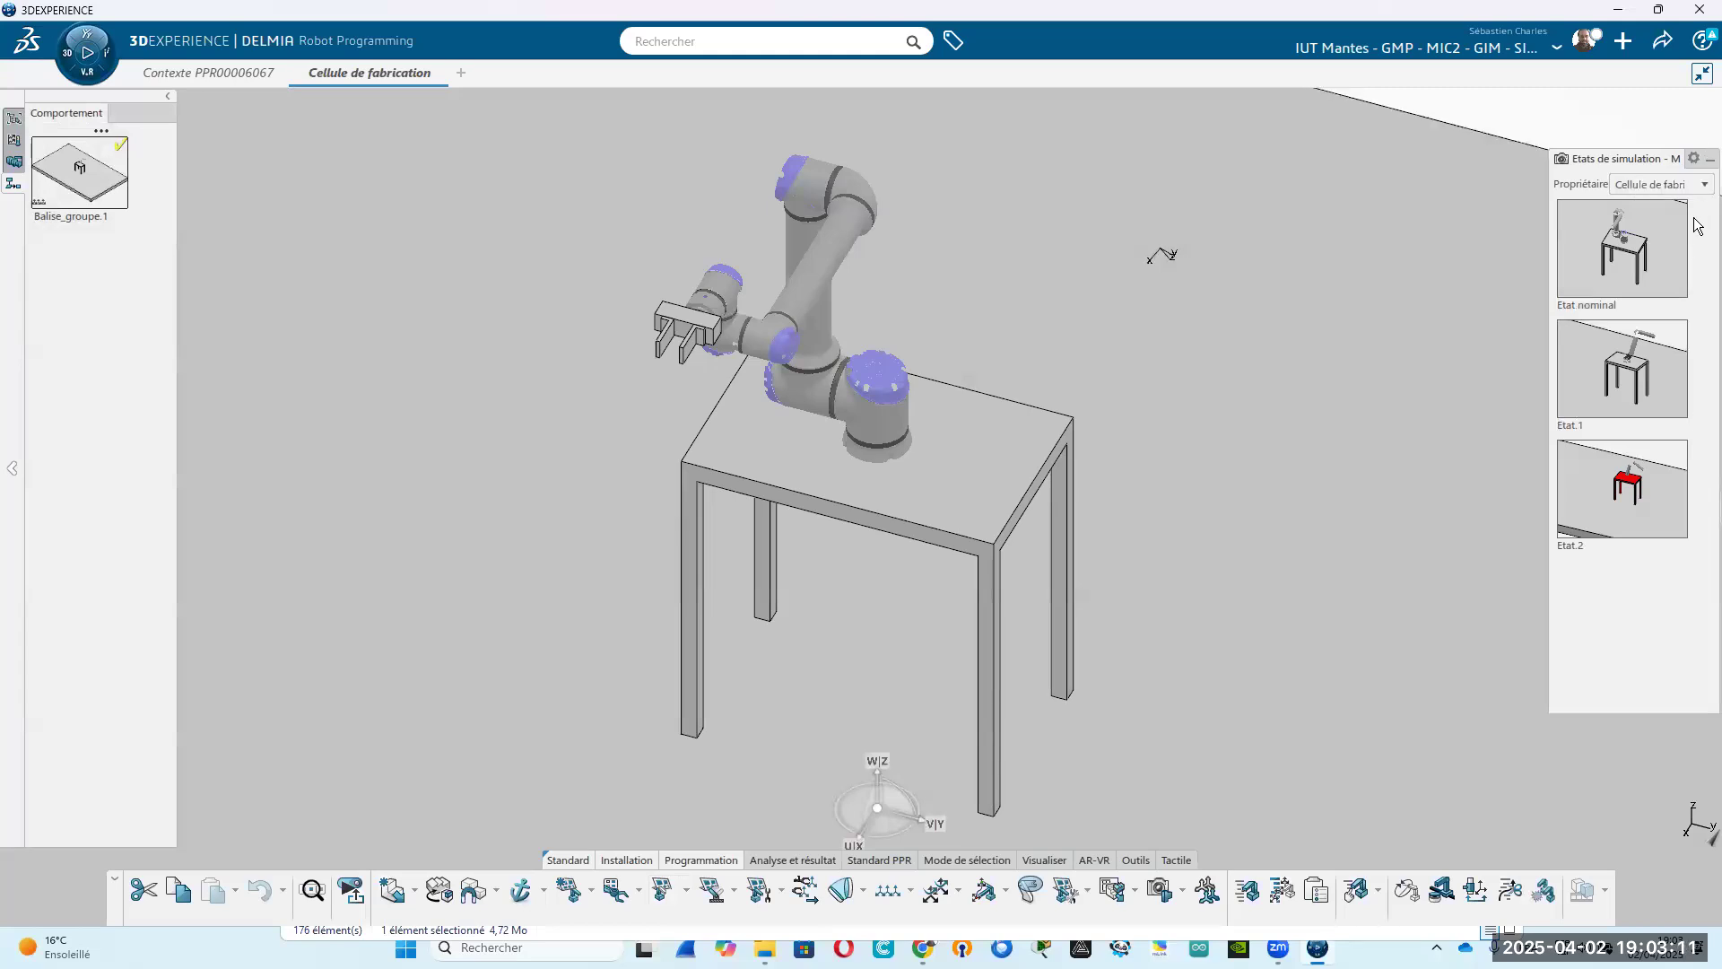
pyautogui.click(1696, 162)
pyautogui.click(1707, 525)
pyautogui.rightClick(1632, 378)
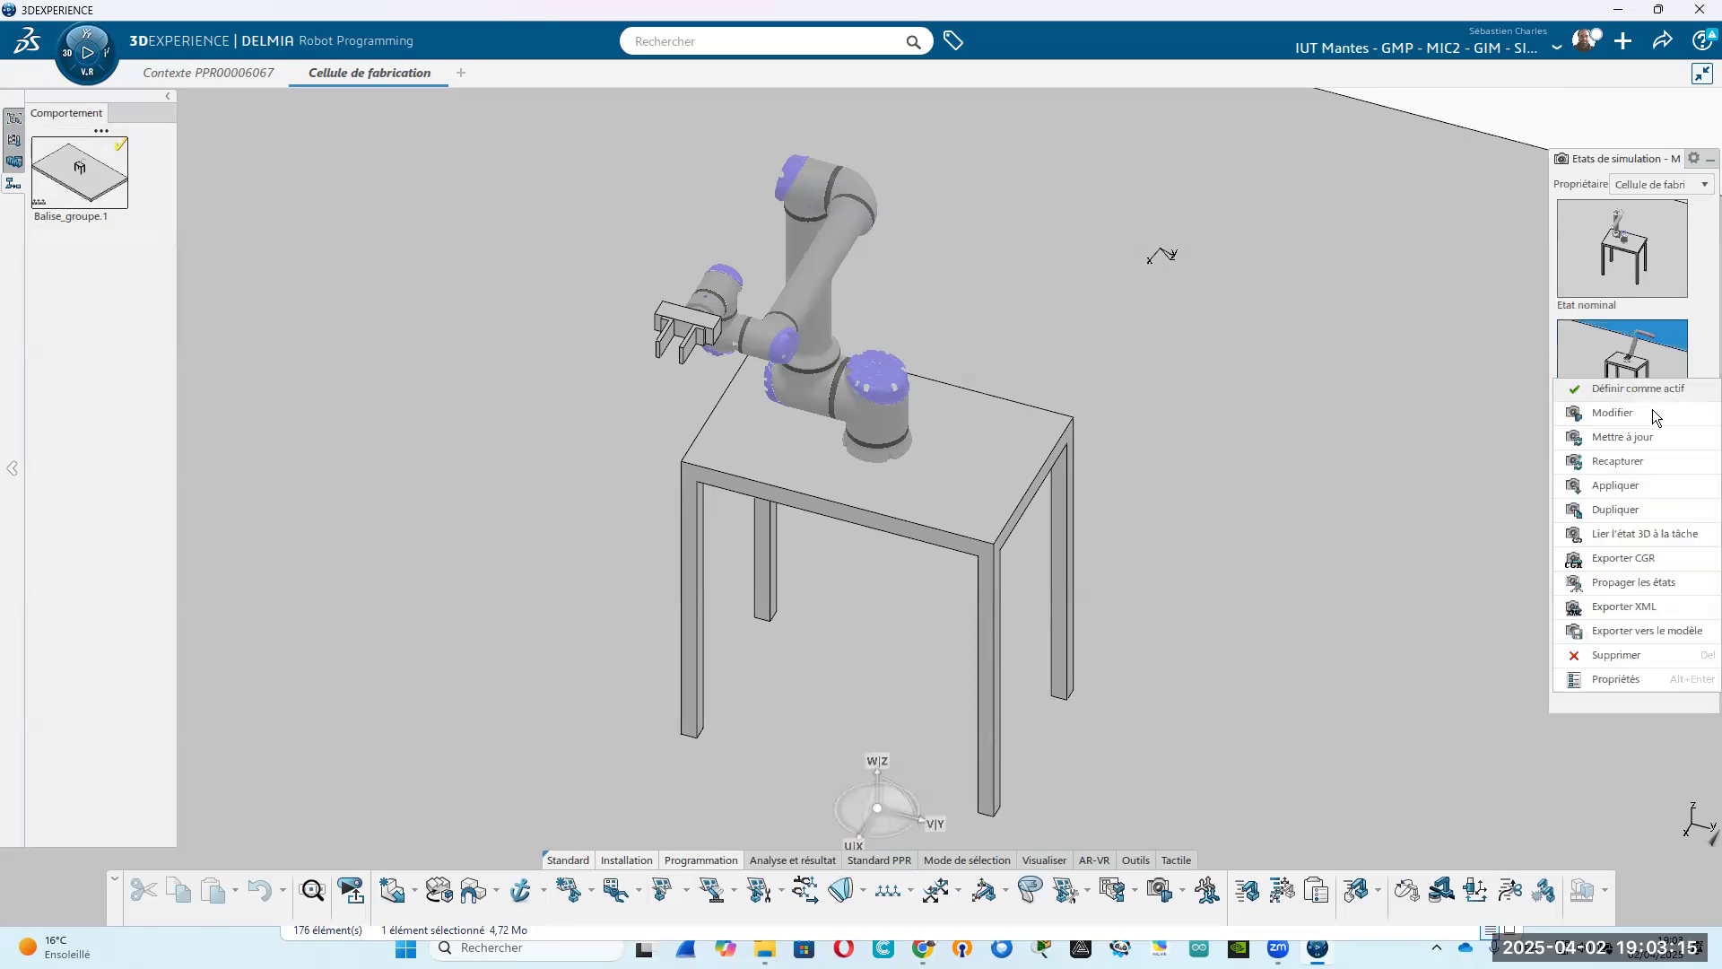
pyautogui.click(1626, 487)
pyautogui.moveTo(554, 519); pyautogui.dragTo(487, 639, button='middle')
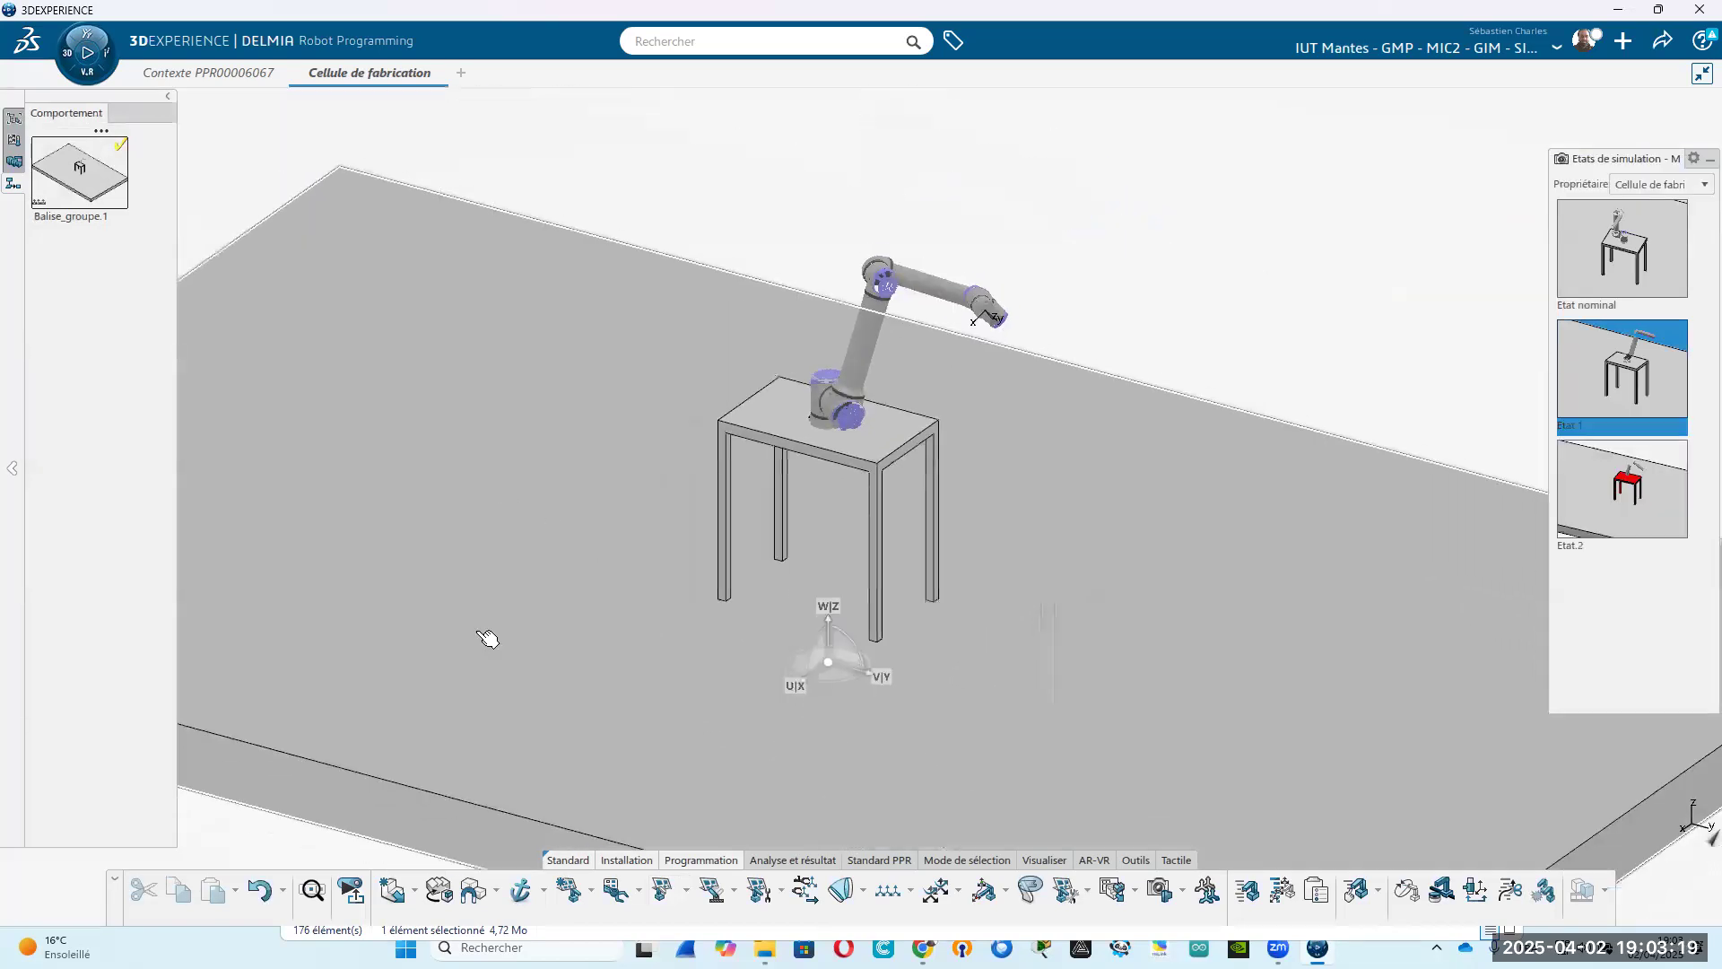